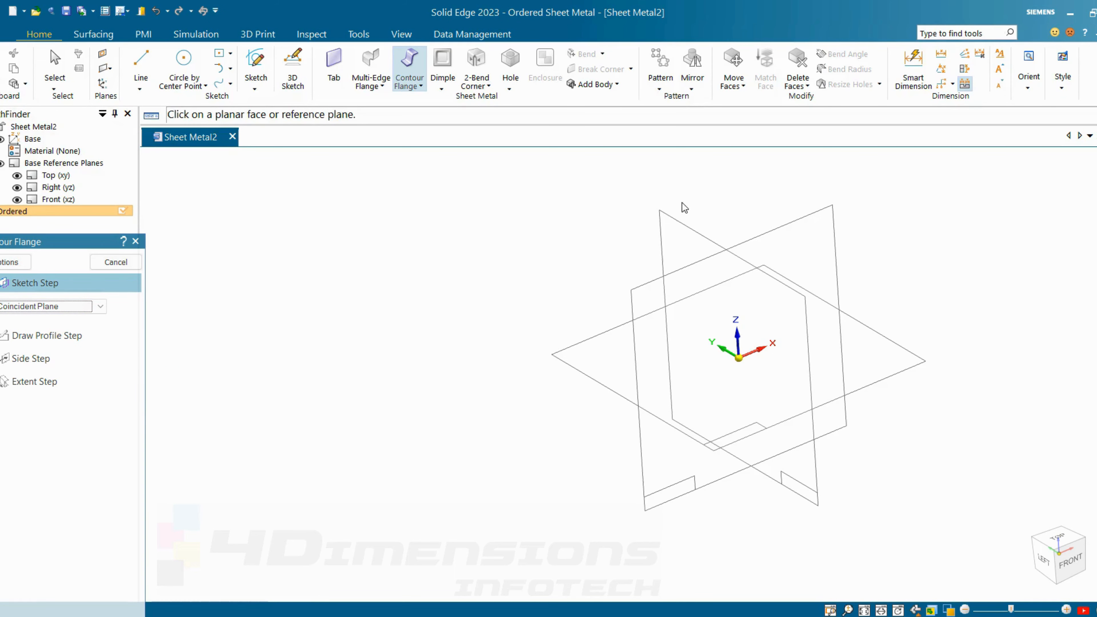
# - On the Right (yz) plane, sketch a stepped three-line profile through the origin: about 69 mm down, about 53 mm across, and down again
pyautogui.click(681, 221)
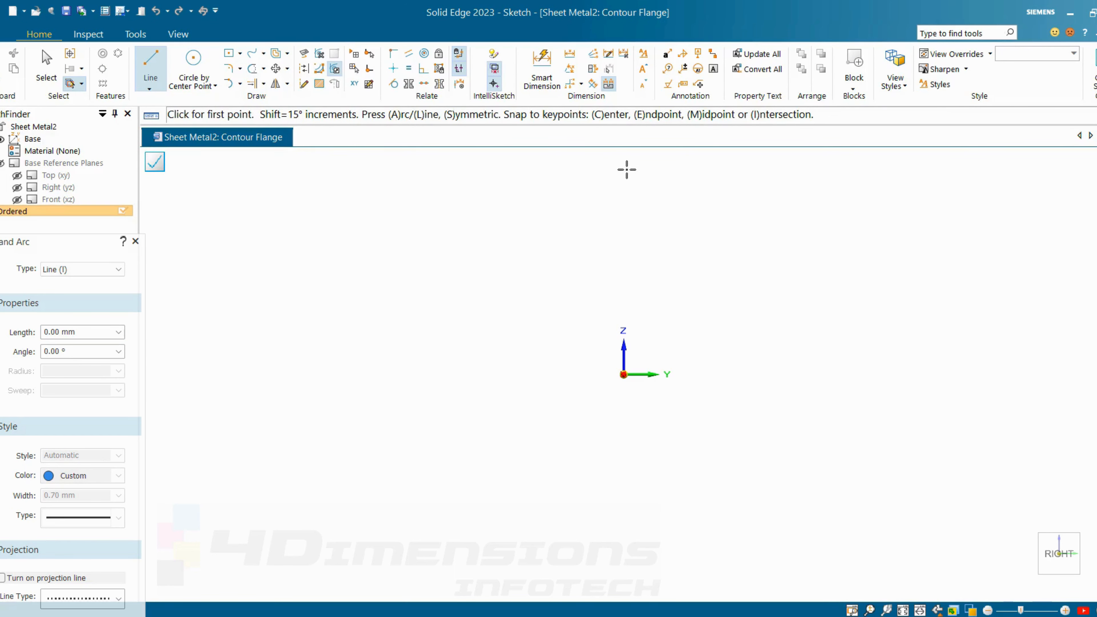
pyautogui.click(622, 173)
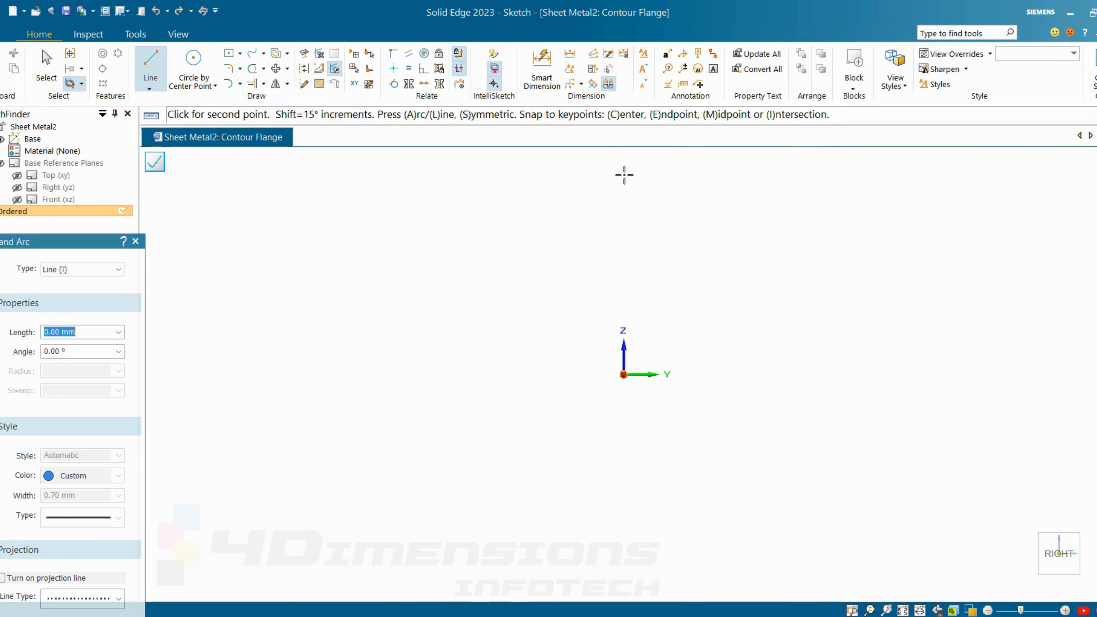
pyautogui.click(622, 374)
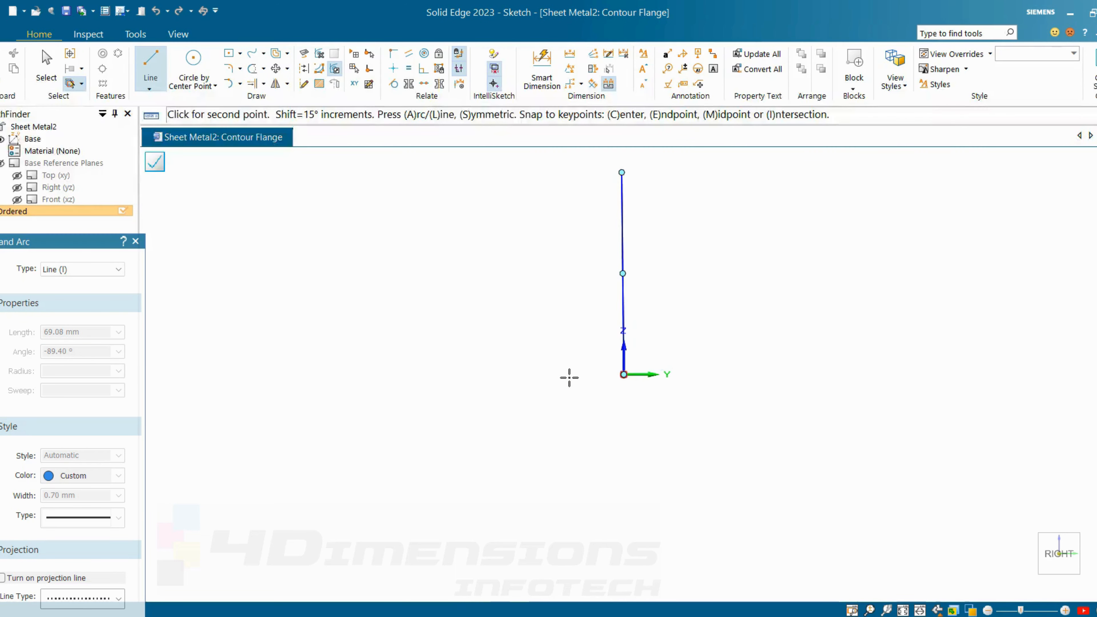
pyautogui.click(467, 374)
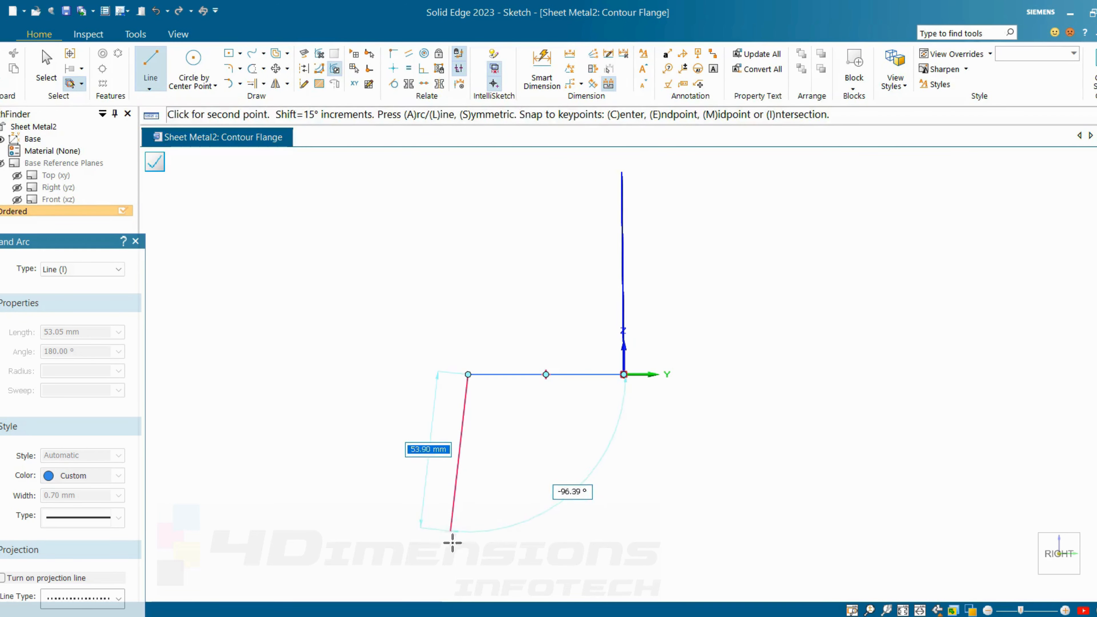
pyautogui.click(467, 578)
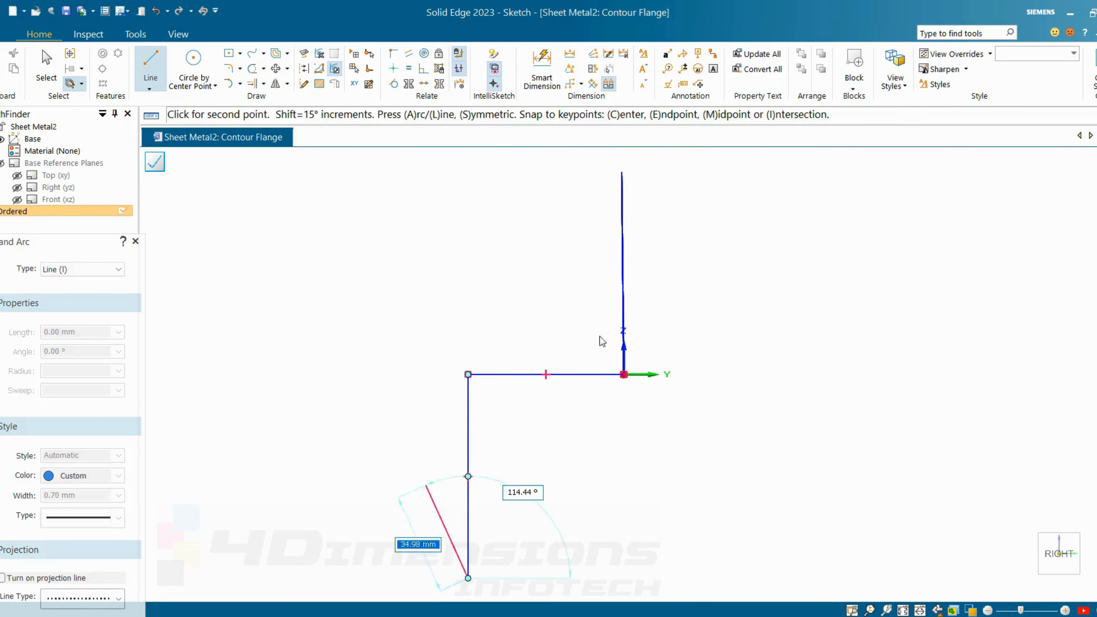
pyautogui.press('Escape')
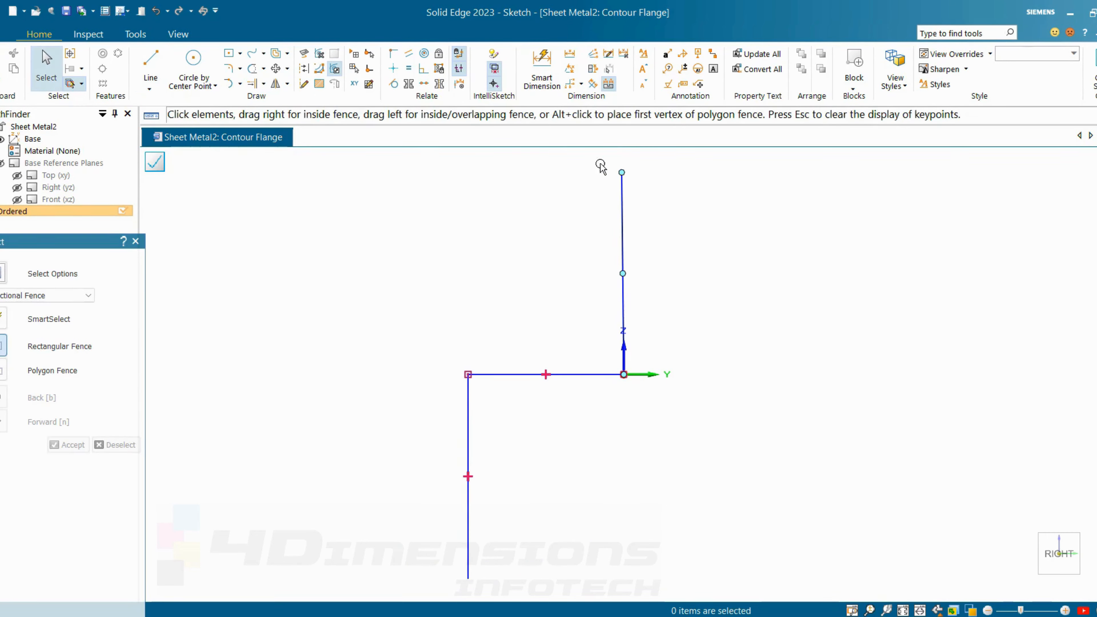
# - Constrain the profile's upper line vertical and dimension it to 70 mm, suppressing the Auto-Scale Sketch message for the session
pyautogui.click(425, 86)
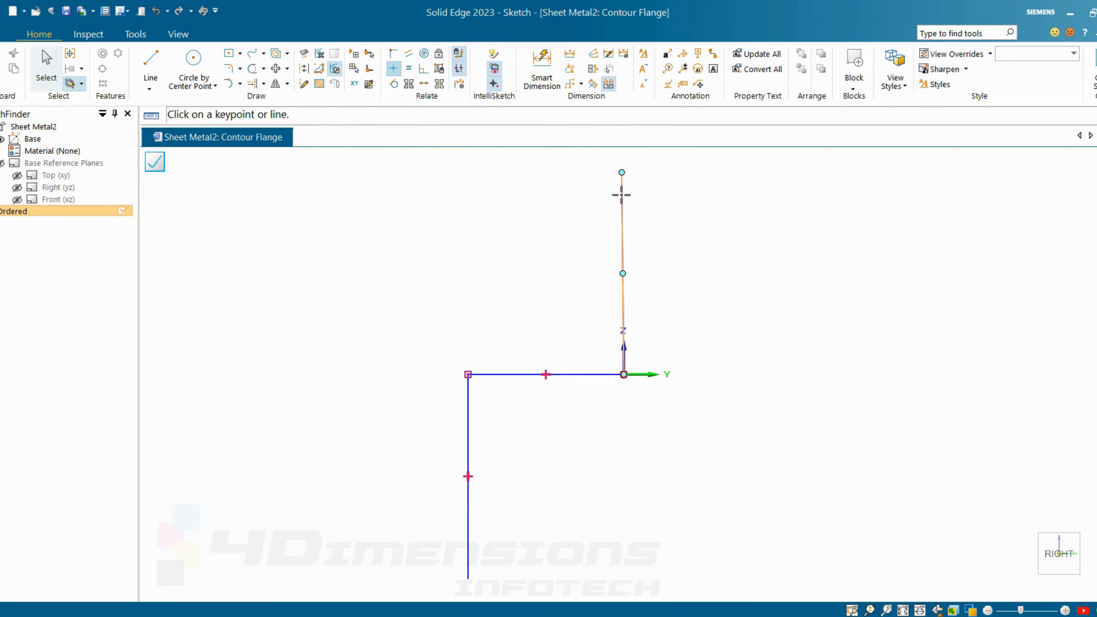
pyautogui.click(620, 196)
pyautogui.press('d')
pyautogui.click(628, 215)
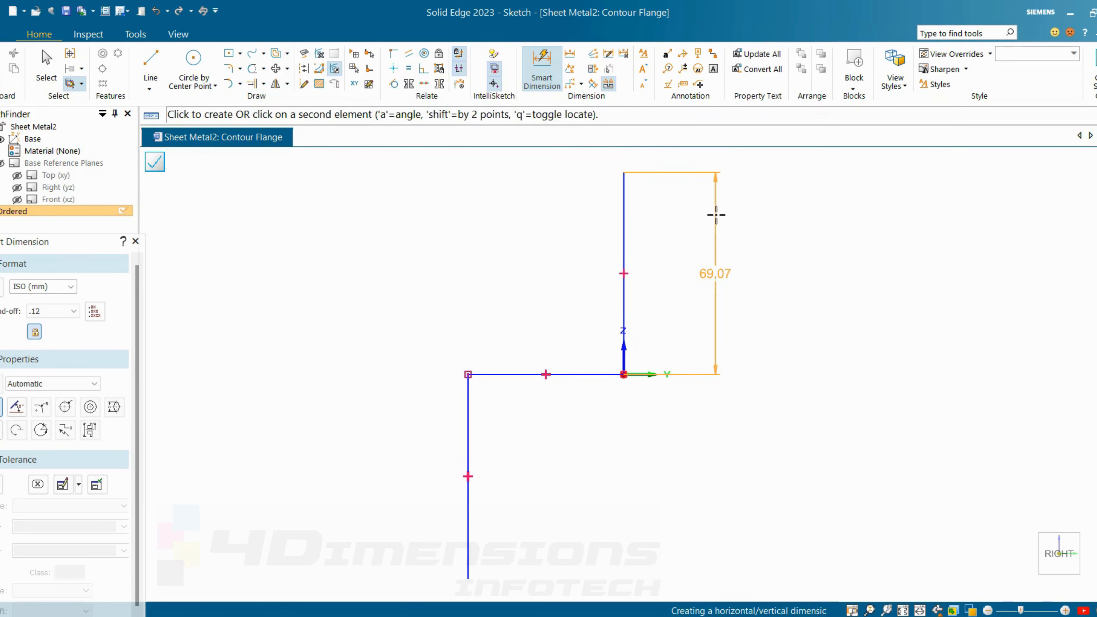
pyautogui.click(716, 216)
pyautogui.write('70')
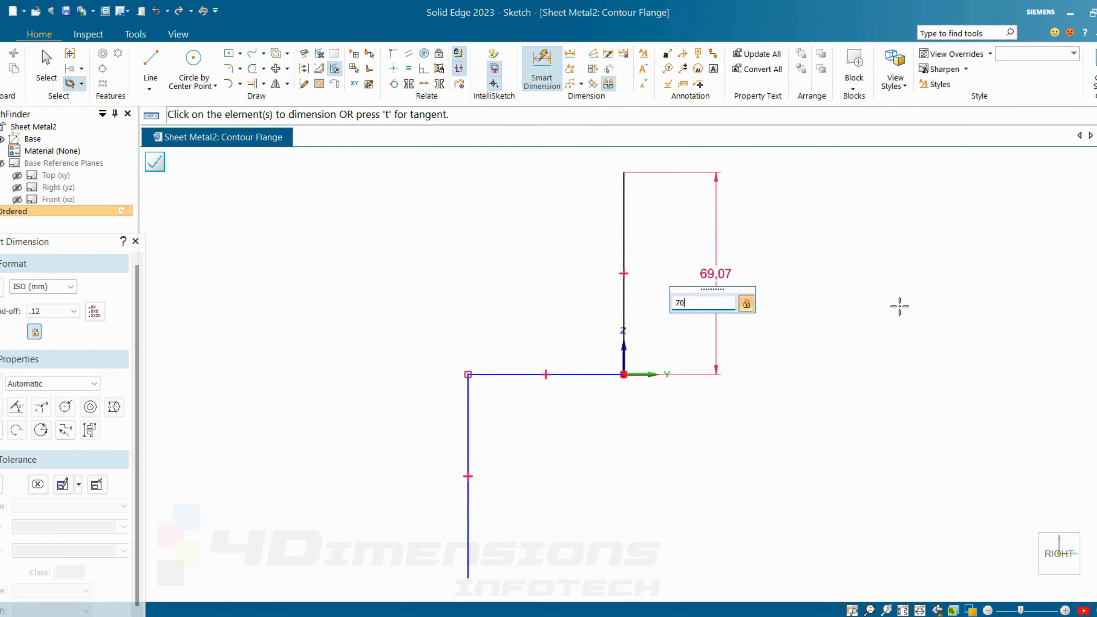
pyautogui.press('Return')
pyautogui.click(540, 329)
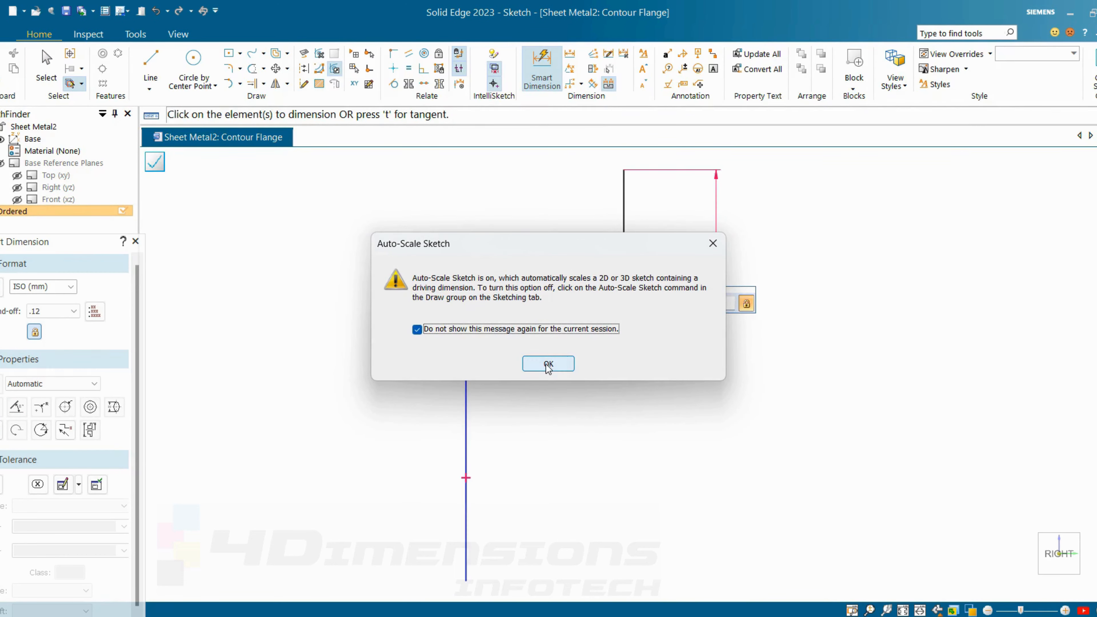
pyautogui.click(548, 364)
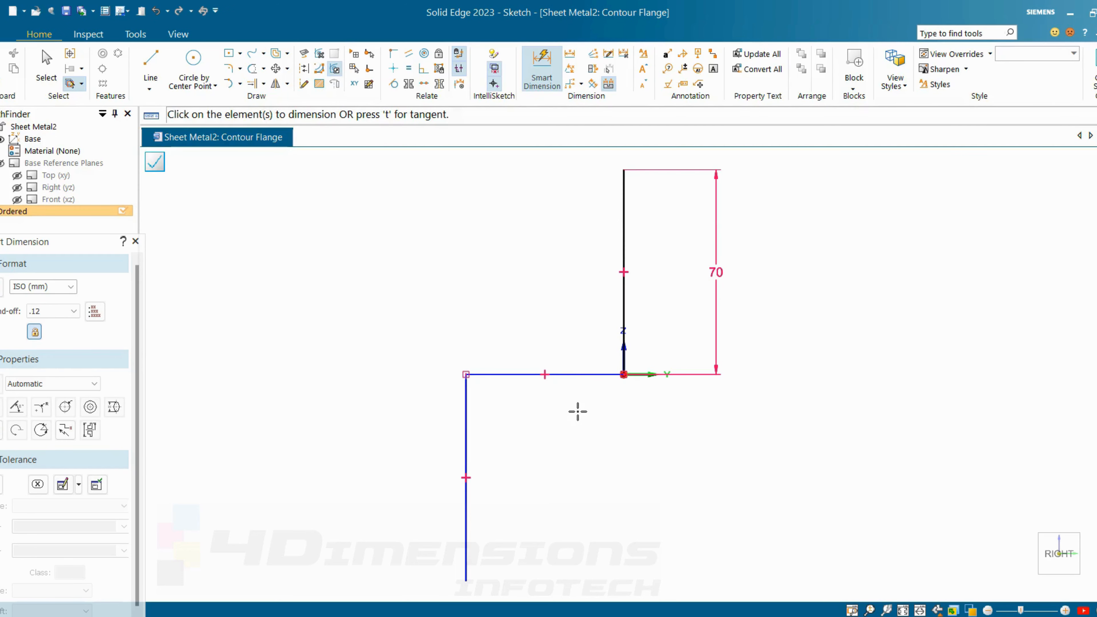
# - Dimension the profile's horizontal line to 25 mm and the lower vertical line to 40 mm
pyautogui.click(584, 376)
pyautogui.click(580, 423)
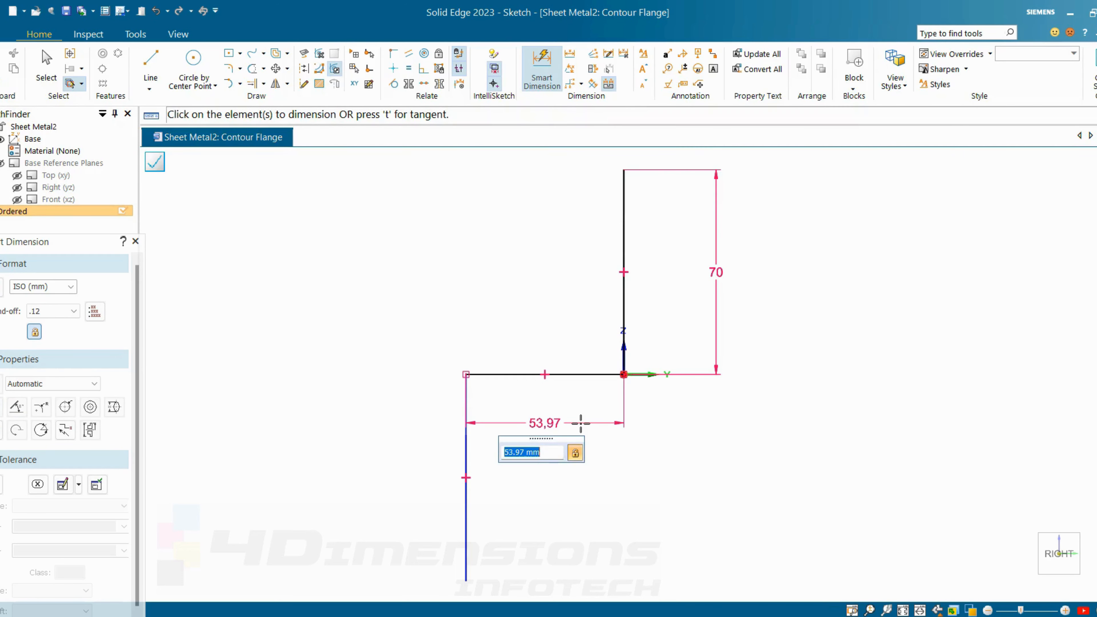
pyautogui.write('25')
pyautogui.press('Return')
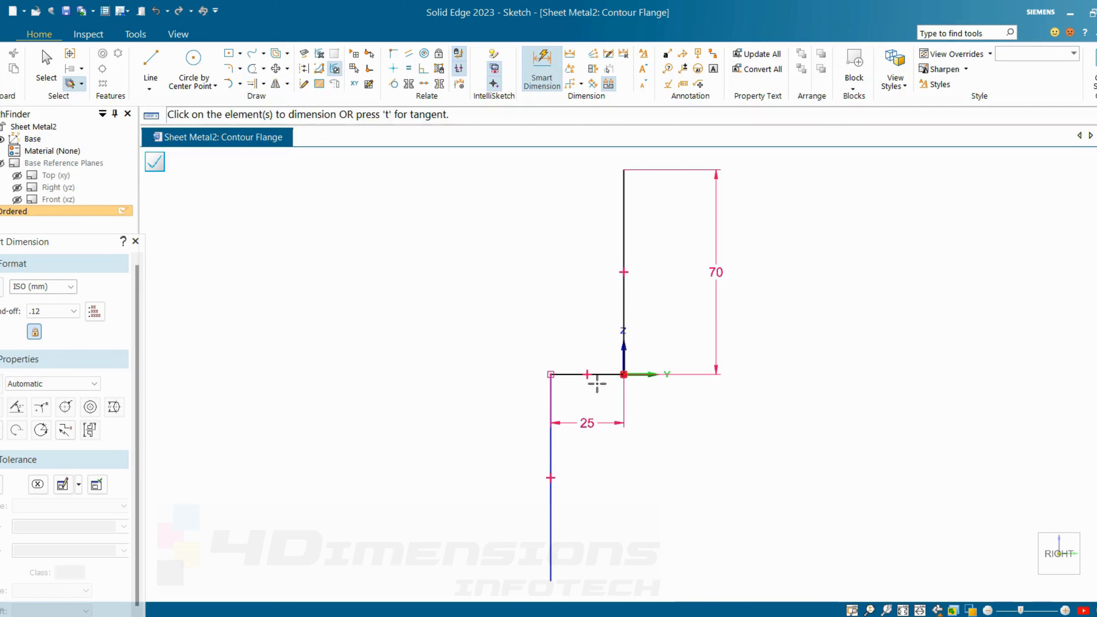
pyautogui.click(551, 428)
pyautogui.click(523, 455)
pyautogui.write('40')
pyautogui.press('Return')
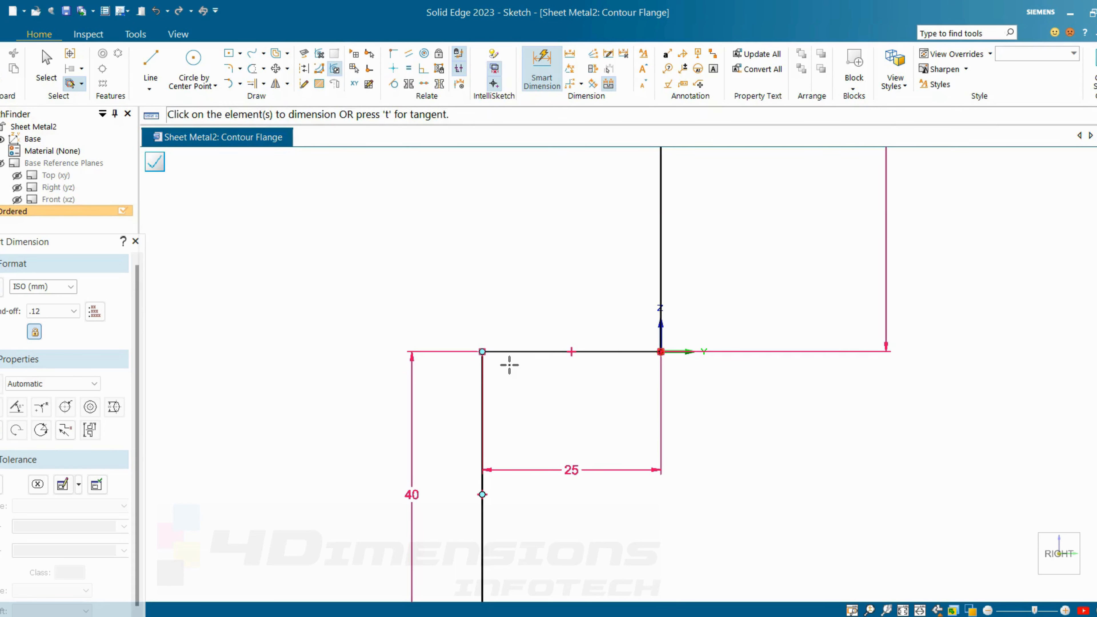
# - Close the profile, accept the material side, and extend the contour flange symmetrically over 44 mm
pyautogui.click(1095, 69)
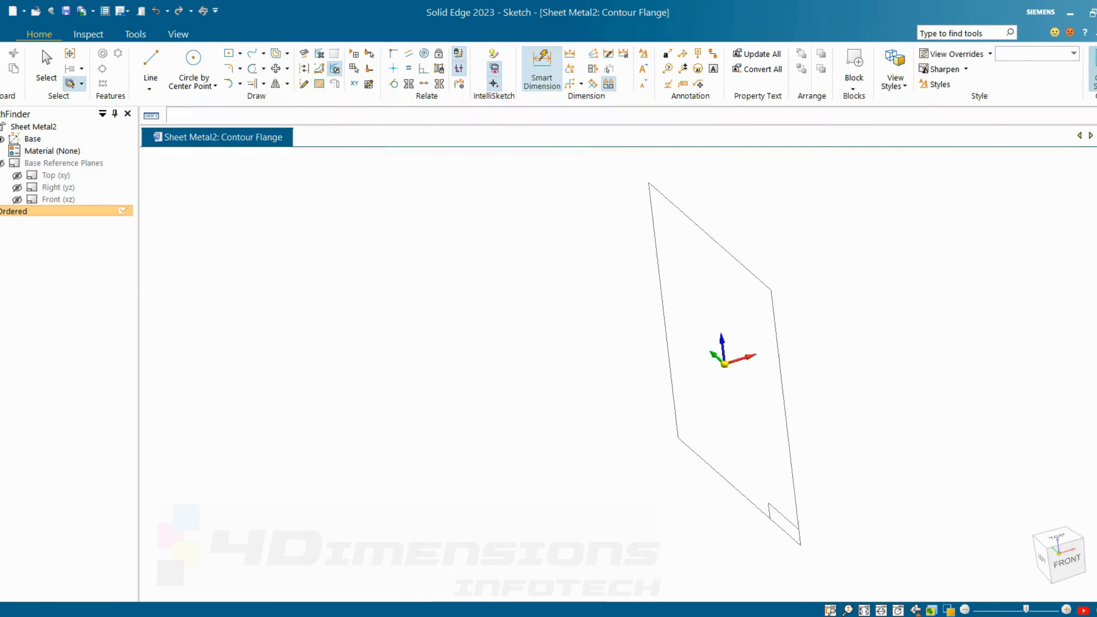
pyautogui.click(768, 327)
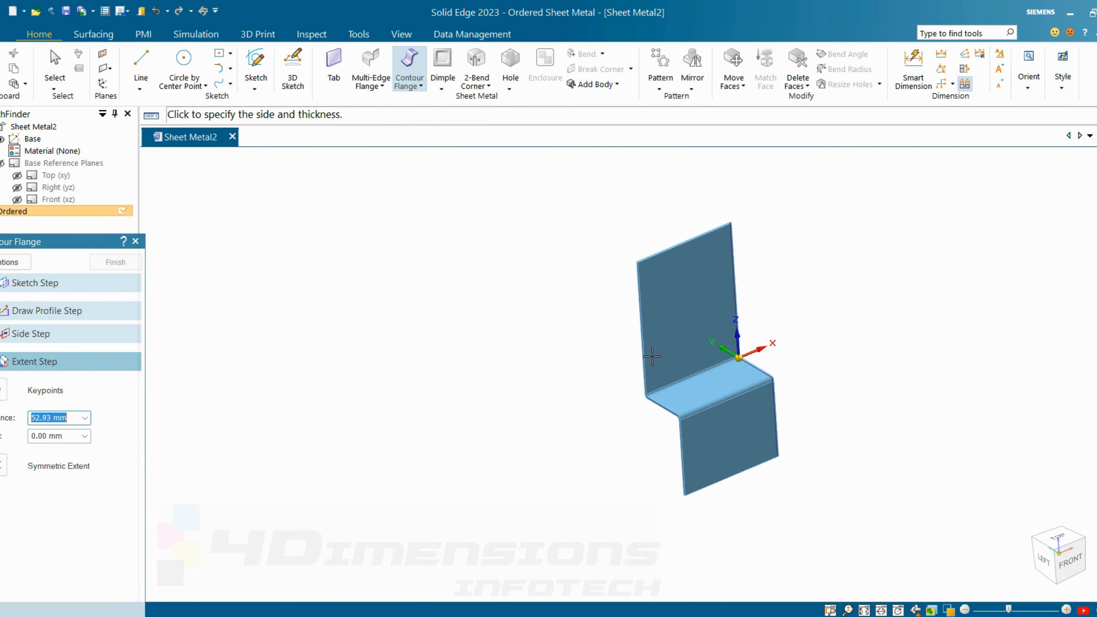
pyautogui.click(4, 467)
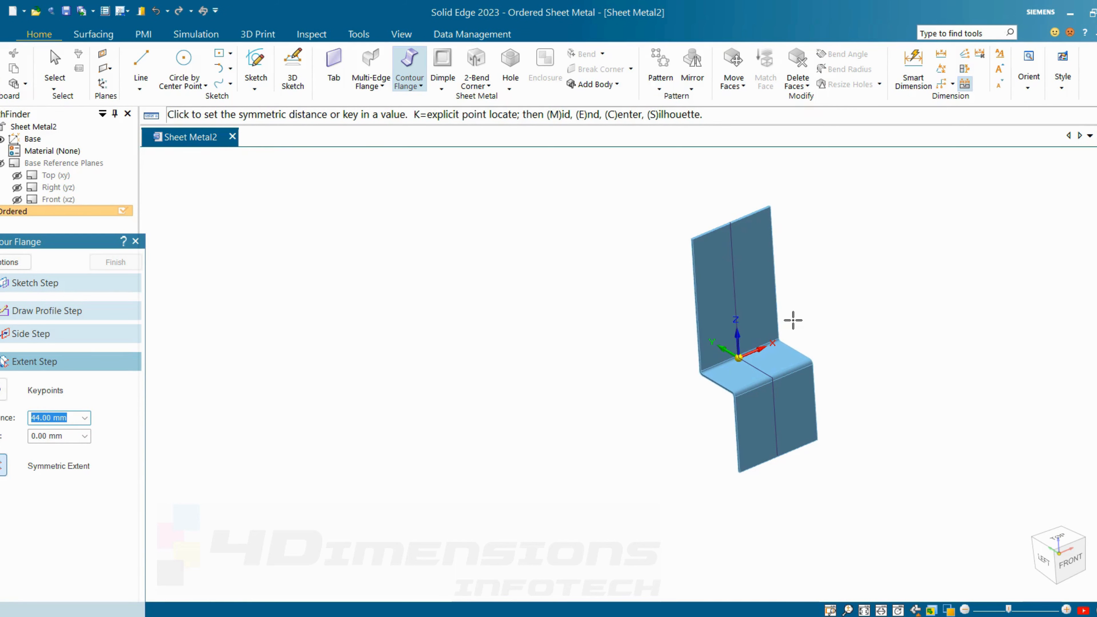
pyautogui.write('44')
pyautogui.press('Return')
# - Measure the inner arc of the bend between the horizontal face and the upper flange
pyautogui.moveTo(891, 392)
pyautogui.mouseDown(button='middle')
pyautogui.moveTo(924, 355)
pyautogui.moveTo(906, 382)
pyautogui.moveTo(913, 336)
pyautogui.mouseUp(button='middle')
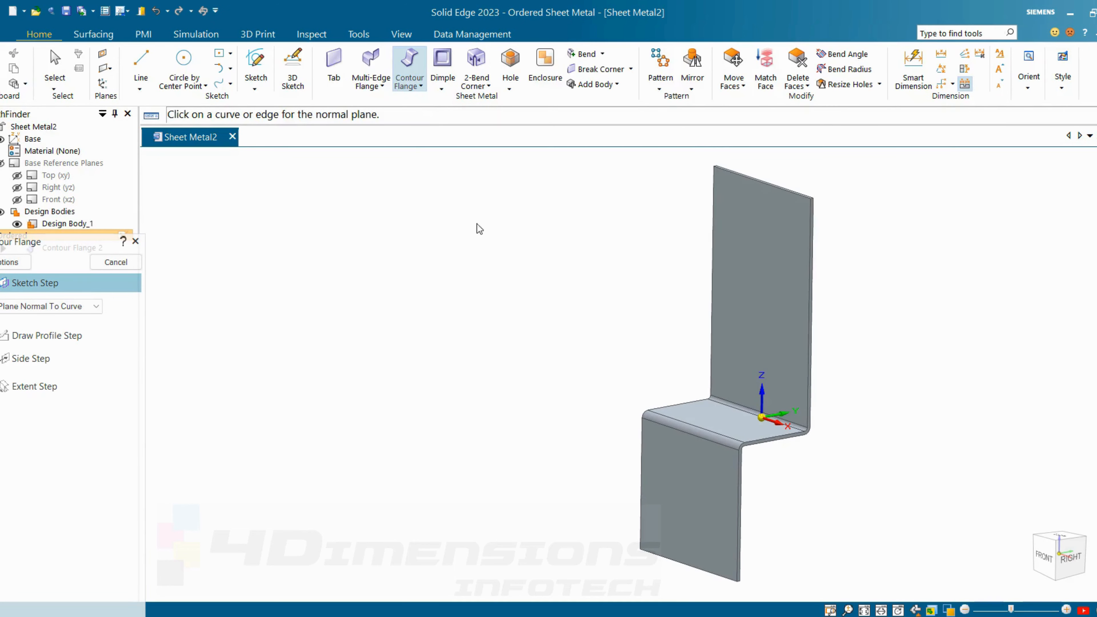
pyautogui.moveTo(789, 463); pyautogui.dragTo(751, 475, button='middle')
pyautogui.scroll(4, 696, 432)
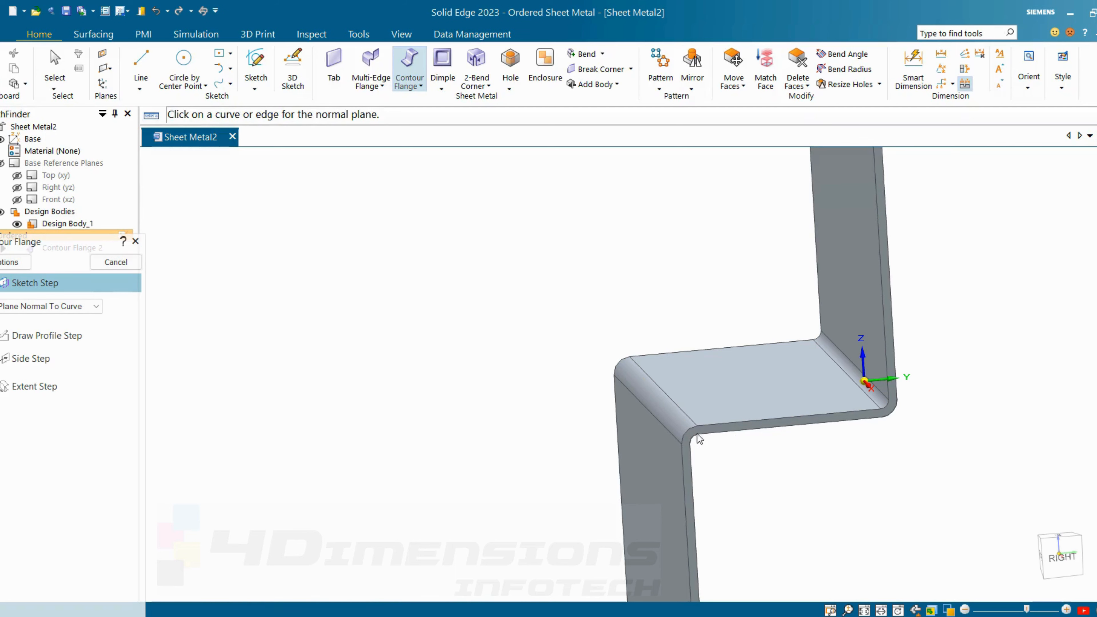
pyautogui.scroll(4, 893, 419)
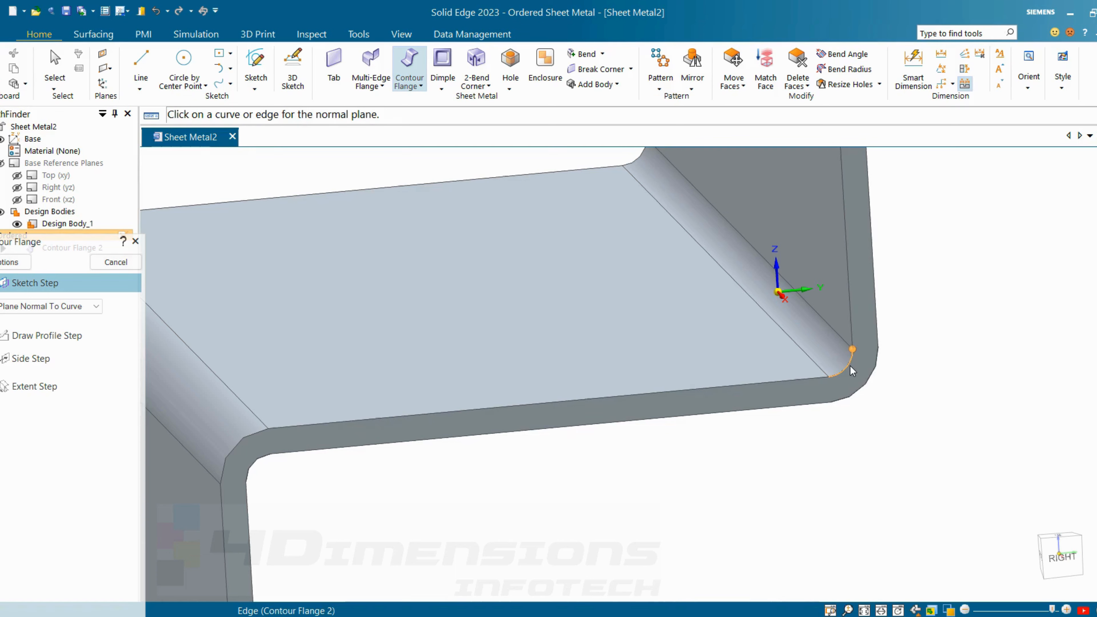
pyautogui.click(312, 34)
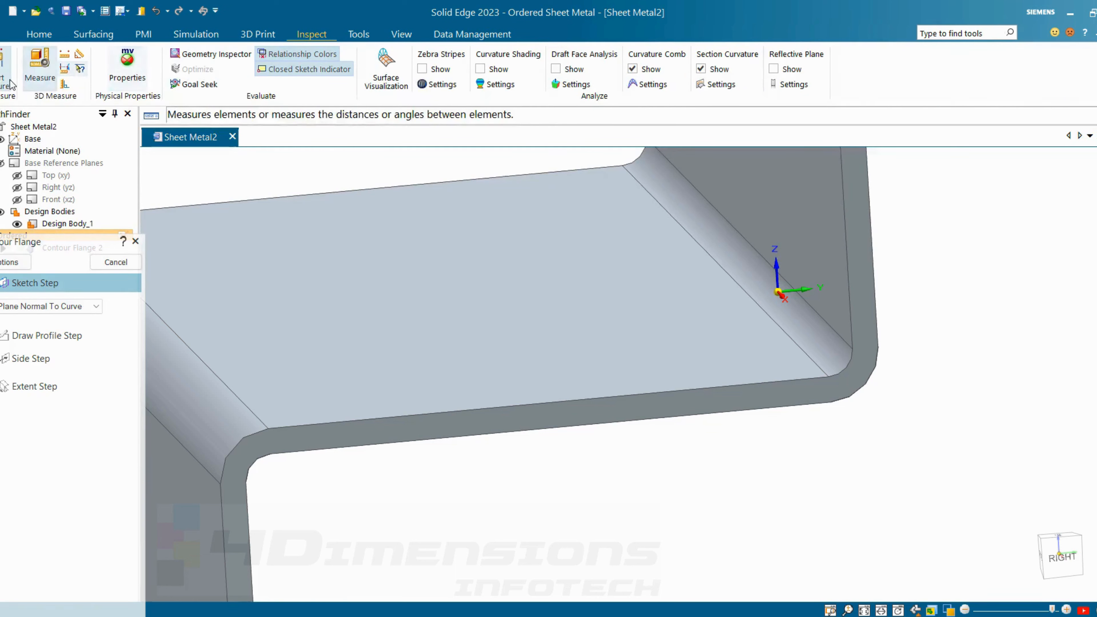
pyautogui.click(39, 65)
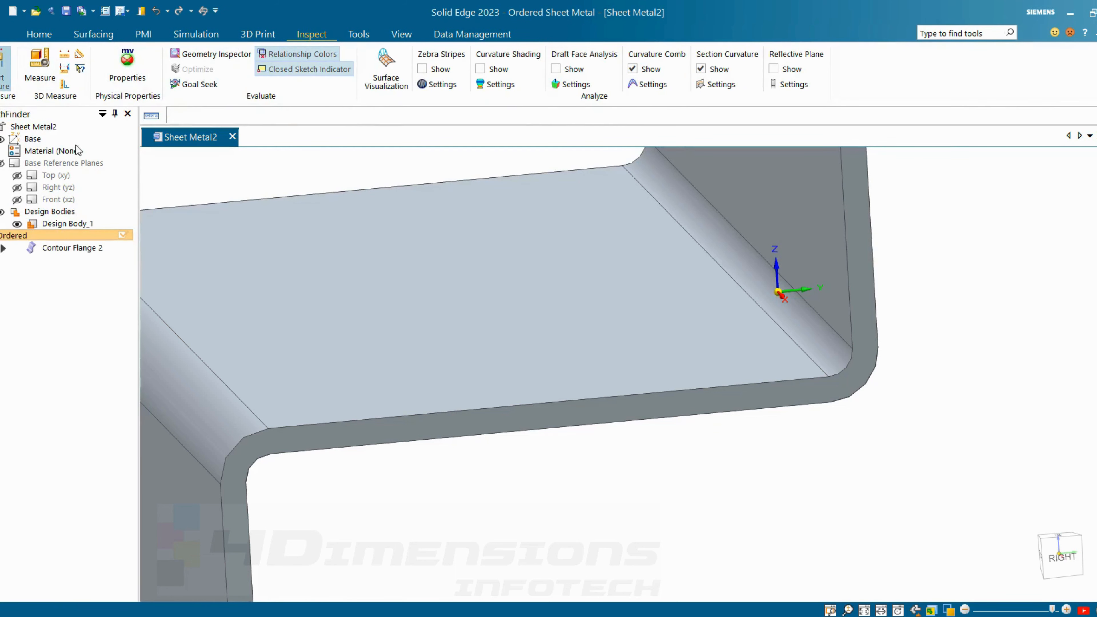
pyautogui.click(849, 365)
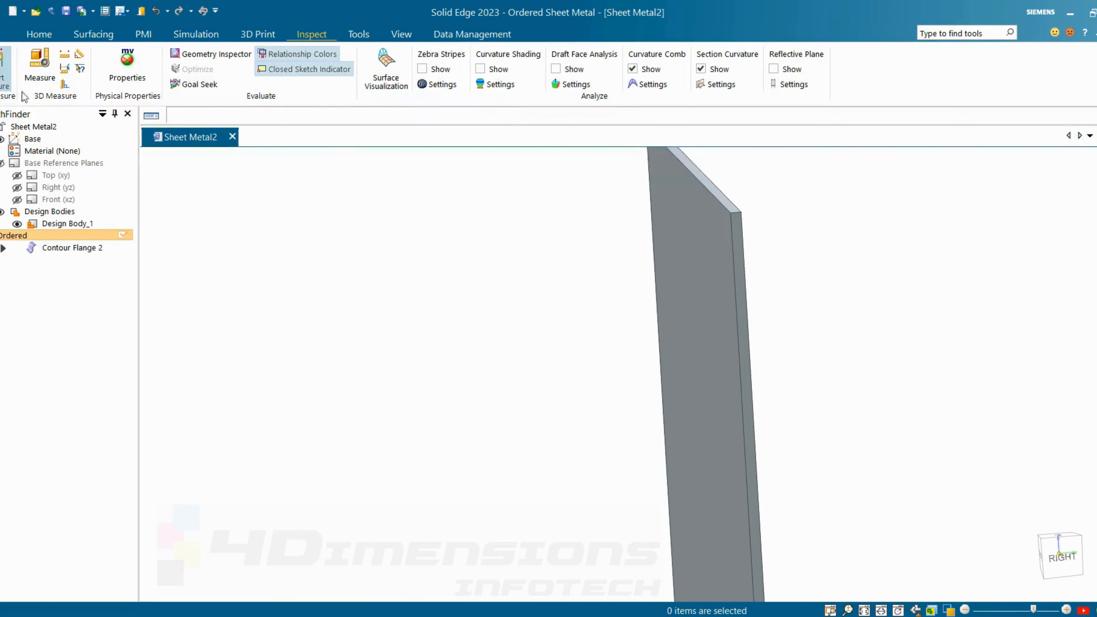
# - Measure the sheet thickness at the top edge of the upper flange
pyautogui.click(6, 69)
pyautogui.scroll(2, 730, 216)
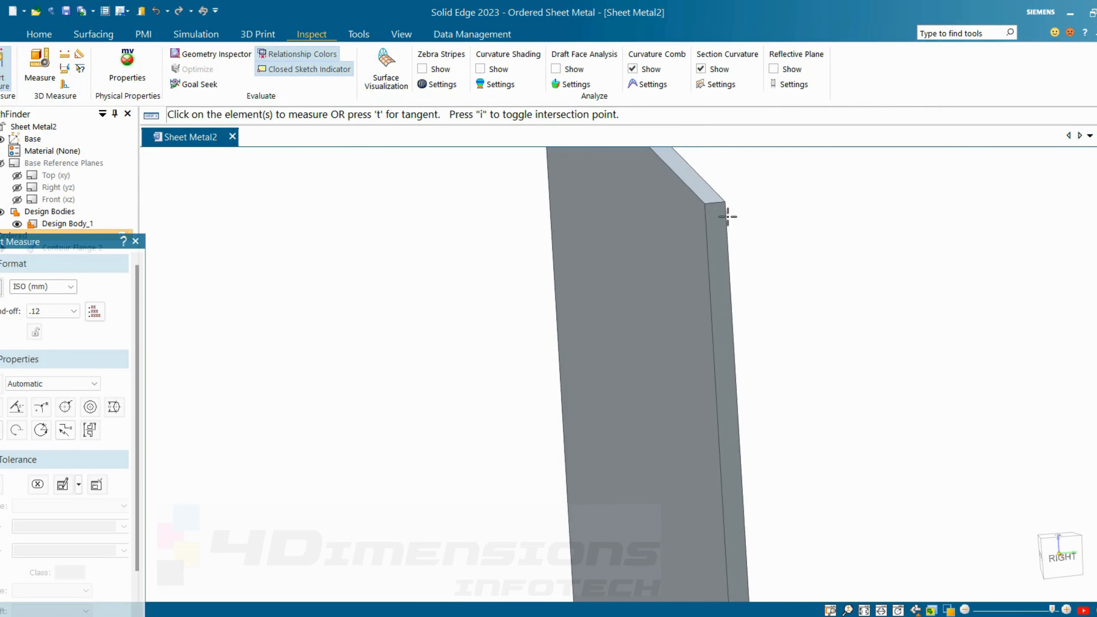
pyautogui.click(733, 173)
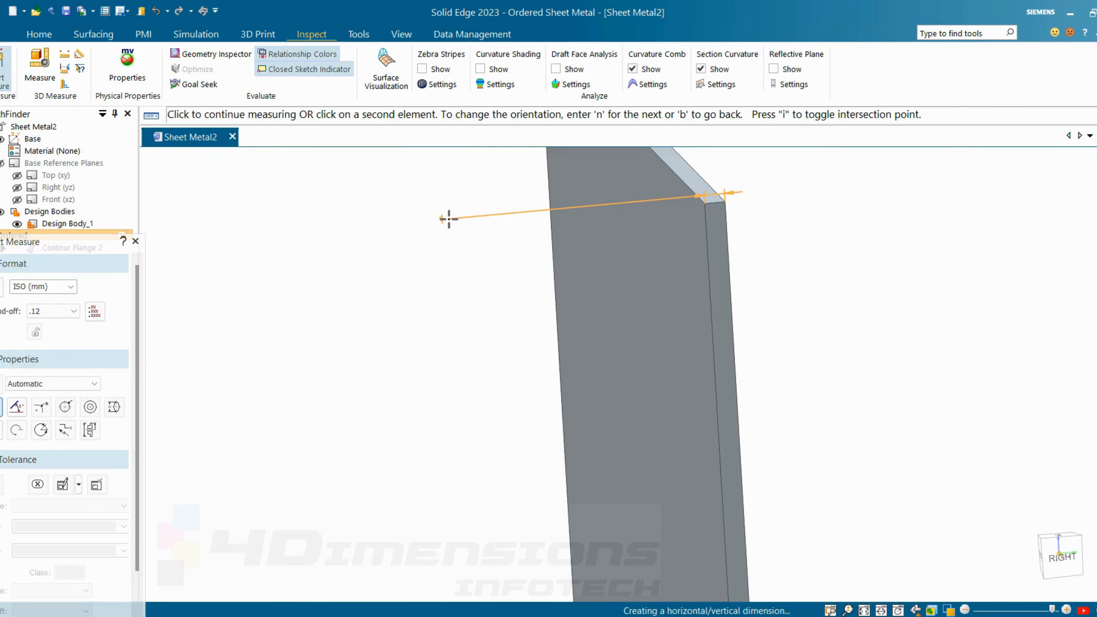
pyautogui.press('Escape')
pyautogui.scroll(-3, 767, 246)
pyautogui.scroll(4, 773, 385)
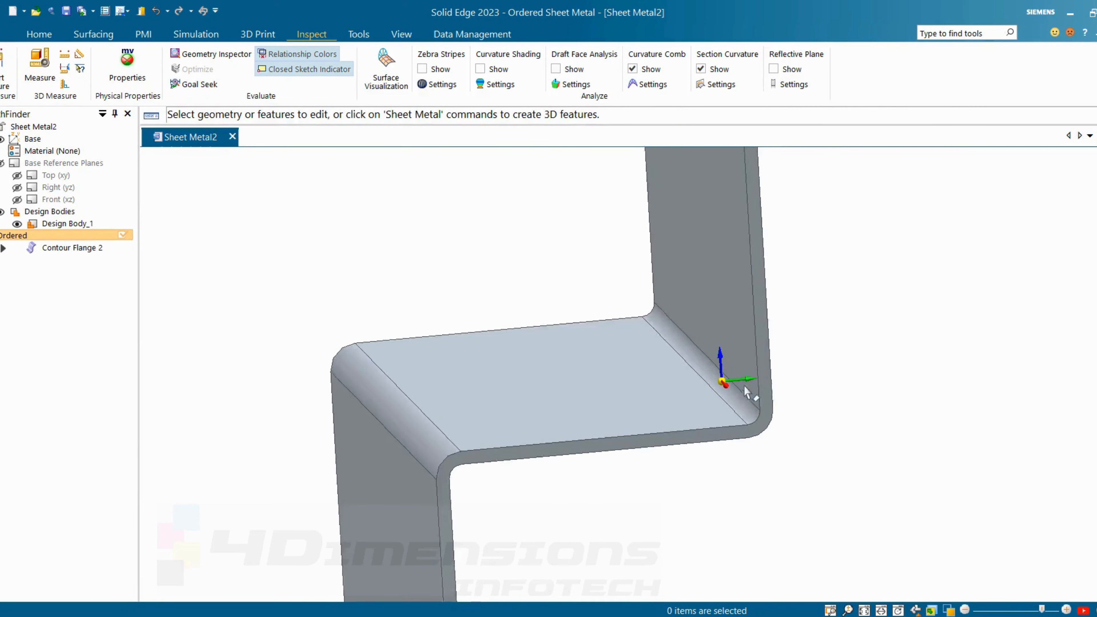
# - Edit the contour flange's definition and enter a larger bend radius in its options
pyautogui.click(86, 249)
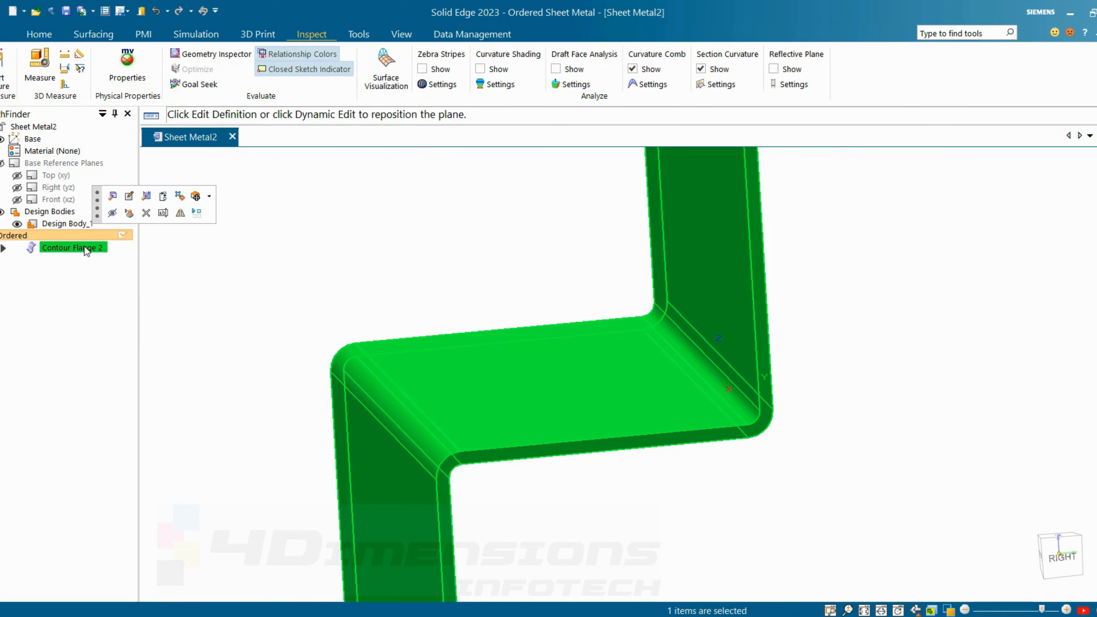
pyautogui.click(112, 197)
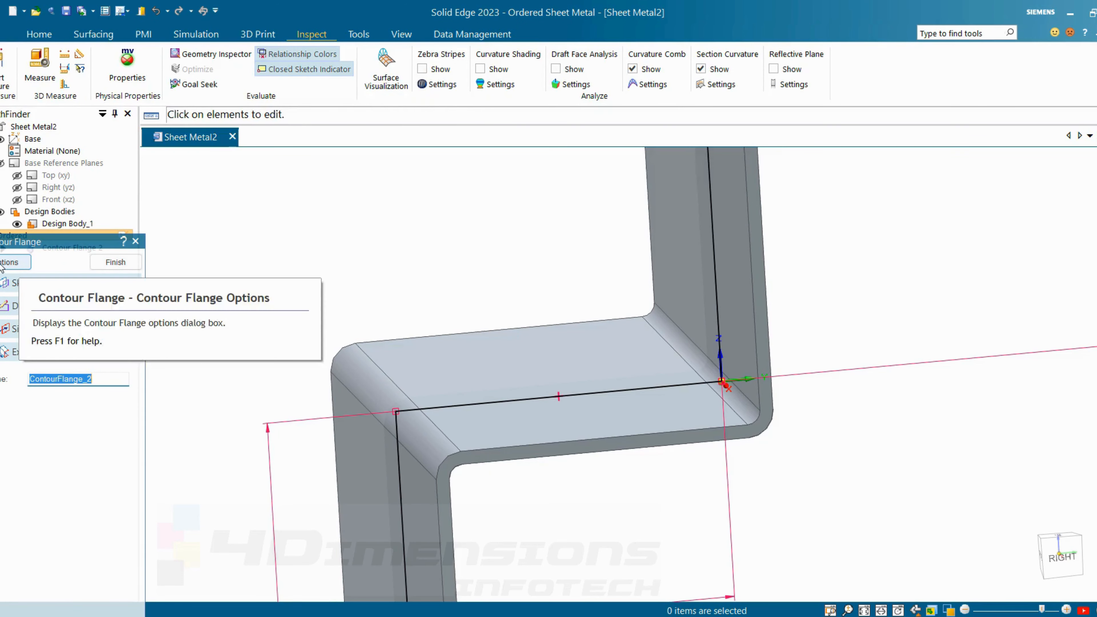
pyautogui.click(9, 264)
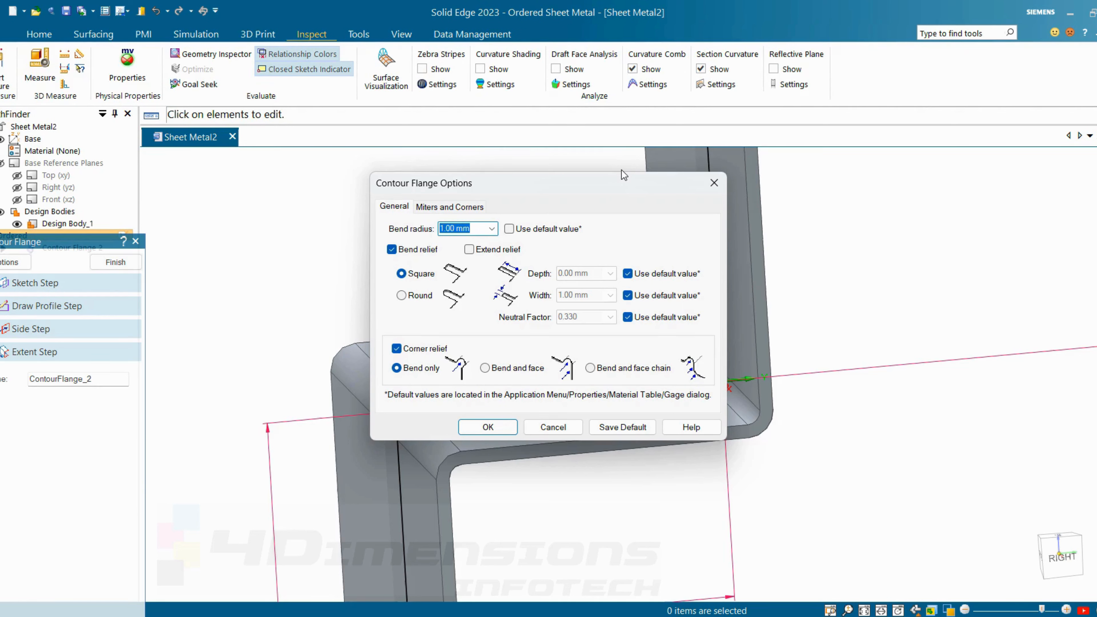
pyautogui.press('Return')
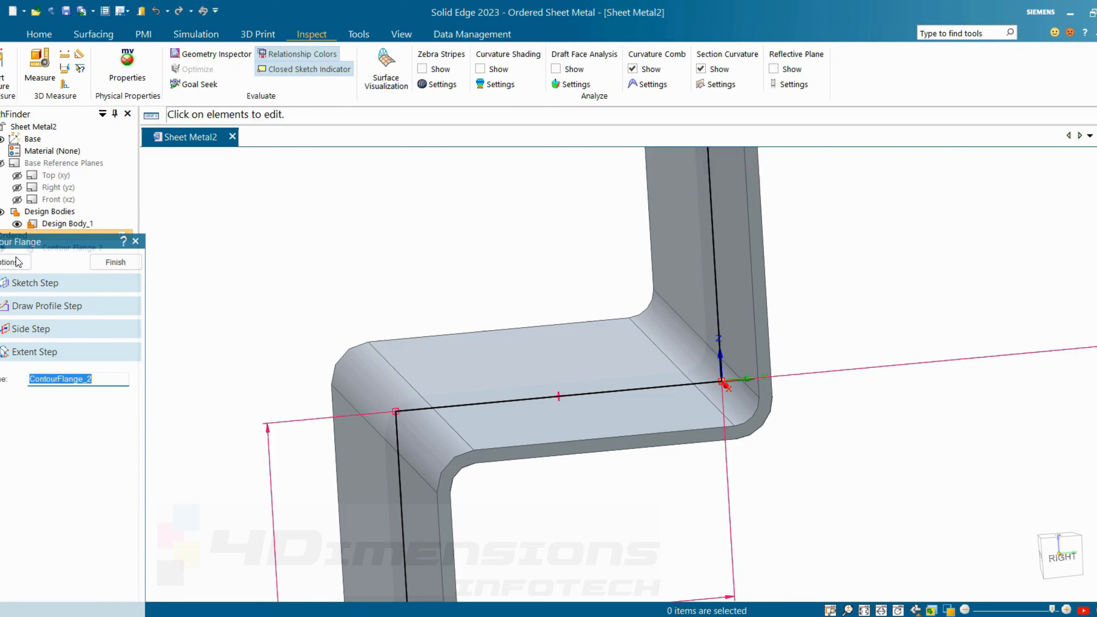
pyautogui.click(115, 262)
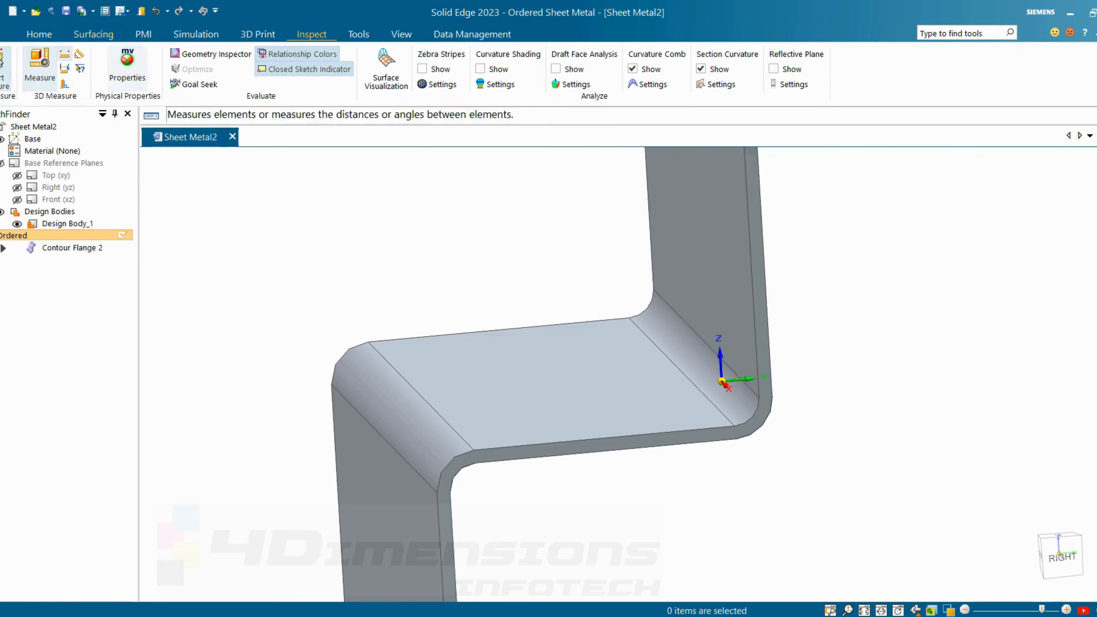
# - Measure the upper bend's inner arc again and inspect the whole bracket from another angle
pyautogui.click(39, 65)
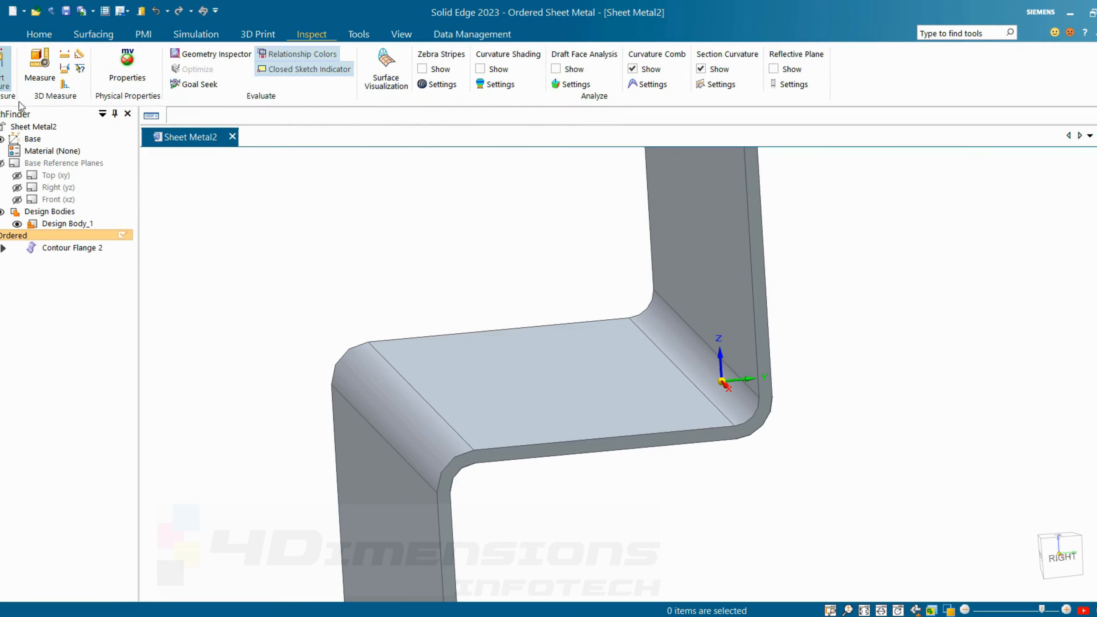
pyautogui.click(758, 411)
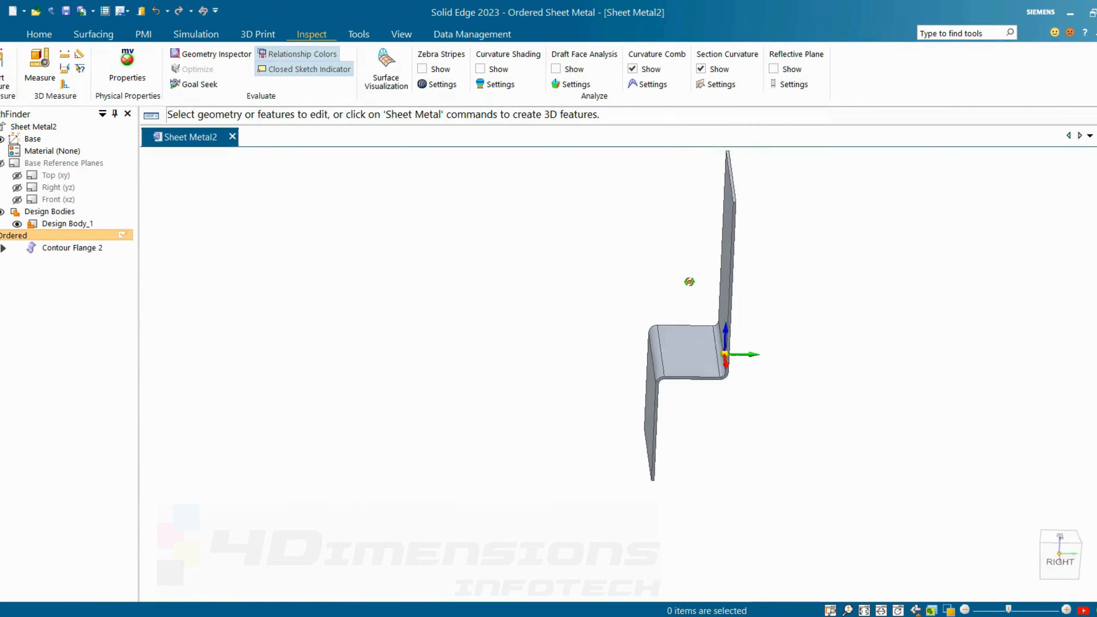
pyautogui.moveTo(690, 282); pyautogui.dragTo(546, 255, button='middle')
pyautogui.scroll(-5, 710, 301)
pyautogui.scroll(5, 733, 330)
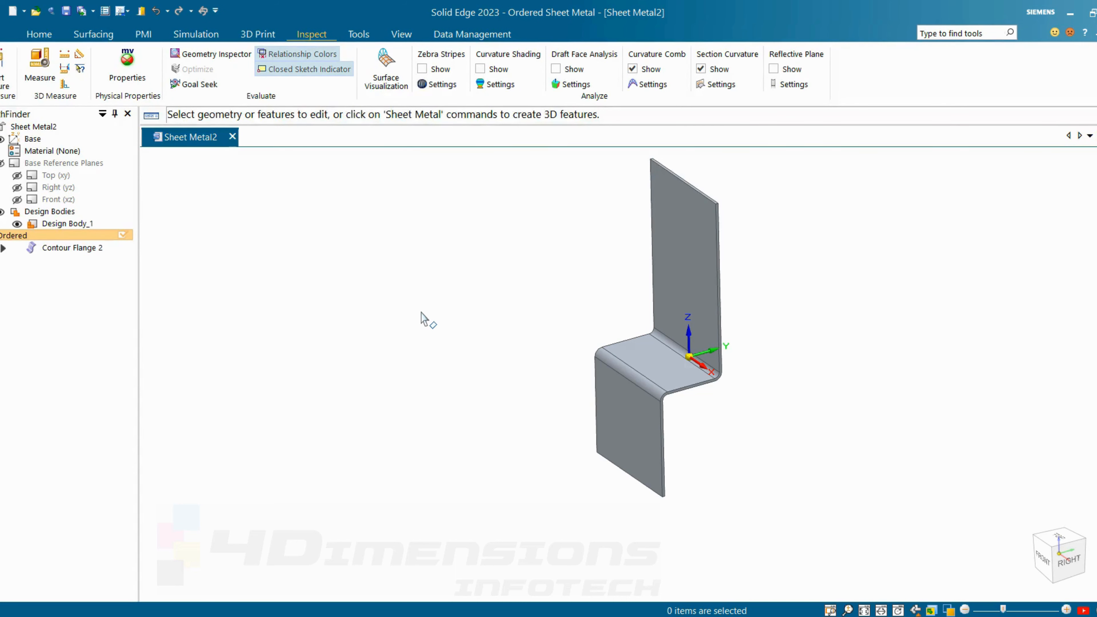
# - Create another document from the ISO metric sheet metal template
pyautogui.hotkey('ctrl', 'n')
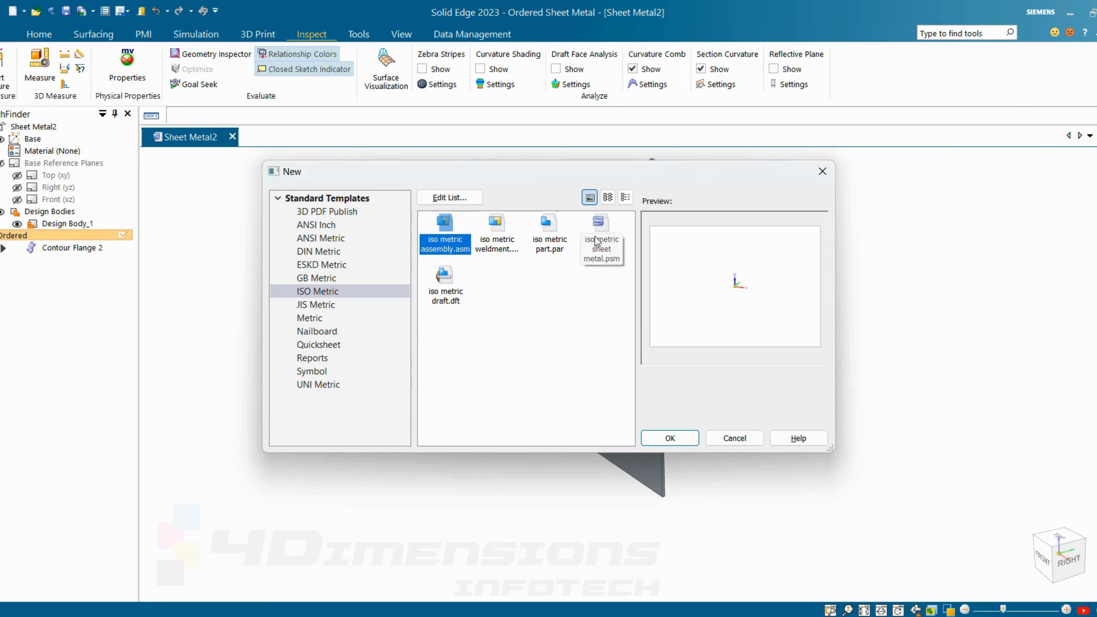
pyautogui.click(601, 240)
pyautogui.click(671, 438)
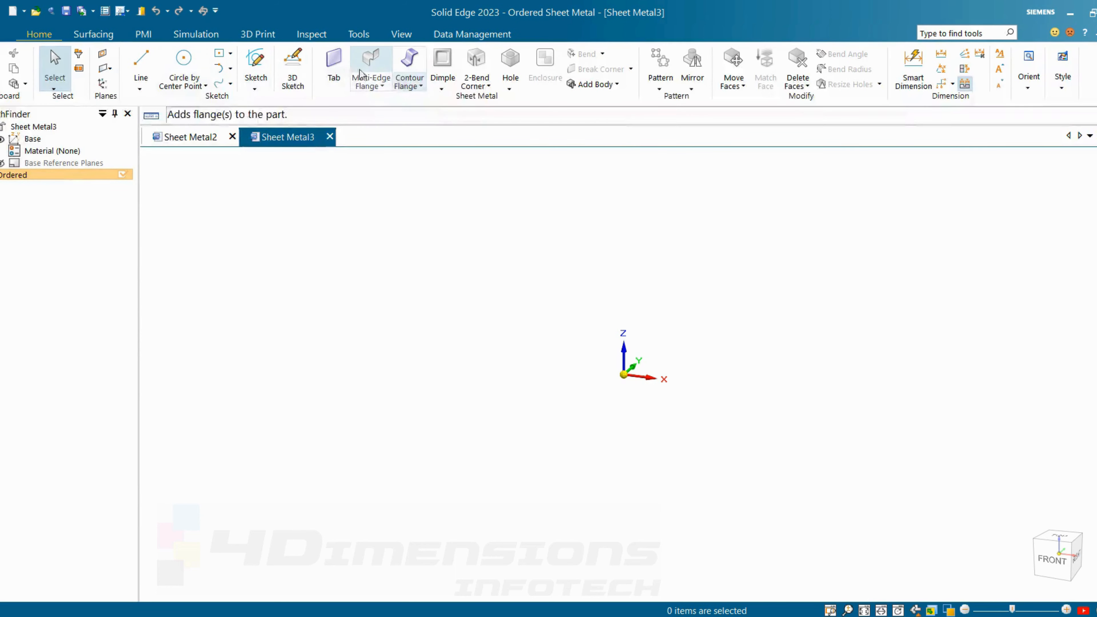
# - Begin a Tab on the top (xy) plane and sketch a rectangle centred on the origin, about 69 mm high
pyautogui.click(333, 64)
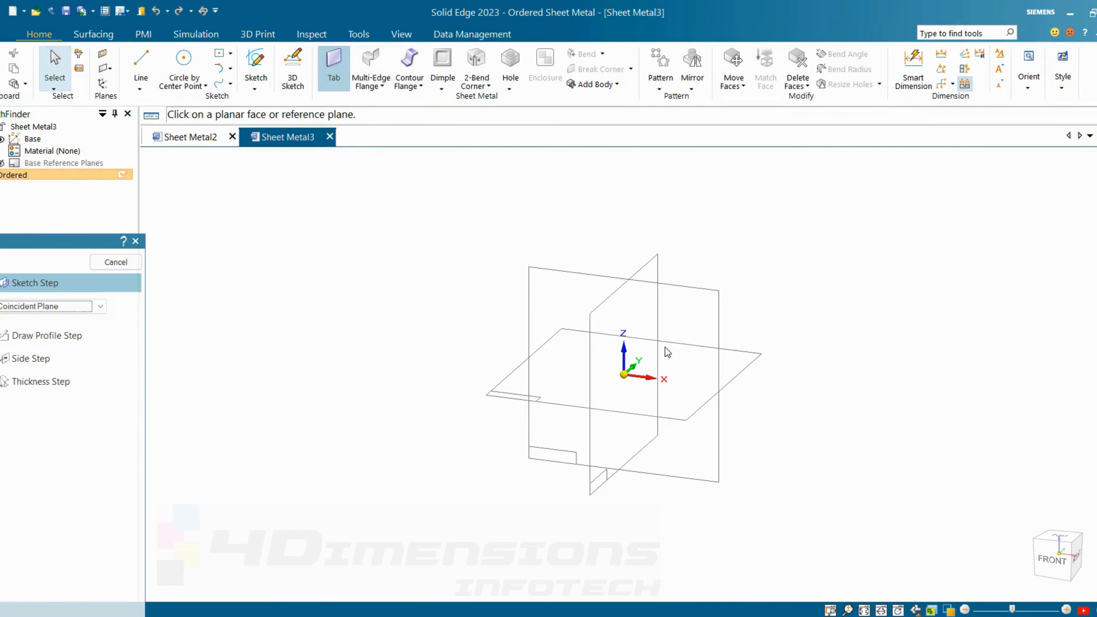
pyautogui.click(752, 359)
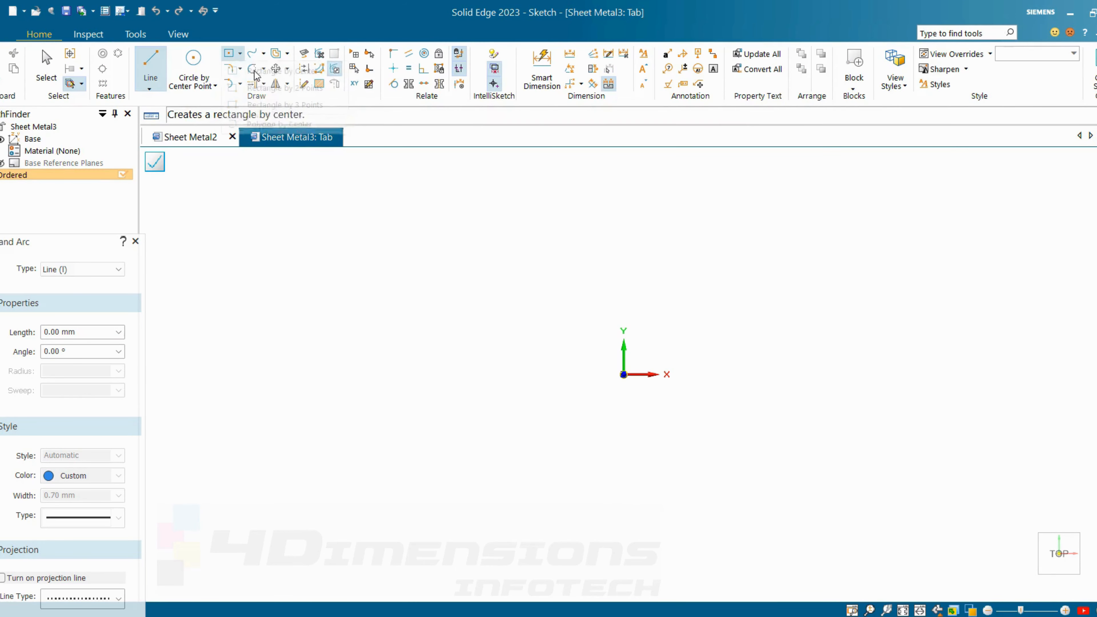
pyautogui.click(240, 53)
pyautogui.click(296, 80)
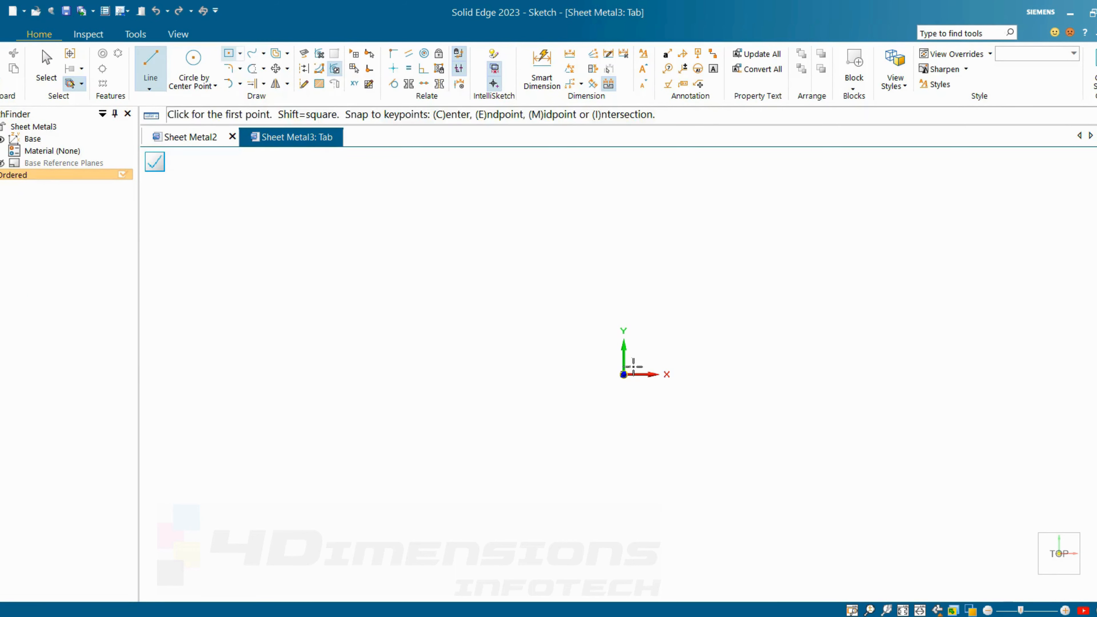
pyautogui.click(624, 375)
pyautogui.click(816, 283)
# - Dimension the rectangle's horizontal width between its two vertical sides and set it to 200 mm
pyautogui.click(542, 69)
pyautogui.click(544, 286)
pyautogui.rightClick(463, 267)
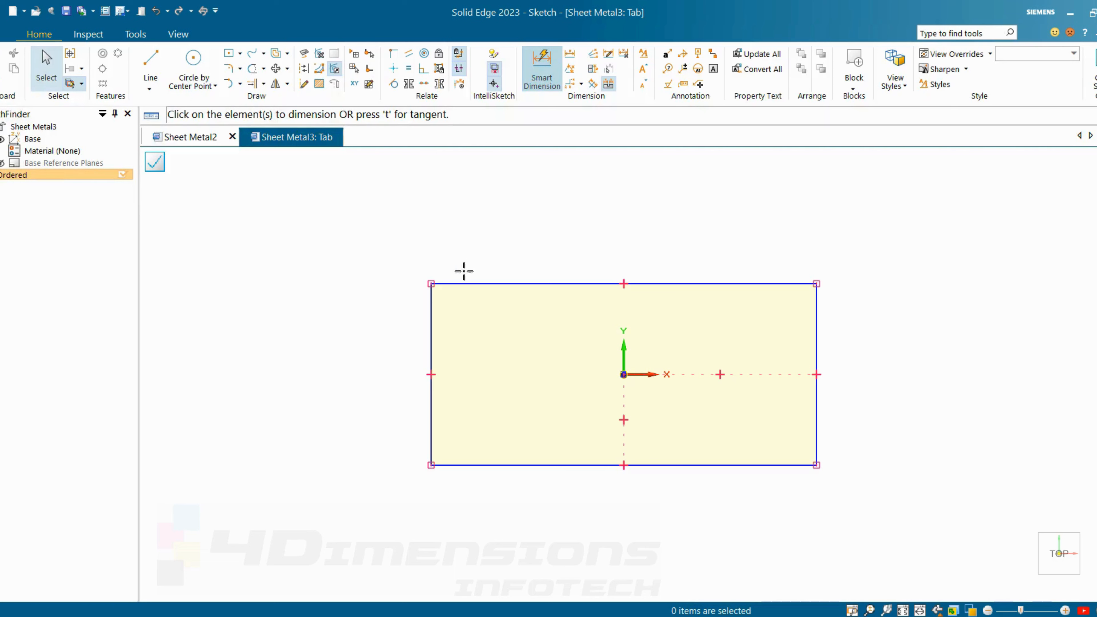
pyautogui.click(431, 311)
pyautogui.click(816, 336)
pyautogui.click(726, 249)
pyautogui.write('200')
pyautogui.press('Return')
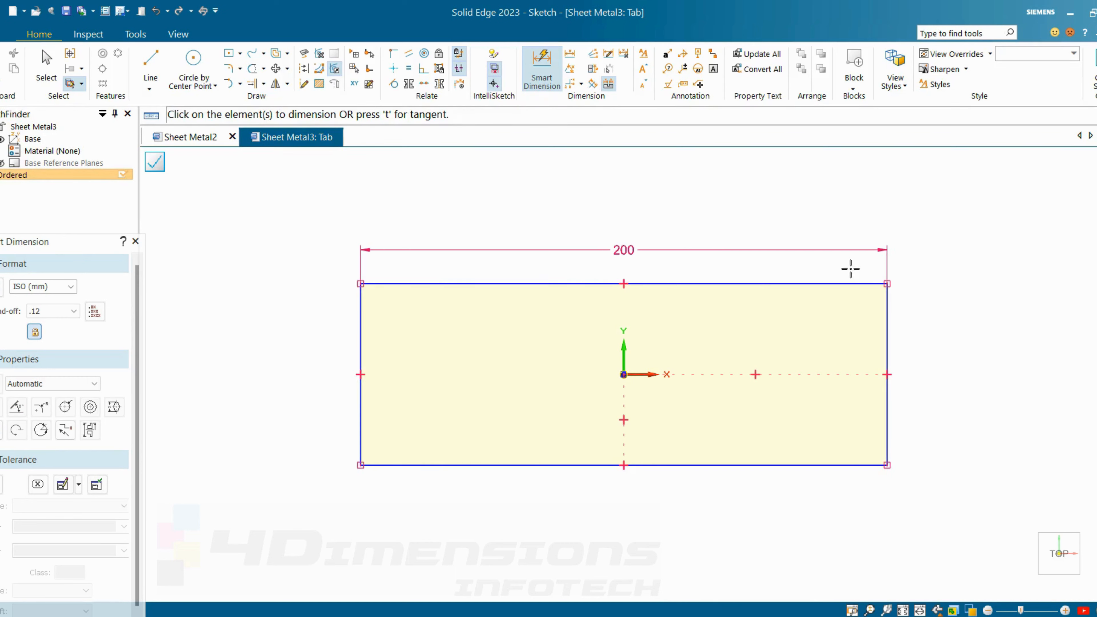
# - Dimension the rectangle's height between its two horizontal sides and set it to 120 mm
pyautogui.click(846, 284)
pyautogui.click(835, 465)
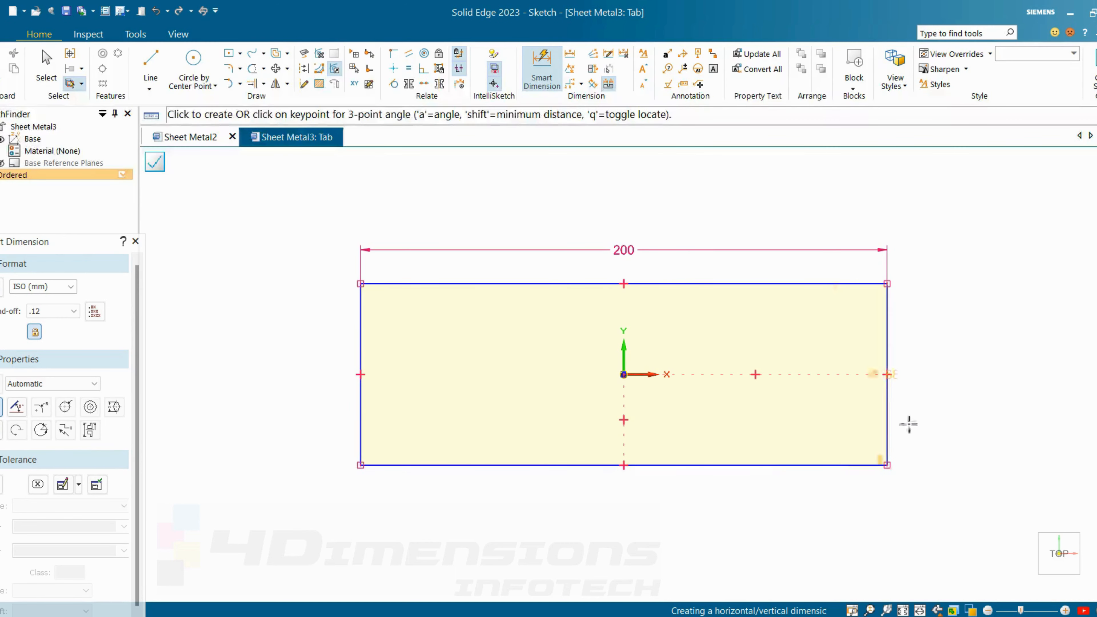
pyautogui.click(942, 422)
pyautogui.write('1')
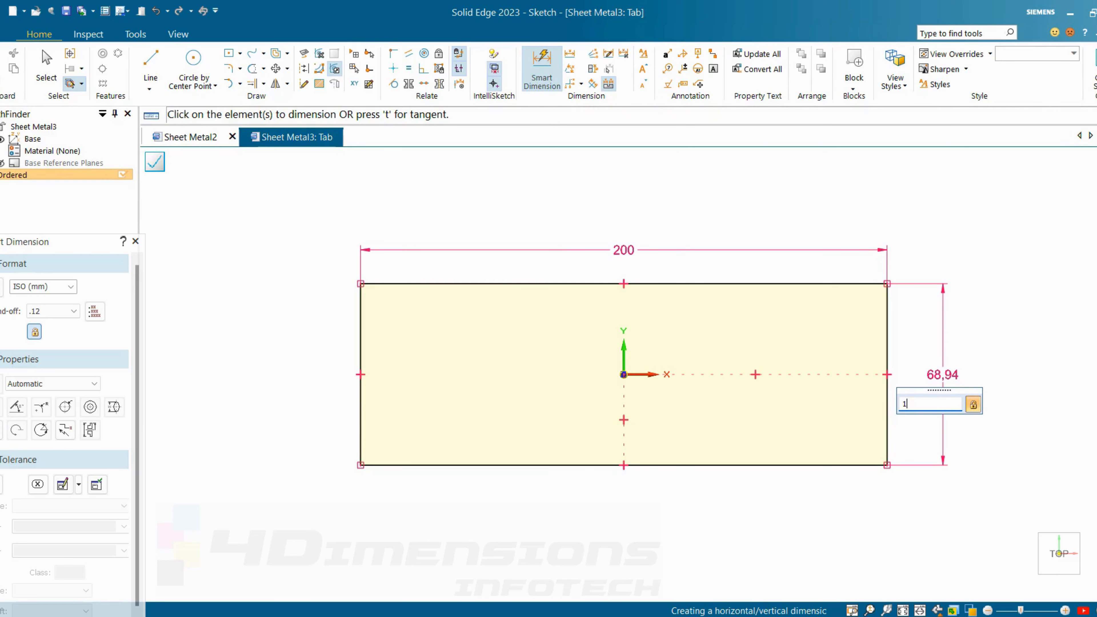
pyautogui.write('20')
pyautogui.press('Return')
pyautogui.press('Escape')
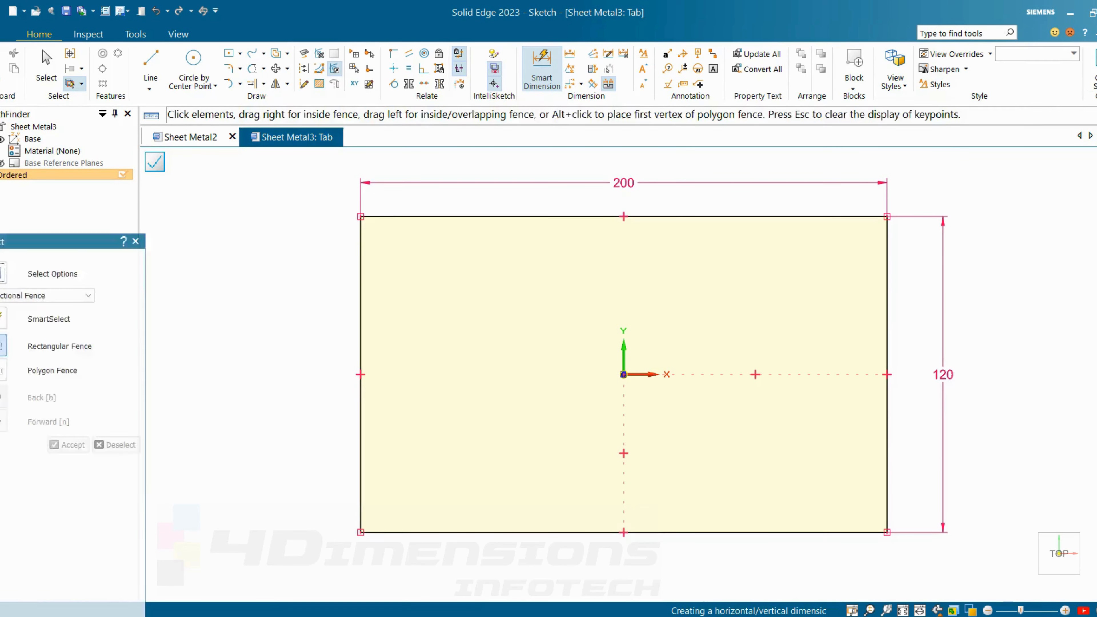
# - Close the rectangle sketch and finish the tab with a 2 mm thickness added upward
pyautogui.click(154, 162)
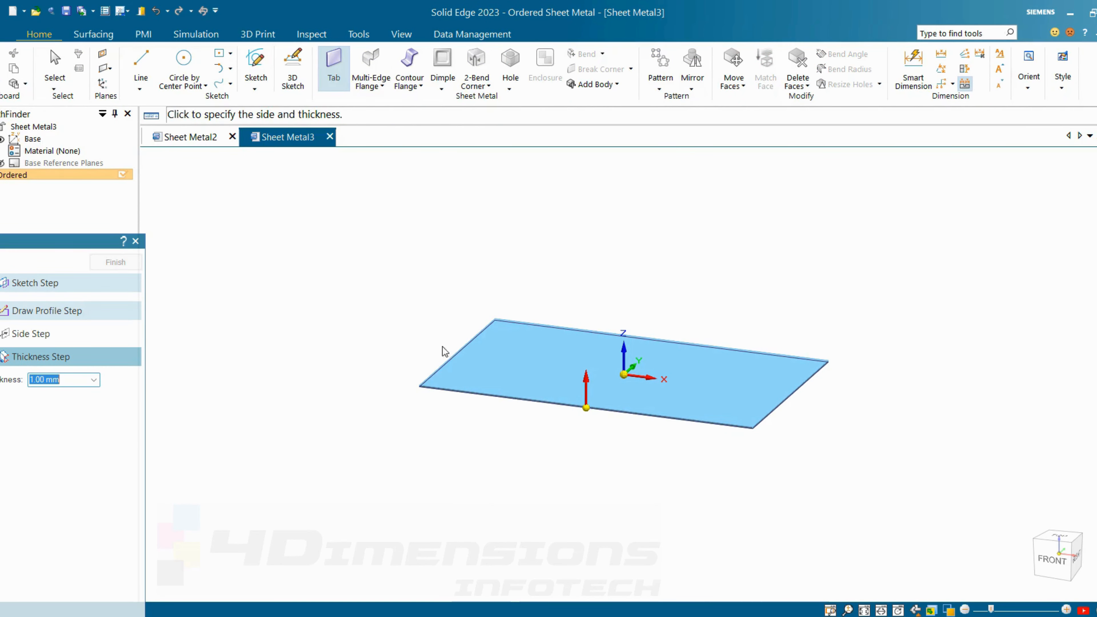
pyautogui.write('2')
pyautogui.press('Return')
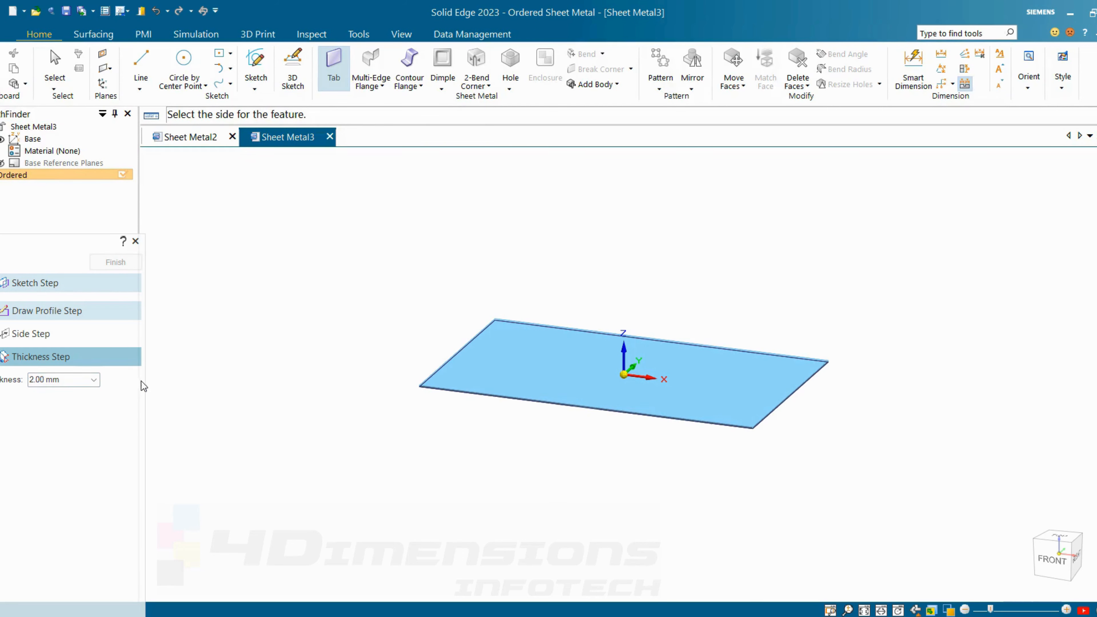
pyautogui.click(569, 275)
pyautogui.click(115, 262)
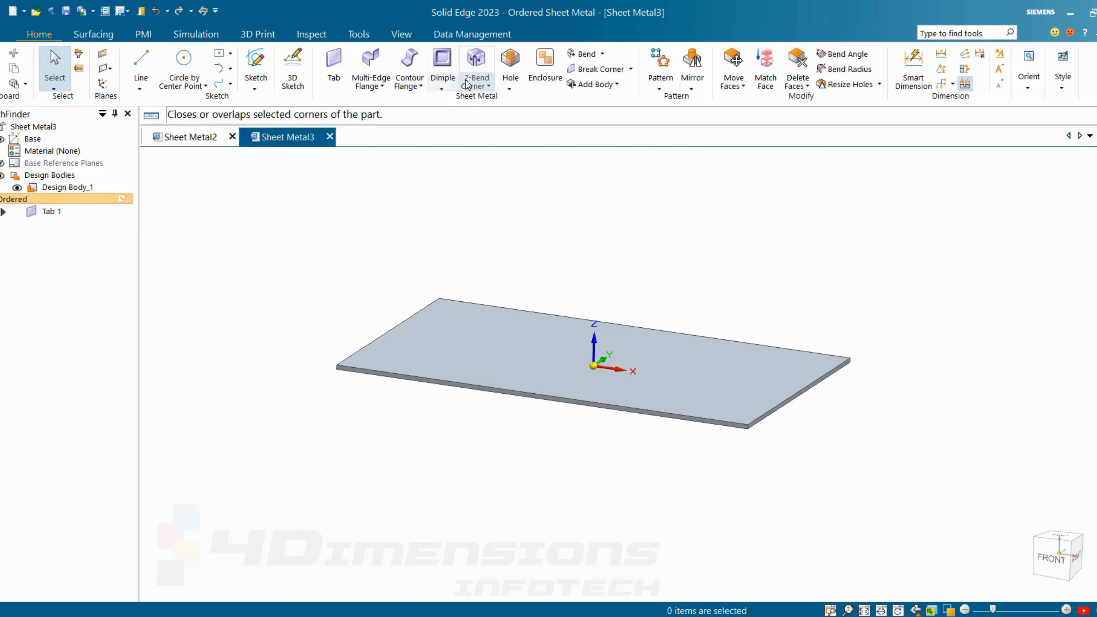
# - Begin a Contour Flange on a plane normal to the plate's short +X edge at its front corner and sketch a vertical line about 57 mm up
pyautogui.click(422, 86)
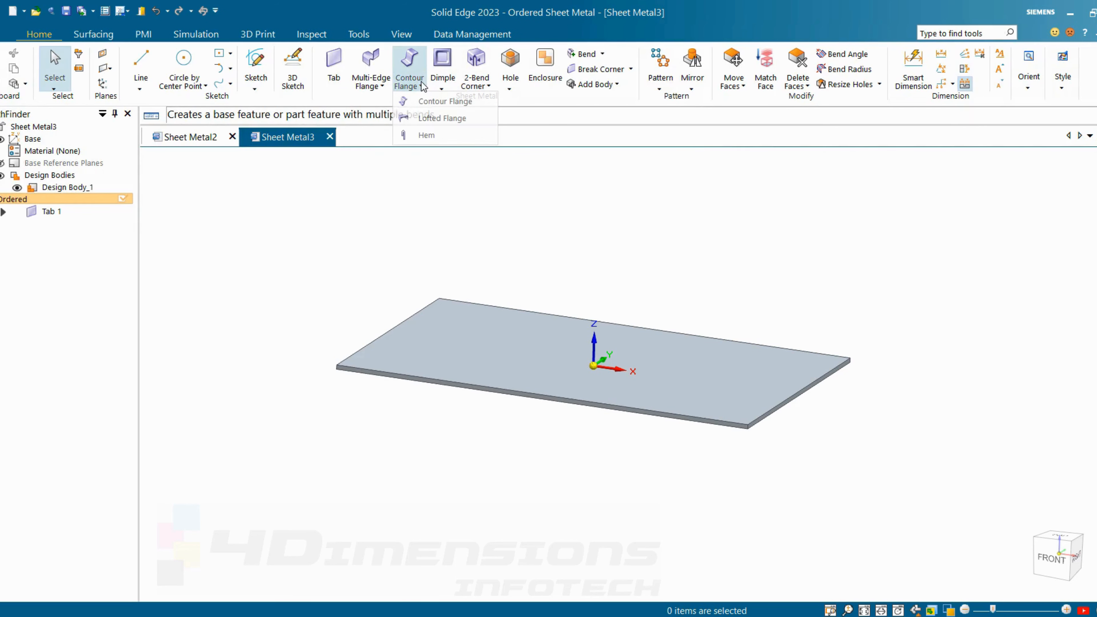
pyautogui.click(441, 102)
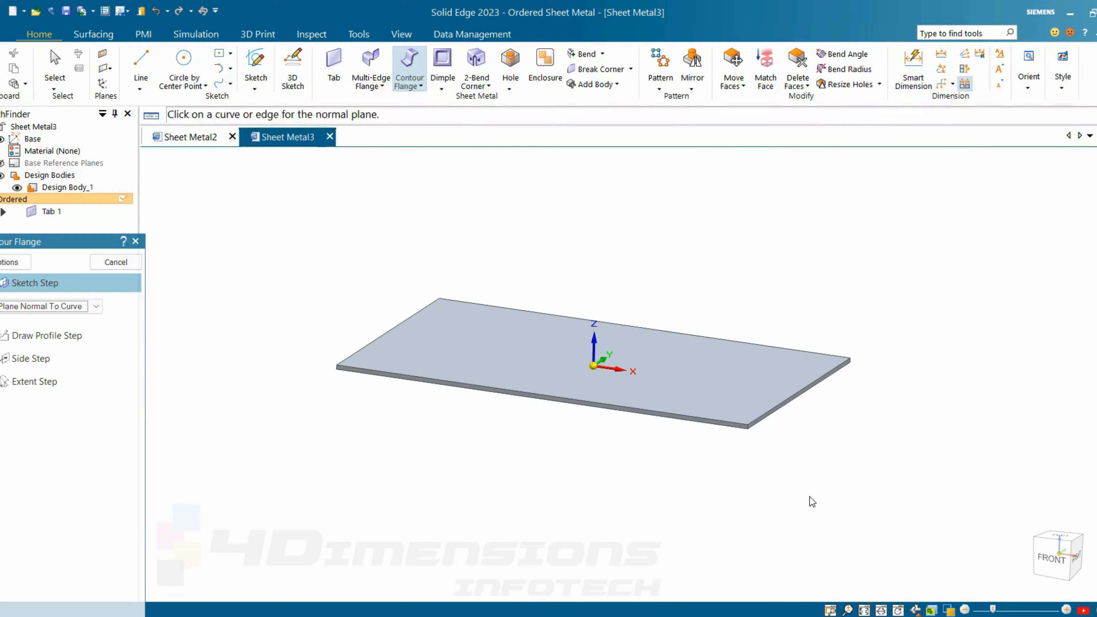
pyautogui.click(810, 386)
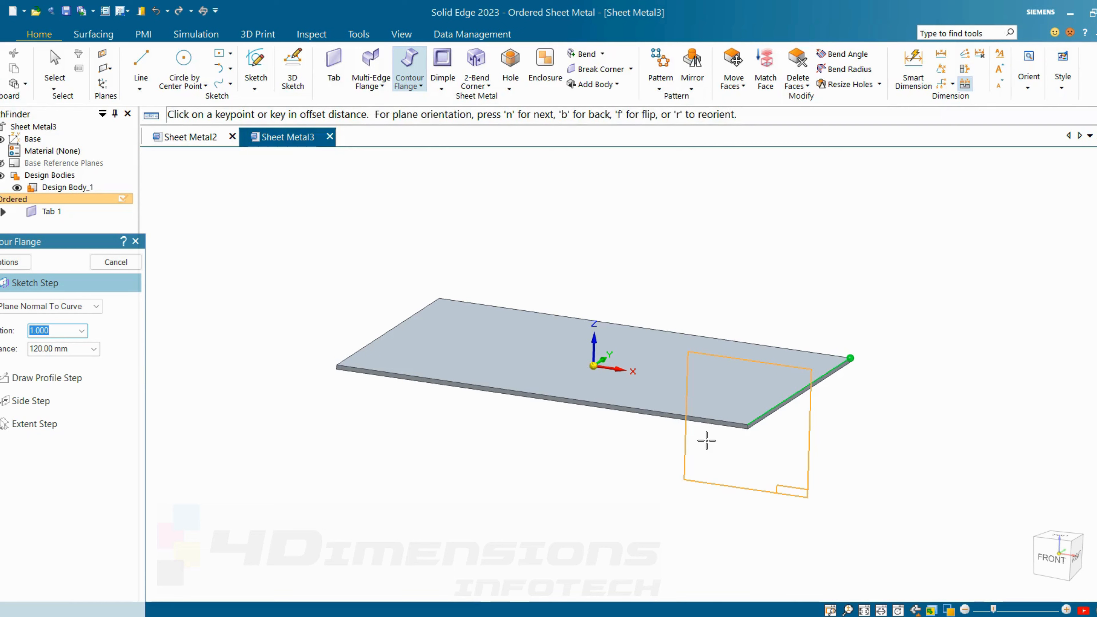
pyautogui.click(707, 441)
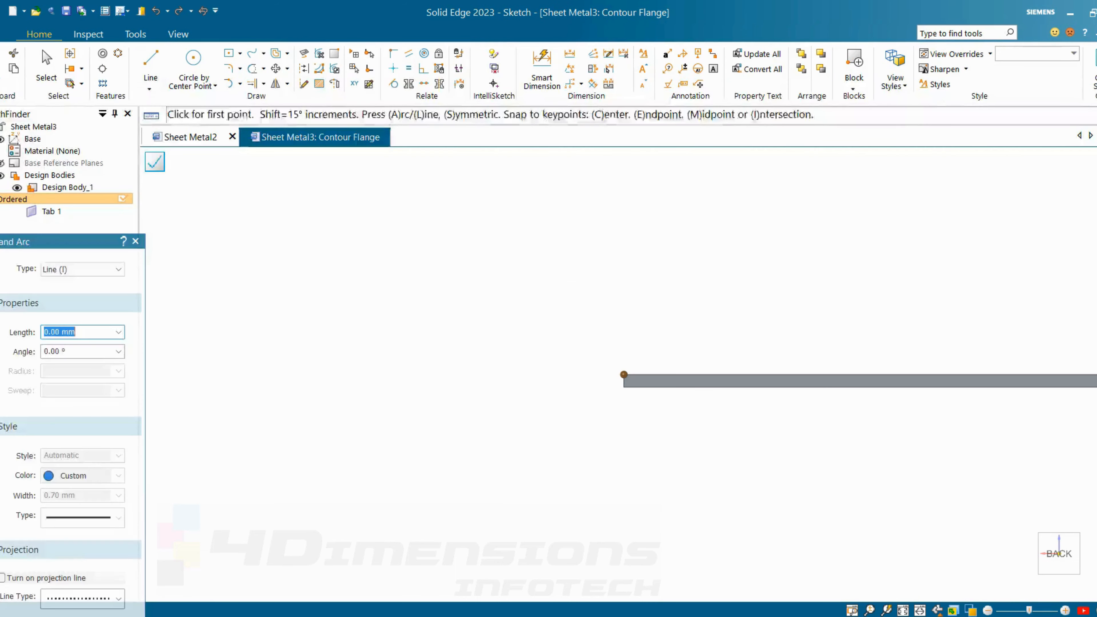
pyautogui.click(625, 373)
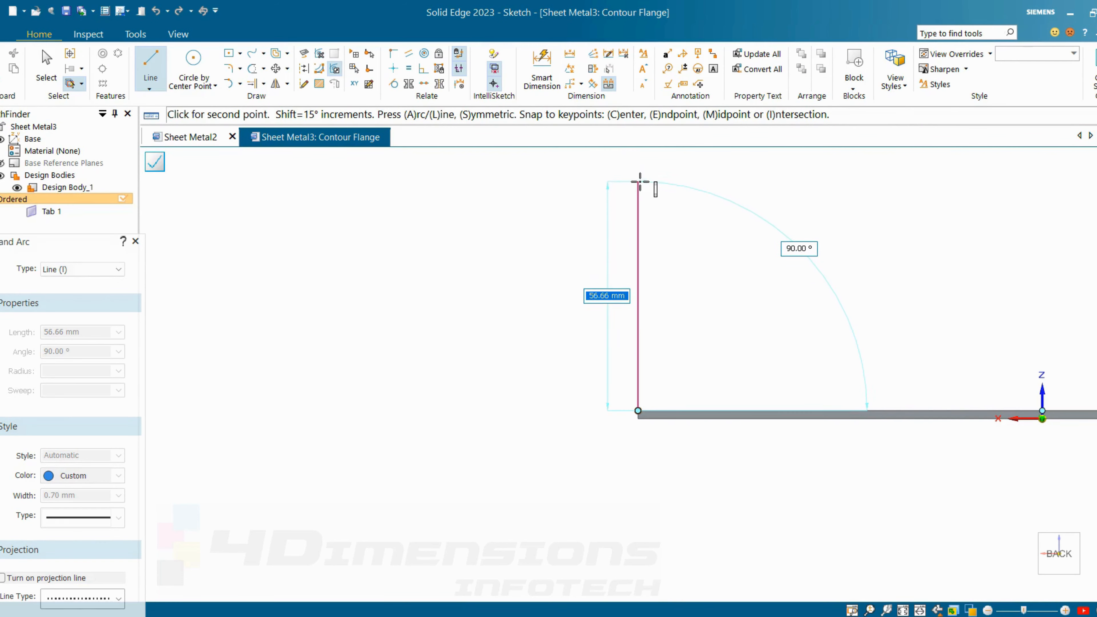
pyautogui.click(639, 179)
pyautogui.press('Escape')
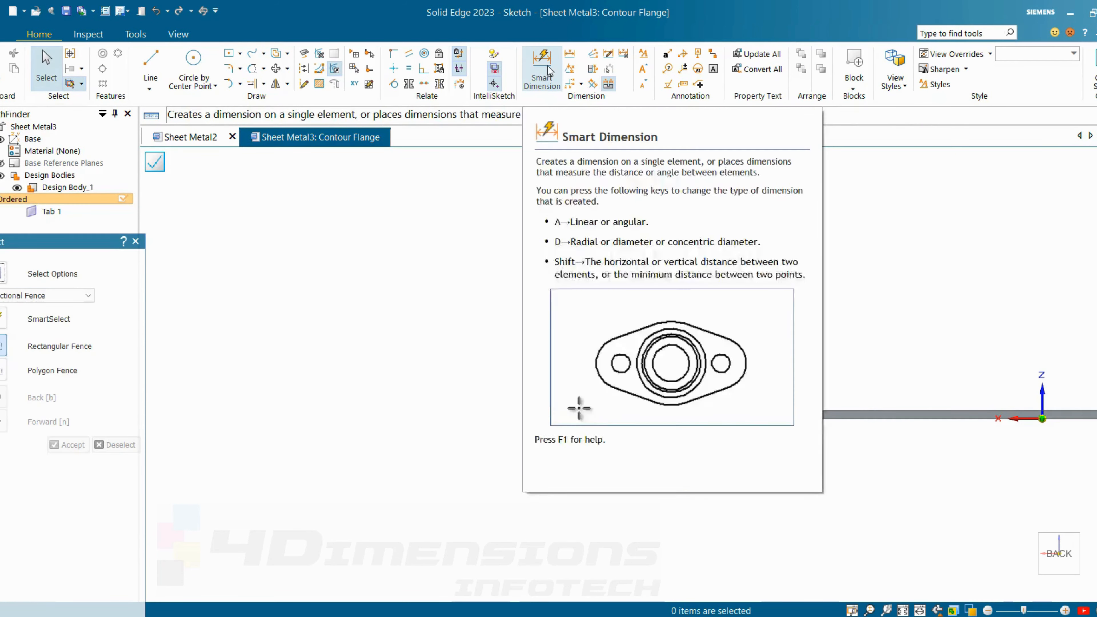
# - Dimension the vertical profile line and set its length to 60 mm
pyautogui.click(541, 69)
pyautogui.click(638, 220)
pyautogui.click(585, 235)
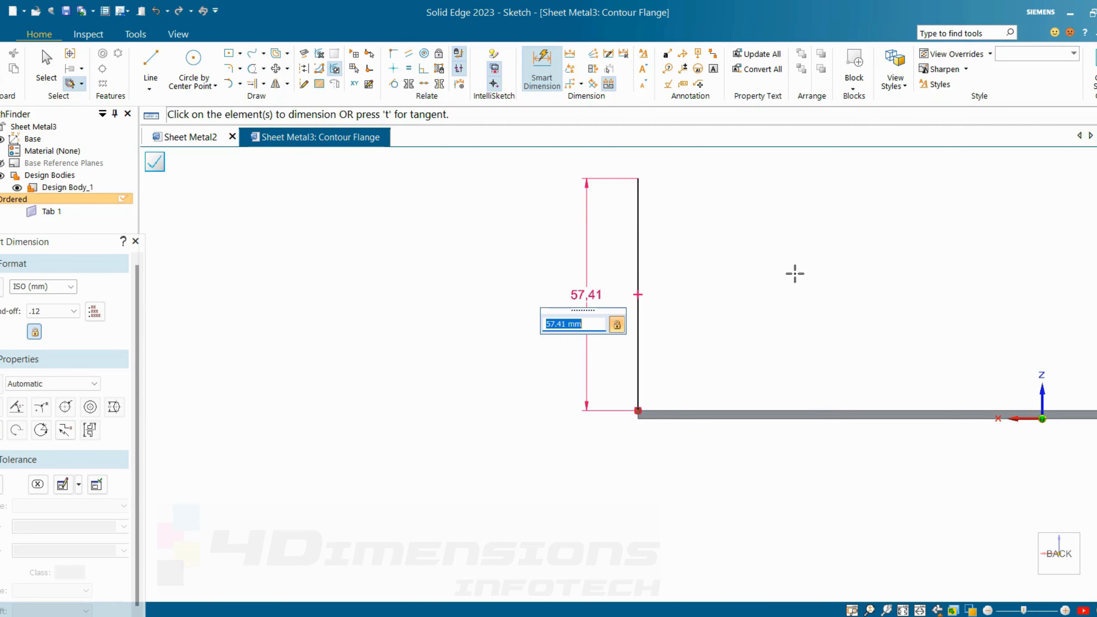
pyautogui.write('60')
pyautogui.press('Return')
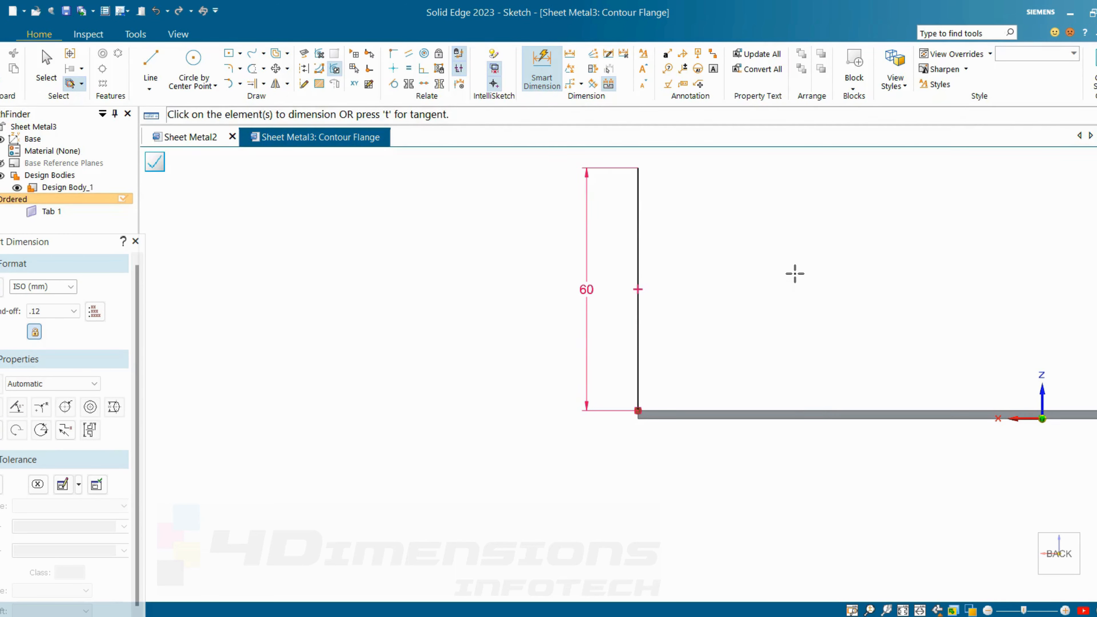
pyautogui.press('Escape')
# - Draw a horizontal line about 17 mm long outward from the vertical line's upper end
pyautogui.hotkey('ctrl', 'i')
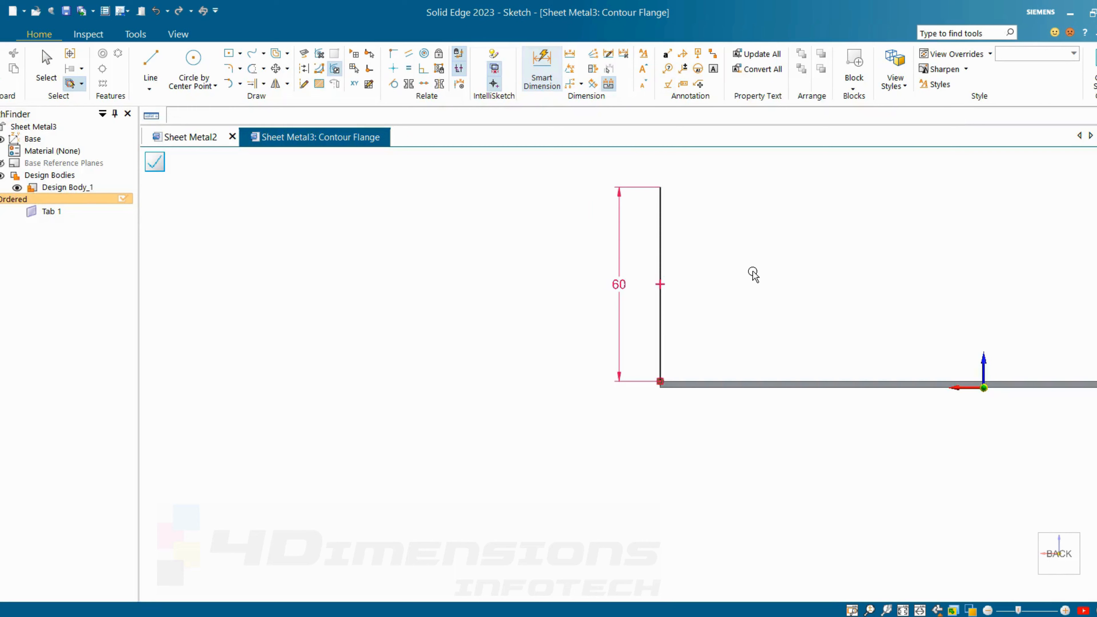
pyautogui.click(164, 66)
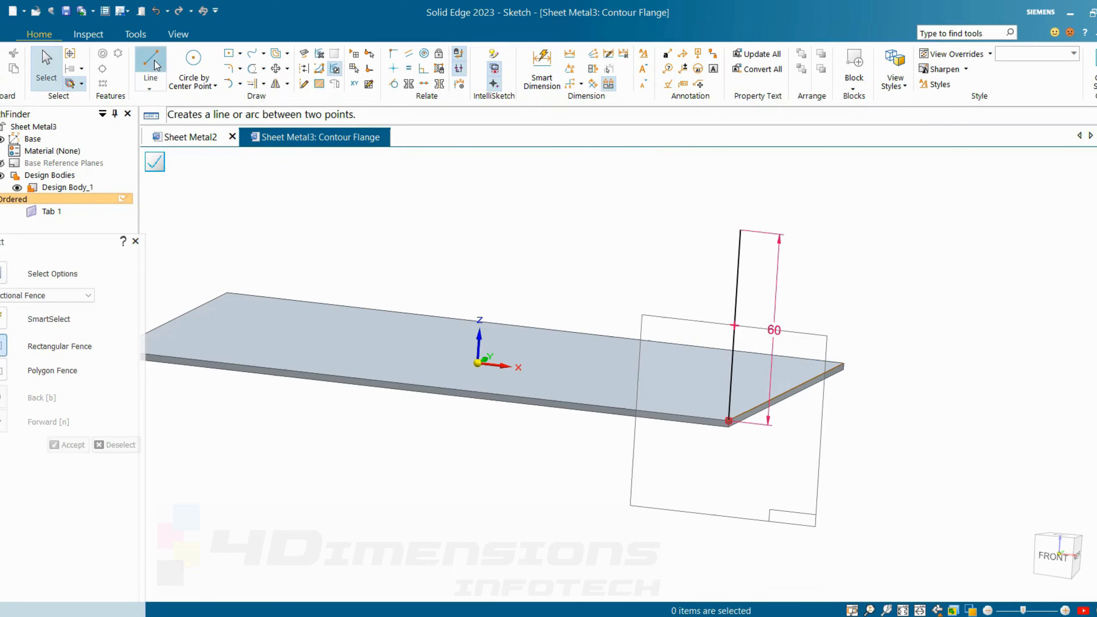
pyautogui.click(741, 230)
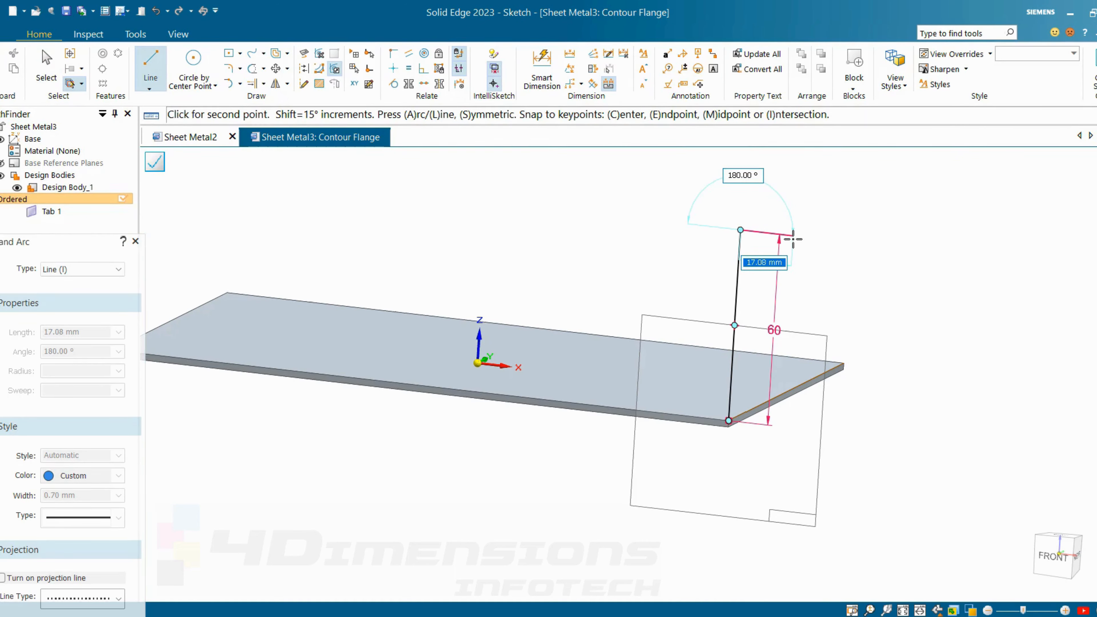
pyautogui.scroll(-2, 798, 192)
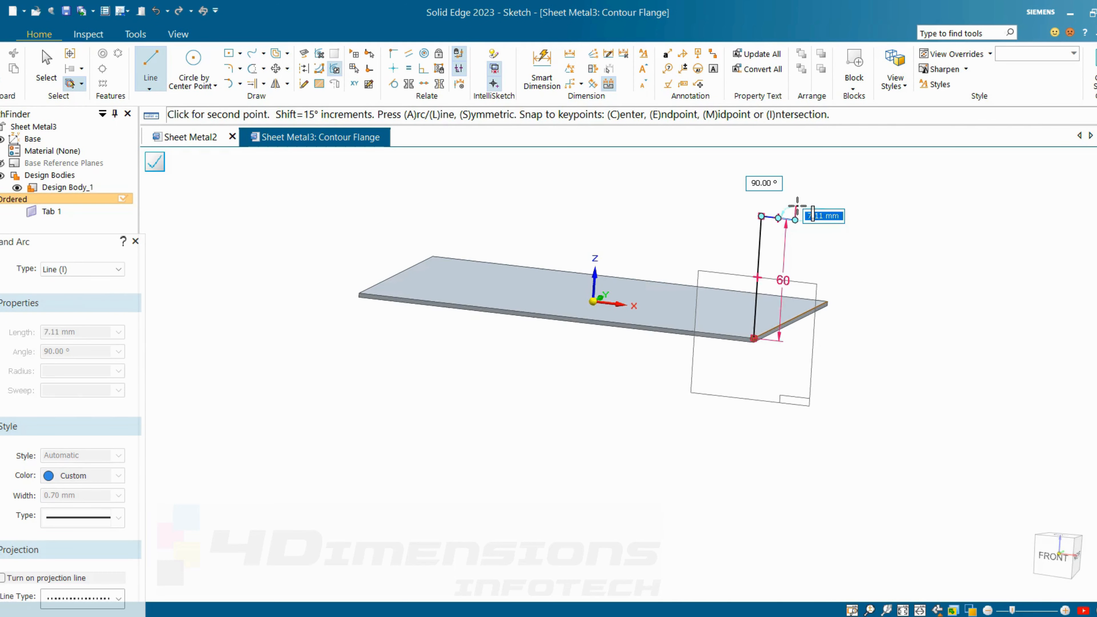
pyautogui.press('Escape')
pyautogui.press('Escape')
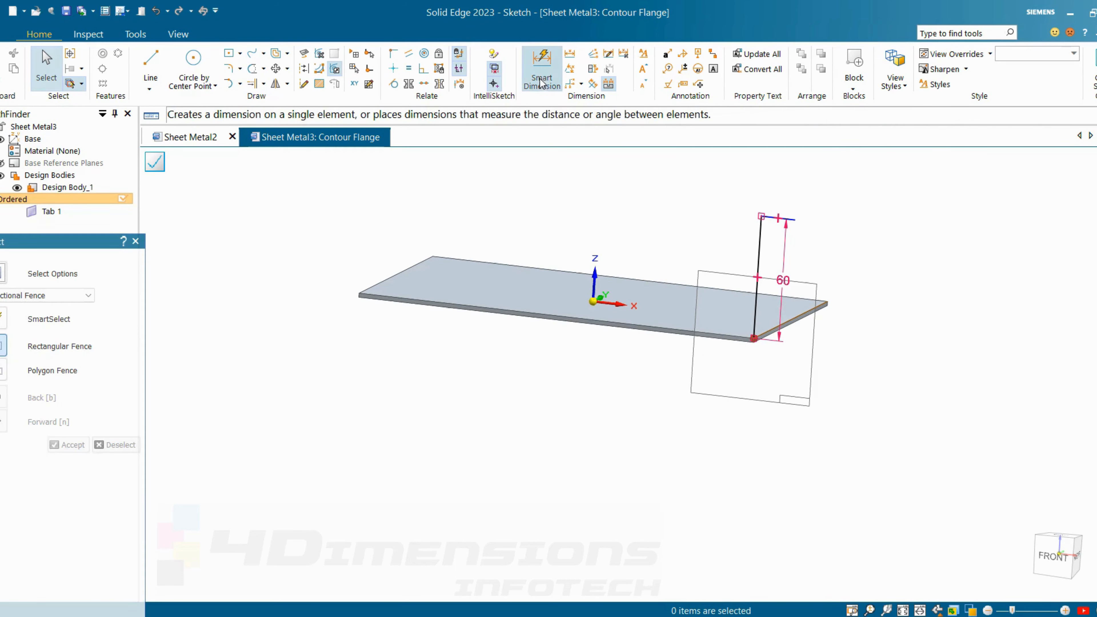
# - Dimension the horizontal profile line and set its length to 22 mm
pyautogui.click(541, 69)
pyautogui.scroll(2, 778, 211)
pyautogui.click(775, 217)
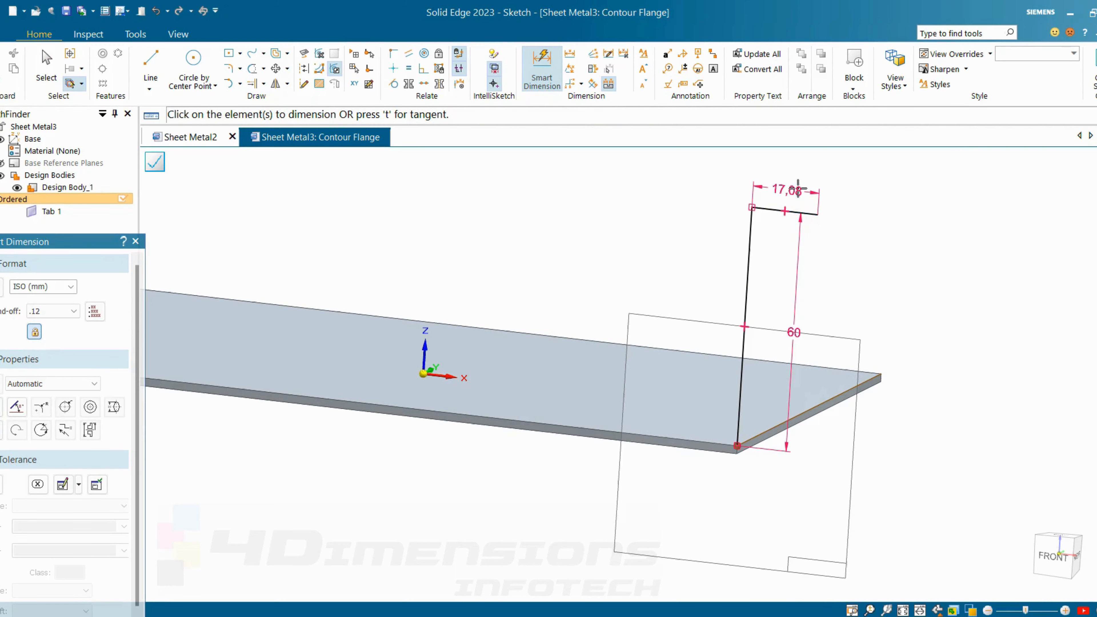
pyautogui.click(939, 189)
pyautogui.write('22')
pyautogui.press('Return')
pyautogui.press('Escape')
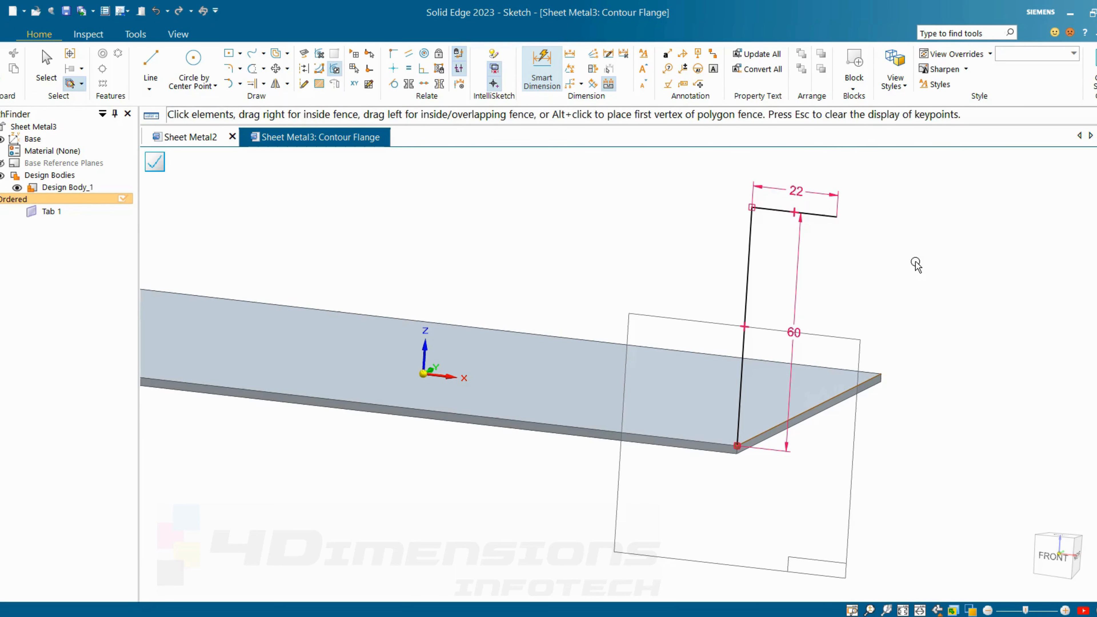
# - Close the L-shaped profile and extend the contour flange 60 mm along the plate's edge
pyautogui.scroll(-1, 916, 263)
pyautogui.moveTo(916, 263); pyautogui.dragTo(923, 270, button='middle')
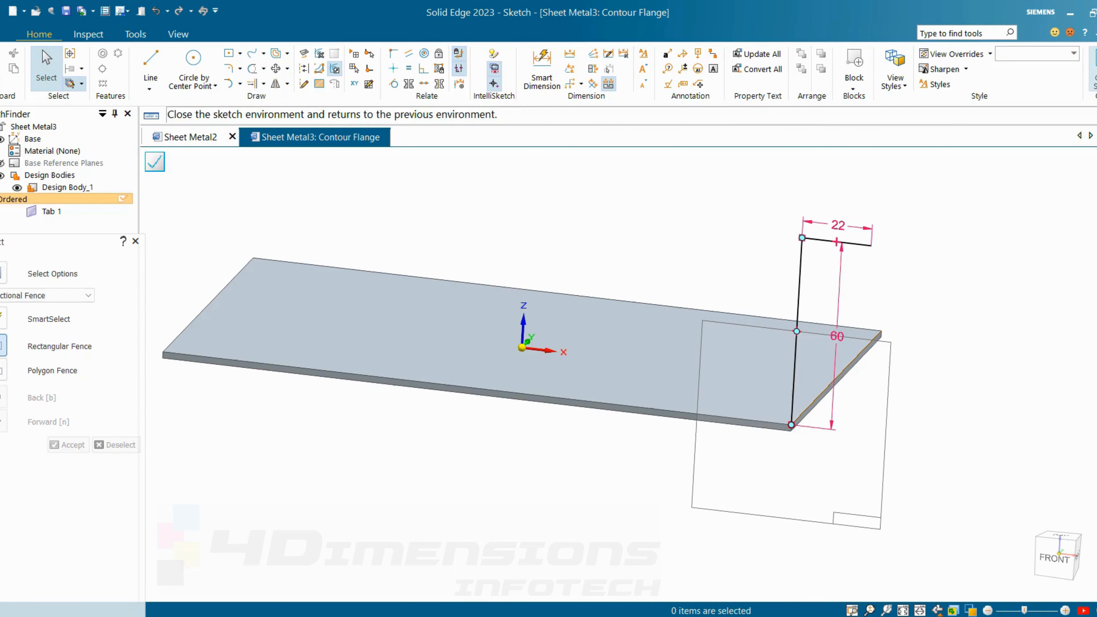
pyautogui.click(155, 162)
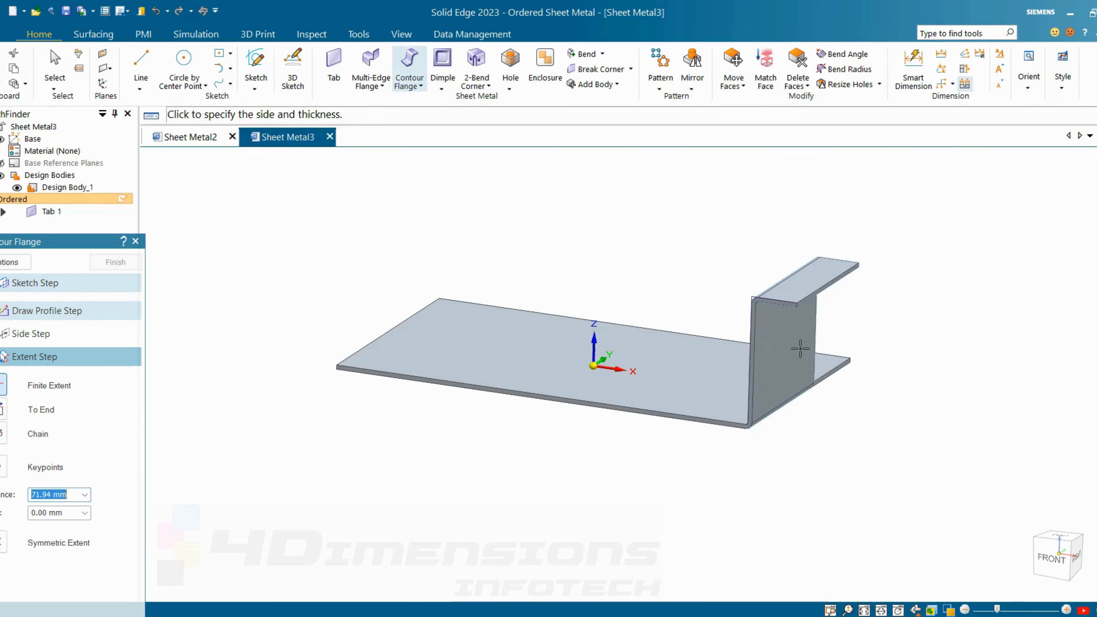
pyautogui.scroll(5, 809, 324)
pyautogui.moveTo(825, 341); pyautogui.dragTo(833, 318, button='middle')
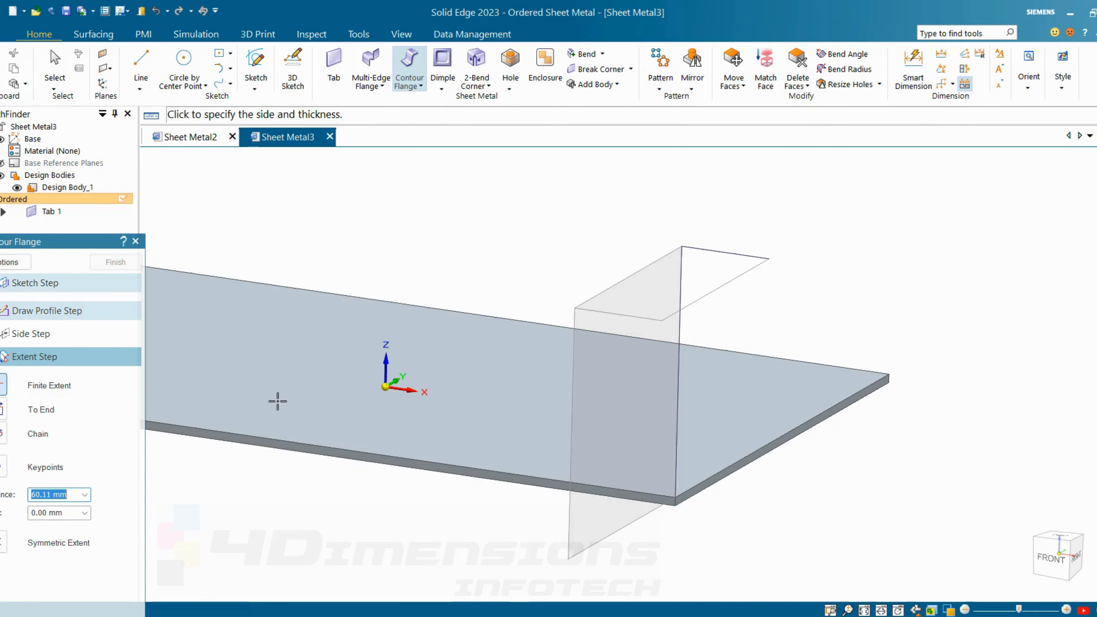
pyautogui.click(68, 499)
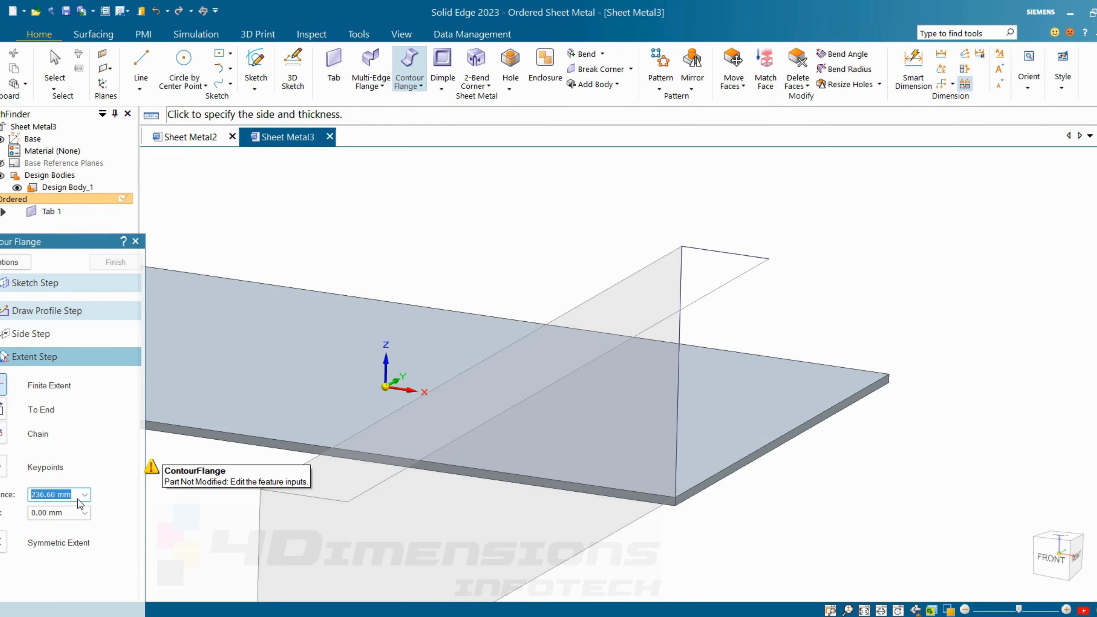
pyautogui.write('60')
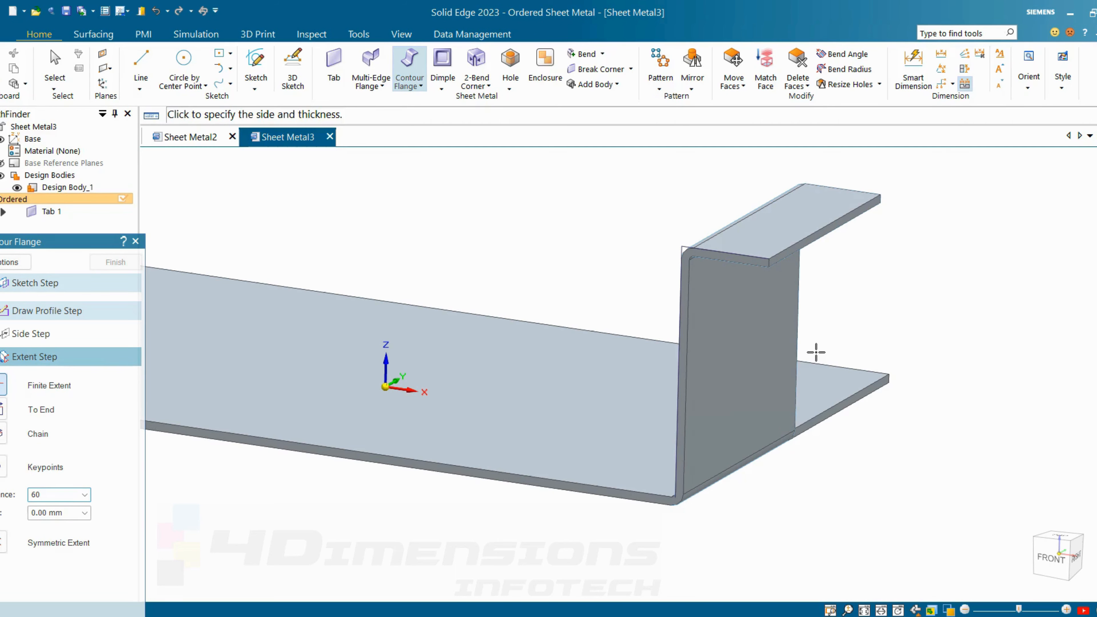
pyautogui.click(816, 353)
# - Override the contour flange's default bend radius and set it to 1.5 mm
pyautogui.moveTo(893, 382)
pyautogui.mouseDown(button='middle')
pyautogui.moveTo(879, 397)
pyautogui.moveTo(967, 424)
pyautogui.moveTo(877, 335)
pyautogui.moveTo(808, 312)
pyautogui.moveTo(839, 308)
pyautogui.moveTo(874, 388)
pyautogui.mouseUp(button='middle')
pyautogui.scroll(3, 877, 335)
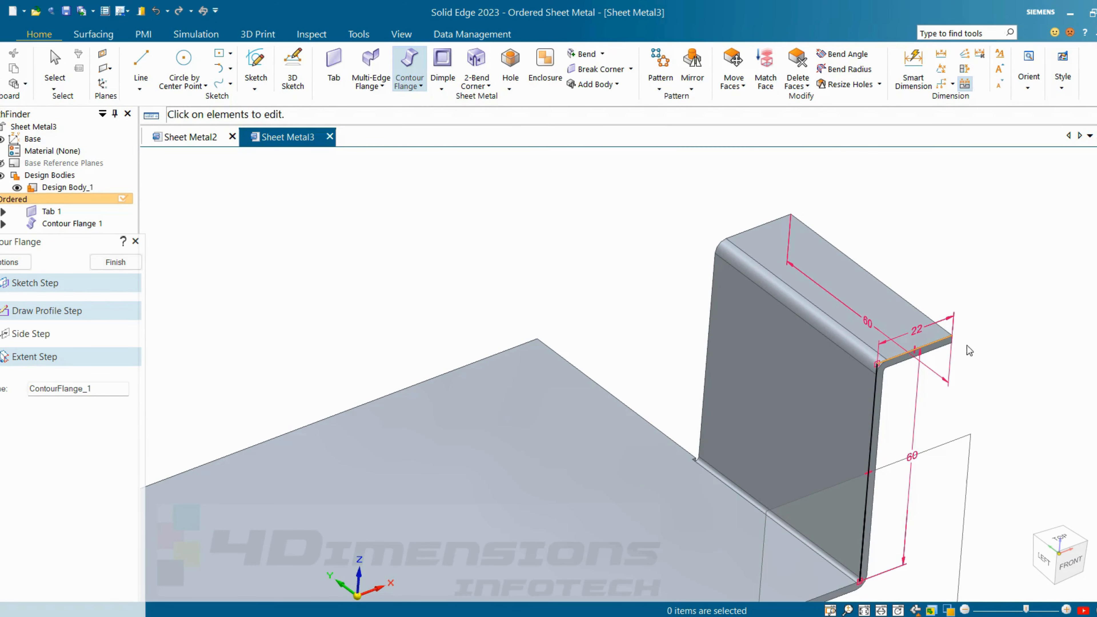
pyautogui.scroll(3, 890, 409)
pyautogui.moveTo(874, 425); pyautogui.dragTo(853, 232, button='middle')
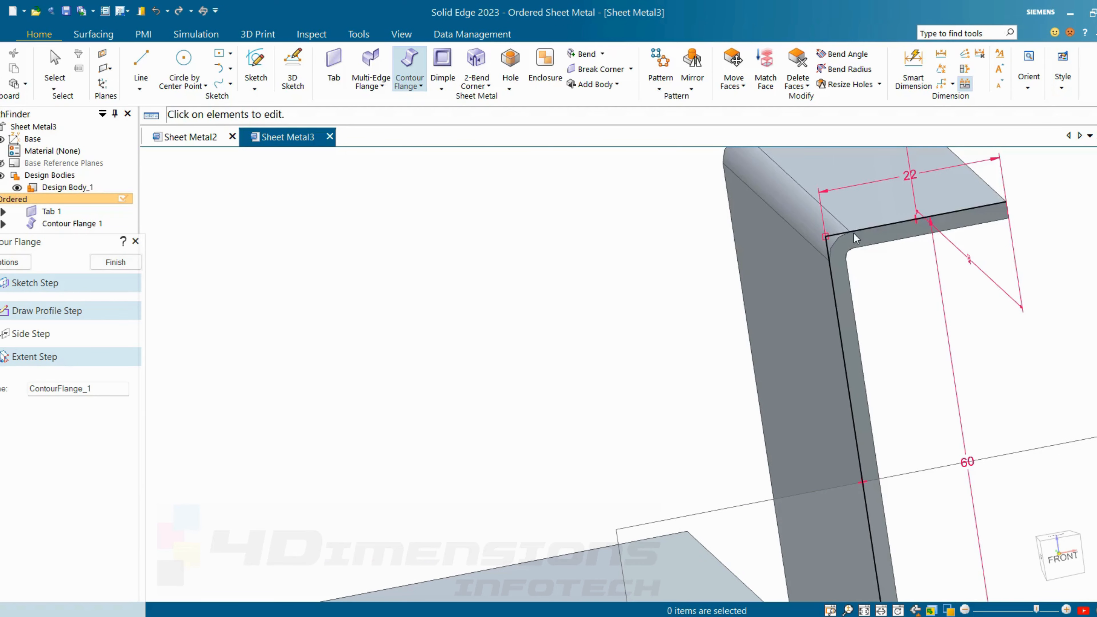
pyautogui.scroll(-5, 855, 291)
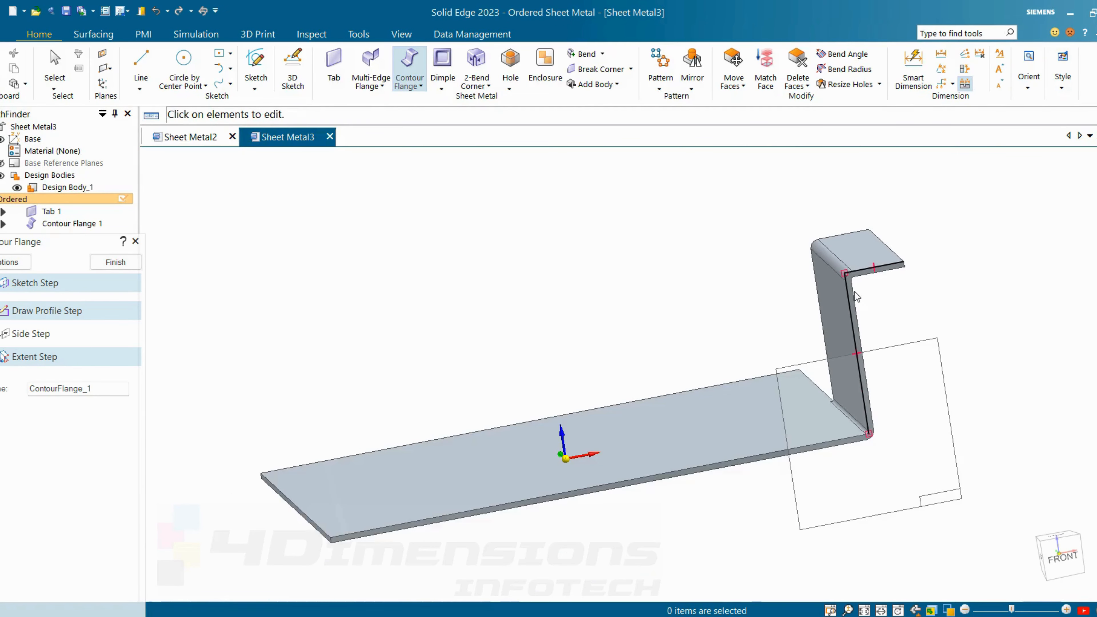
pyautogui.scroll(4, 872, 309)
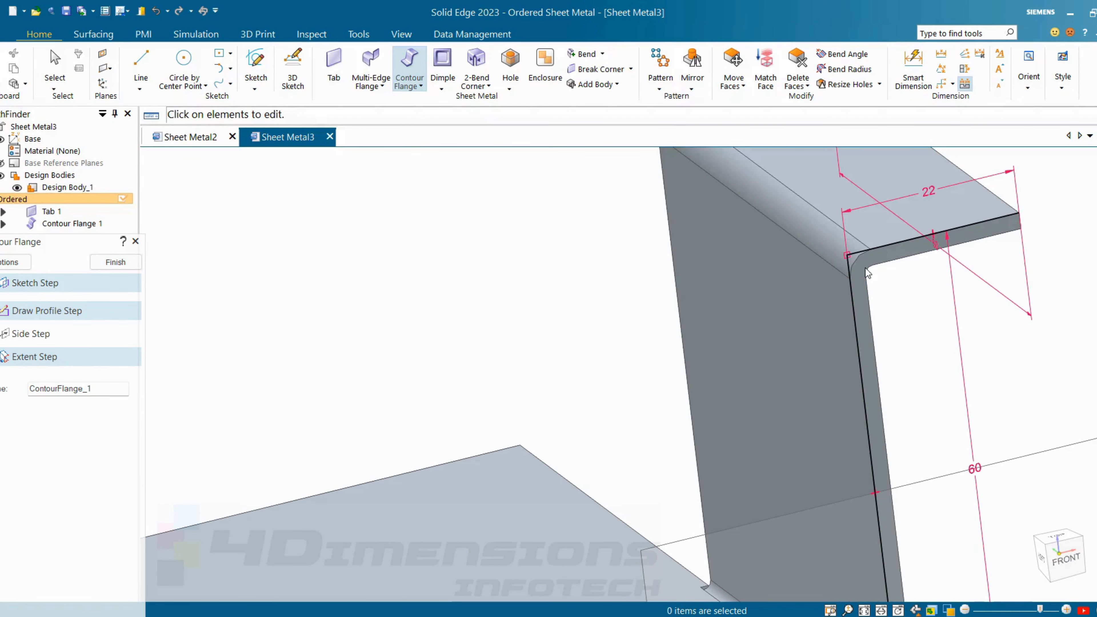
pyautogui.click(20, 262)
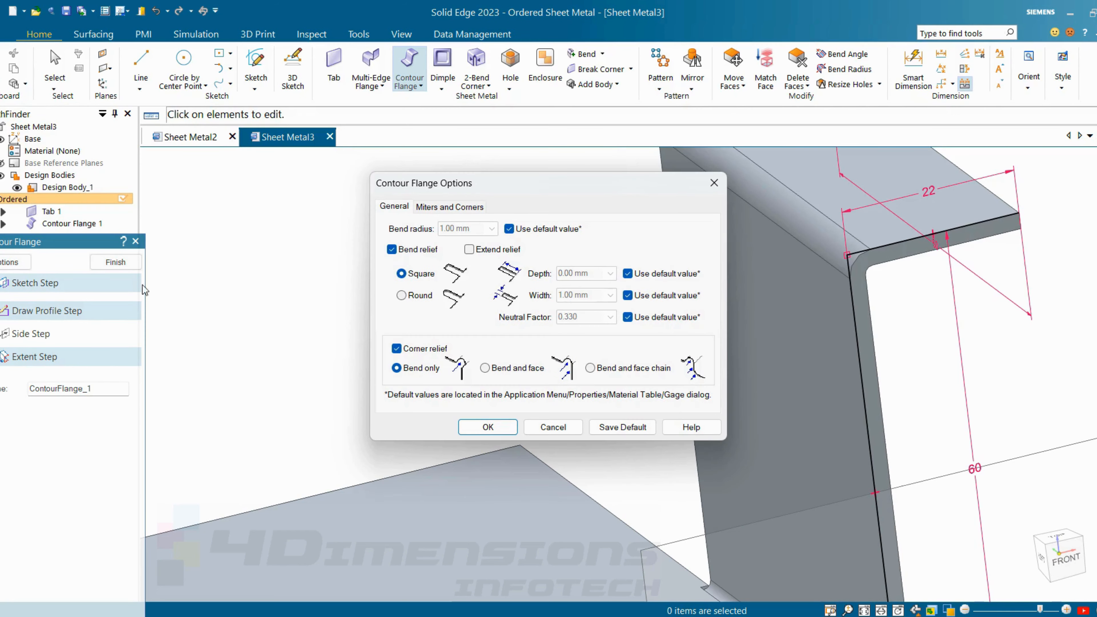
pyautogui.click(508, 229)
pyautogui.click(472, 228)
pyautogui.write('1')
pyautogui.write('5')
pyautogui.press('Return')
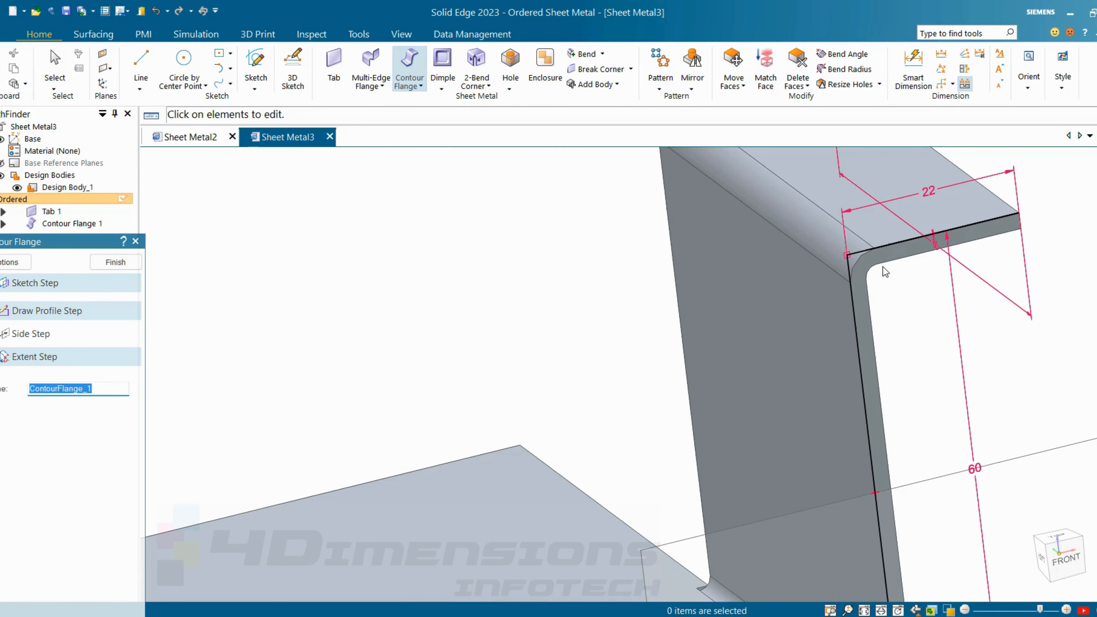
# - Check the bends at the flange's base and upper corner and finish the contour flange
pyautogui.scroll(-3, 873, 284)
pyautogui.scroll(5, 895, 499)
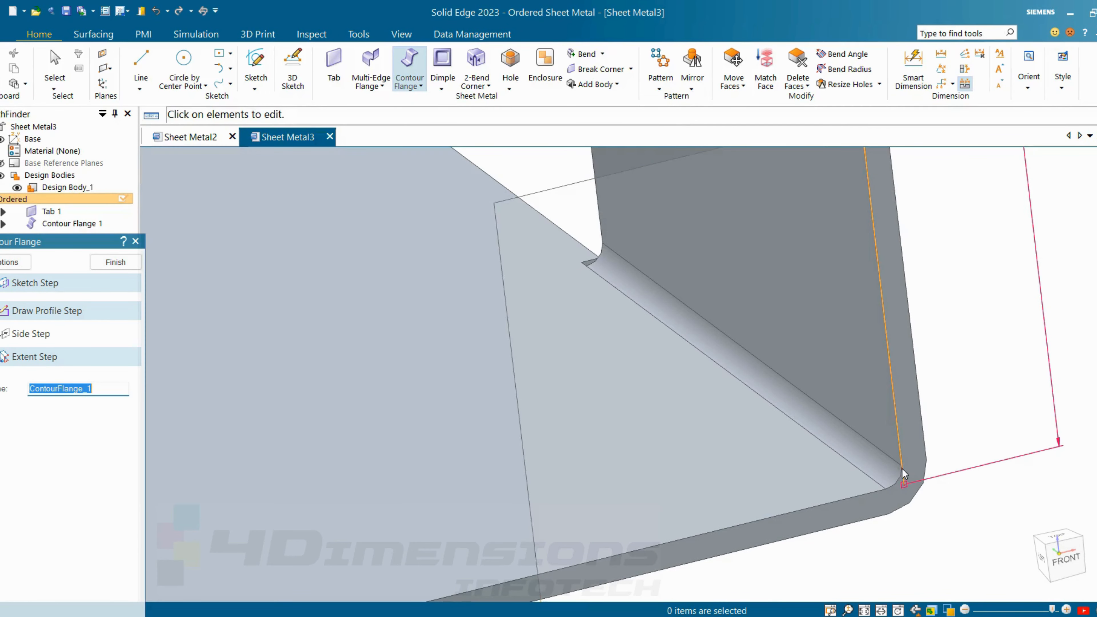
pyautogui.scroll(-5, 837, 479)
pyautogui.moveTo(837, 478); pyautogui.dragTo(662, 365, button='middle')
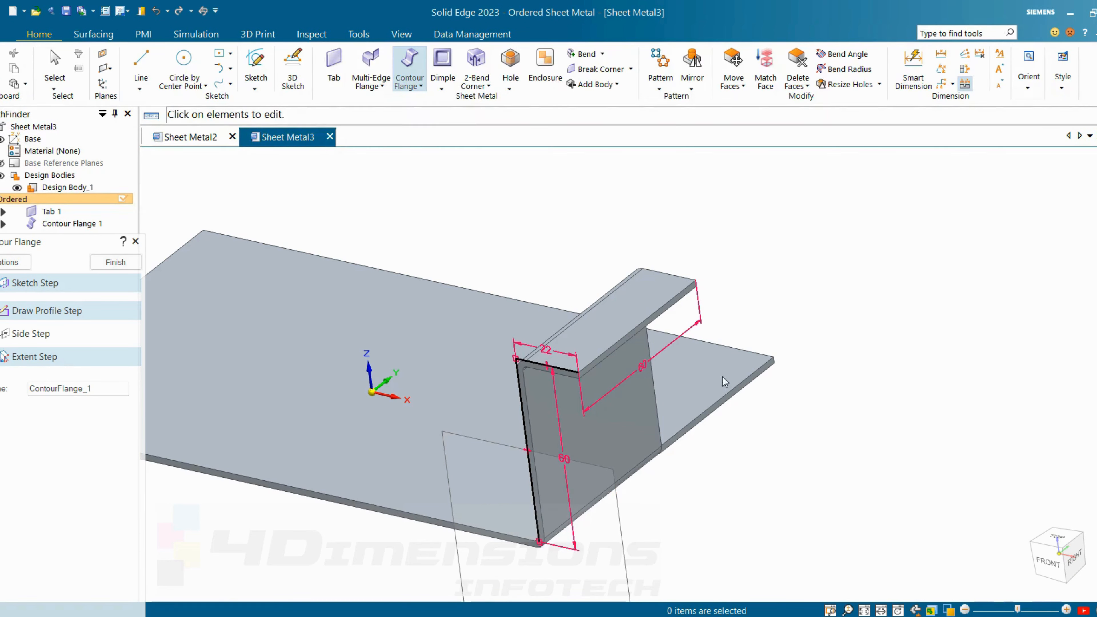
pyautogui.click(134, 266)
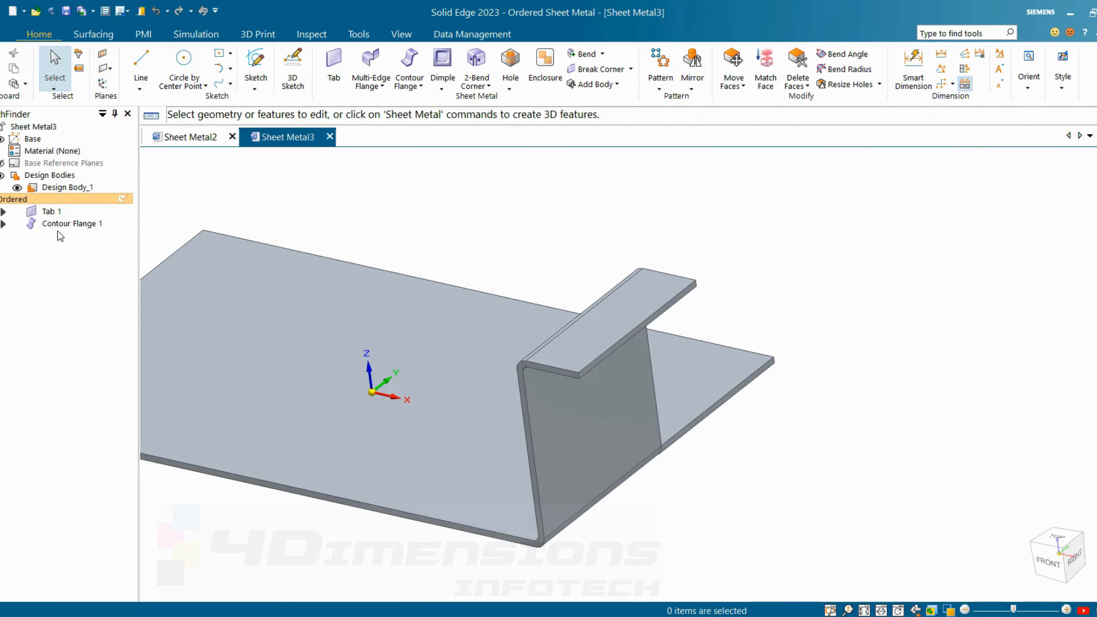
# - Reopen the contour flange's extent definition and try the To End extent along the plate's edge
pyautogui.click(66, 224)
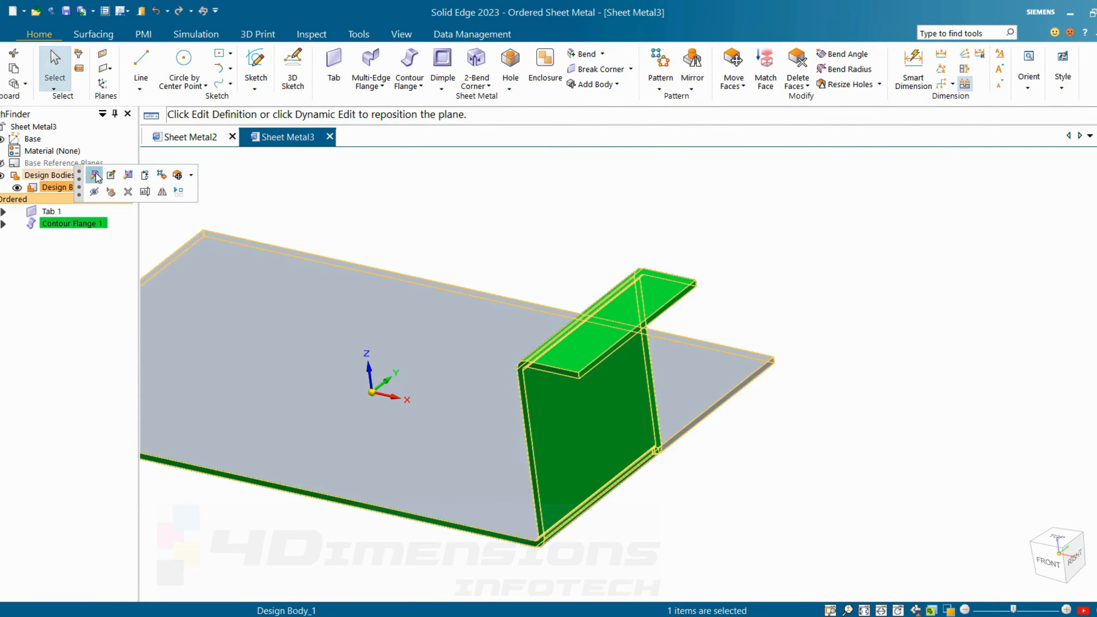
pyautogui.click(95, 175)
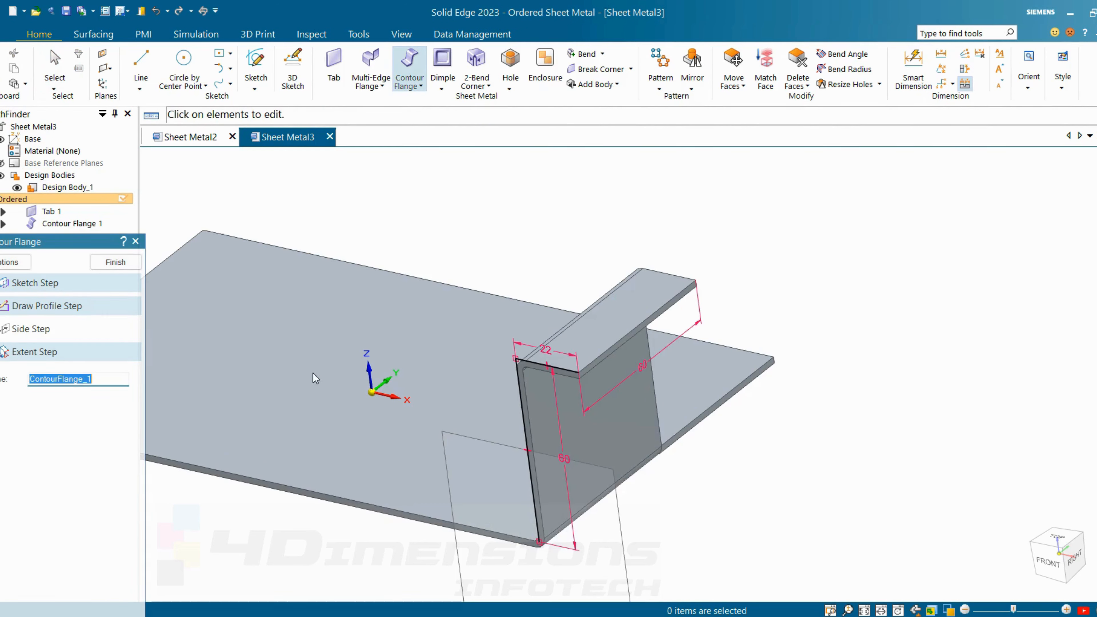
pyautogui.click(47, 352)
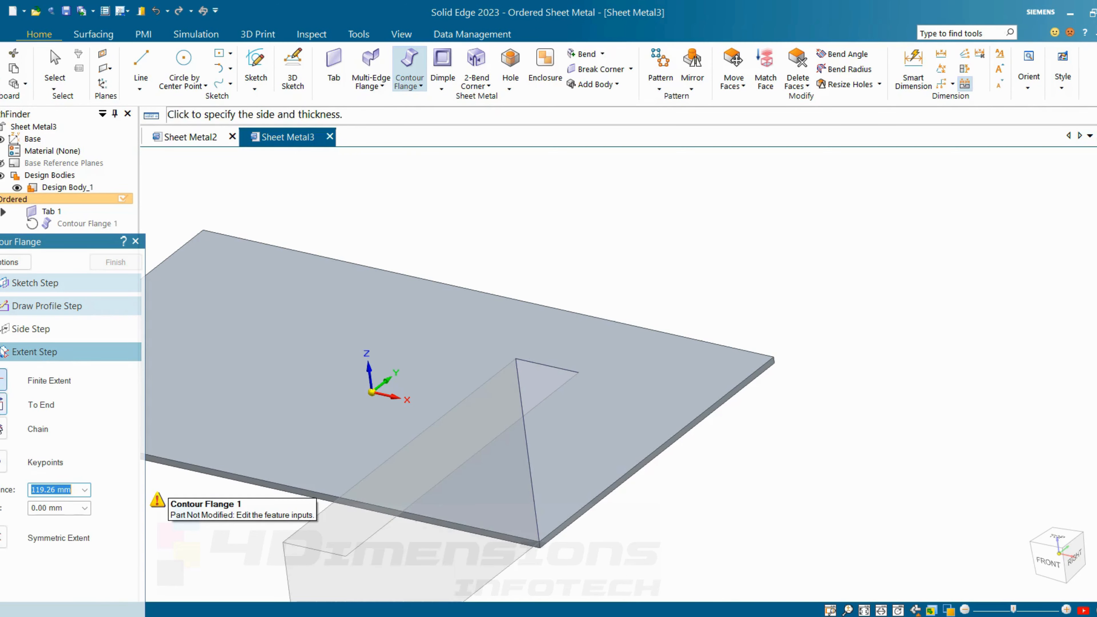
pyautogui.click(3, 405)
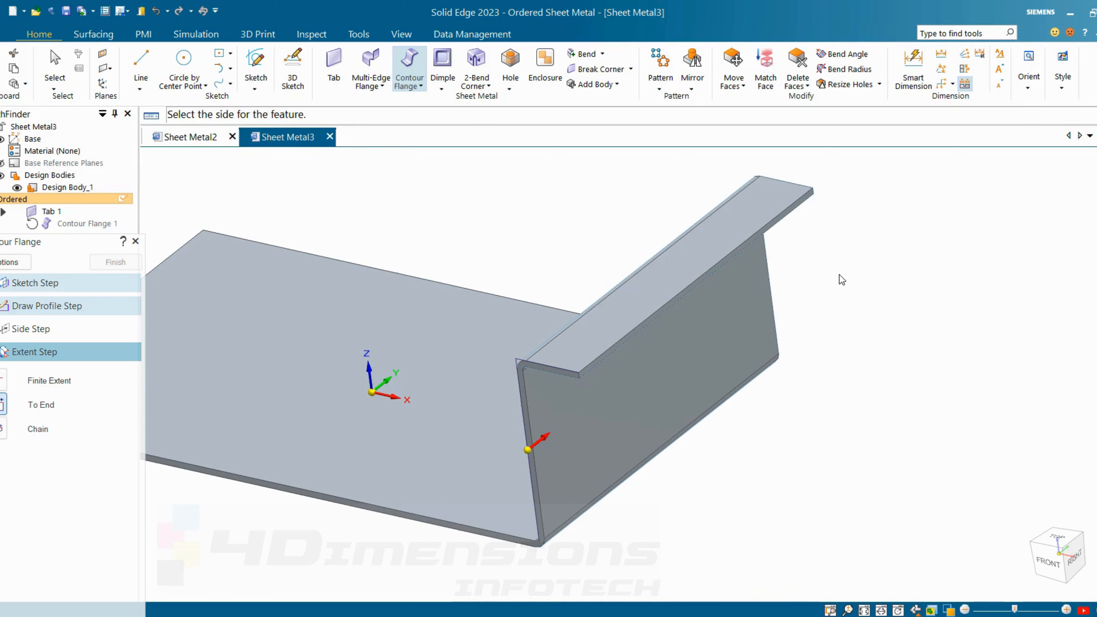
pyautogui.moveTo(821, 222); pyautogui.dragTo(750, 245, button='middle')
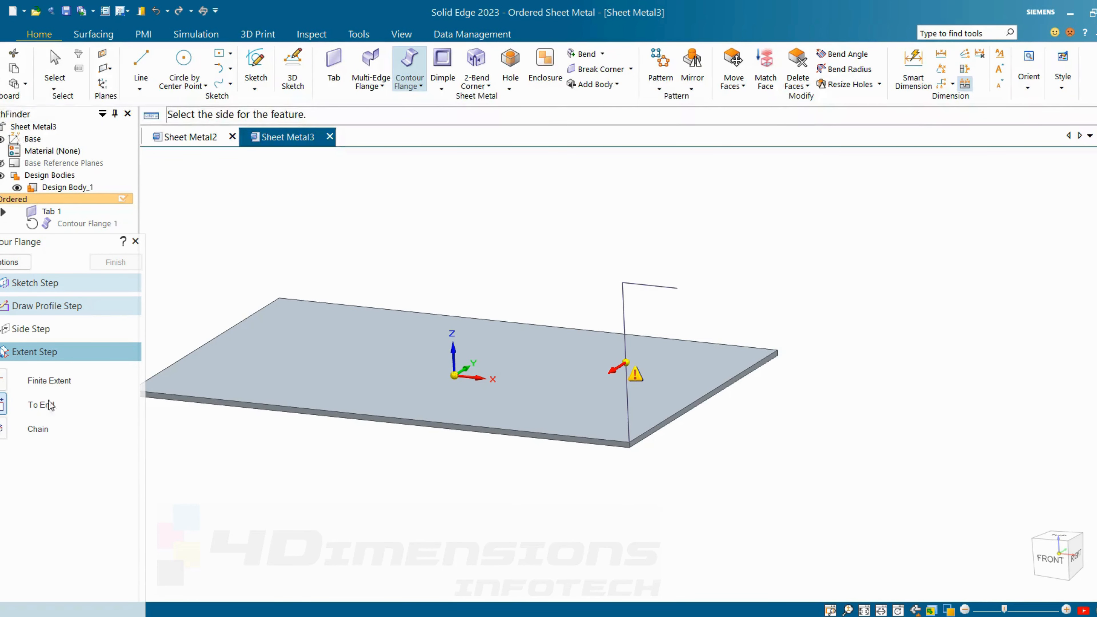
# - Extend the contour flange along the chain of all four upper plate edges and finish it
pyautogui.click(2, 430)
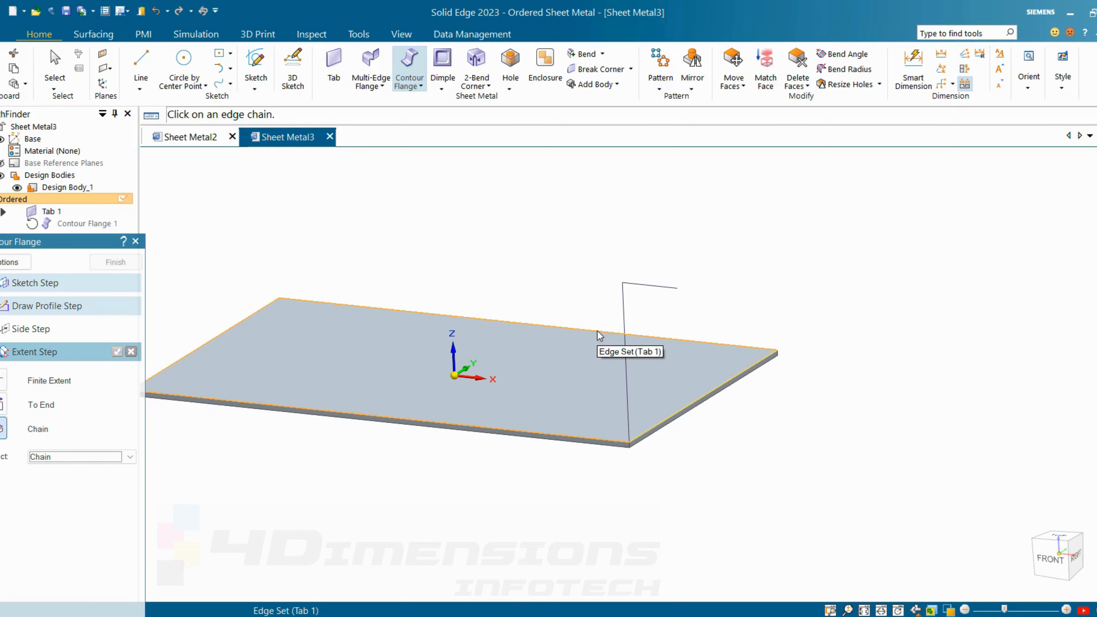
pyautogui.moveTo(597, 331); pyautogui.dragTo(589, 294, button='middle')
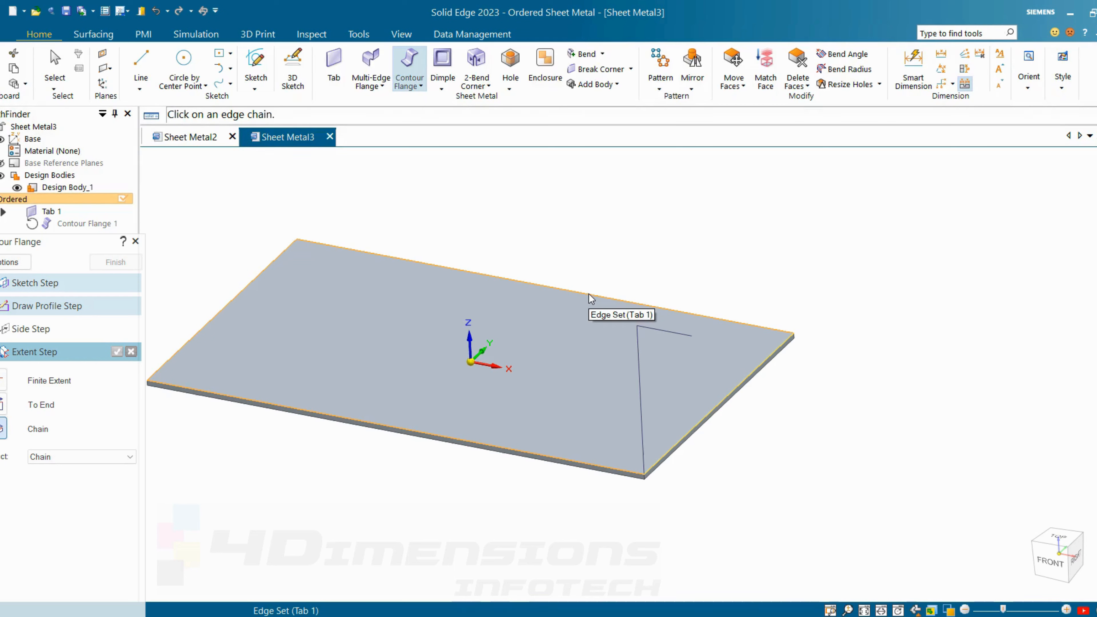
pyautogui.click(589, 295)
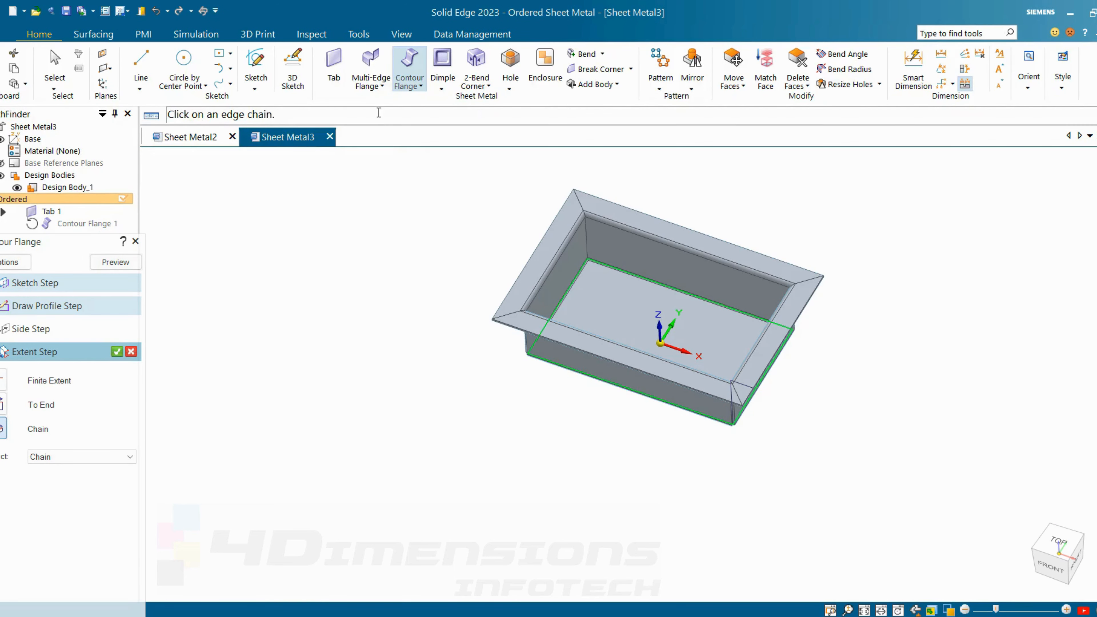
pyautogui.moveTo(747, 339); pyautogui.dragTo(716, 236, button='middle')
pyautogui.scroll(2, 715, 237)
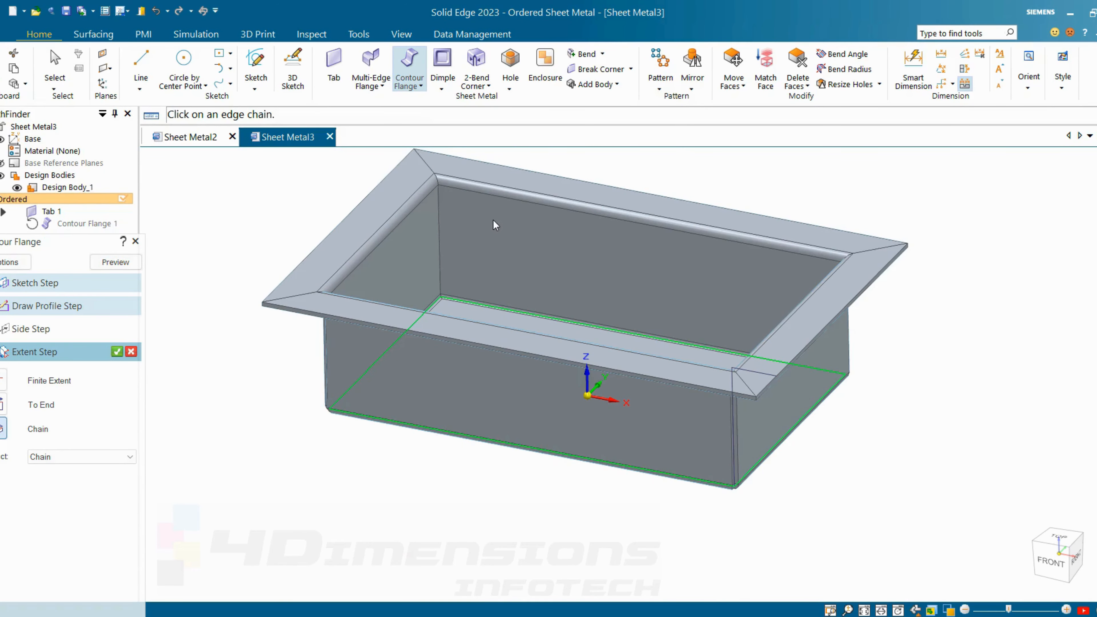
pyautogui.scroll(2, 437, 173)
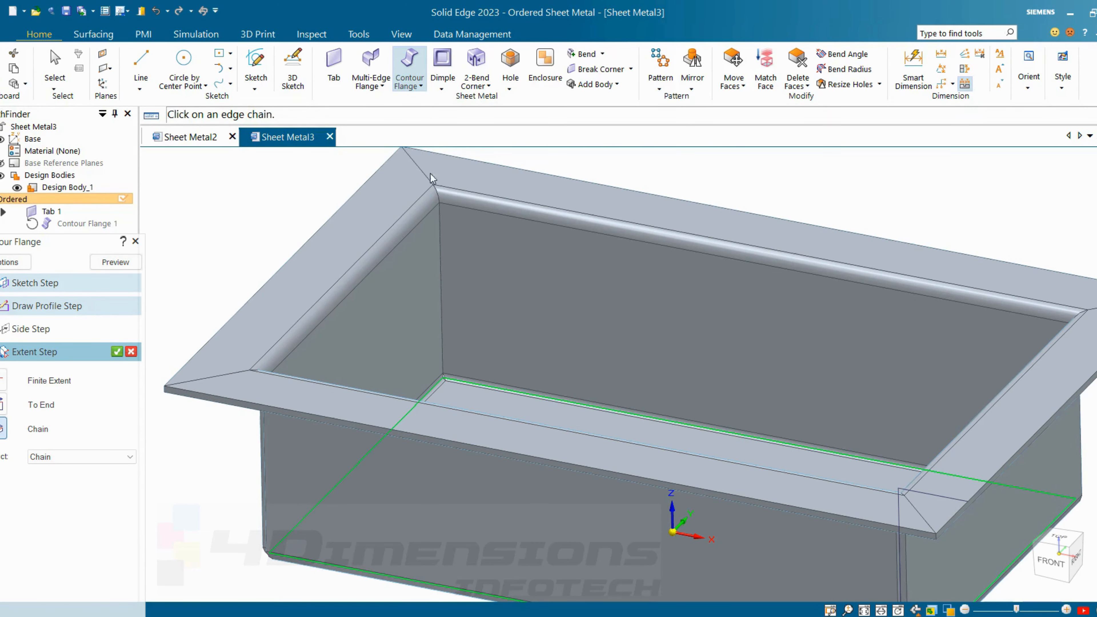
pyautogui.scroll(-2, 506, 348)
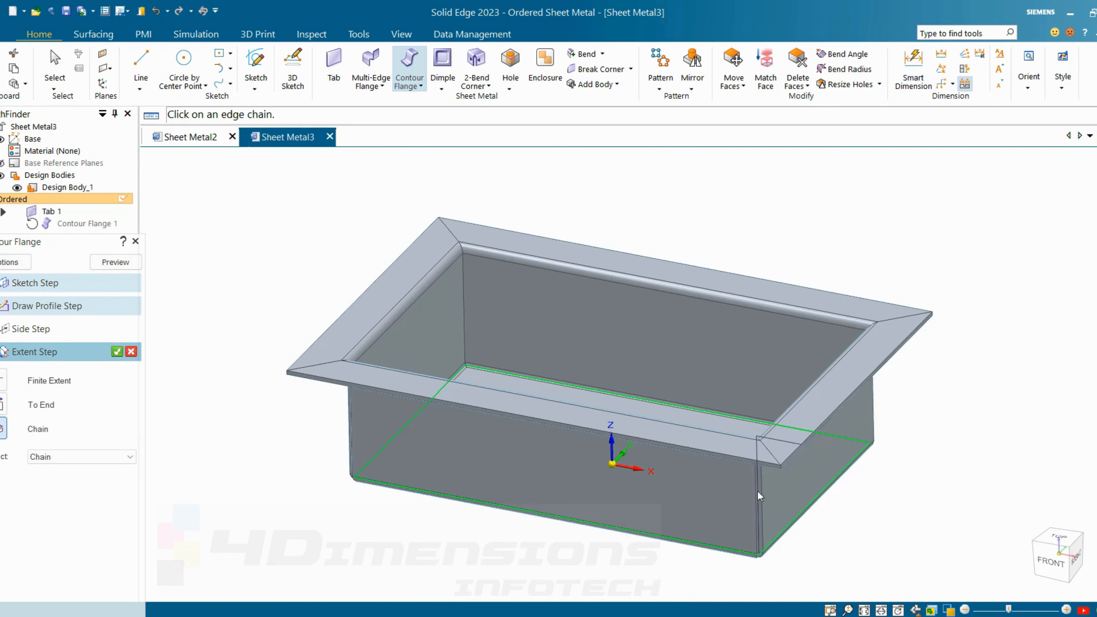
pyautogui.moveTo(758, 491); pyautogui.dragTo(903, 384, button='middle')
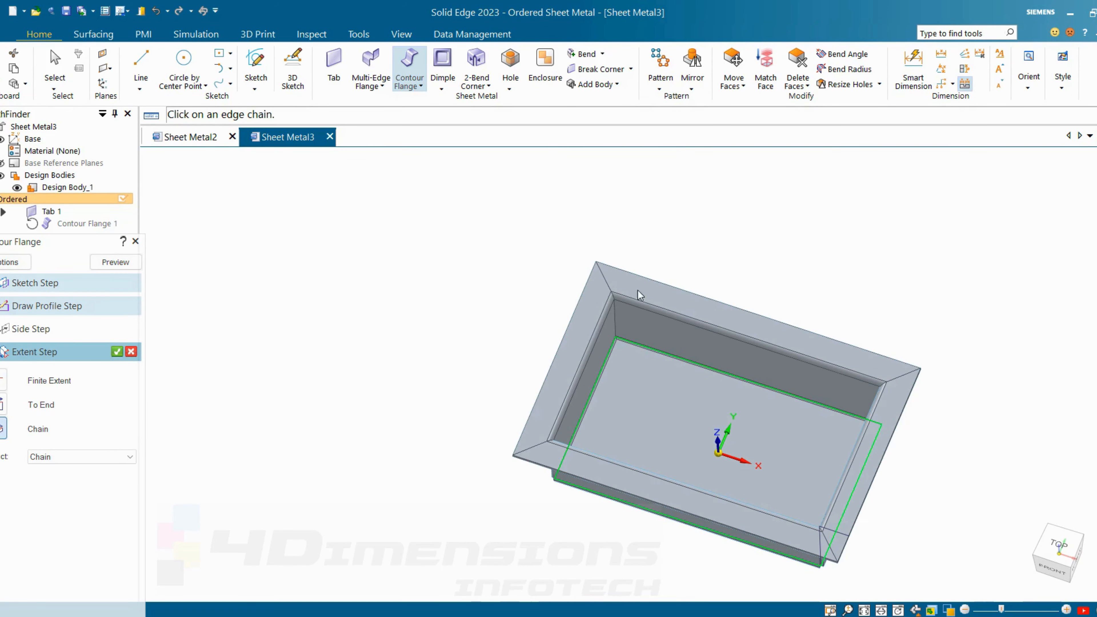
pyautogui.click(117, 351)
pyautogui.click(117, 265)
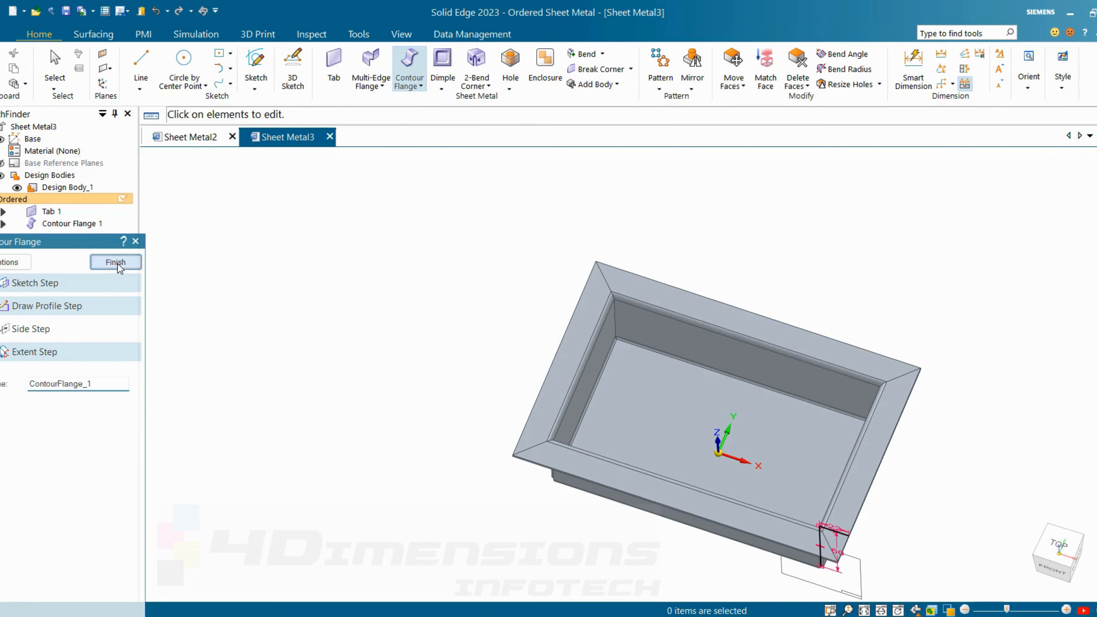
# - Examine the vertical corner gaps and the bend reliefs where the flanged walls of the box meet
pyautogui.scroll(5, 765, 346)
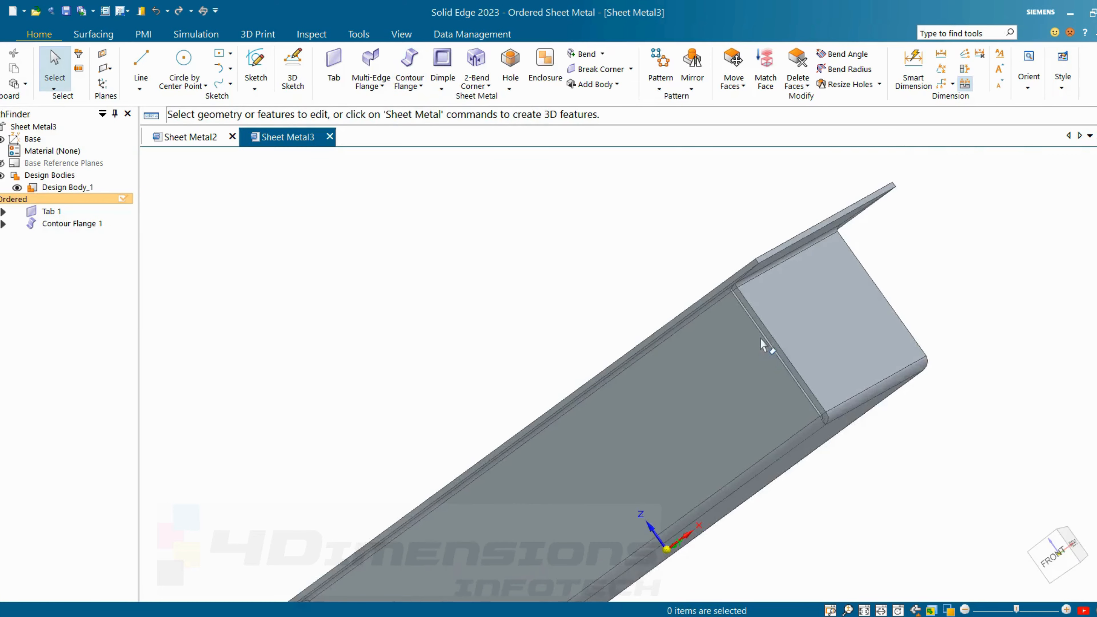
pyautogui.moveTo(822, 390); pyautogui.dragTo(821, 418, button='middle')
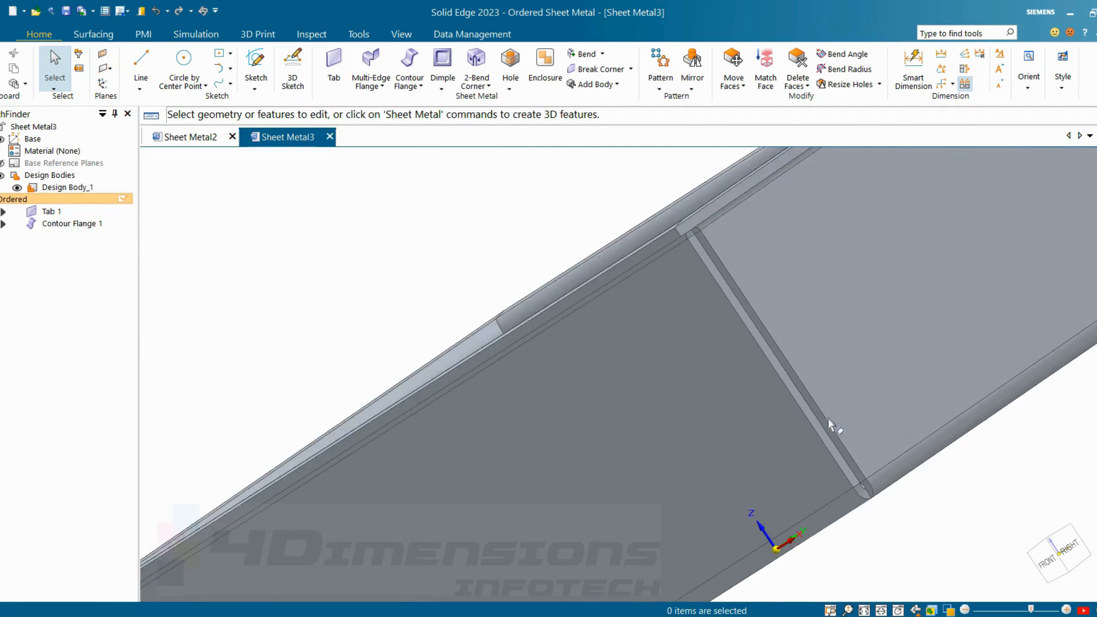
pyautogui.scroll(5, 847, 458)
pyautogui.moveTo(860, 467); pyautogui.dragTo(834, 450, button='middle')
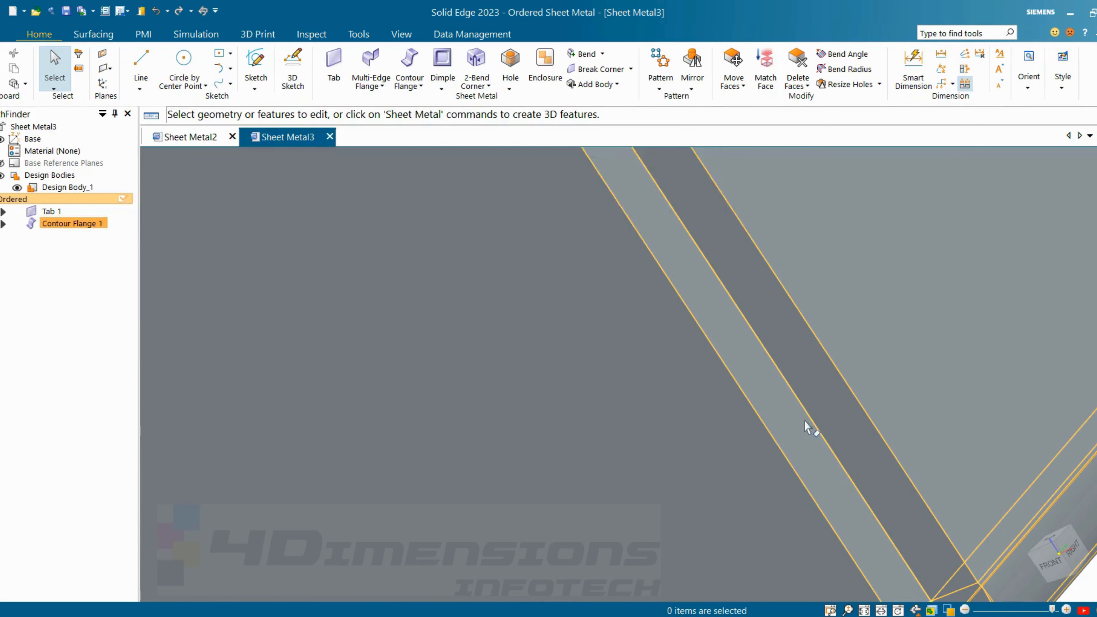
pyautogui.scroll(-6, 805, 421)
pyautogui.moveTo(827, 435); pyautogui.dragTo(699, 443, button='middle')
pyautogui.scroll(6, 873, 411)
pyautogui.scroll(5, 584, 415)
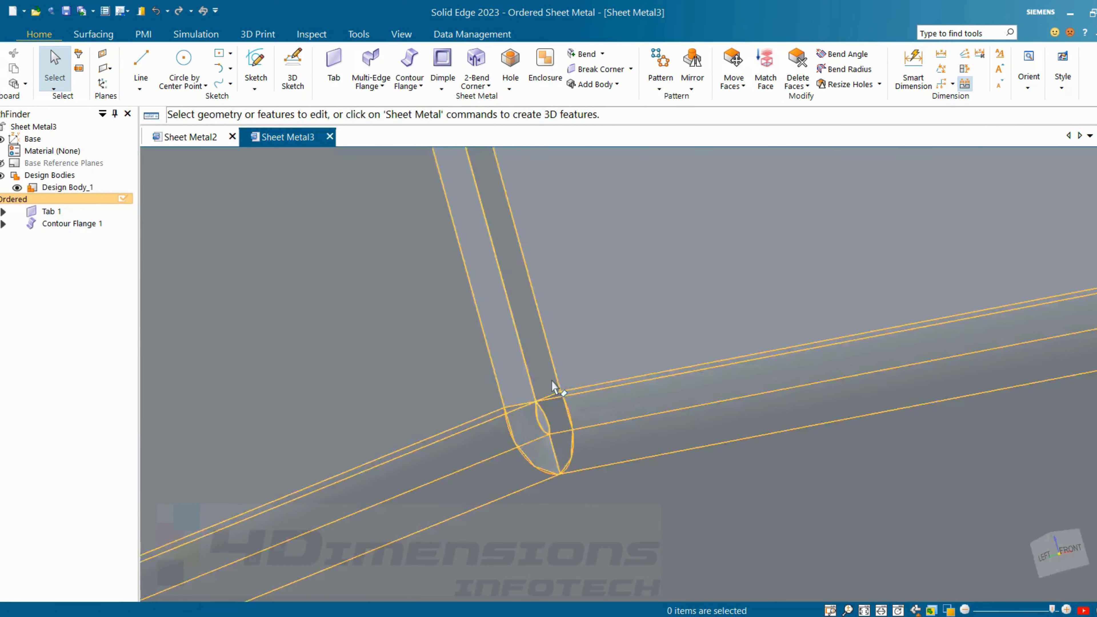
pyautogui.scroll(-5, 554, 386)
pyautogui.moveTo(558, 385); pyautogui.dragTo(760, 429, button='middle')
pyautogui.scroll(-3, 710, 441)
pyautogui.scroll(4, 728, 399)
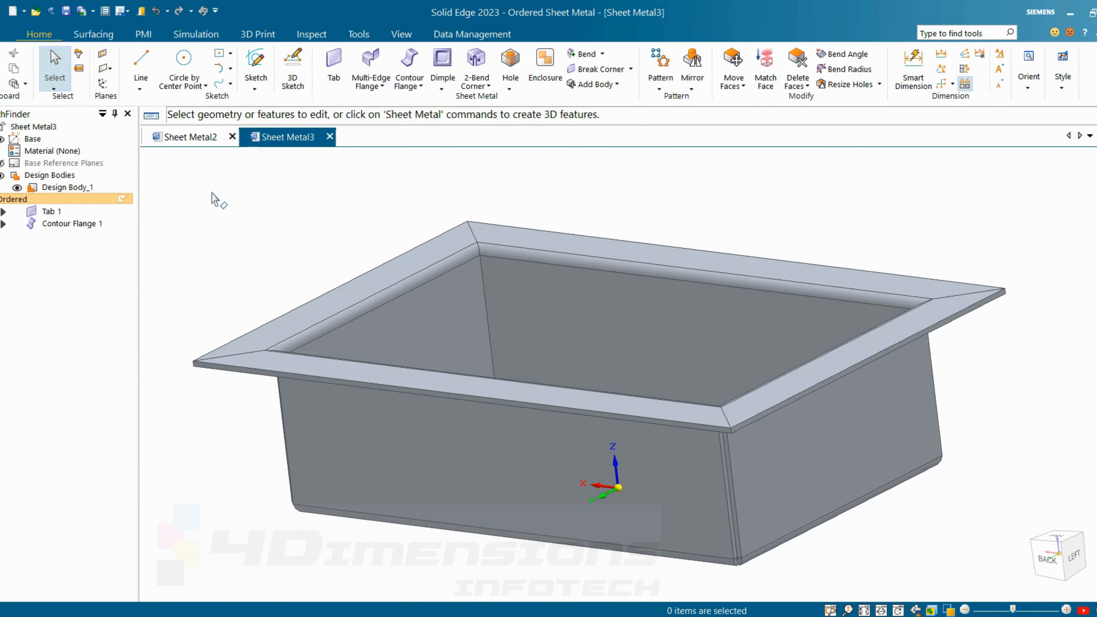
# - Edit the contour flange's miter and corner options, setting the interior corner gap to 0.5 mm
pyautogui.click(86, 223)
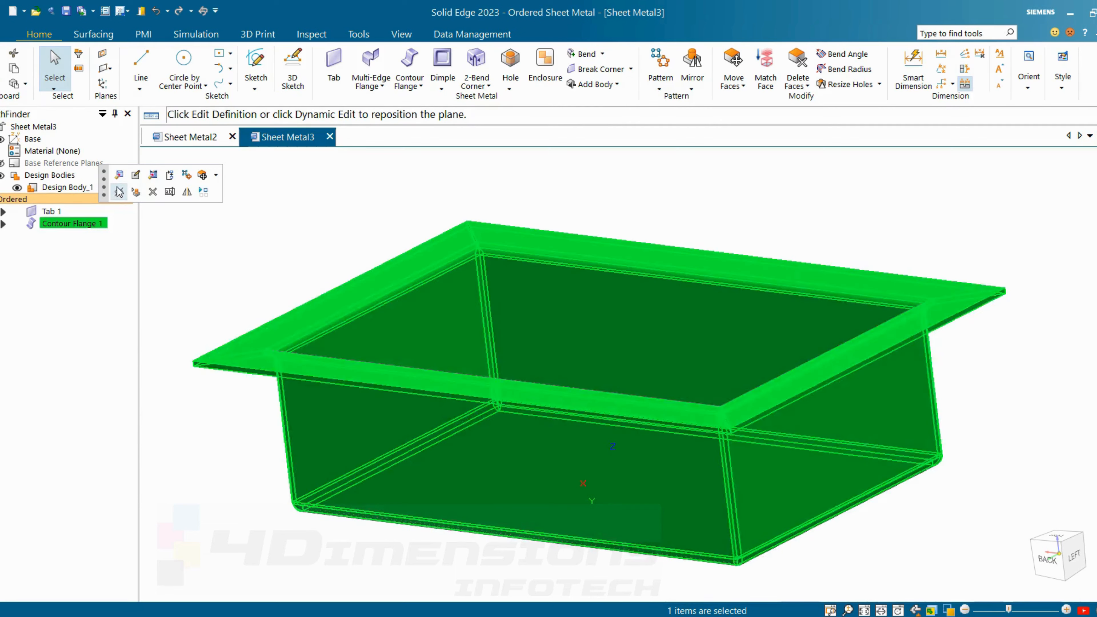
pyautogui.click(121, 177)
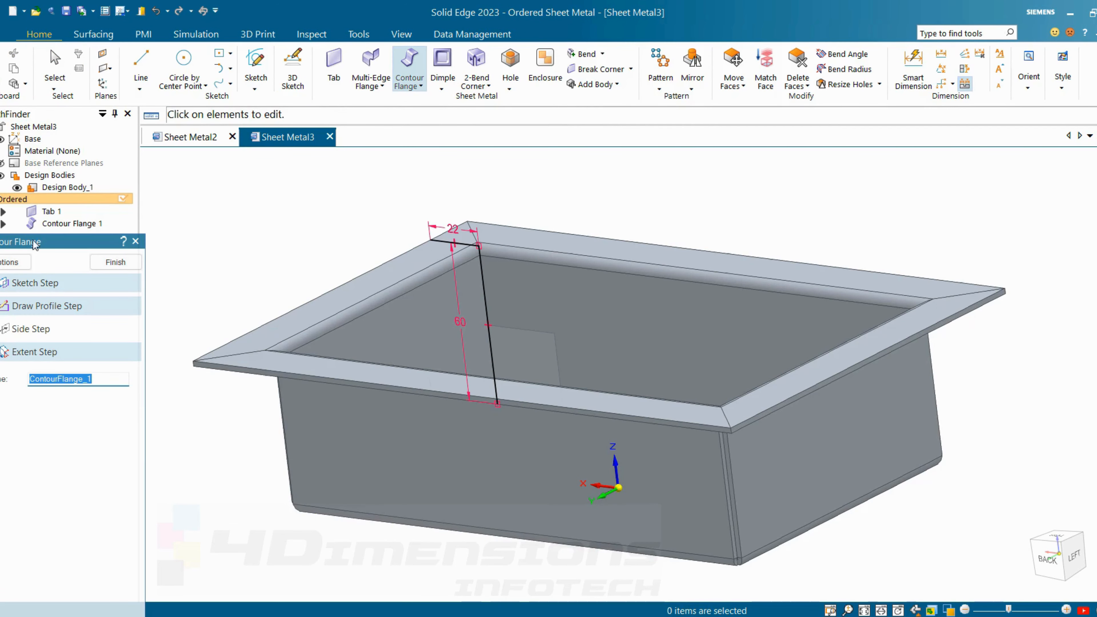
pyautogui.click(11, 264)
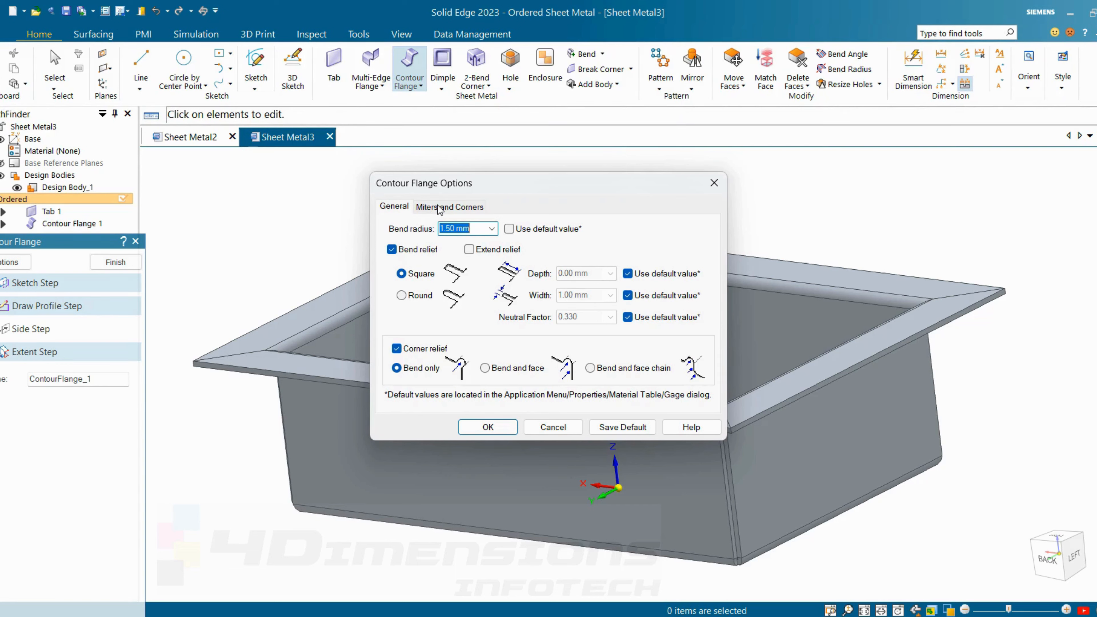
pyautogui.click(451, 211)
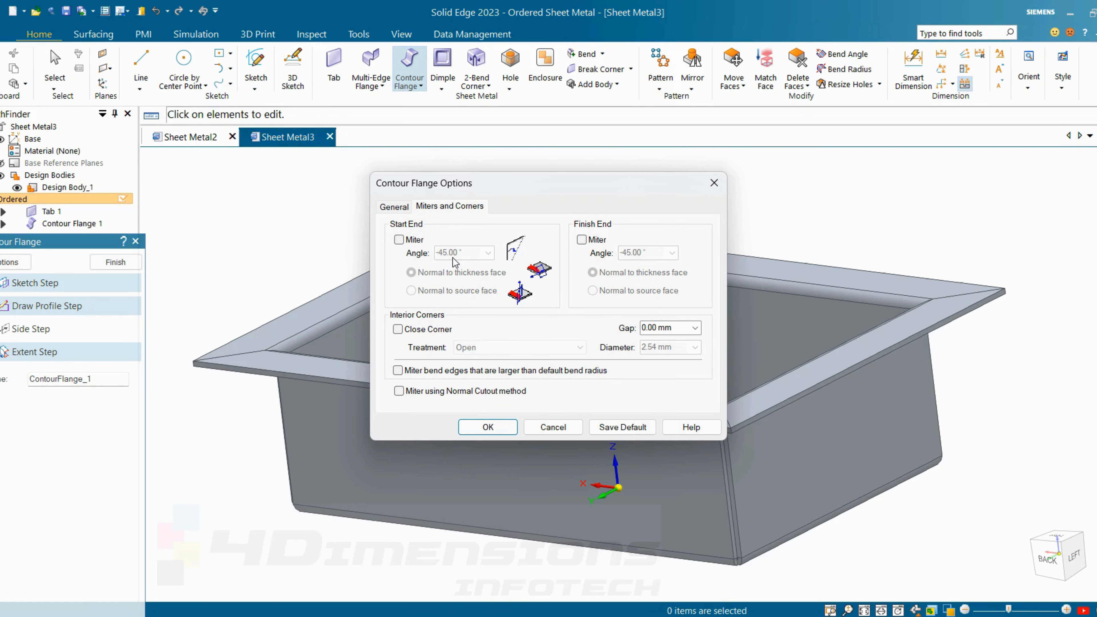
pyautogui.click(583, 242)
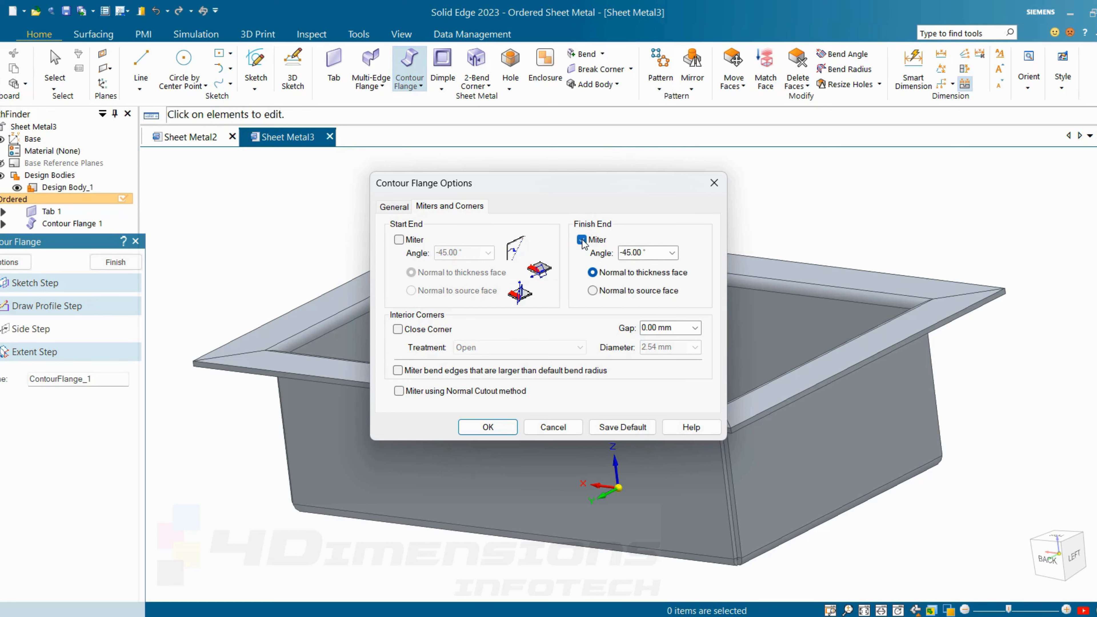
pyautogui.click(582, 241)
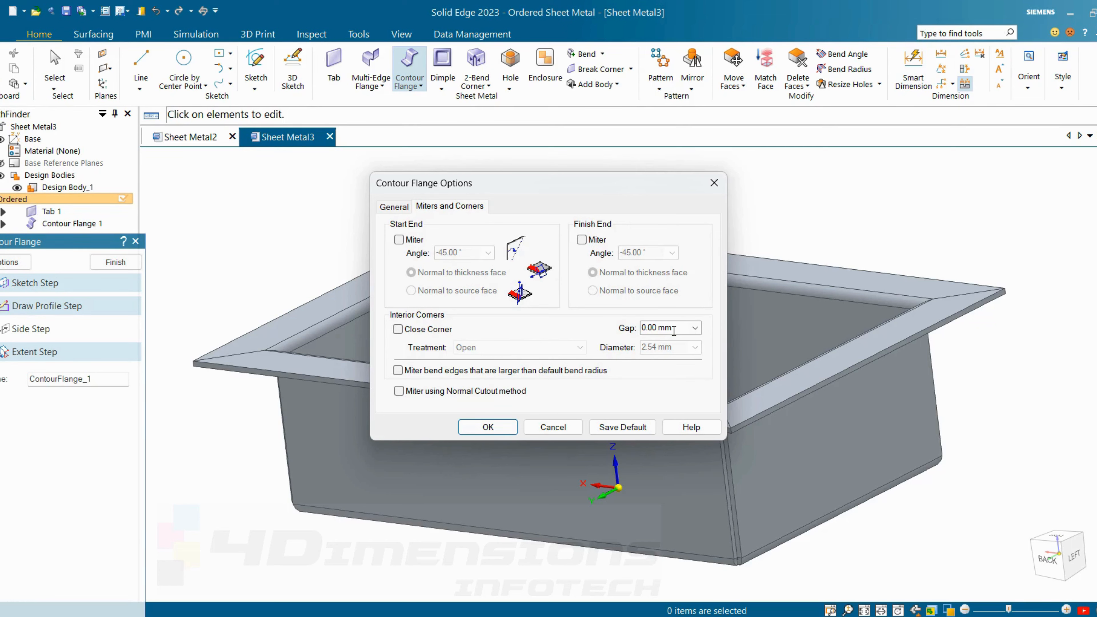
pyautogui.moveTo(674, 331); pyautogui.dragTo(571, 346)
pyautogui.press('BackSpace')
pyautogui.write('.5')
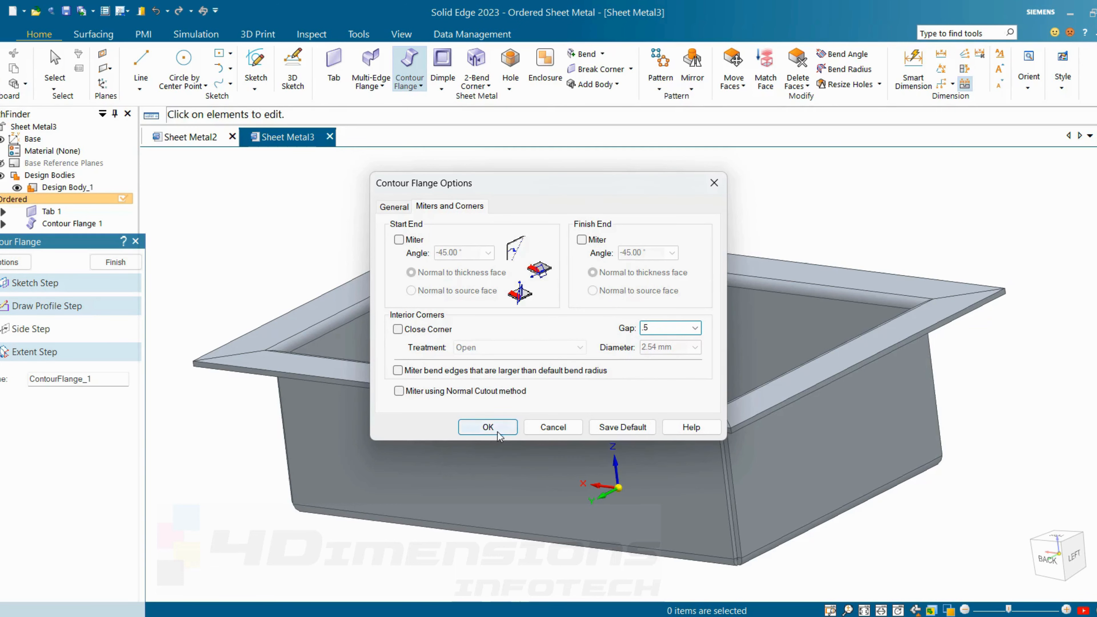
pyautogui.click(488, 427)
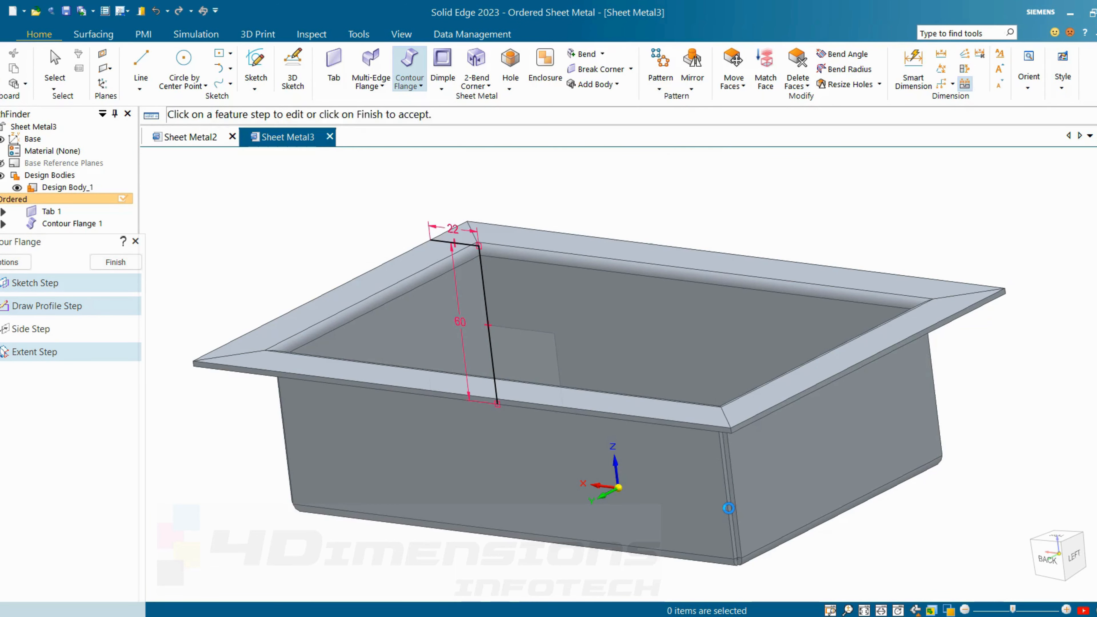
# - Examine the corner gap between the flanged walls and finish the contour flange edit
pyautogui.scroll(5, 729, 510)
pyautogui.moveTo(741, 449); pyautogui.dragTo(741, 443, button='middle')
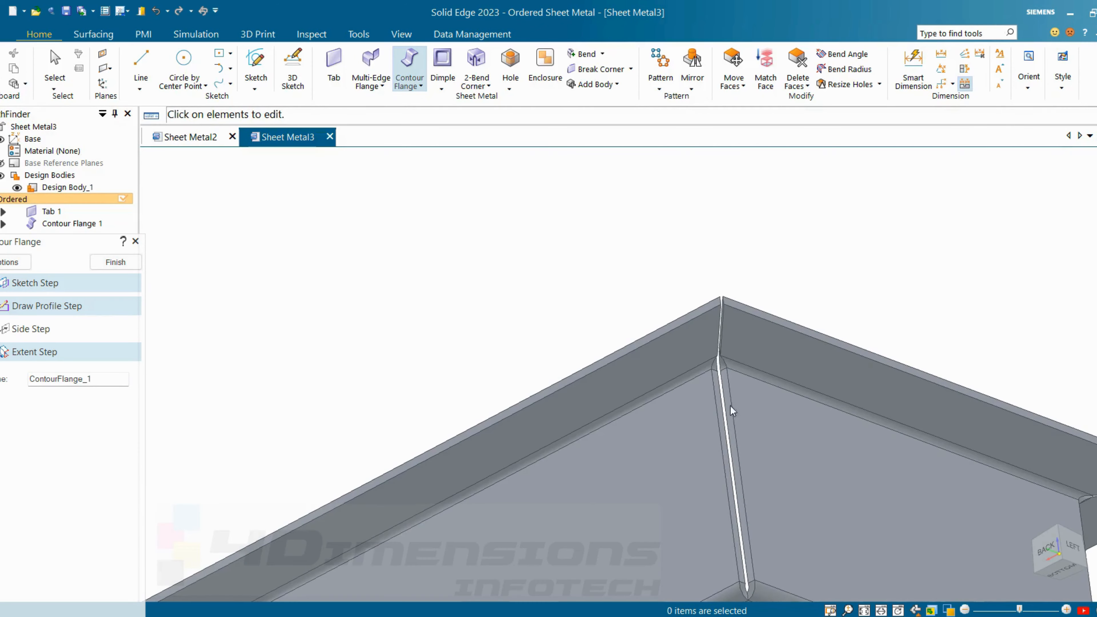
pyautogui.scroll(3, 719, 364)
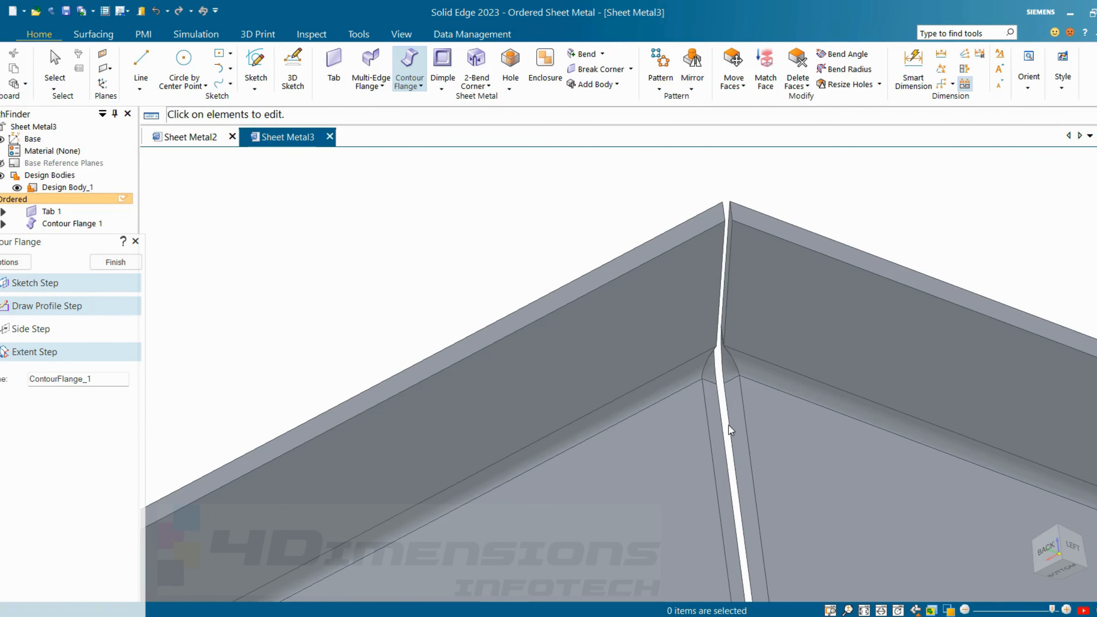
pyautogui.scroll(-5, 748, 475)
pyautogui.moveTo(820, 523); pyautogui.dragTo(731, 461, button='middle')
pyautogui.scroll(-3, 737, 371)
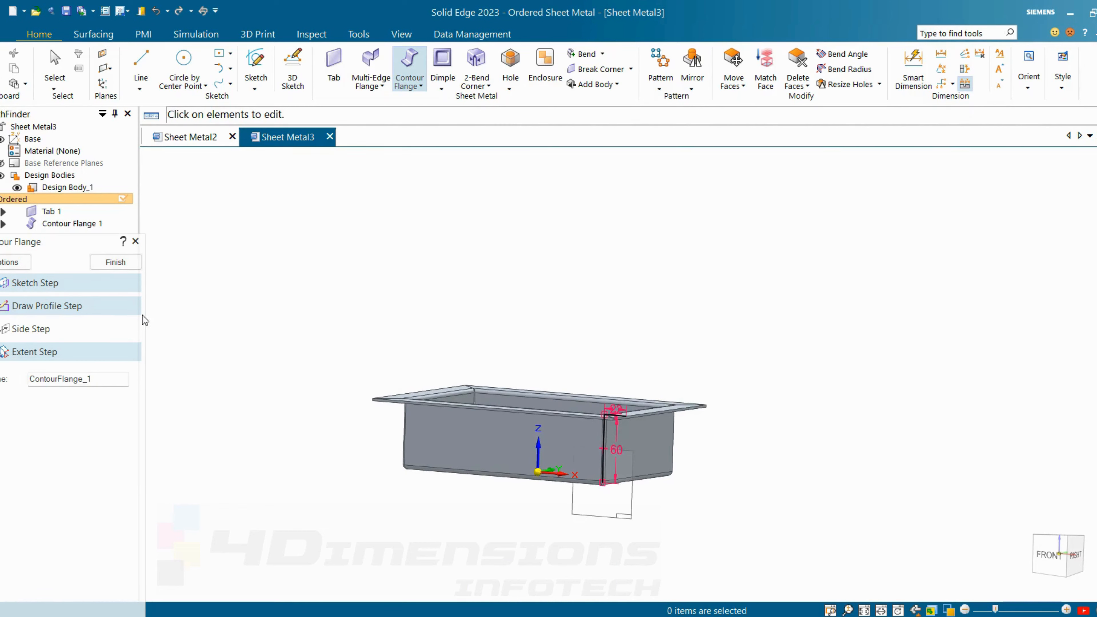
pyautogui.click(116, 262)
pyautogui.moveTo(297, 275); pyautogui.dragTo(646, 319, button='middle')
pyautogui.scroll(3, 727, 424)
pyautogui.scroll(-3, 768, 432)
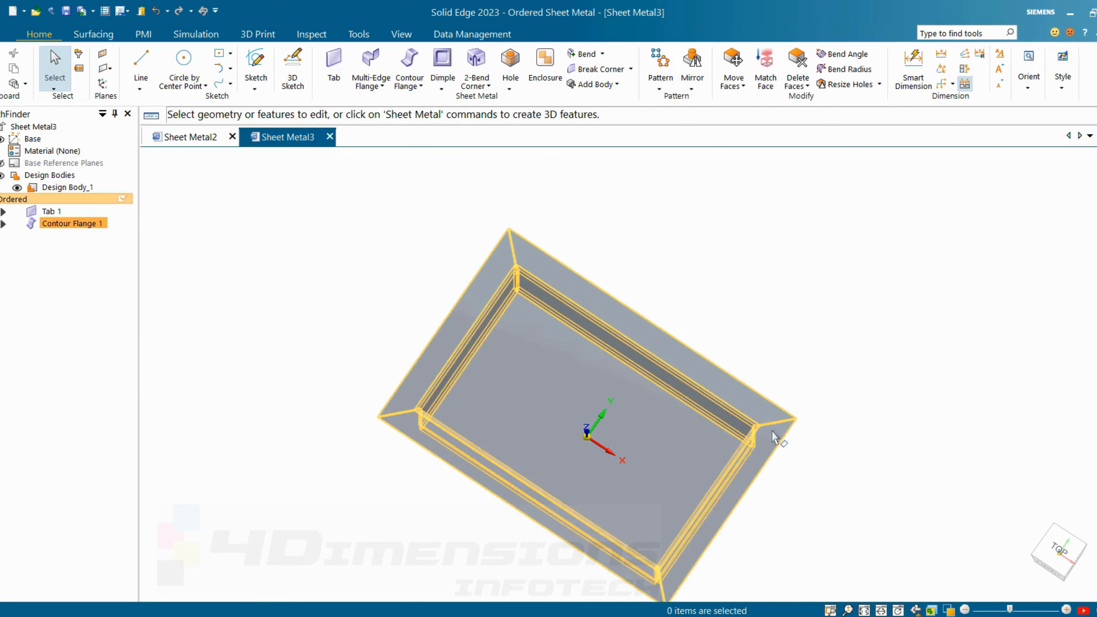
pyautogui.hotkey('ctrl', 'i')
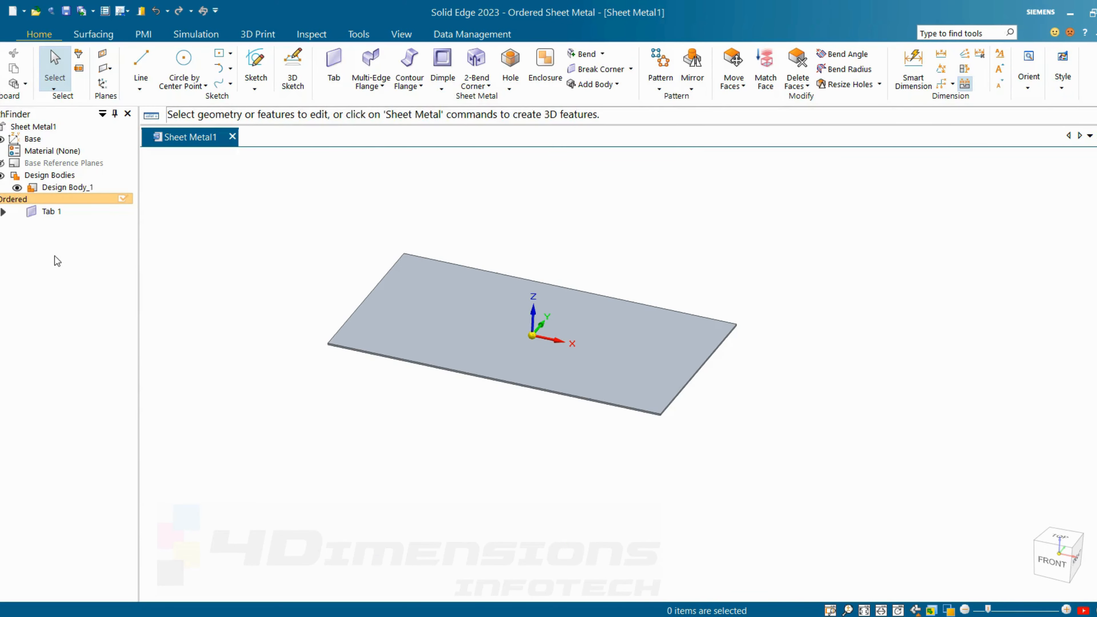
# - Start a contour flange with its sketch plane normal to the plate's short +X edge, placed at that edge's front endpoint
pyautogui.hotkey('ctrl', 'i')
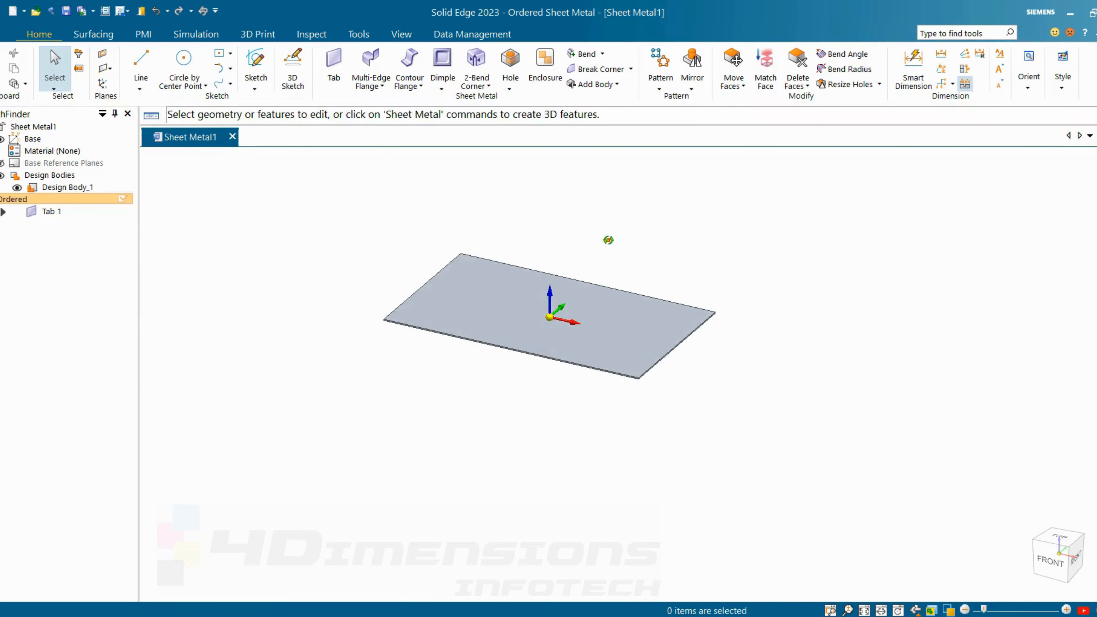
pyautogui.scroll(2, 609, 247)
pyautogui.moveTo(625, 301); pyautogui.dragTo(625, 309, button='middle')
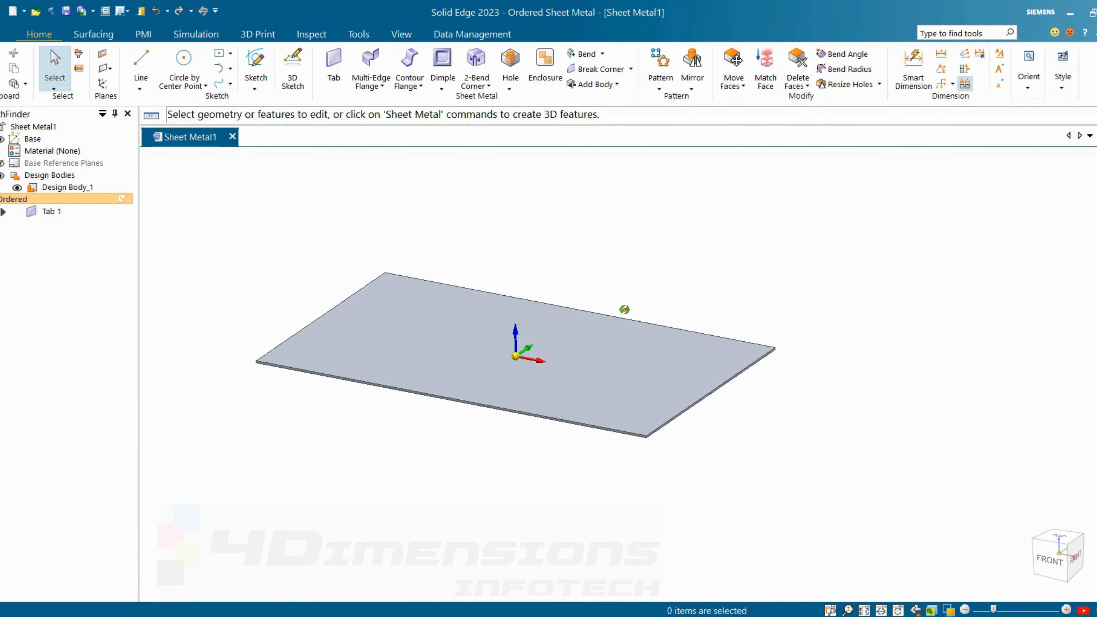
pyautogui.moveTo(622, 266)
pyautogui.mouseDown(button='middle')
pyautogui.moveTo(630, 235)
pyautogui.moveTo(629, 270)
pyautogui.mouseUp(button='middle')
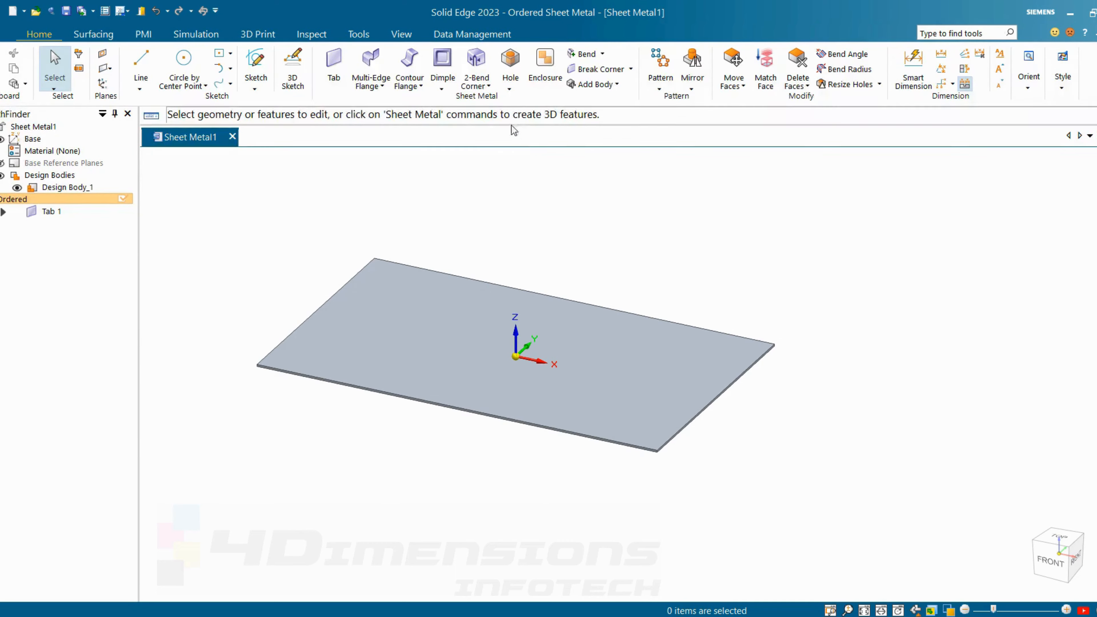
pyautogui.click(421, 86)
pyautogui.click(432, 100)
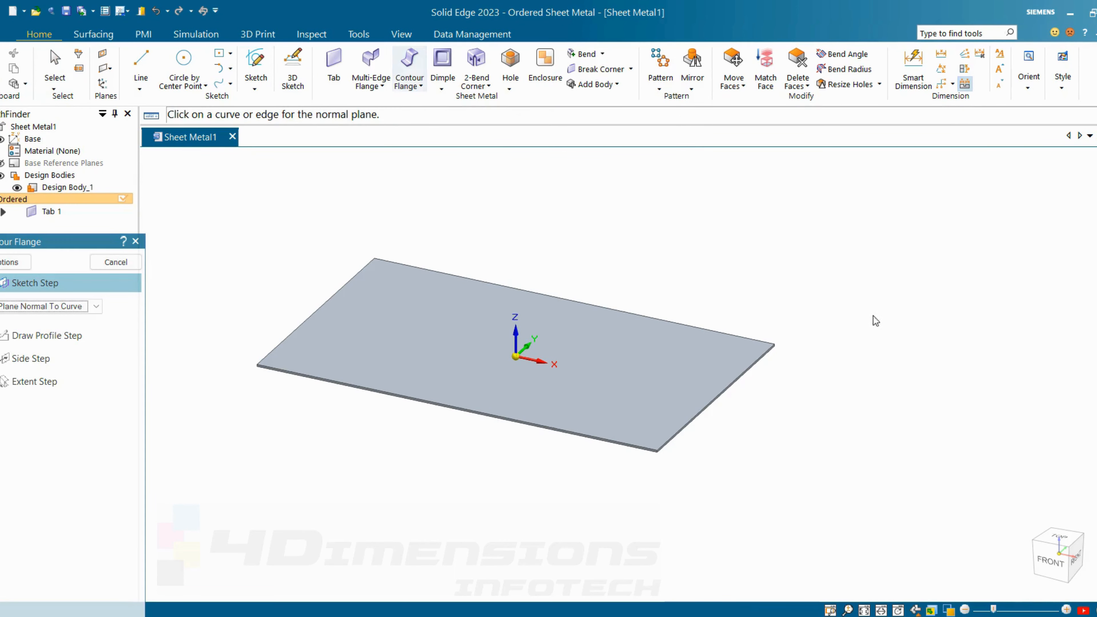
pyautogui.click(705, 410)
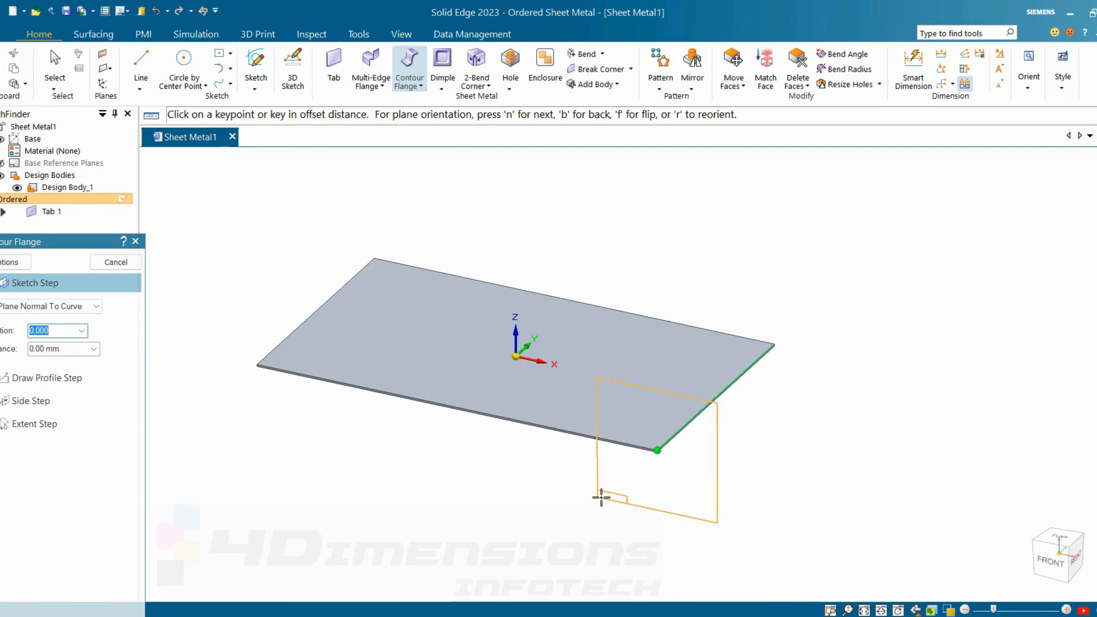
pyautogui.click(647, 473)
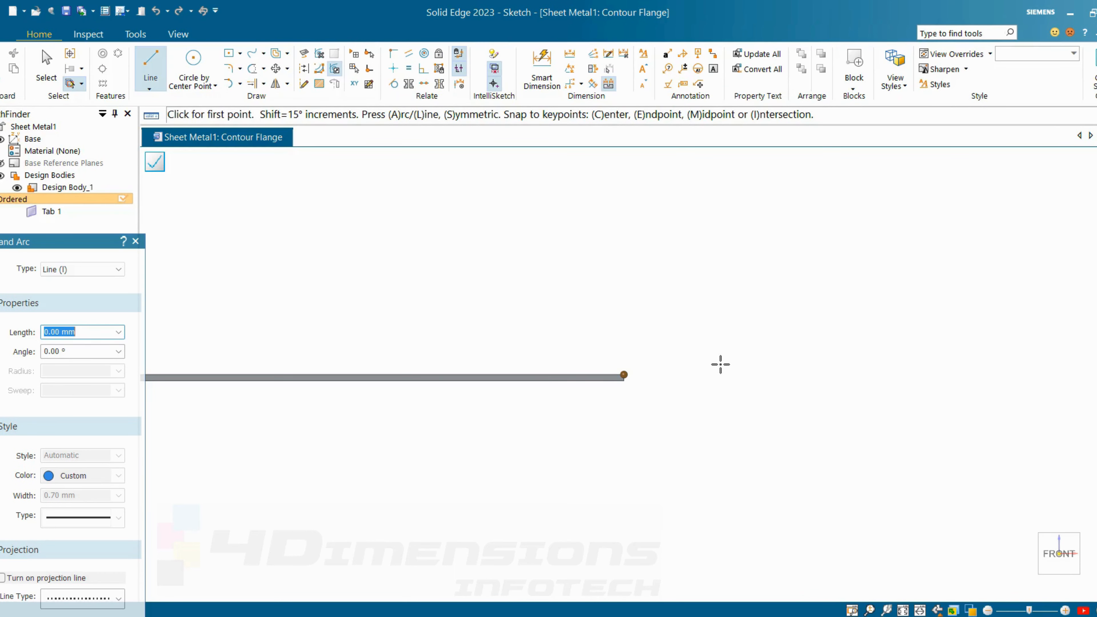
# - Sketch a vertical line up from the plate's upper corner, about 34 mm above its underside, and an inward horizontal line about 12 mm long
pyautogui.click(624, 375)
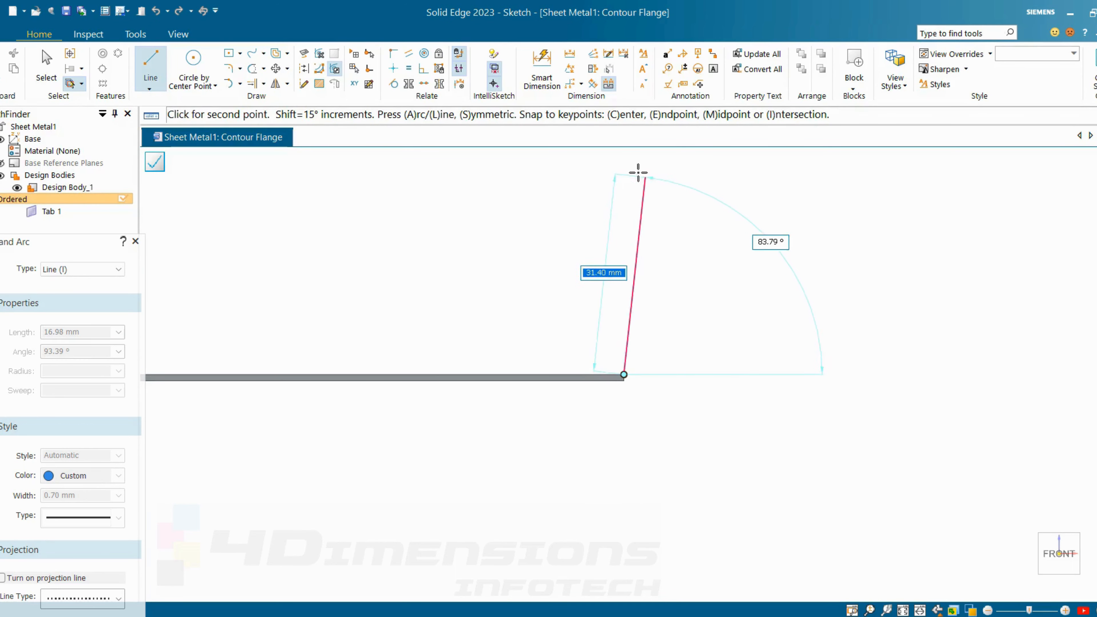
pyautogui.click(626, 165)
pyautogui.scroll(-3, 626, 165)
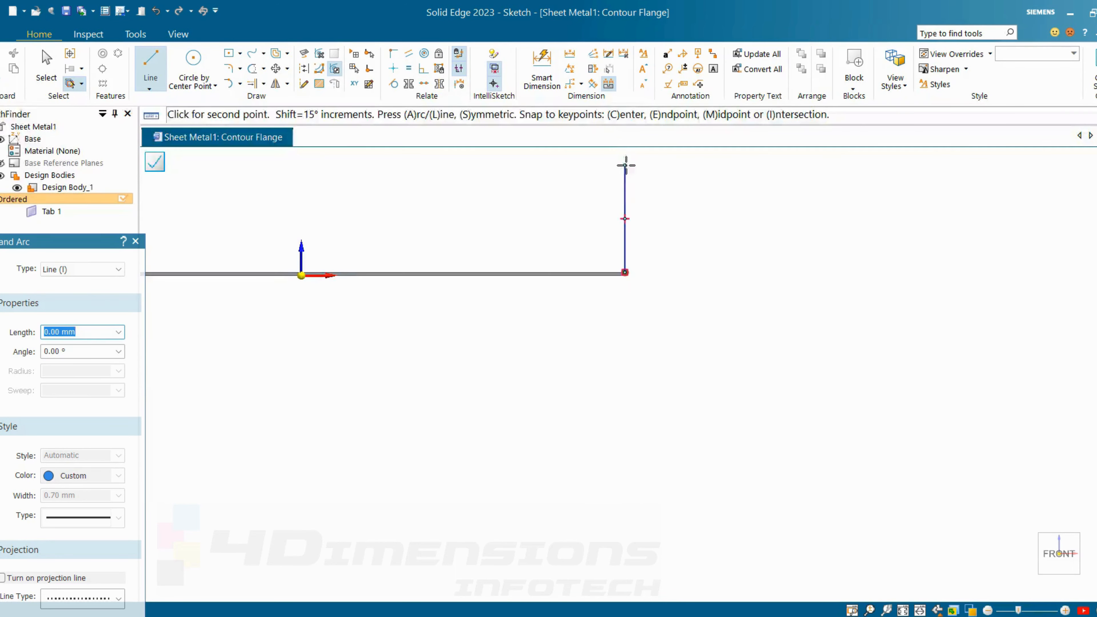
pyautogui.click(587, 165)
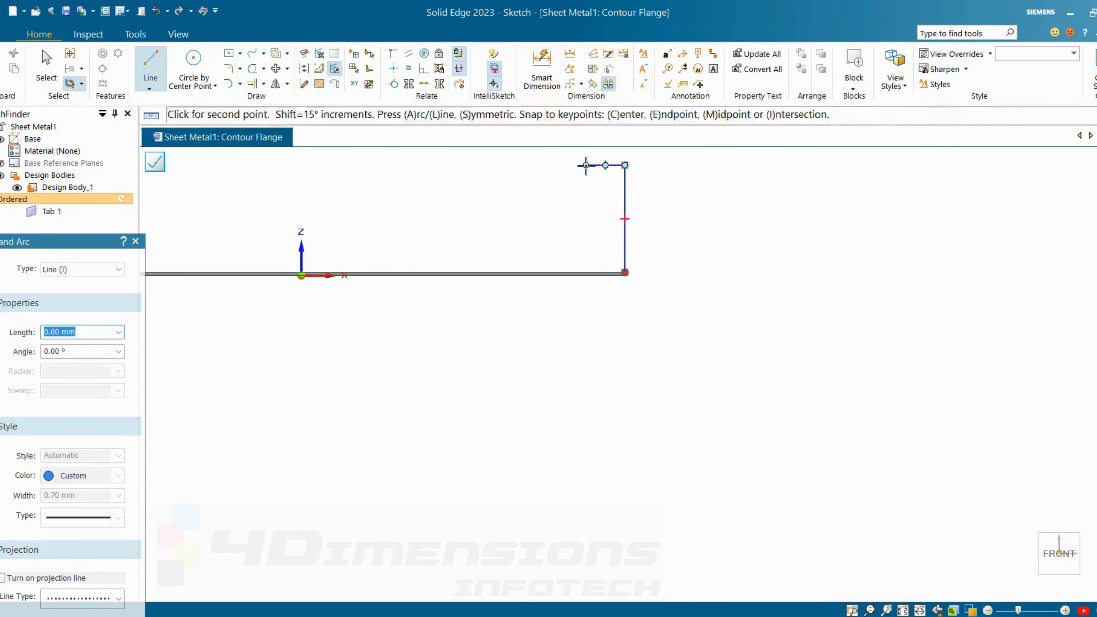
pyautogui.press('Escape')
# - Dimension the profile's height from the plate's underside to its upper corner as 60 mm
pyautogui.scroll(-1, 654, 261)
pyautogui.scroll(3, 647, 207)
pyautogui.scroll(-3, 656, 259)
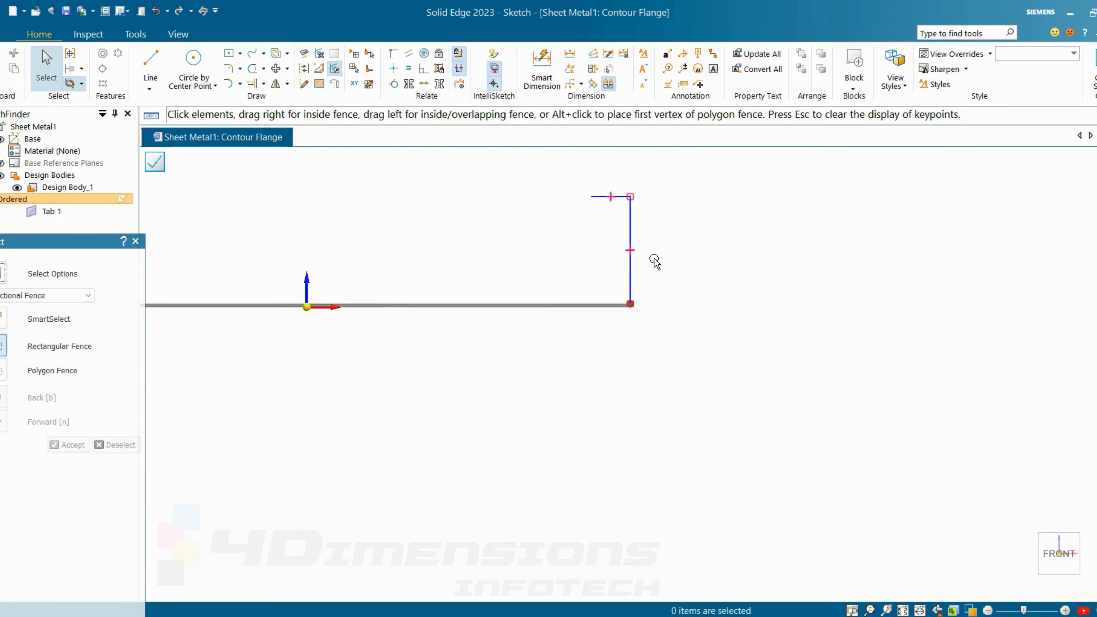
pyautogui.scroll(2, 643, 193)
pyautogui.scroll(3, 639, 220)
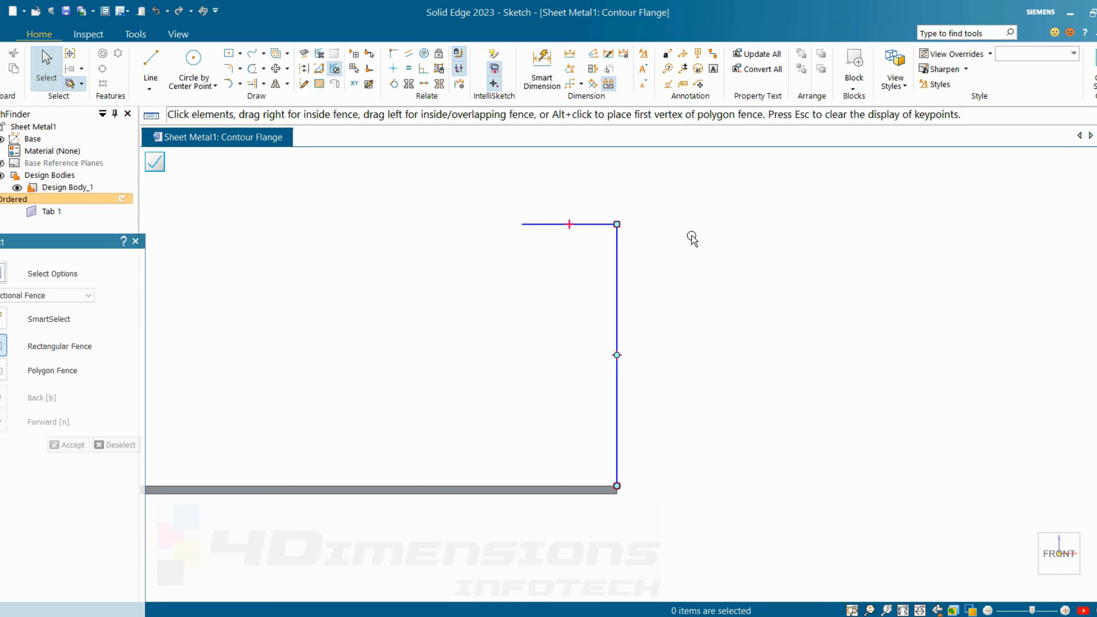
pyautogui.scroll(-3, 673, 319)
pyautogui.click(542, 69)
pyautogui.scroll(2, 607, 380)
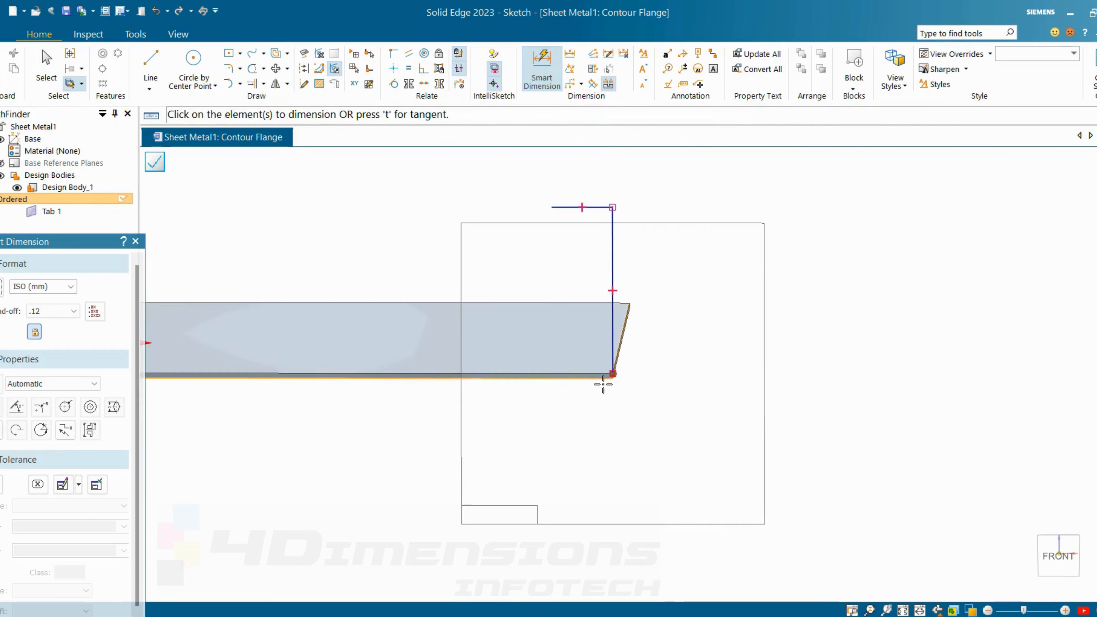
pyautogui.click(597, 380)
pyautogui.click(613, 207)
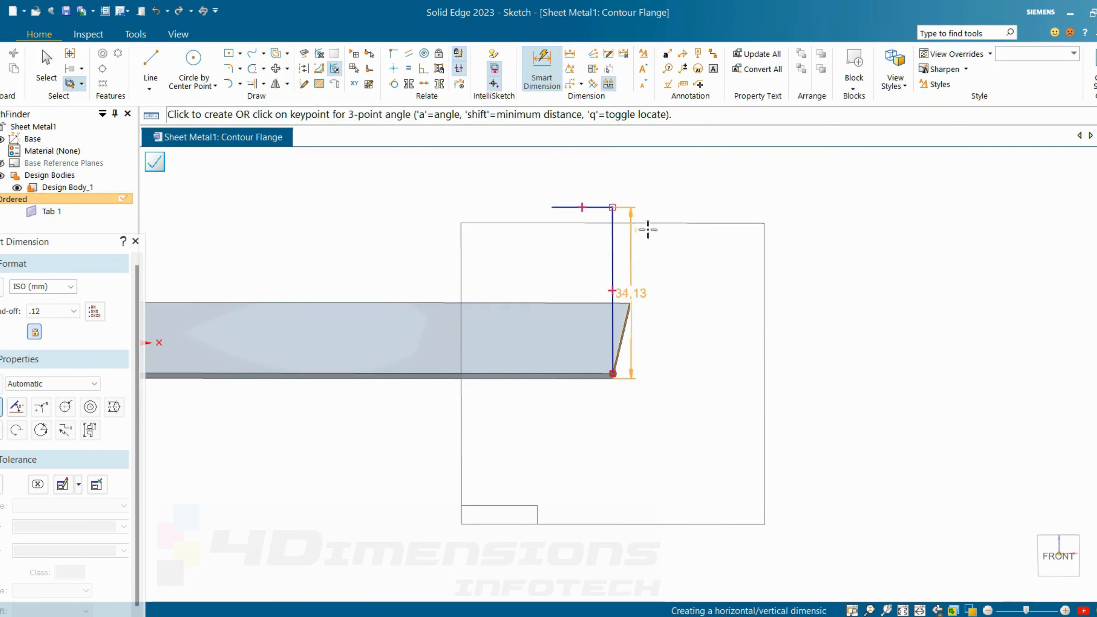
pyautogui.click(676, 279)
pyautogui.write('60')
pyautogui.press('Return')
# - Dimension the profile's upper horizontal line as 22 mm and close the sketch
pyautogui.scroll(-1, 666, 370)
pyautogui.click(617, 200)
pyautogui.click(617, 180)
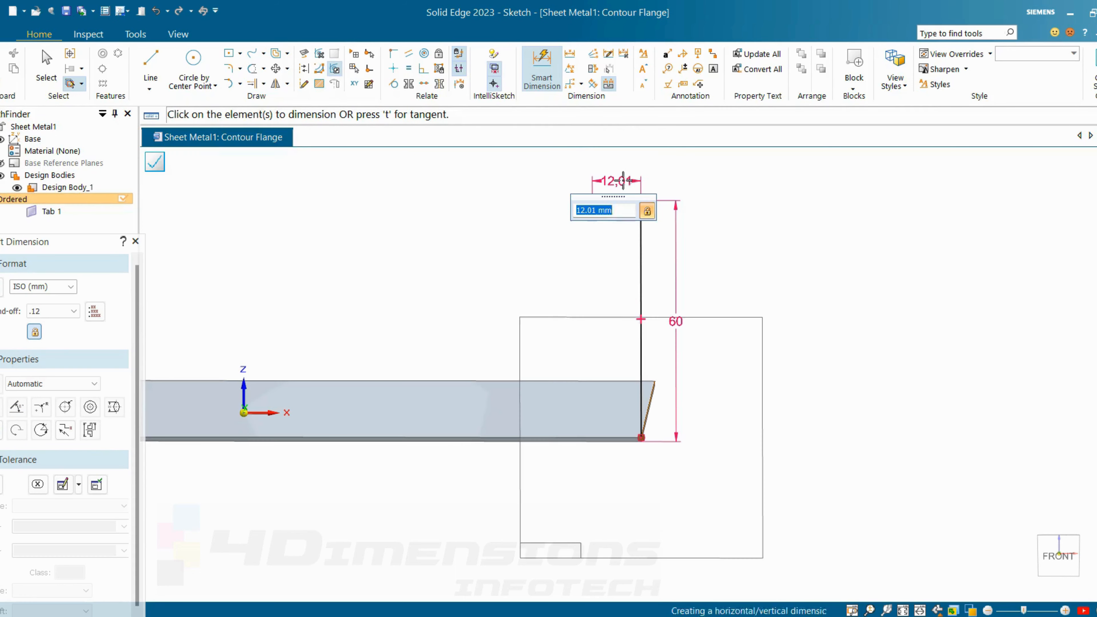
pyautogui.write('22')
pyautogui.press('Return')
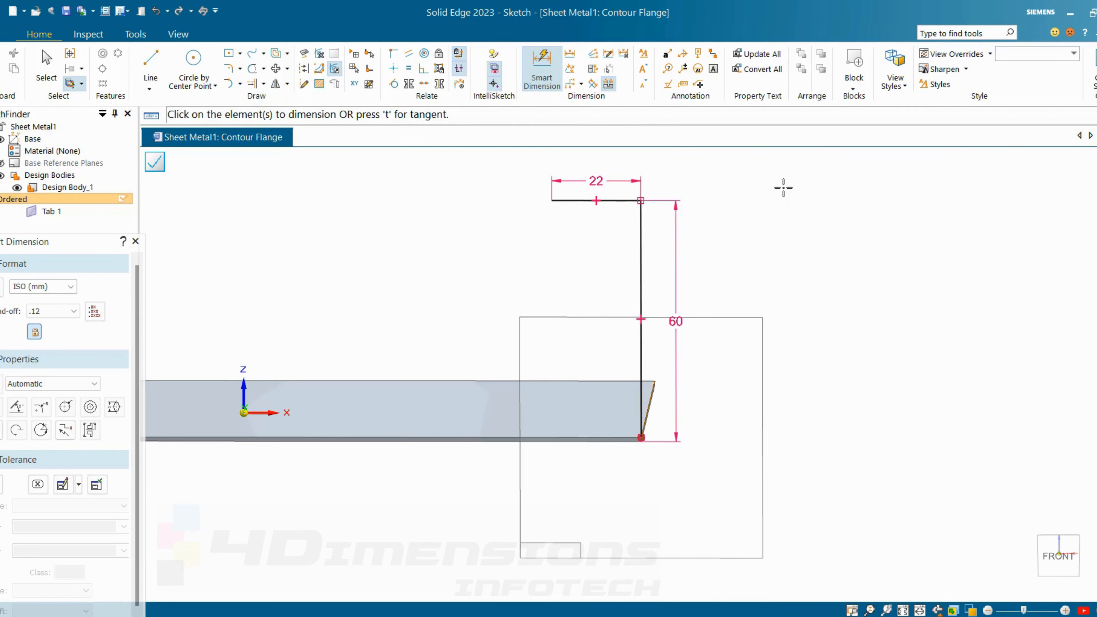
pyautogui.press('Escape')
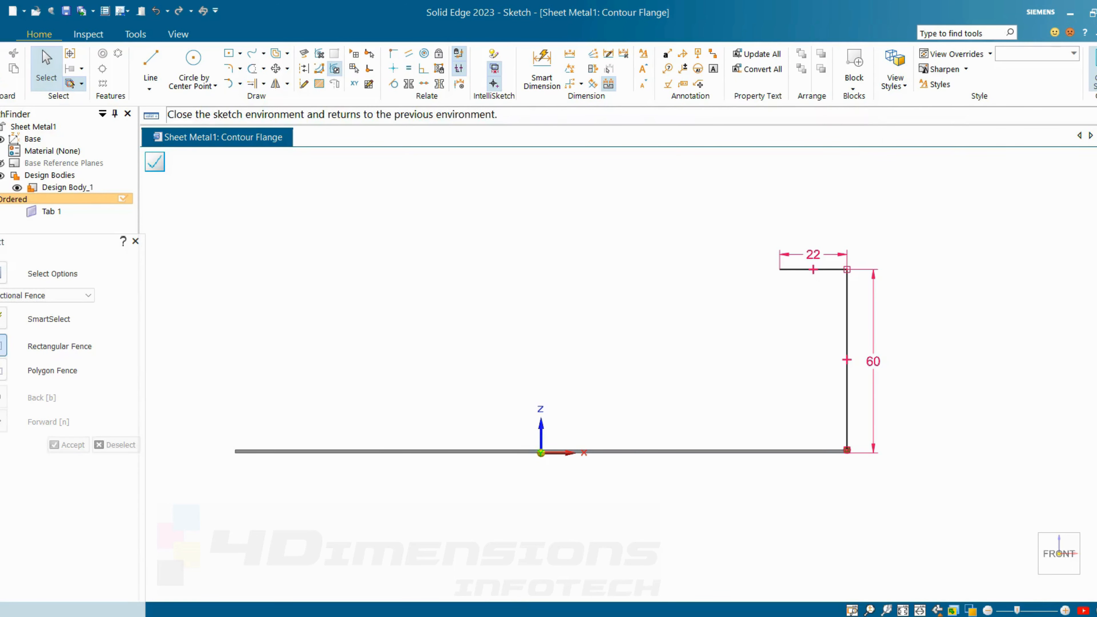
pyautogui.click(1094, 69)
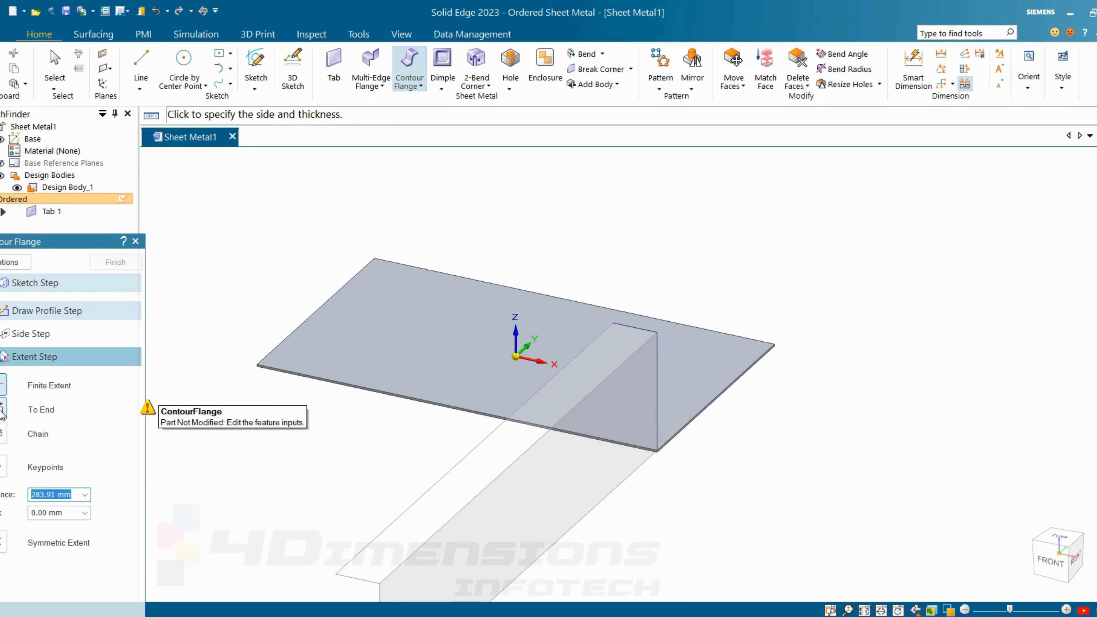
# - Try the To End extent, replace it with the chain of all four upper plate edges, and finish the contour flange
pyautogui.click(41, 409)
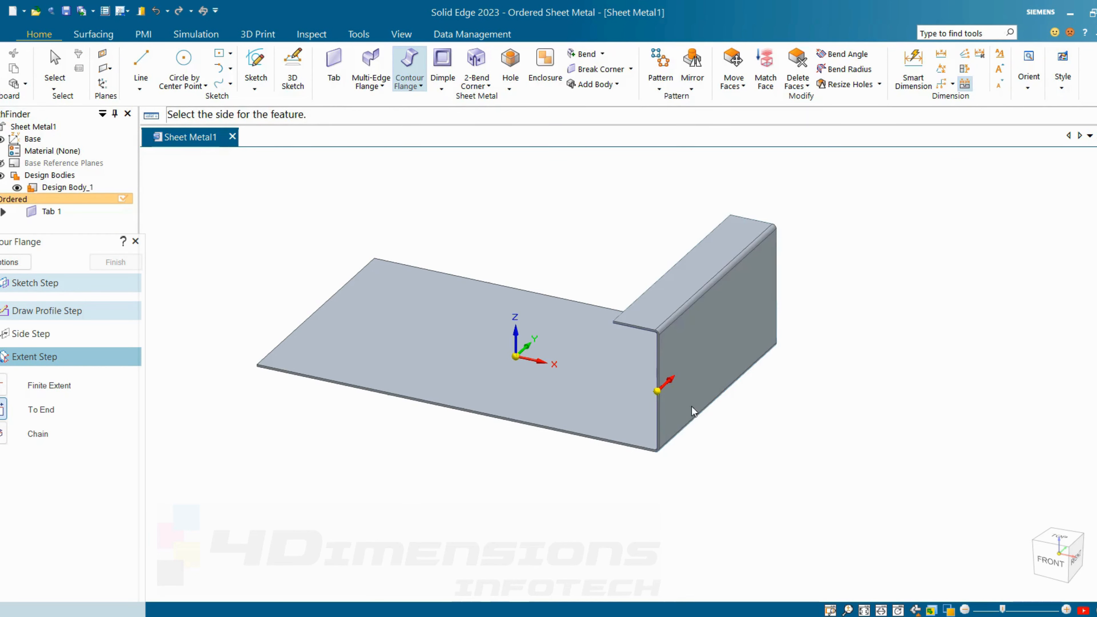
pyautogui.click(782, 324)
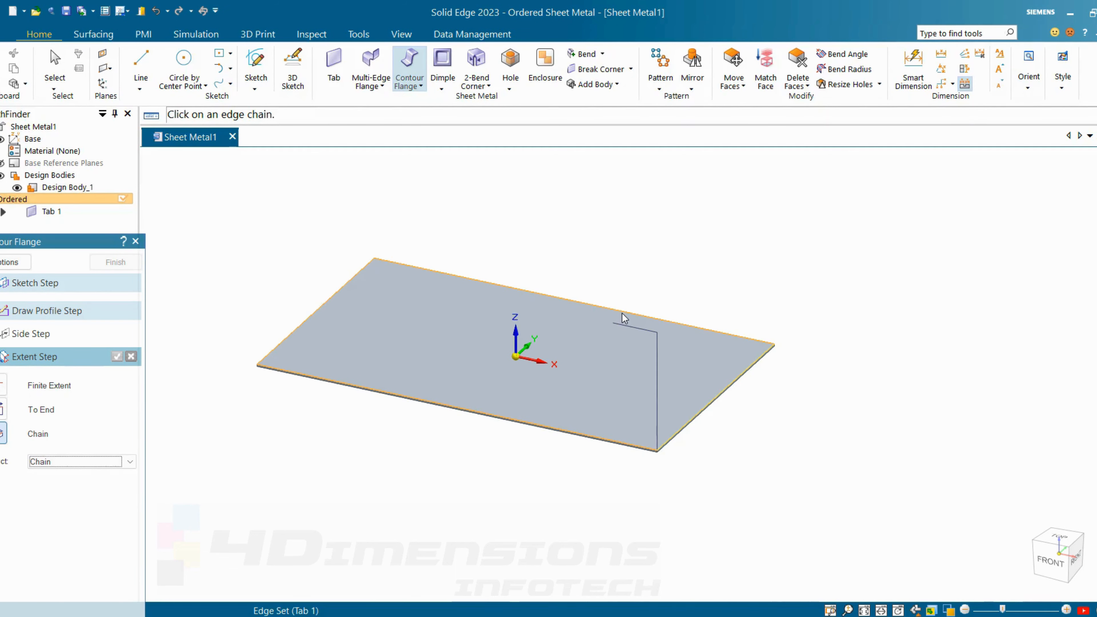
pyautogui.click(623, 314)
pyautogui.moveTo(657, 236); pyautogui.dragTo(611, 253, button='middle')
pyautogui.scroll(2, 719, 260)
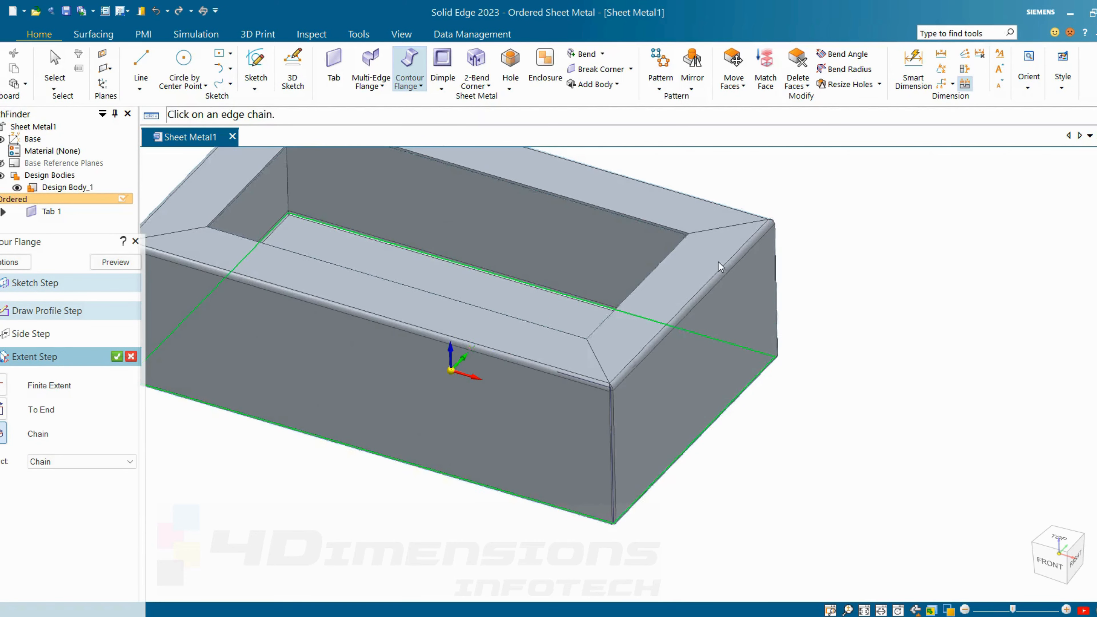
pyautogui.scroll(-2, 707, 312)
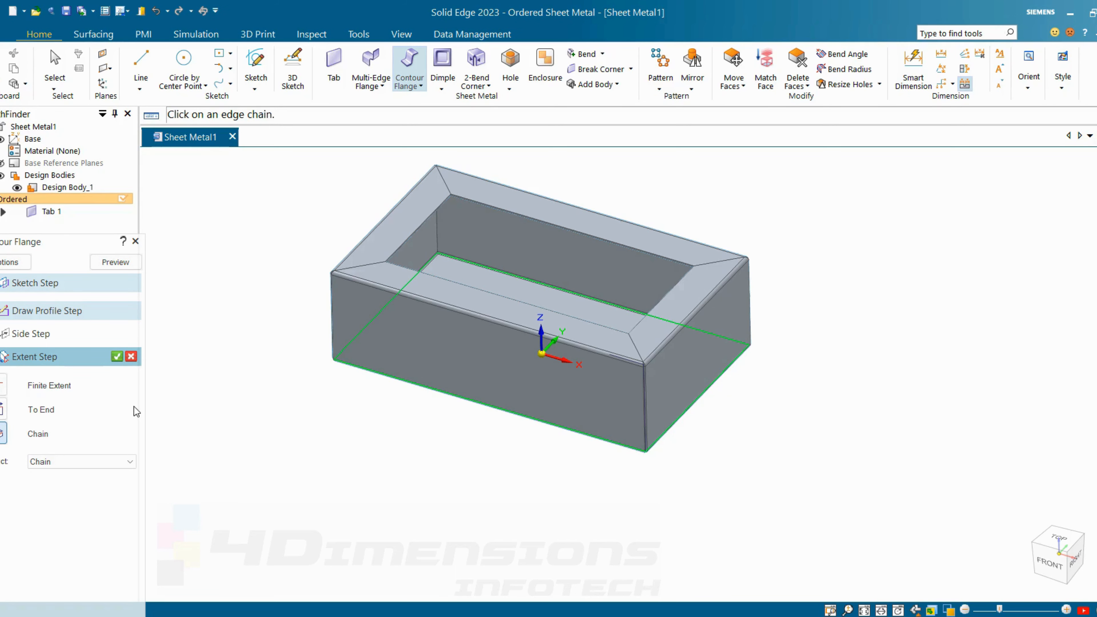
pyautogui.click(116, 356)
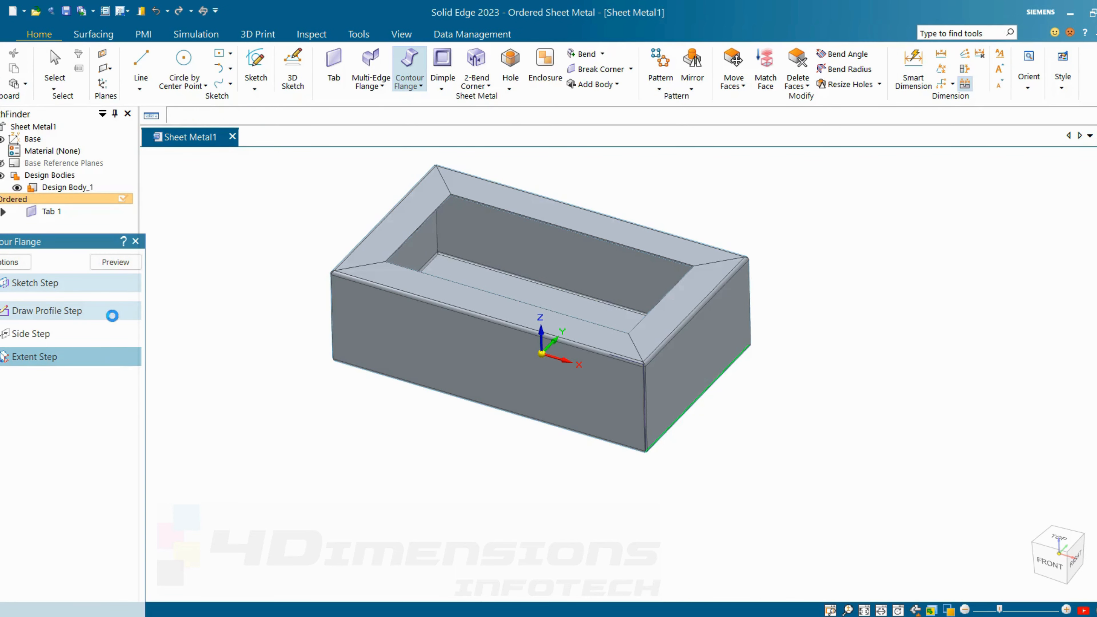
pyautogui.click(124, 262)
# - Examine the box's corners and edit the contour flange's miter and corner options, setting the interior corner gap to 0.5 mm
pyautogui.scroll(6, 618, 365)
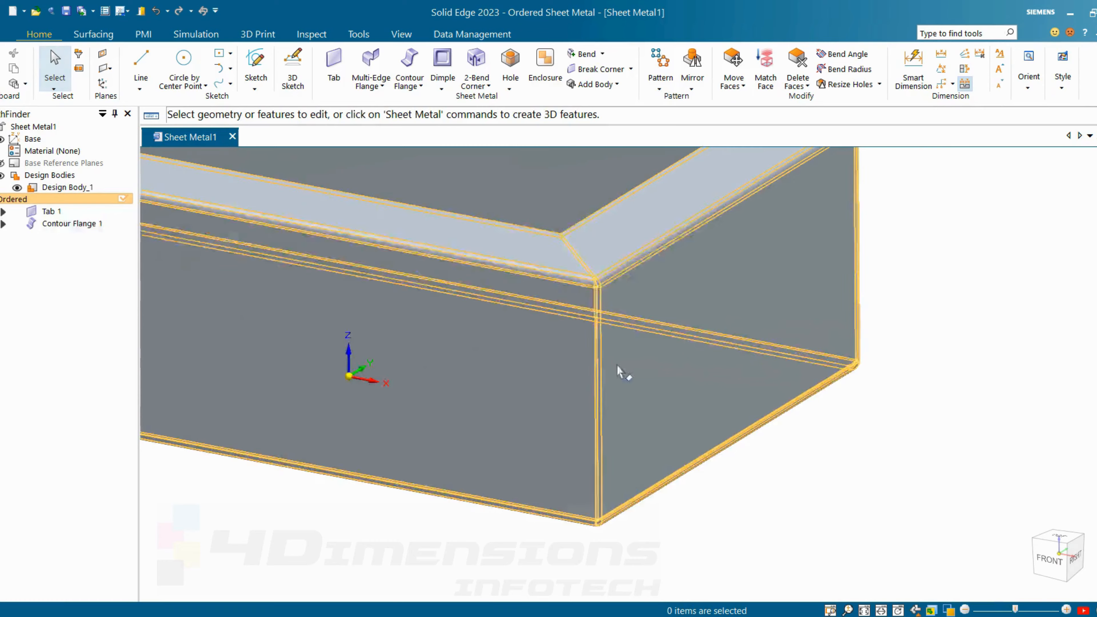
pyautogui.scroll(4, 579, 259)
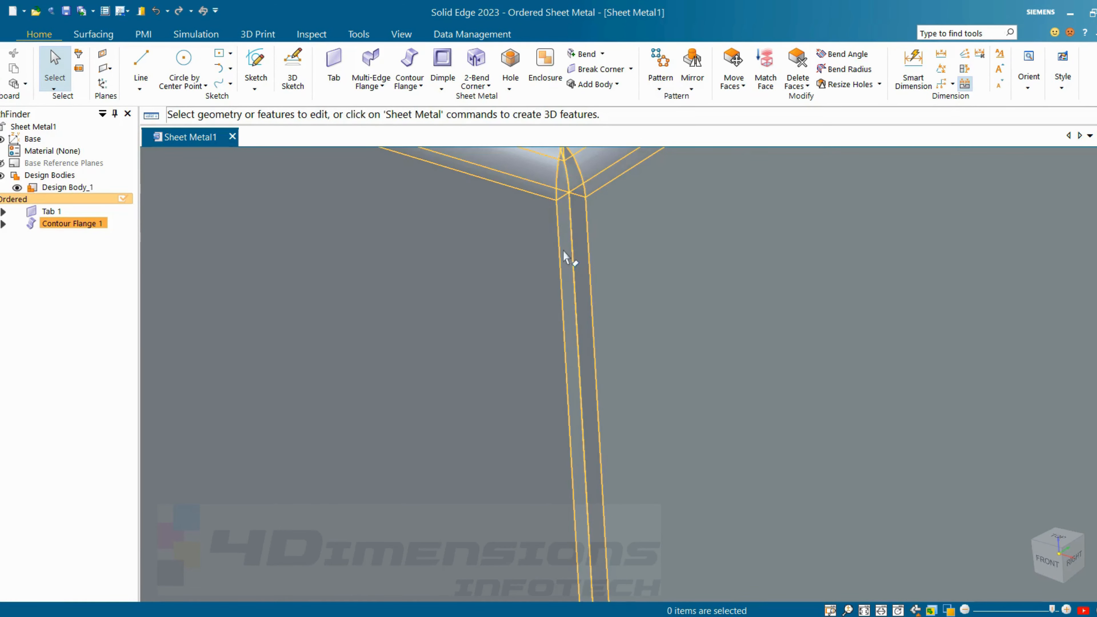
pyautogui.scroll(-5, 569, 298)
pyautogui.scroll(5, 621, 429)
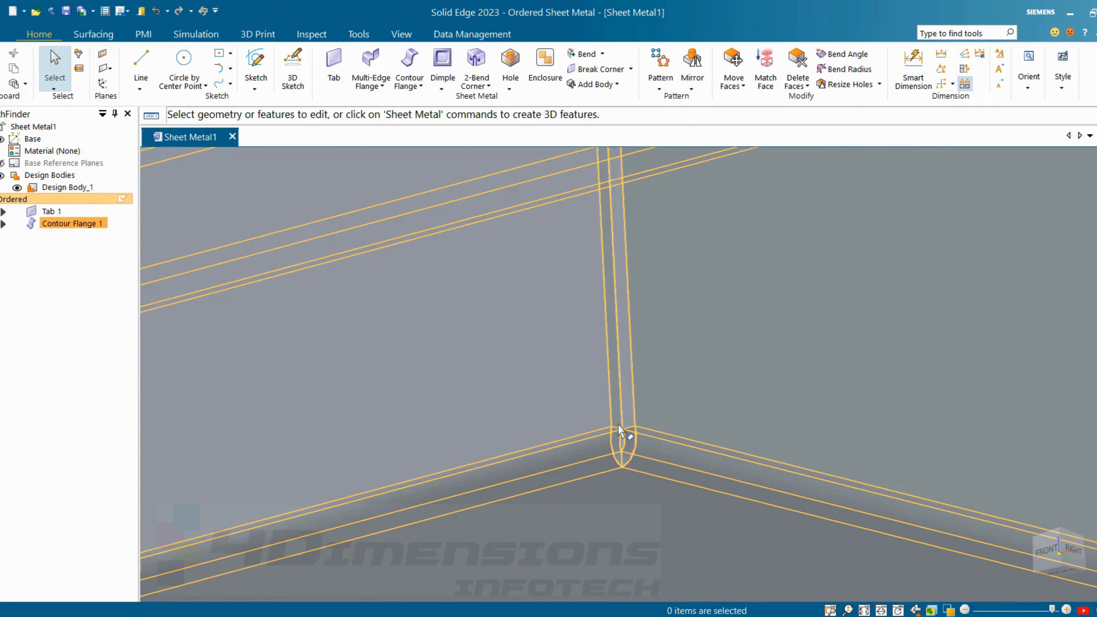
pyautogui.scroll(-8, 671, 463)
pyautogui.moveTo(674, 466); pyautogui.dragTo(696, 541, button='middle')
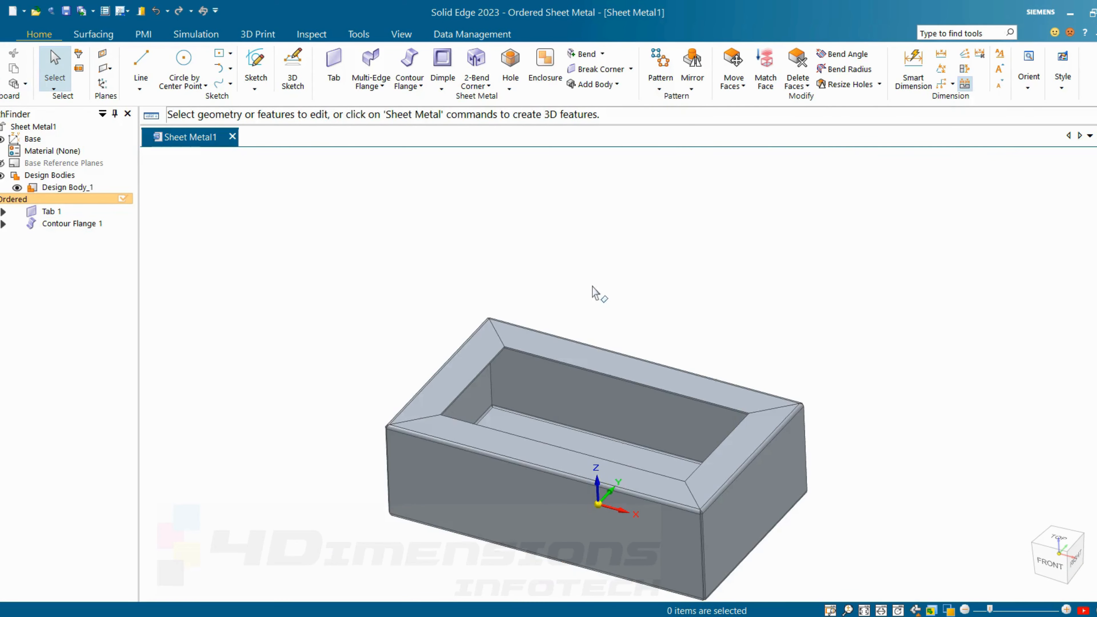
pyautogui.click(71, 223)
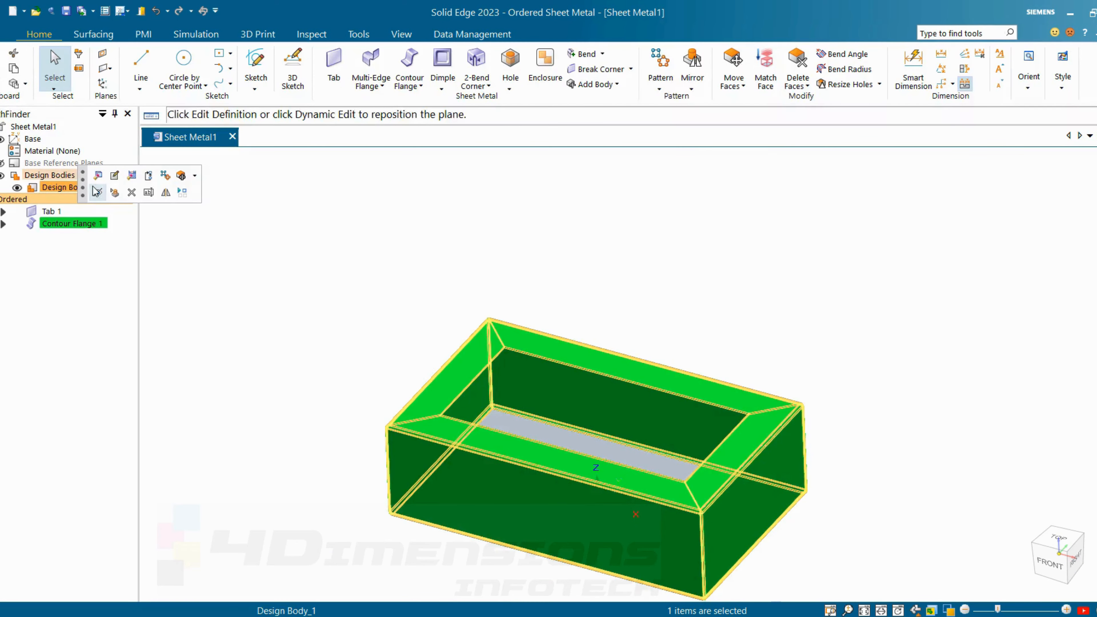
pyautogui.click(96, 191)
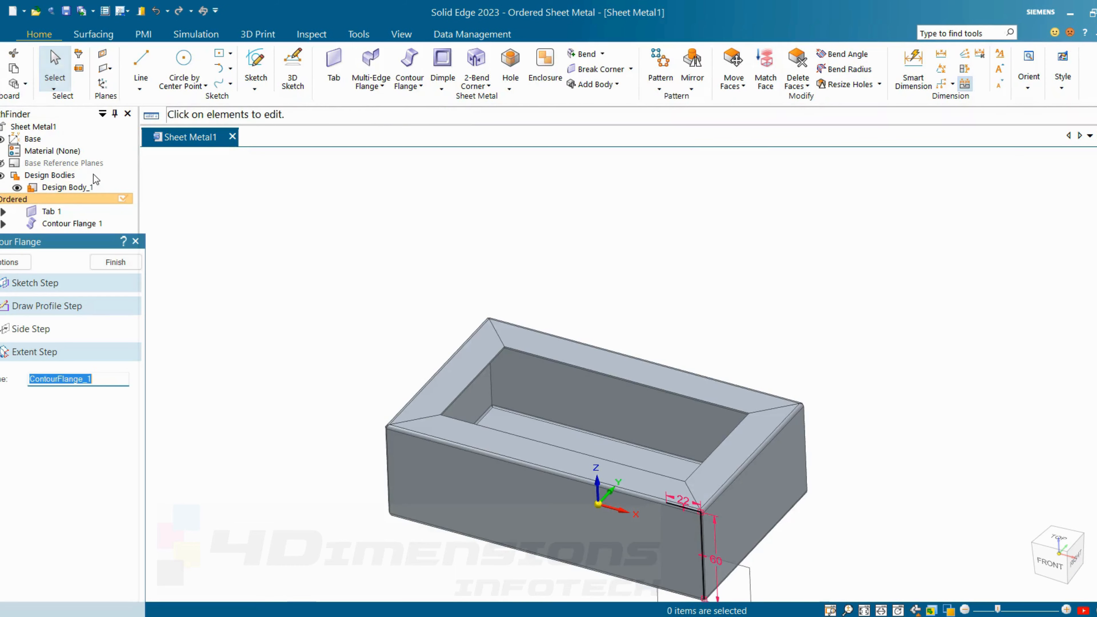
pyautogui.click(9, 263)
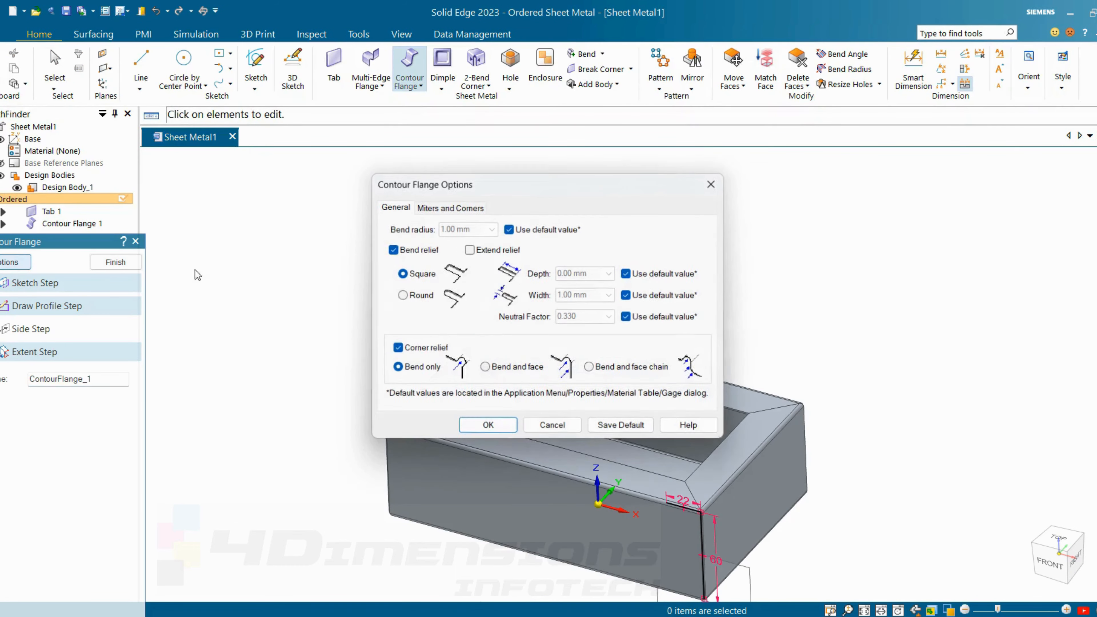
pyautogui.click(436, 208)
pyautogui.doubleClick(686, 329)
pyautogui.write('0.5')
pyautogui.press('Return')
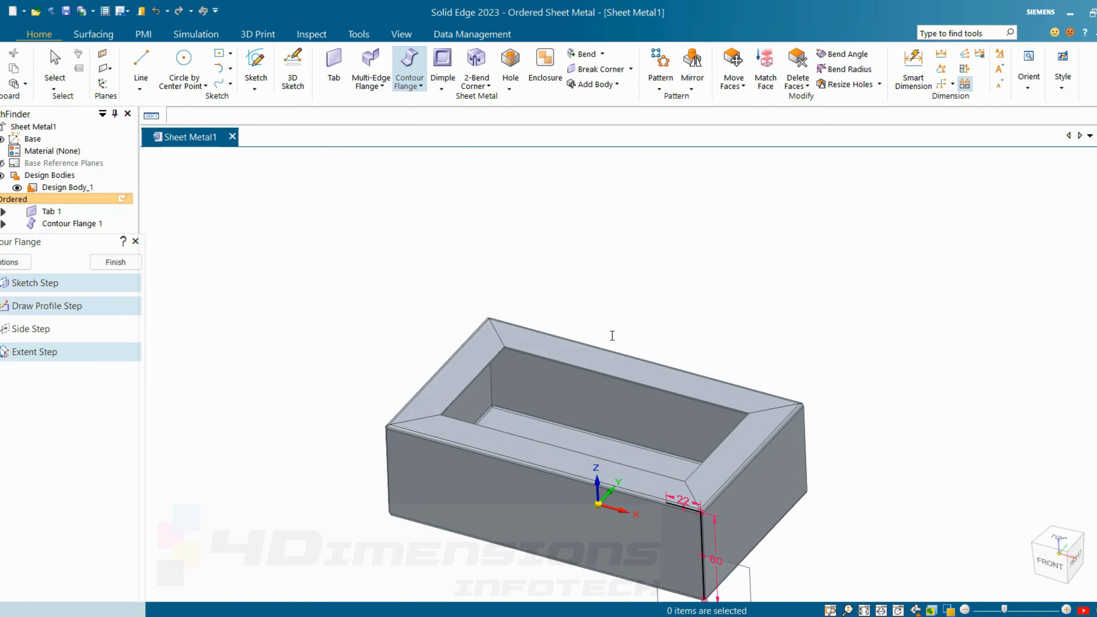
# - Examine the box's mitered corner gap from close up, and finish the contour flange
pyautogui.scroll(-2, 784, 438)
pyautogui.scroll(10, 723, 545)
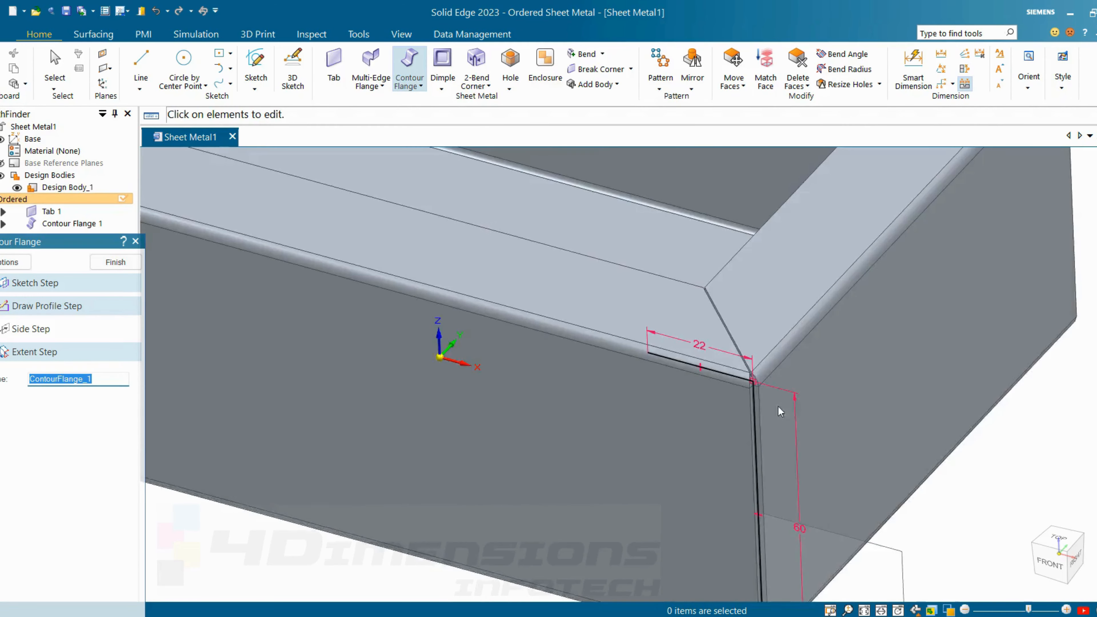
pyautogui.scroll(-5, 726, 372)
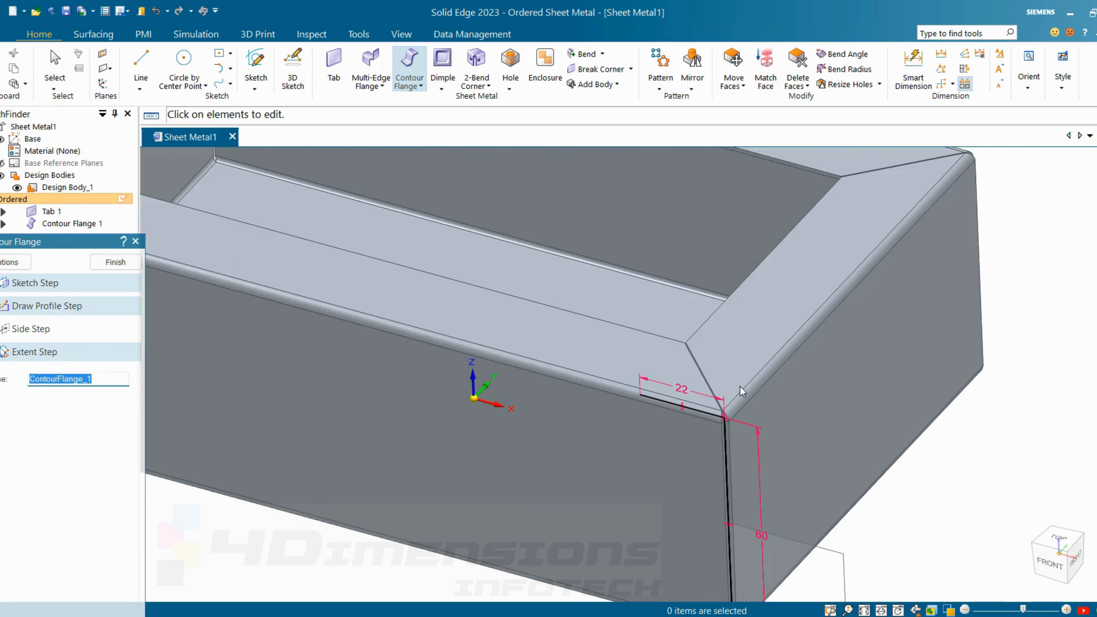
pyautogui.scroll(3, 715, 382)
pyautogui.scroll(-6, 729, 392)
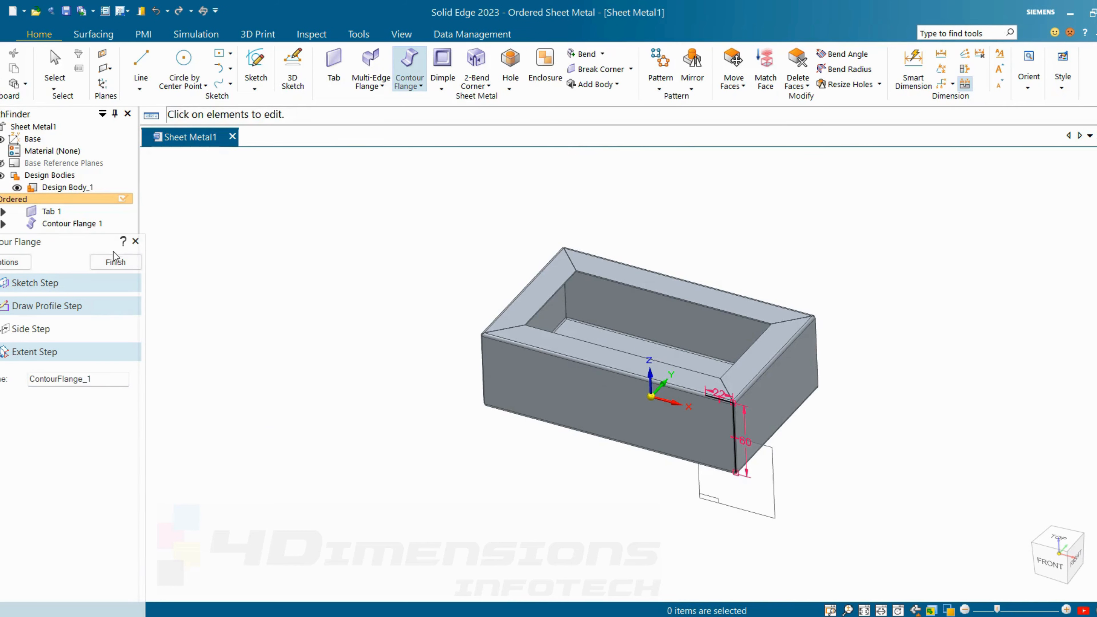
pyautogui.click(115, 261)
pyautogui.press('Escape')
pyautogui.scroll(5, 710, 351)
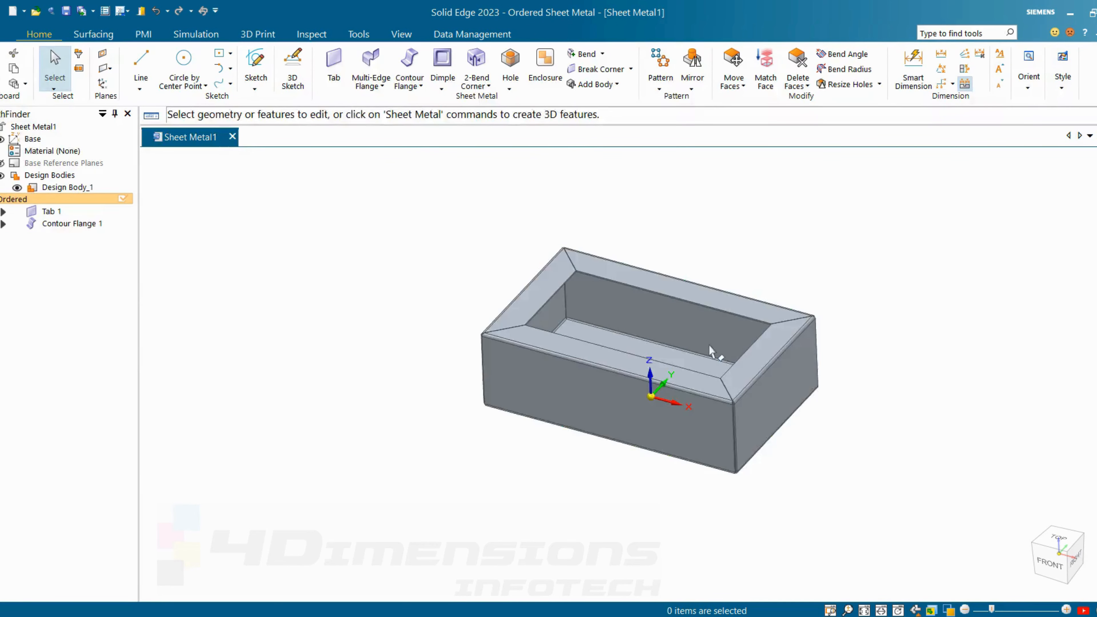
pyautogui.click(421, 87)
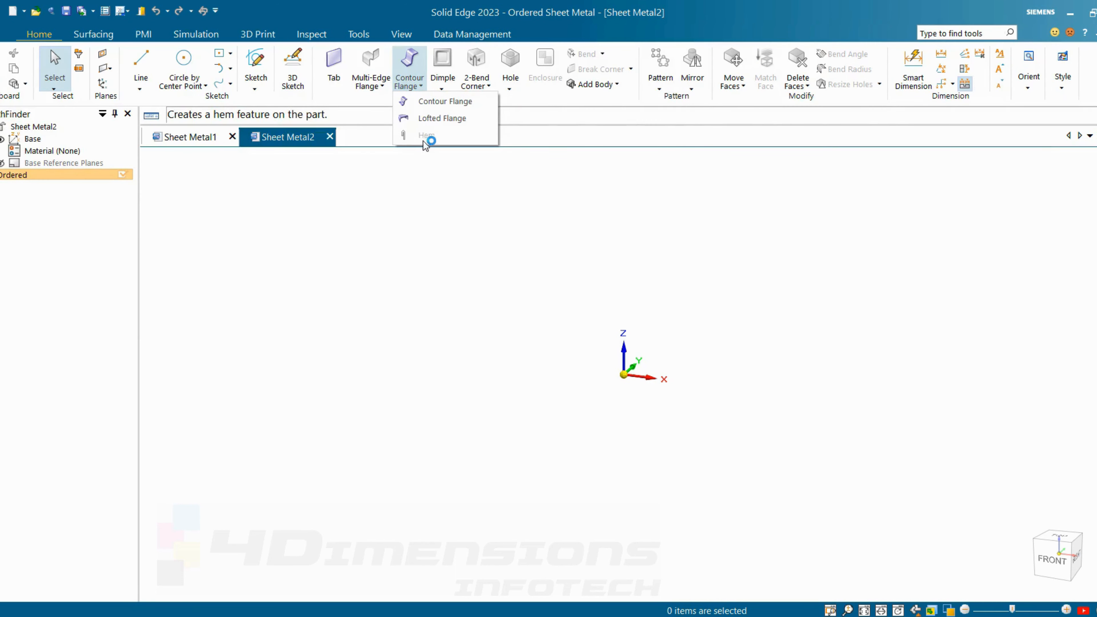
pyautogui.click(535, 458)
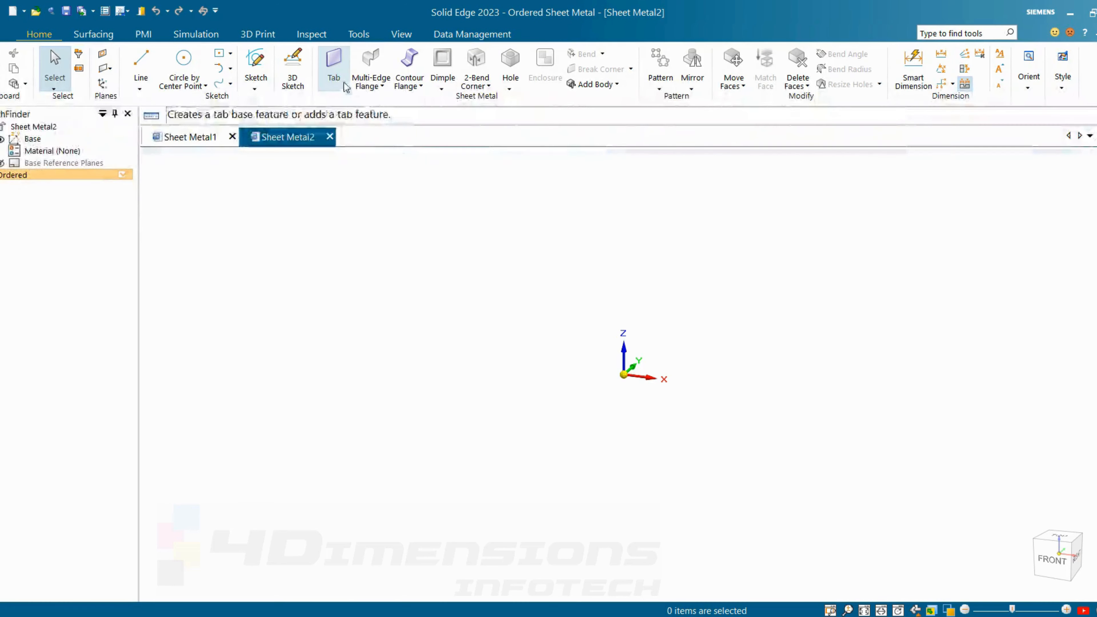
# - Sketch a tab profile on the horizontal reference plane as an origin-centred rectangle dimensioned 250 mm by 110 mm, and close the sketch
pyautogui.click(333, 69)
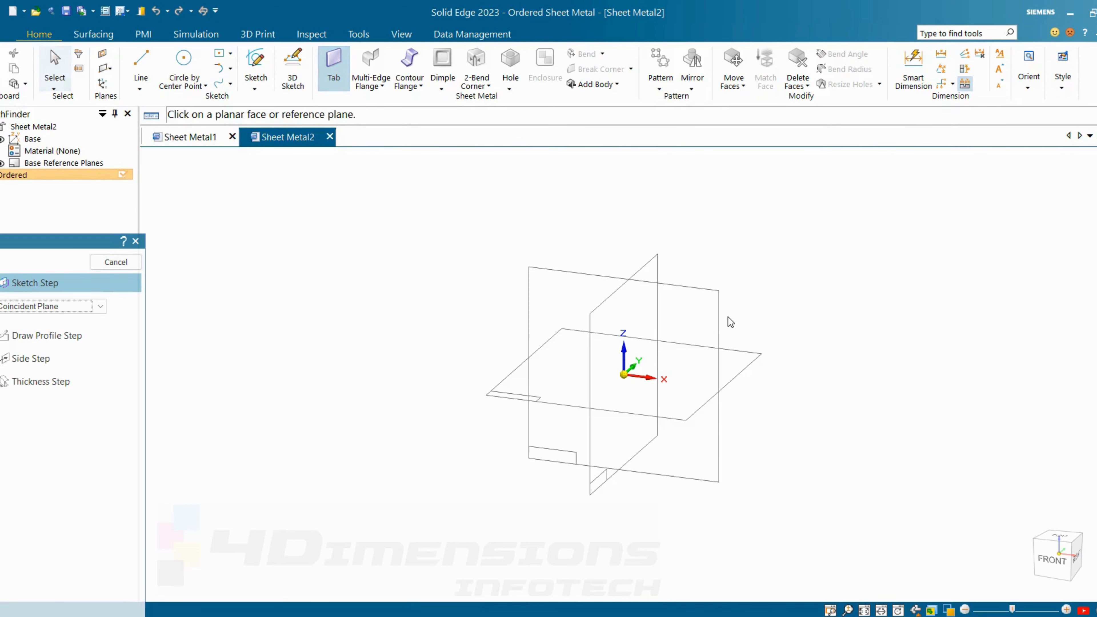
pyautogui.click(748, 366)
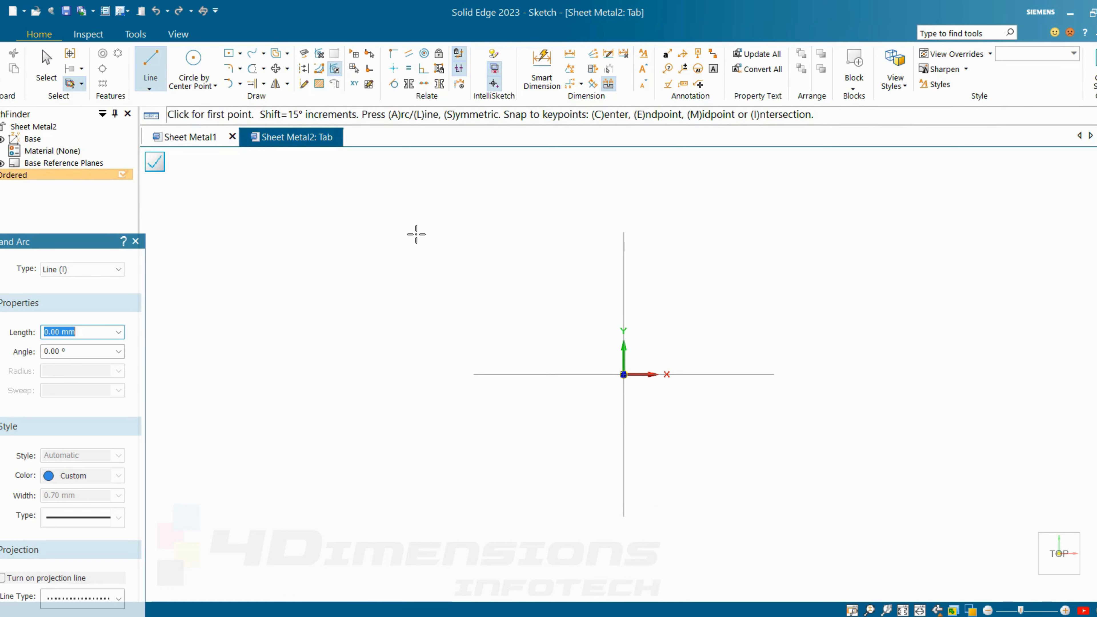
pyautogui.click(239, 53)
pyautogui.click(283, 87)
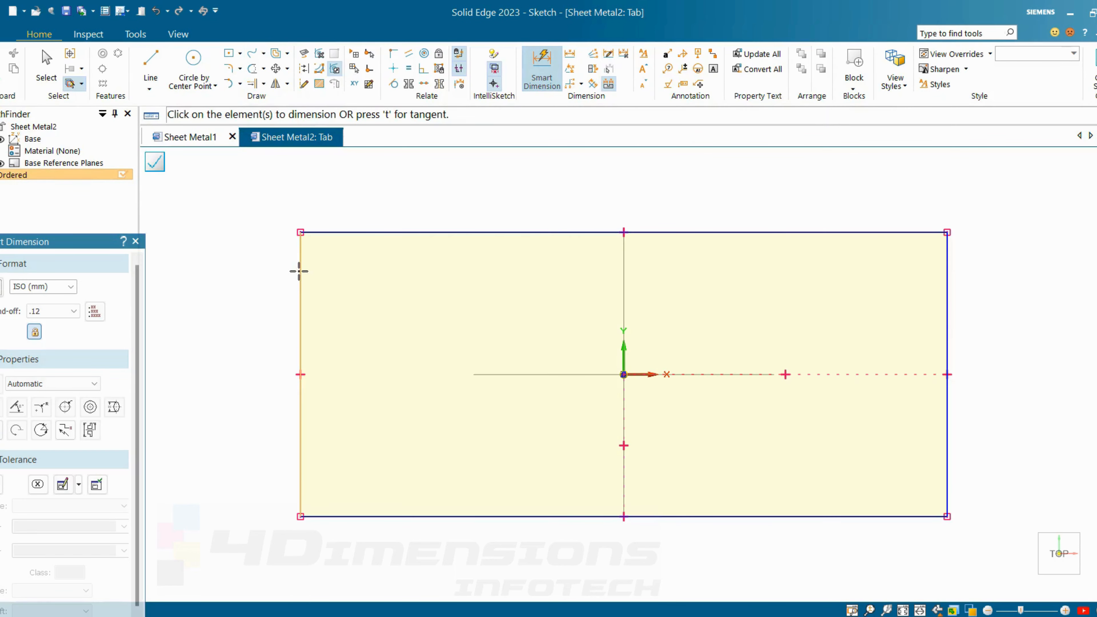
pyautogui.click(947, 368)
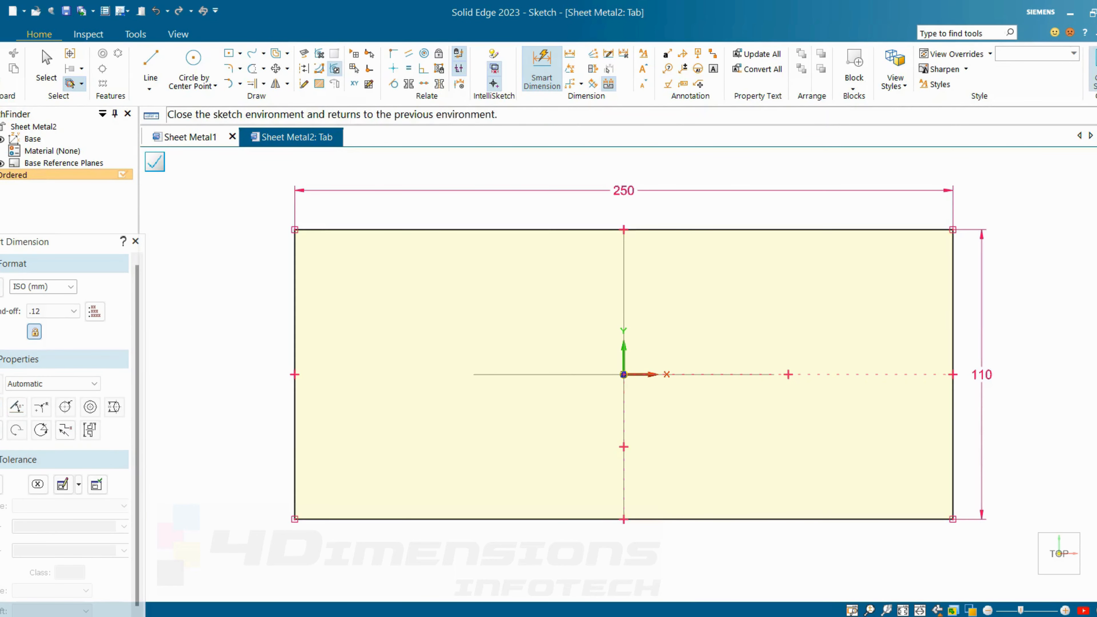
pyautogui.click(155, 162)
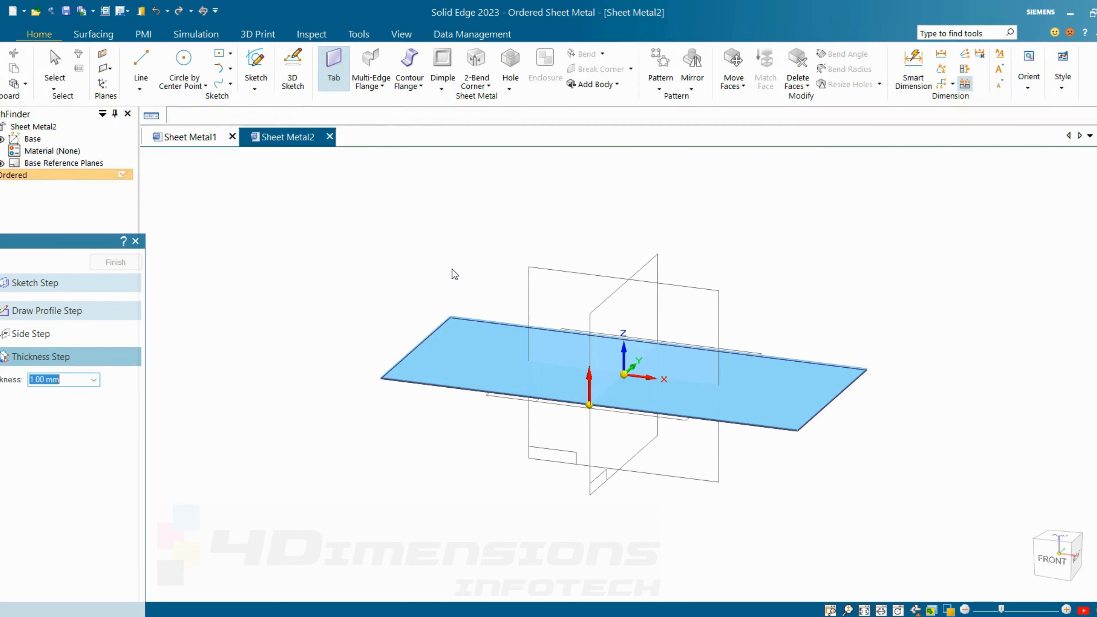
# - Create the tab from the rectangle with a thickness of 1 mm upward, and finish it
pyautogui.click(452, 269)
pyautogui.click(120, 267)
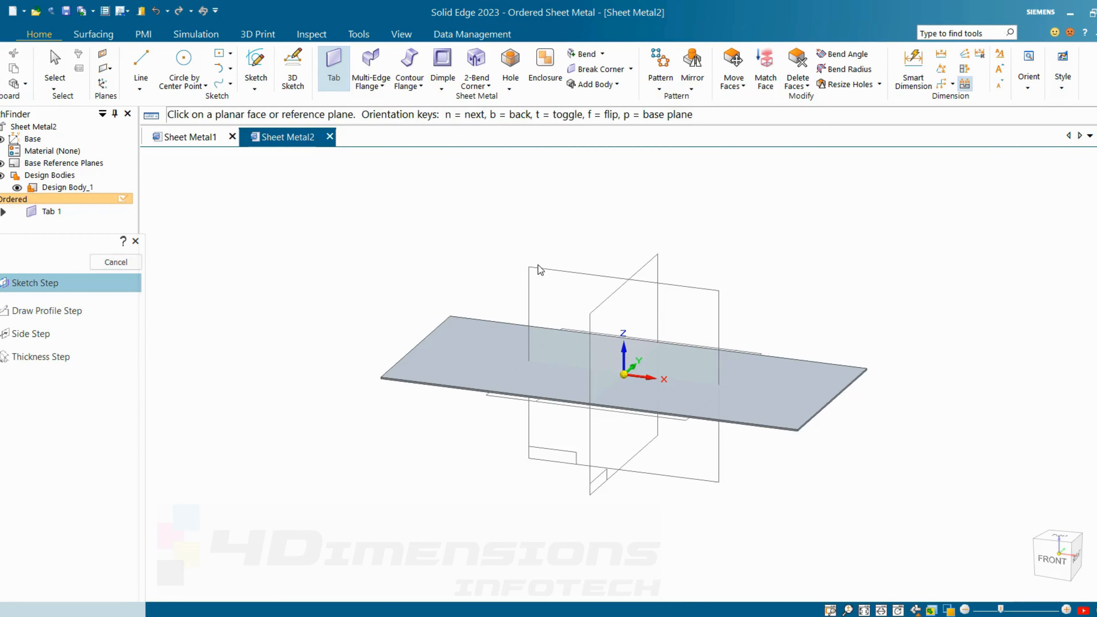
pyautogui.moveTo(617, 362)
pyautogui.mouseDown(button='middle')
pyautogui.moveTo(623, 462)
pyautogui.moveTo(618, 366)
pyautogui.mouseUp(button='middle')
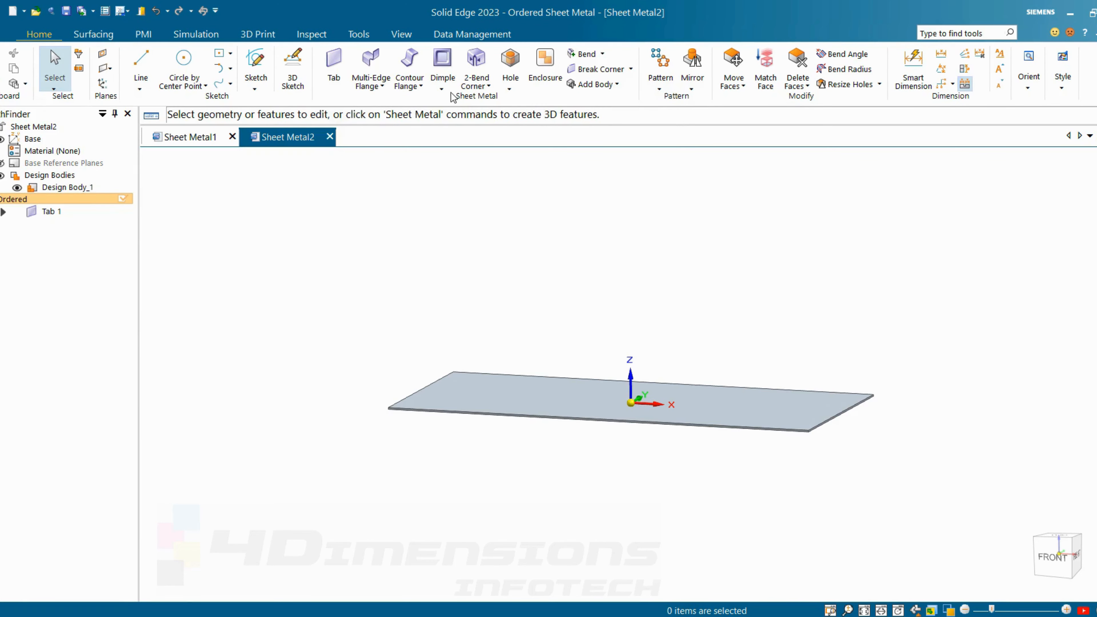
# - Start a hem on the plate's short edge at the negative X end and inspect the folded preview up close
pyautogui.click(417, 87)
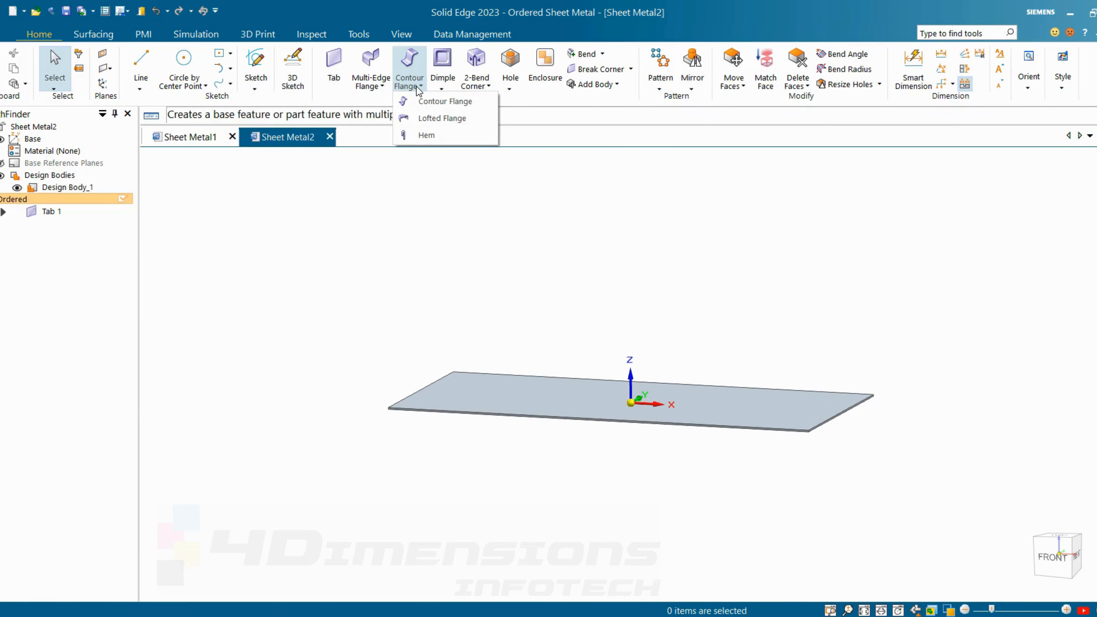
pyautogui.click(432, 136)
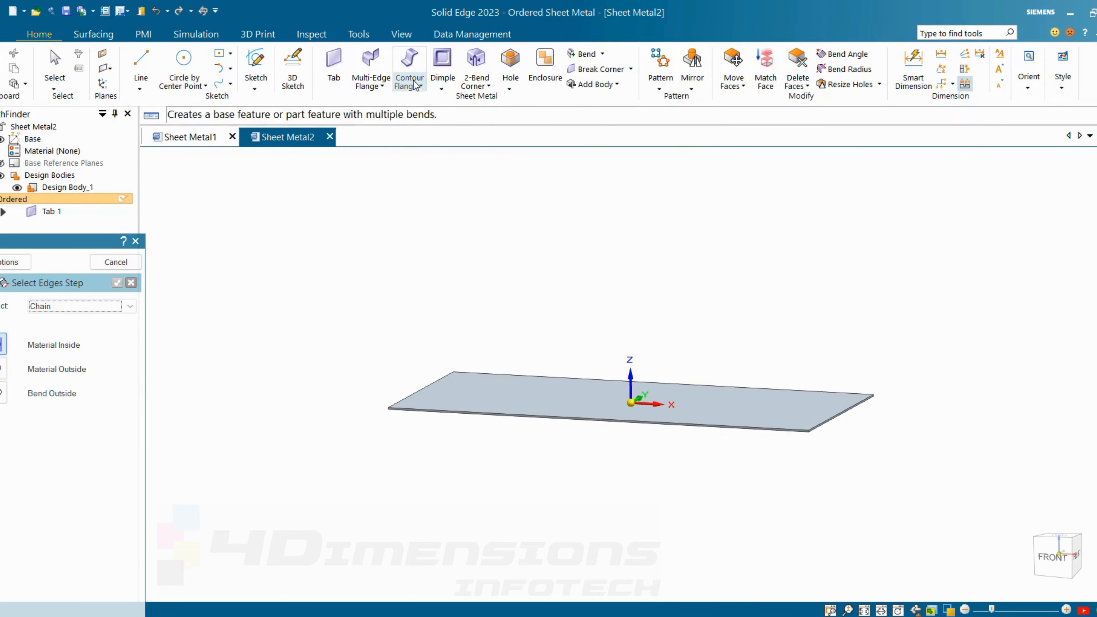
pyautogui.moveTo(618, 315)
pyautogui.mouseDown(button='middle')
pyautogui.moveTo(608, 326)
pyautogui.moveTo(629, 335)
pyautogui.moveTo(641, 292)
pyautogui.moveTo(625, 326)
pyautogui.mouseUp(button='middle')
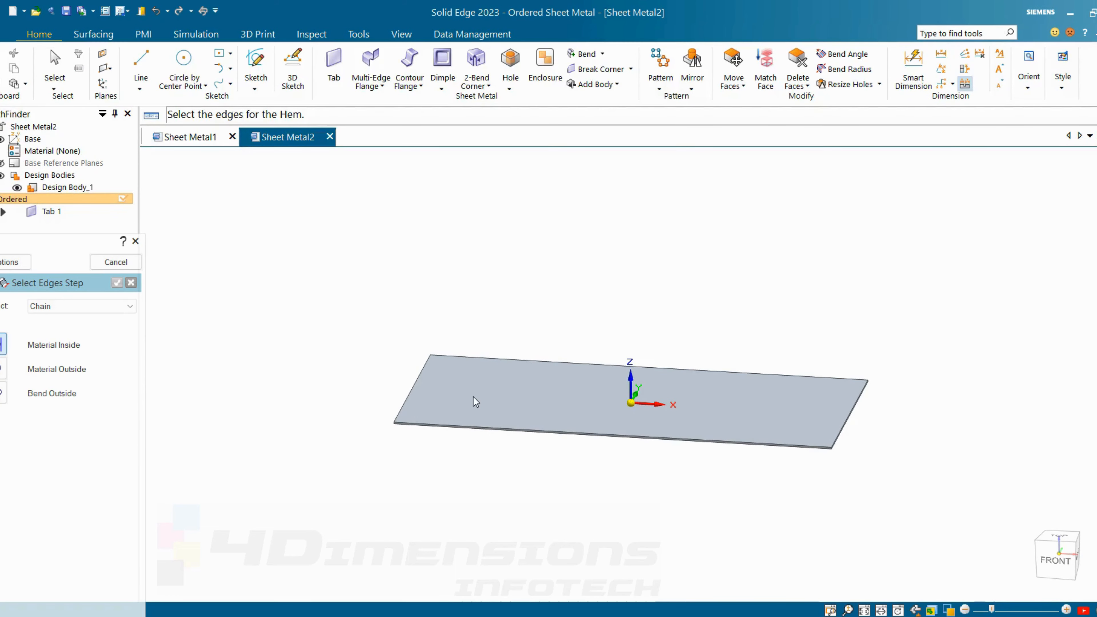
pyautogui.scroll(2, 475, 402)
pyautogui.moveTo(507, 398); pyautogui.dragTo(437, 345, button='middle')
pyautogui.click(385, 315)
pyautogui.scroll(-1, 437, 346)
pyautogui.scroll(7, 370, 378)
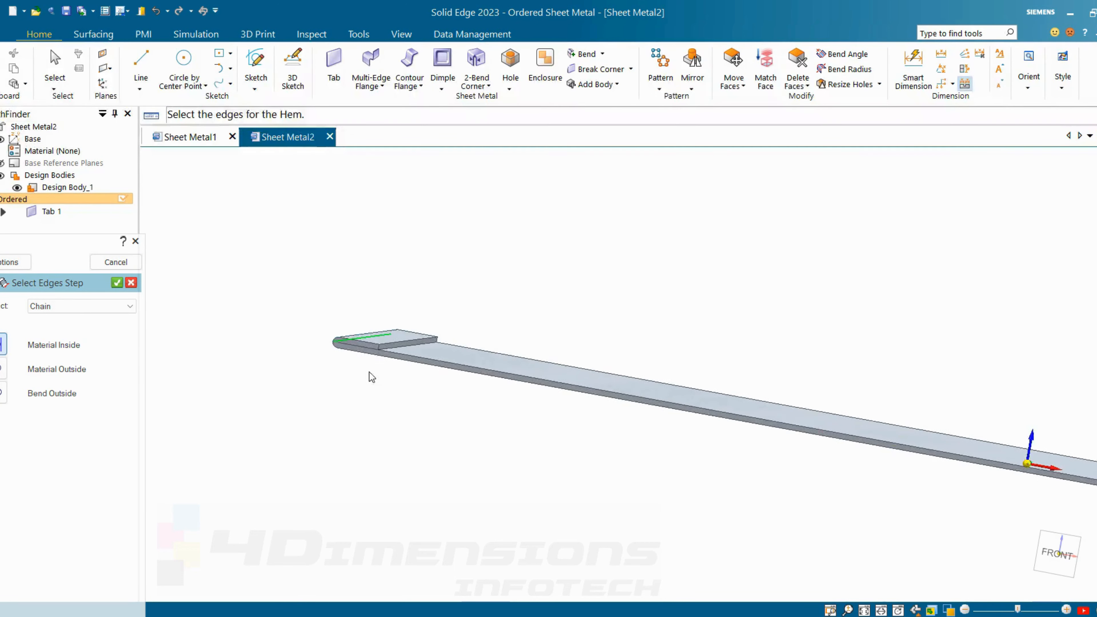
pyautogui.moveTo(355, 361)
pyautogui.mouseDown(button='middle')
pyautogui.moveTo(394, 326)
pyautogui.moveTo(372, 353)
pyautogui.mouseUp(button='middle')
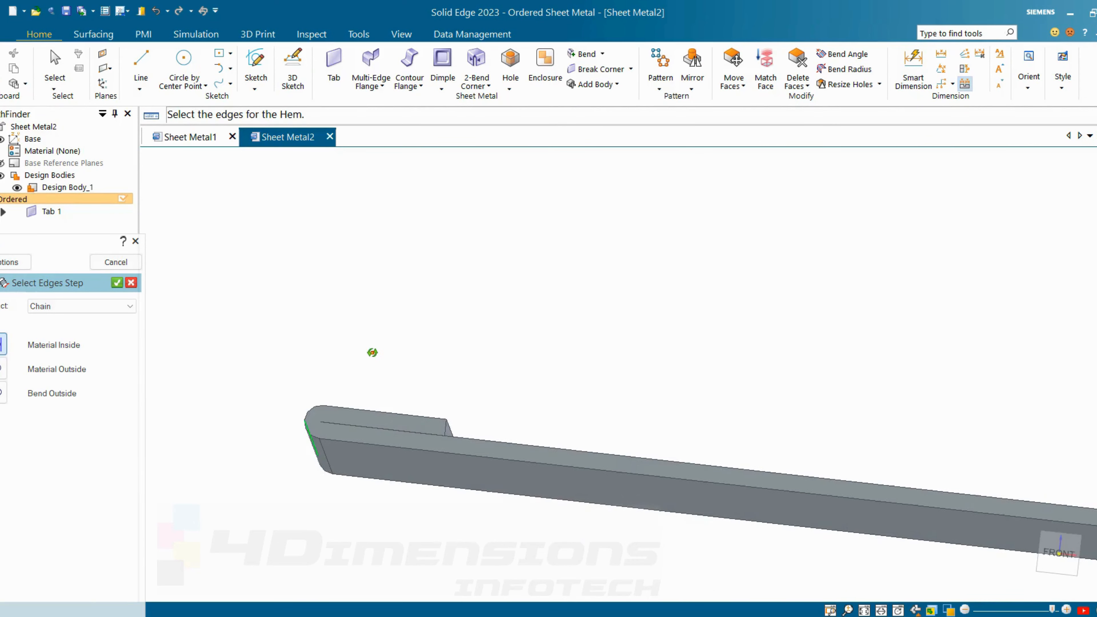
pyautogui.scroll(2, 406, 424)
pyautogui.moveTo(410, 452); pyautogui.dragTo(394, 431, button='middle')
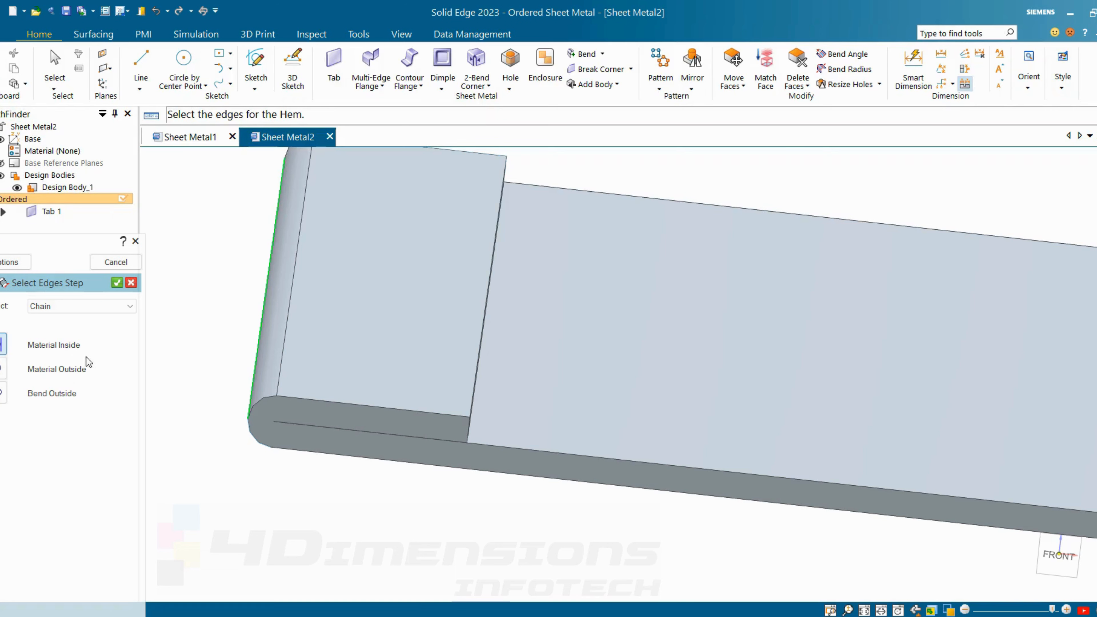
# - Compare the Material Outside placement of the hem with Material Inside, and return to Material Inside
pyautogui.click(51, 373)
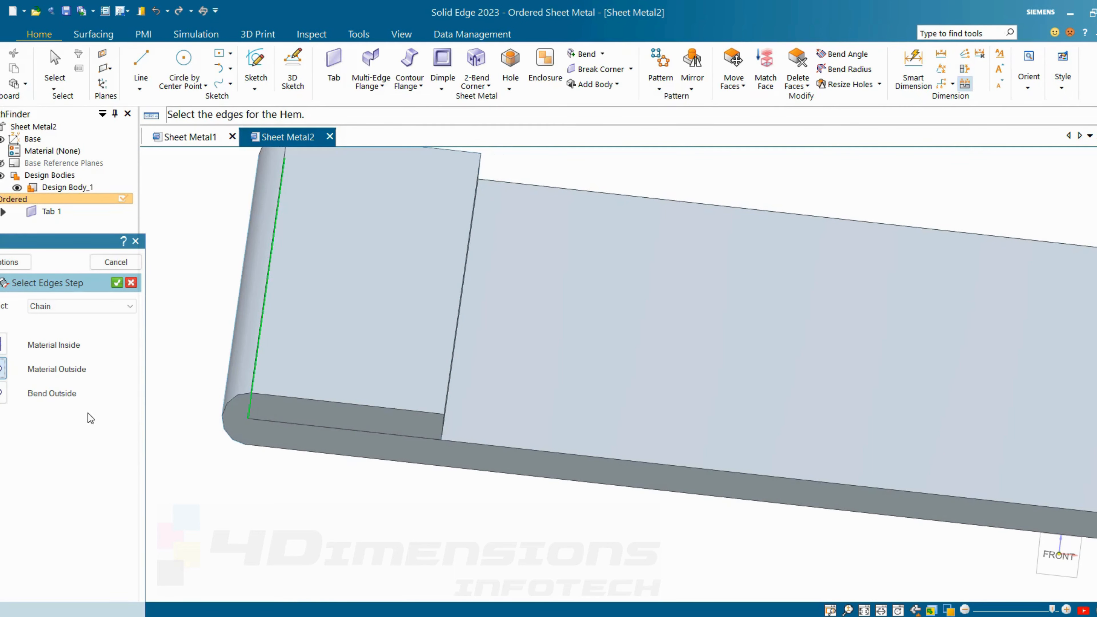
pyautogui.click(2, 347)
pyautogui.click(2, 368)
pyautogui.click(4, 348)
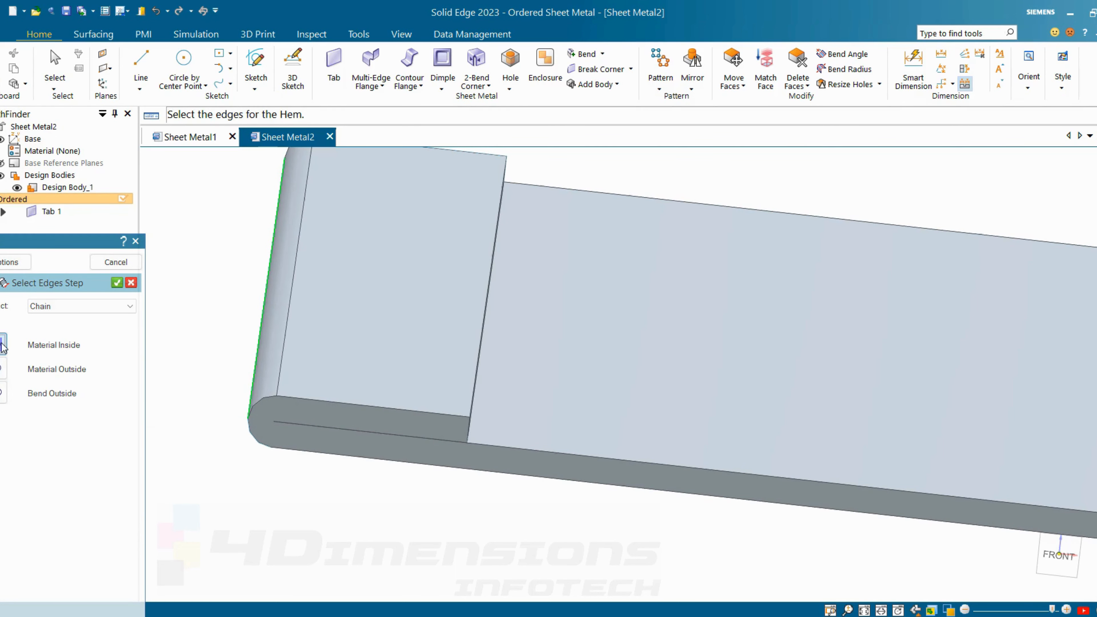
# - Compare the Closed and Open profiles in the hem options and choose Open
pyautogui.click(10, 263)
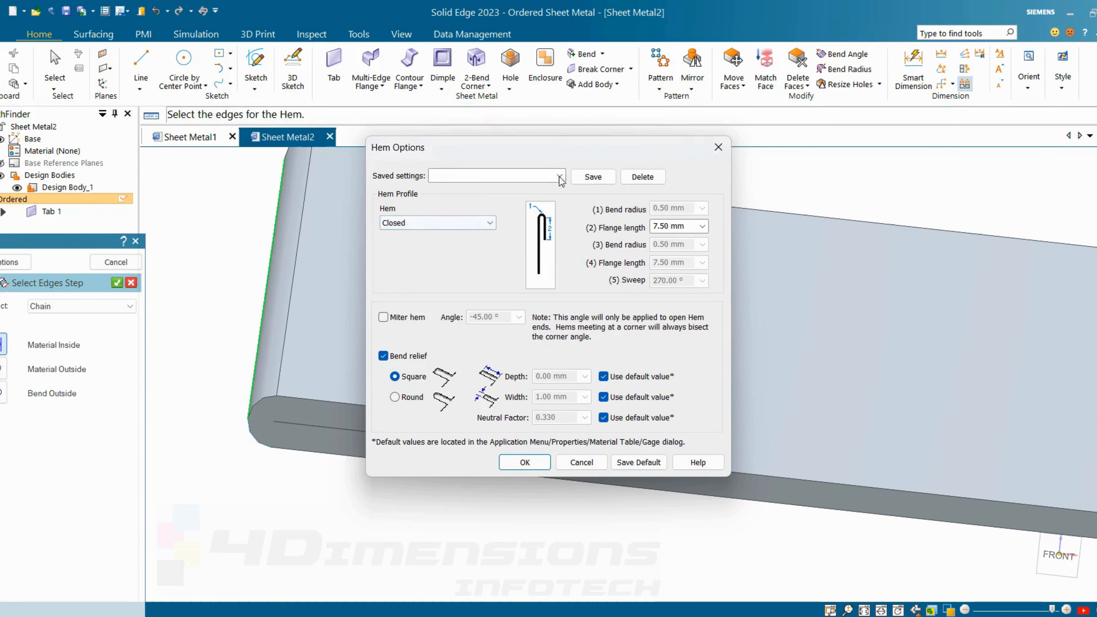
pyautogui.moveTo(561, 144); pyautogui.dragTo(821, 92)
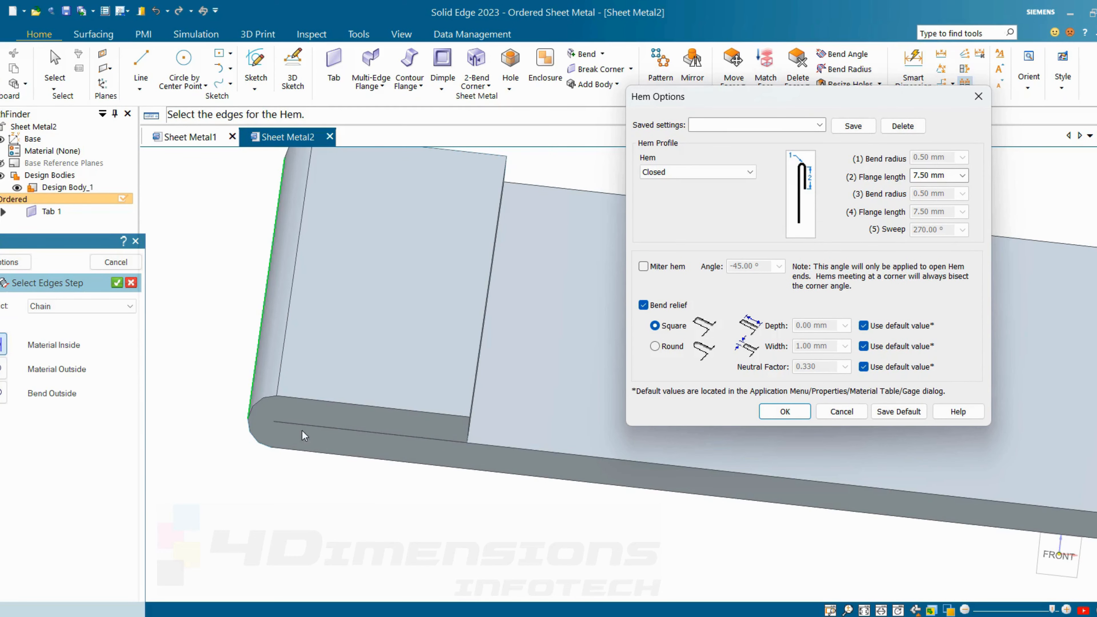
pyautogui.click(736, 176)
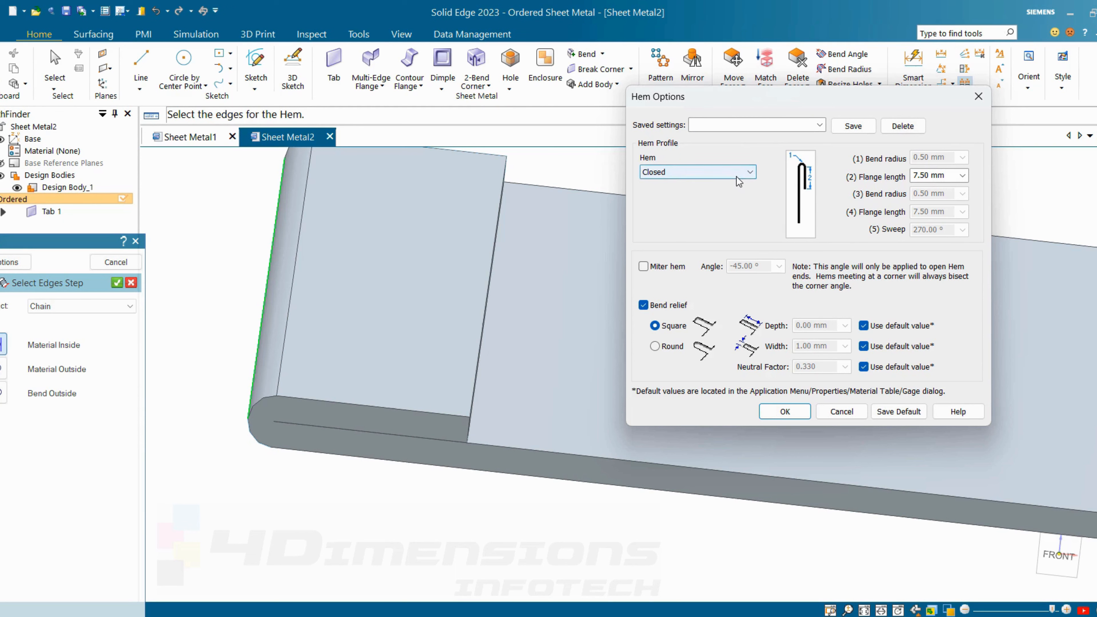
pyautogui.click(667, 195)
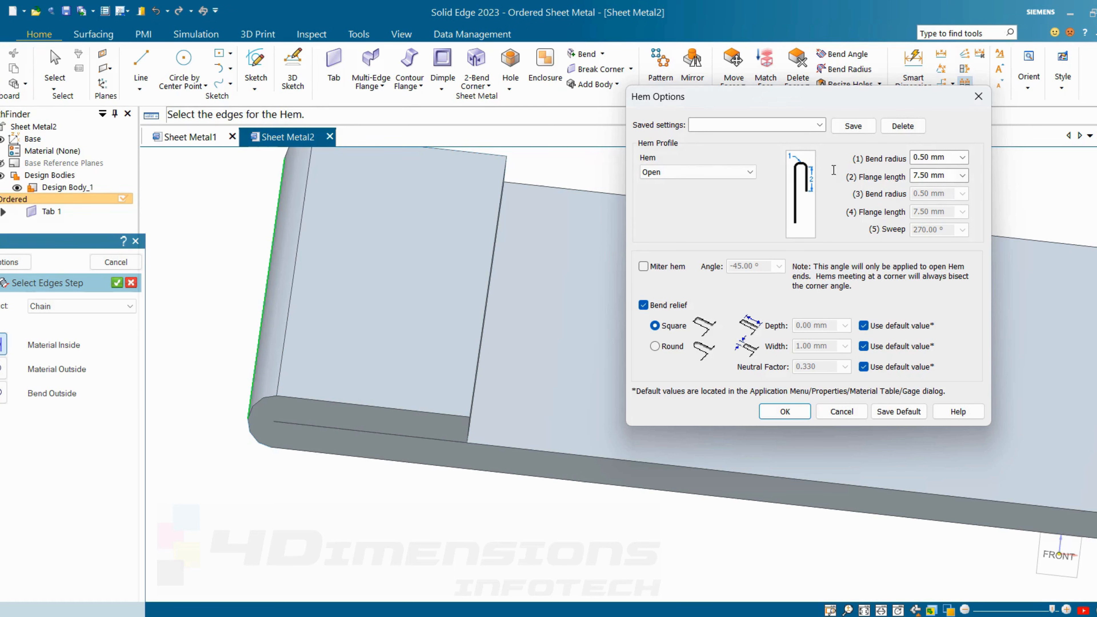
pyautogui.click(736, 172)
pyautogui.click(668, 184)
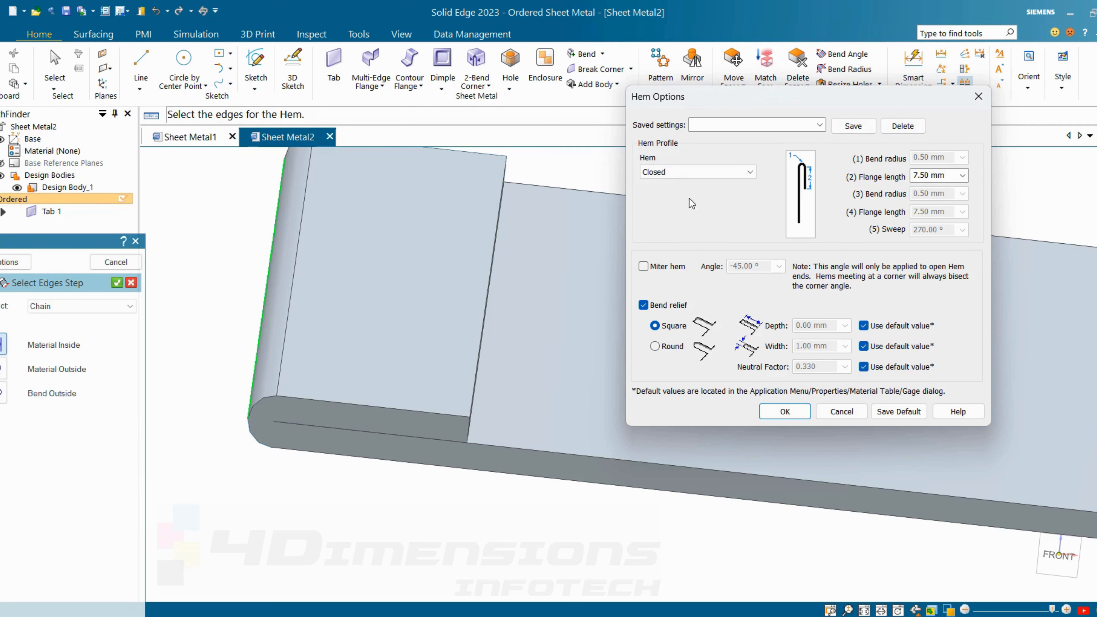
pyautogui.click(683, 173)
pyautogui.click(662, 199)
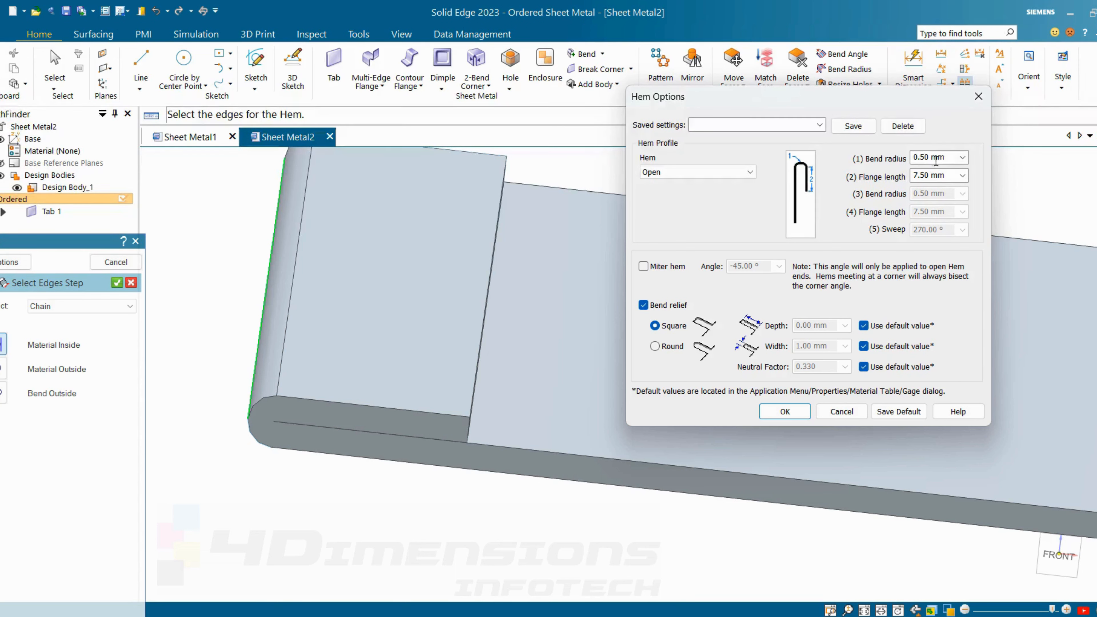
# - Set the open hem's bend radius to 2 mm, apply the options and inspect the preview
pyautogui.click(955, 159)
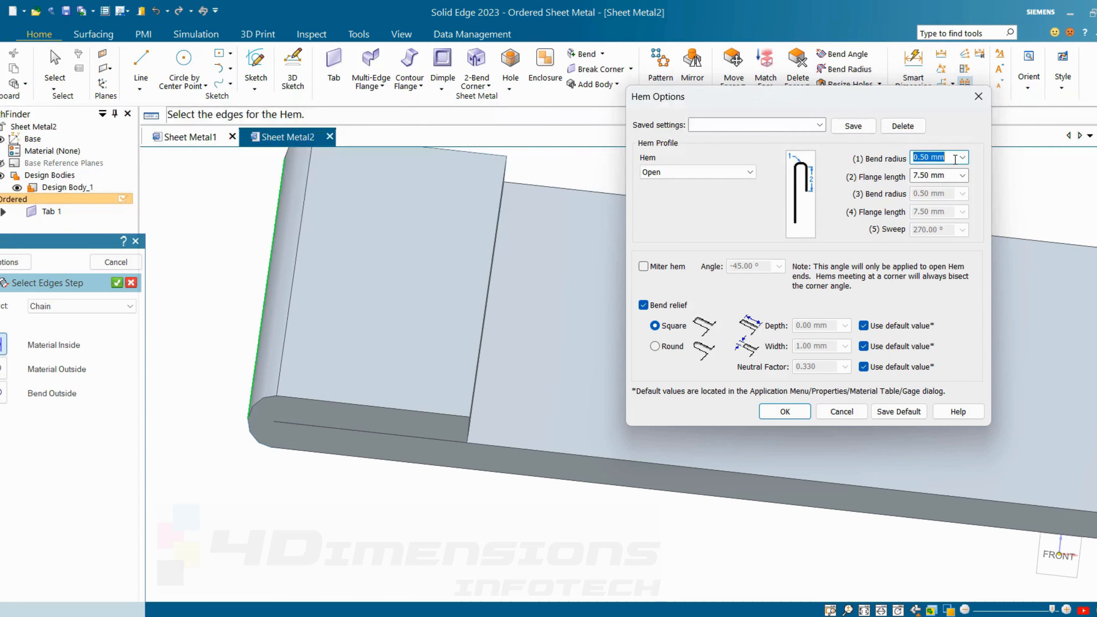
pyautogui.write('2.')
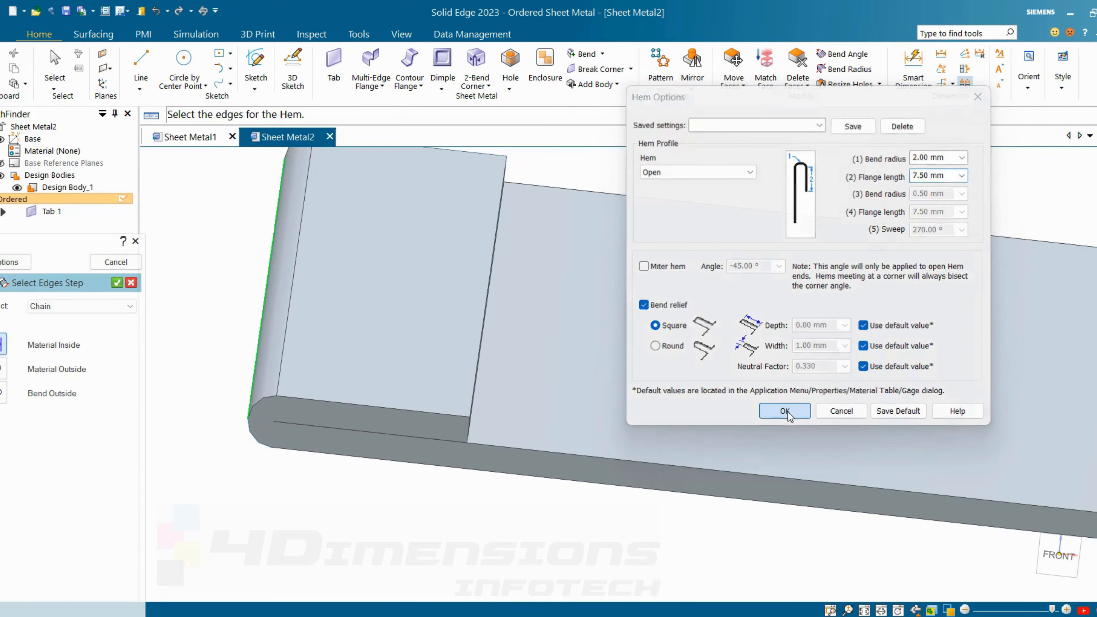
pyautogui.click(784, 411)
pyautogui.scroll(2, 380, 364)
pyautogui.scroll(-3, 381, 363)
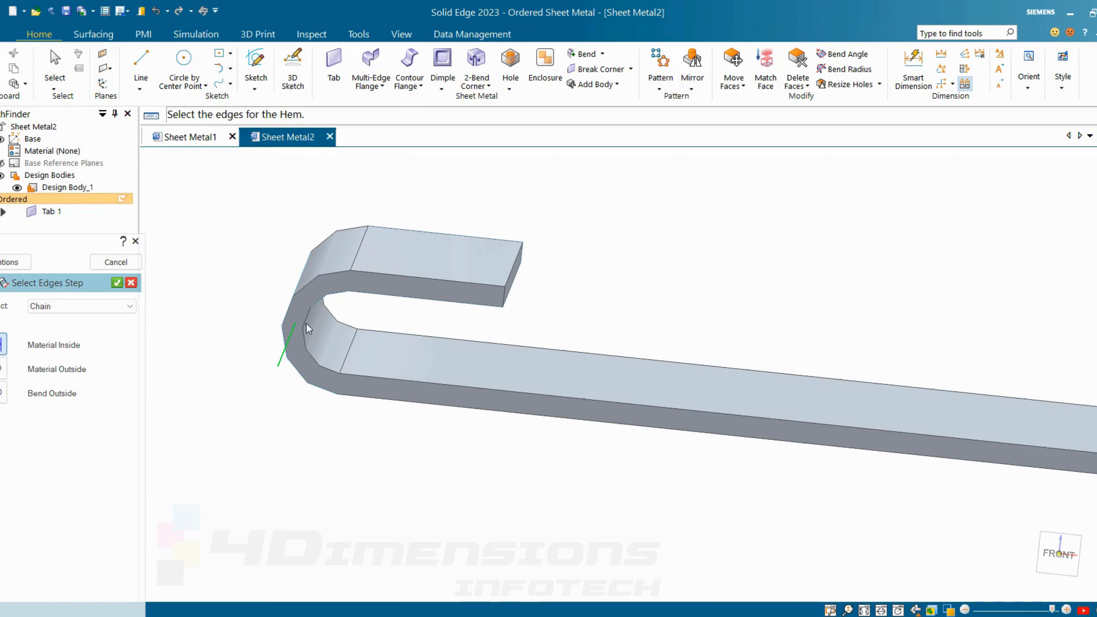
# - Change the hem profile to S-Flange with a first bend radius of 1 mm, and apply it
pyautogui.click(9, 264)
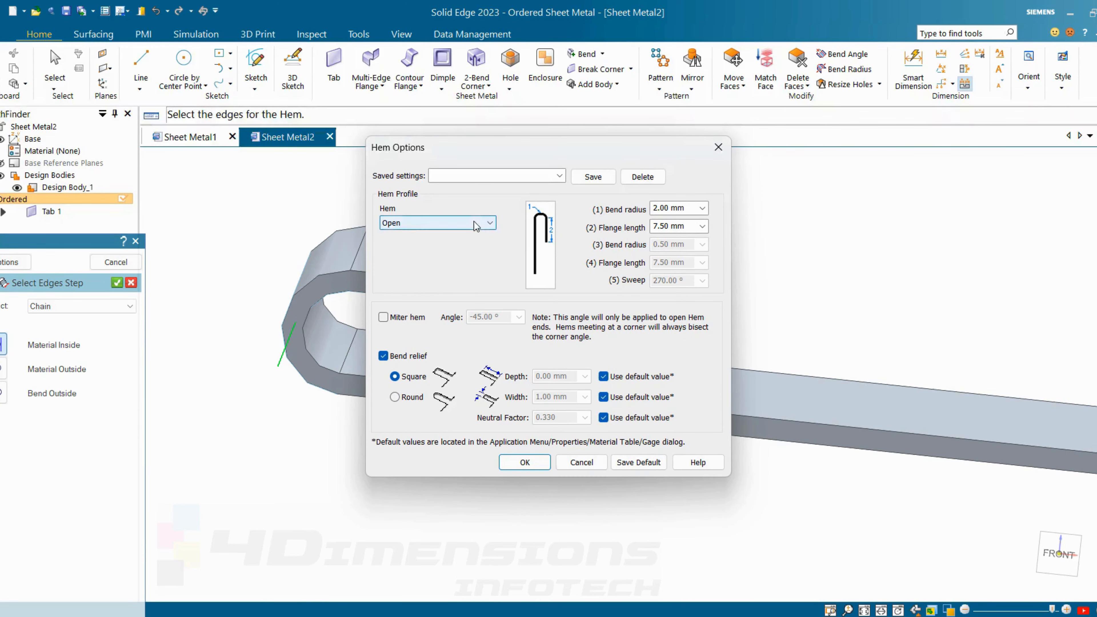
pyautogui.click(474, 221)
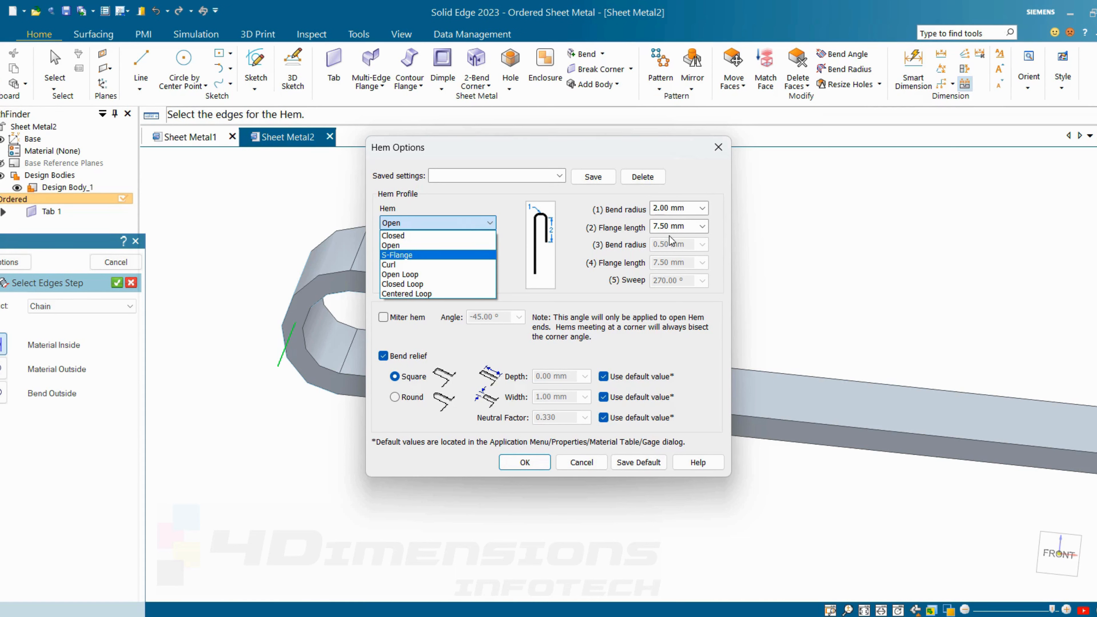
pyautogui.click(407, 258)
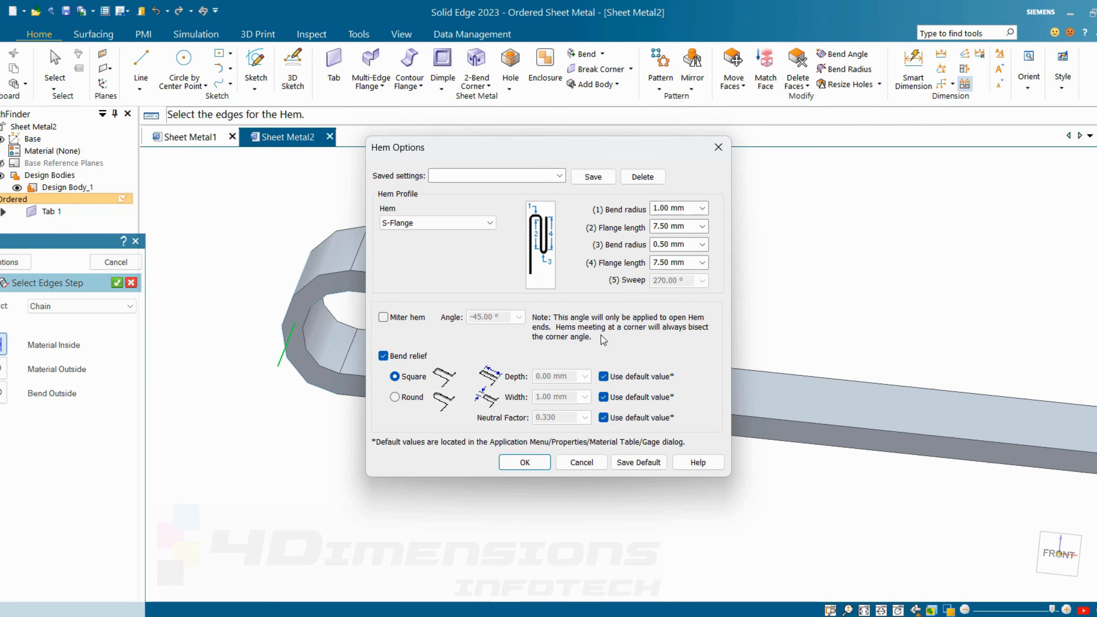
pyautogui.click(525, 462)
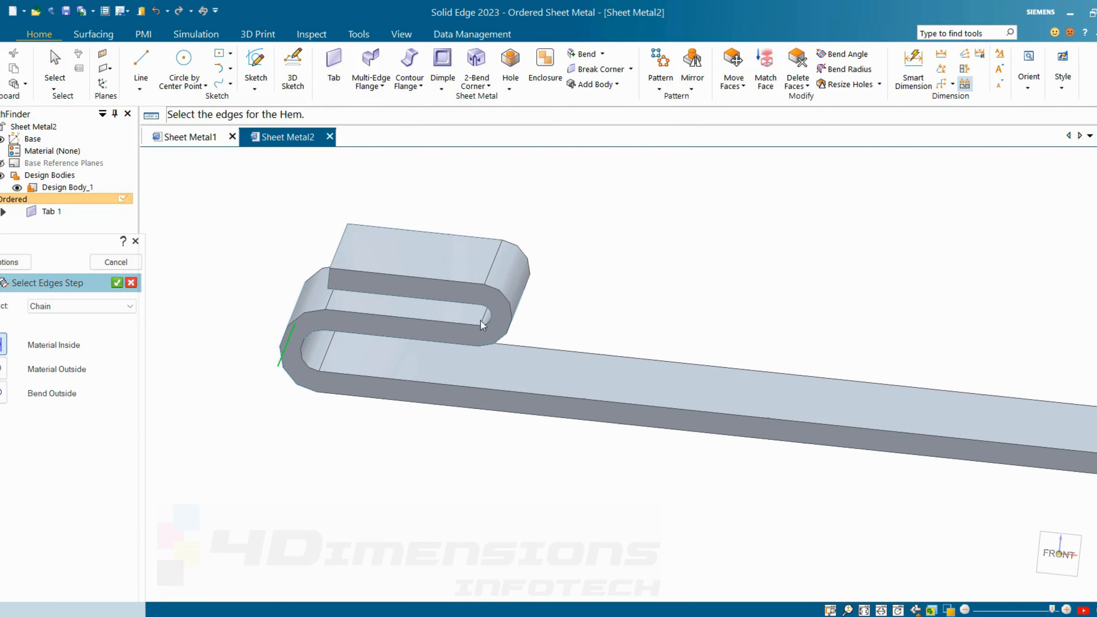
# - Change the hem profile to Curl, apply it and inspect the preview on the plate edge
pyautogui.click(13, 262)
pyautogui.click(437, 223)
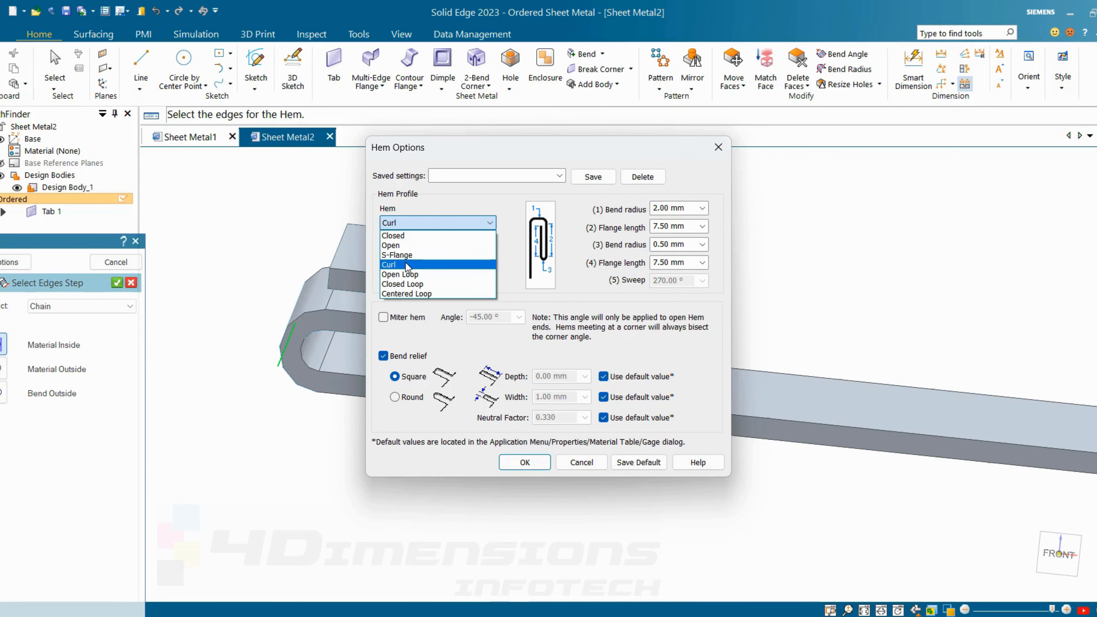
pyautogui.click(407, 265)
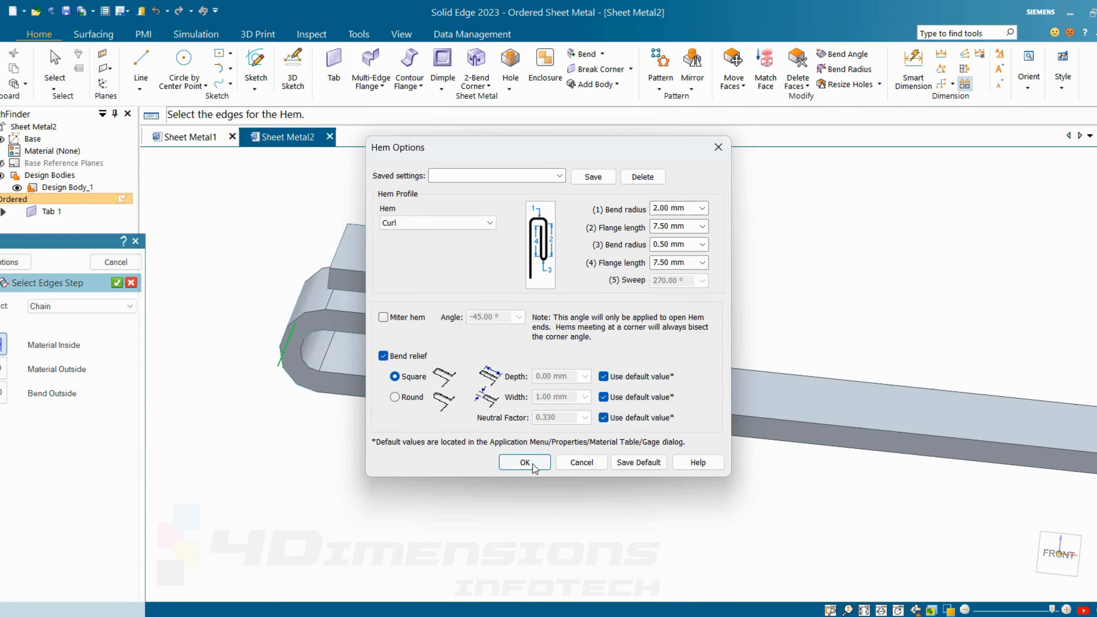
pyautogui.click(524, 463)
pyautogui.scroll(3, 583, 305)
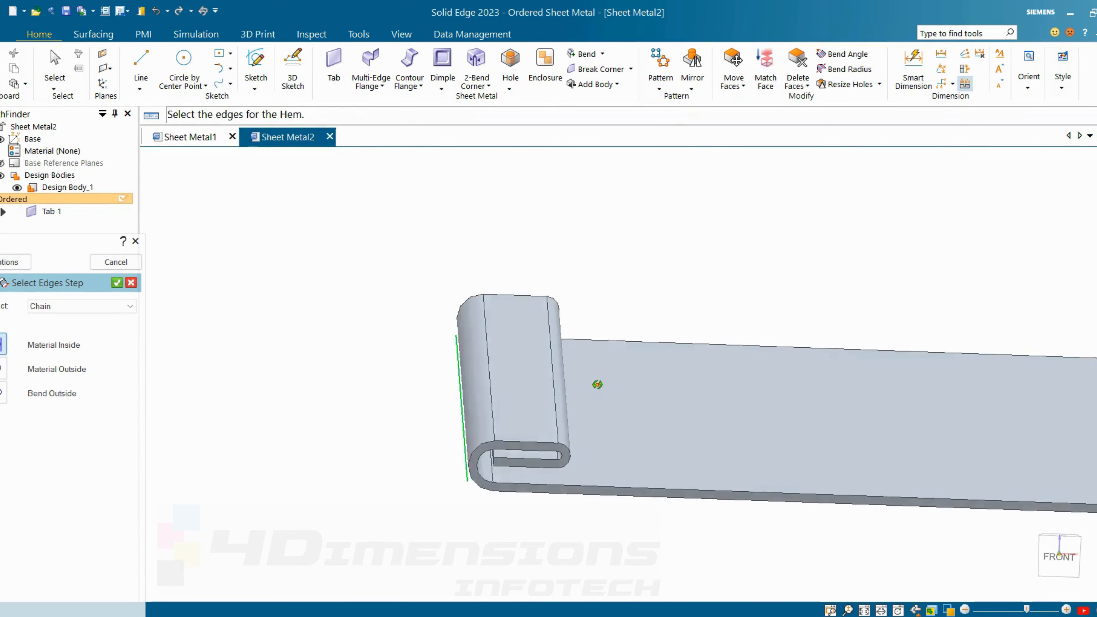
pyautogui.moveTo(598, 384)
pyautogui.mouseDown(button='middle')
pyautogui.moveTo(590, 353)
pyautogui.moveTo(581, 380)
pyautogui.mouseUp(button='middle')
# - Switch the hem profile to Open Loop, apply it and examine the loop on the plate edge
pyautogui.click(13, 262)
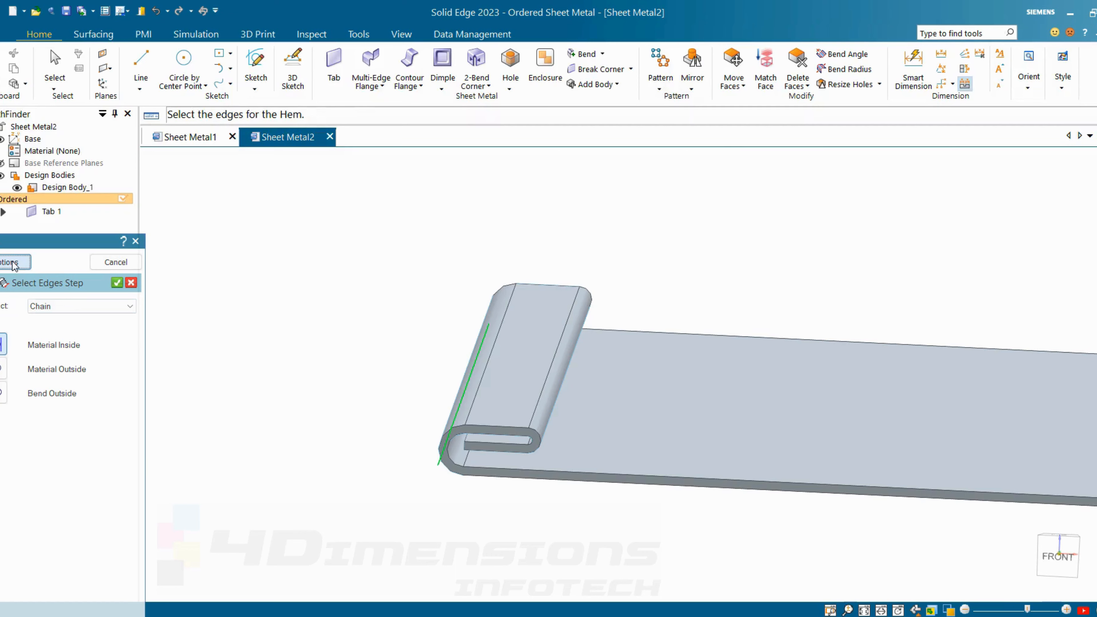
pyautogui.click(440, 222)
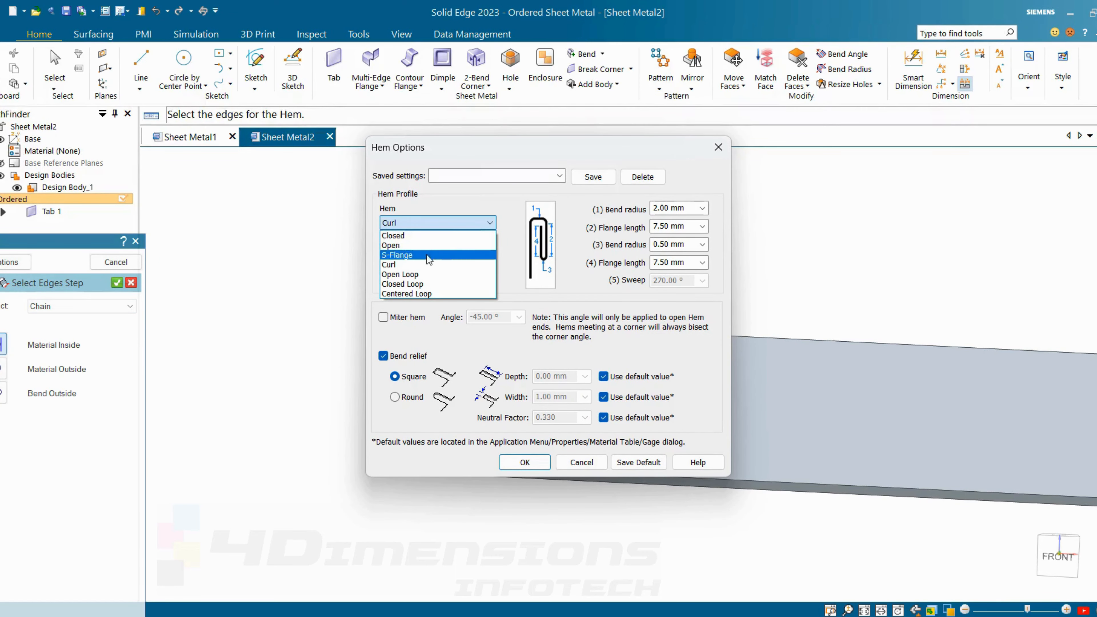
pyautogui.click(414, 275)
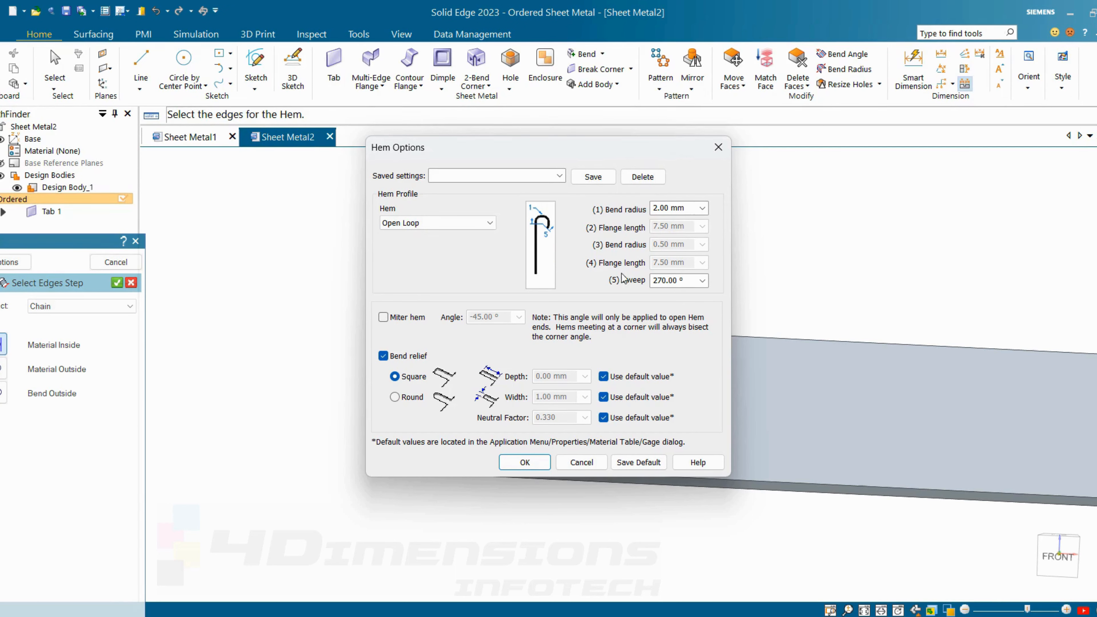
pyautogui.click(525, 462)
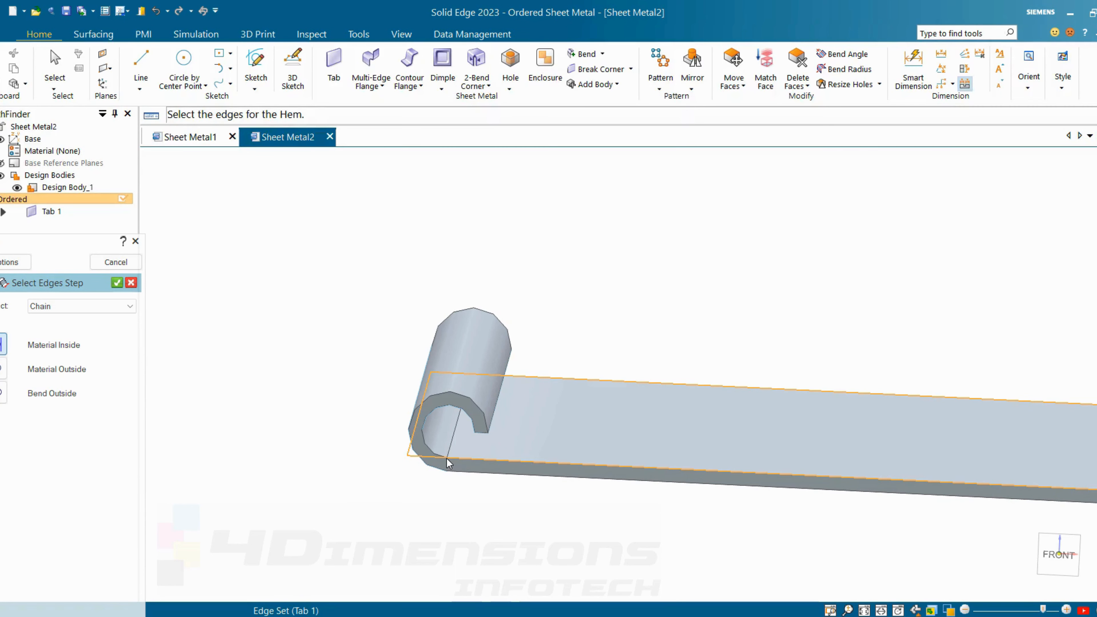
pyautogui.click(422, 426)
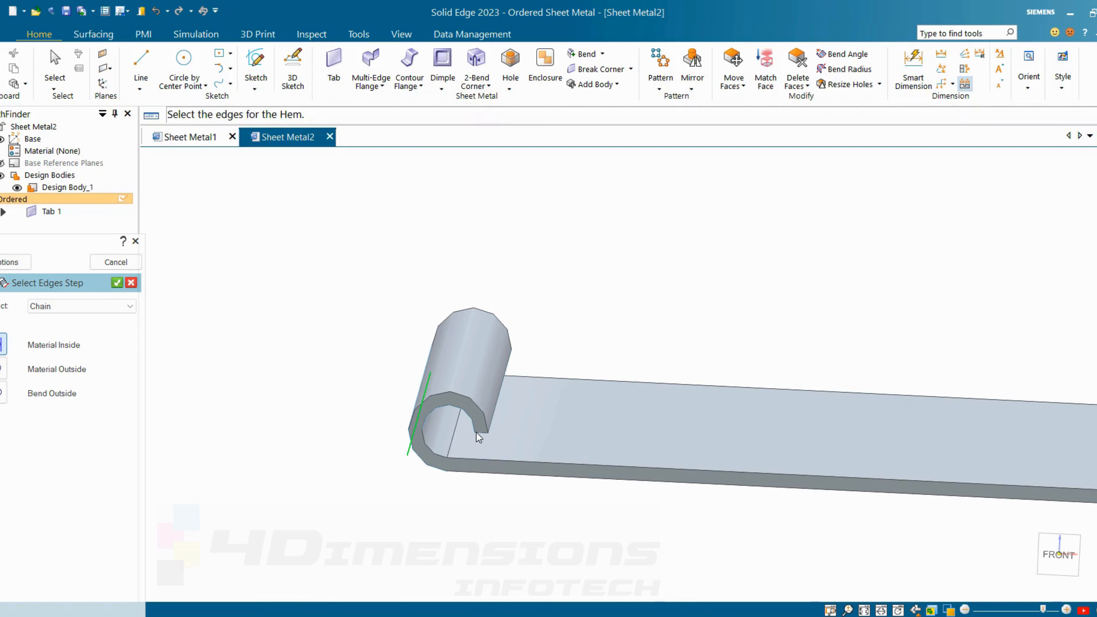
# - Set the open loop hem's sweep angle to 180° and apply it to the preview
pyautogui.click(12, 262)
pyautogui.doubleClick(683, 282)
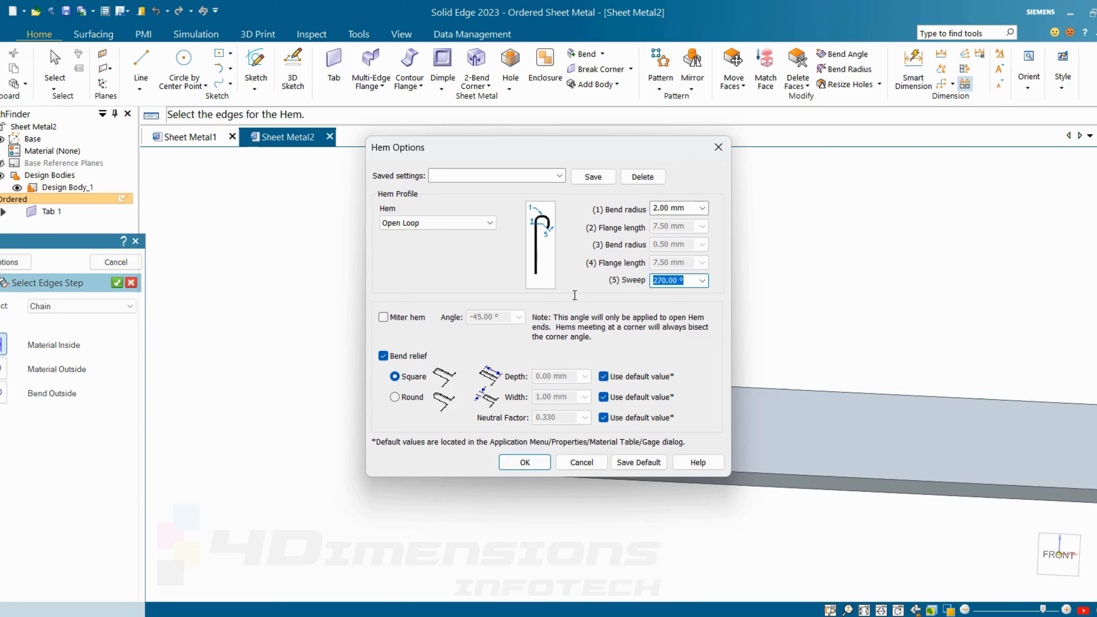
pyautogui.write('180')
pyautogui.click(525, 462)
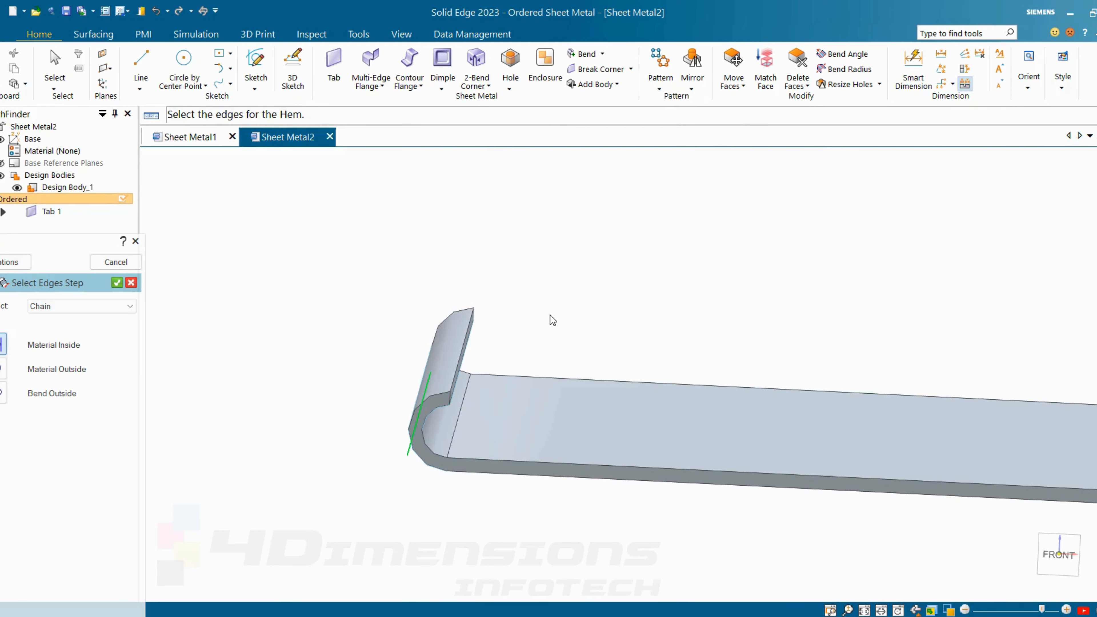
pyautogui.moveTo(553, 321); pyautogui.dragTo(531, 369, button='middle')
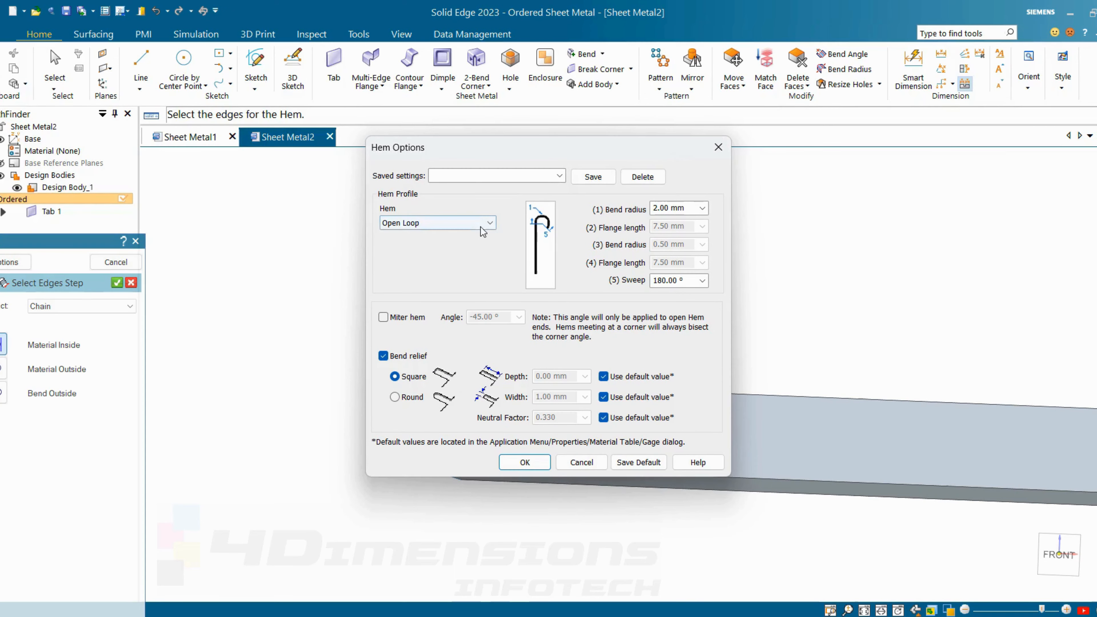
# - Change the hem profile to Closed Loop, apply the options and inspect its shape
pyautogui.click(481, 227)
pyautogui.click(435, 287)
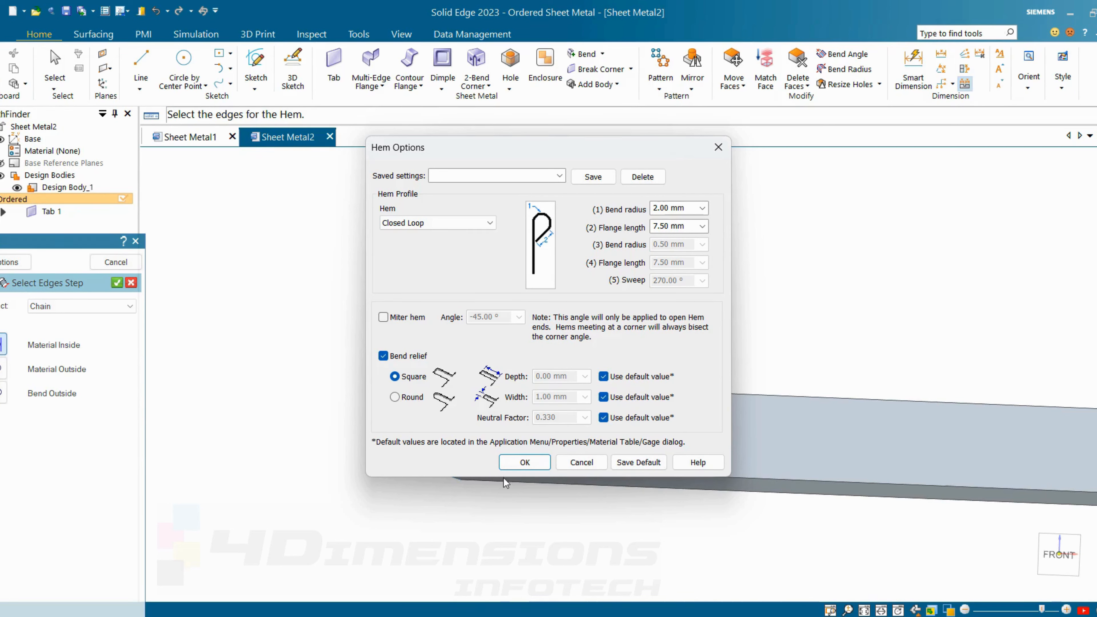
pyautogui.click(535, 465)
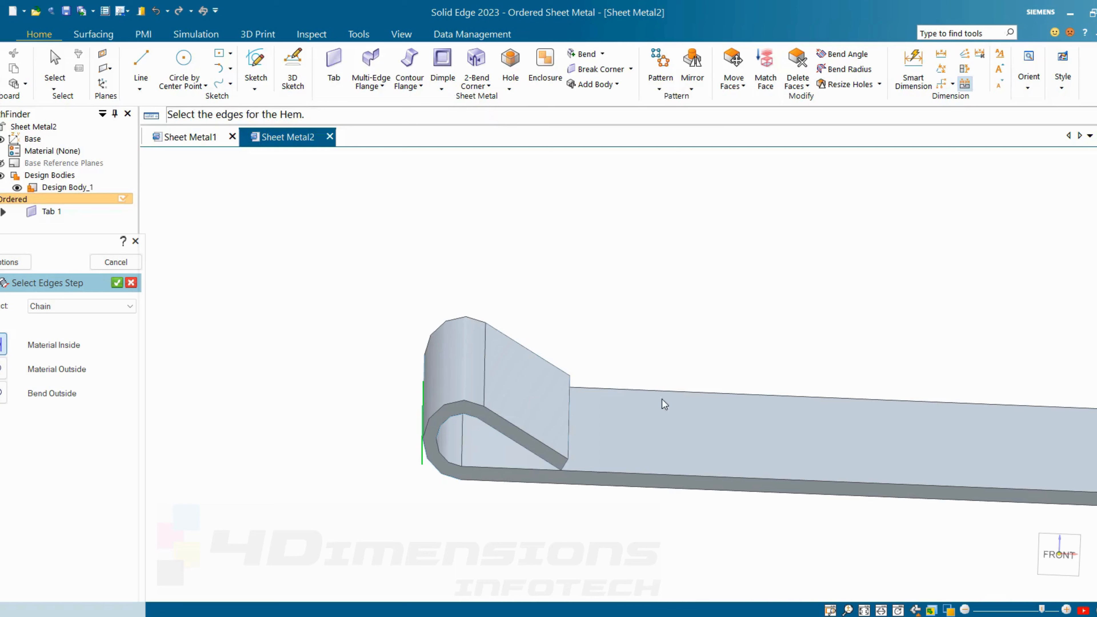
pyautogui.moveTo(588, 434); pyautogui.dragTo(602, 395, button='middle')
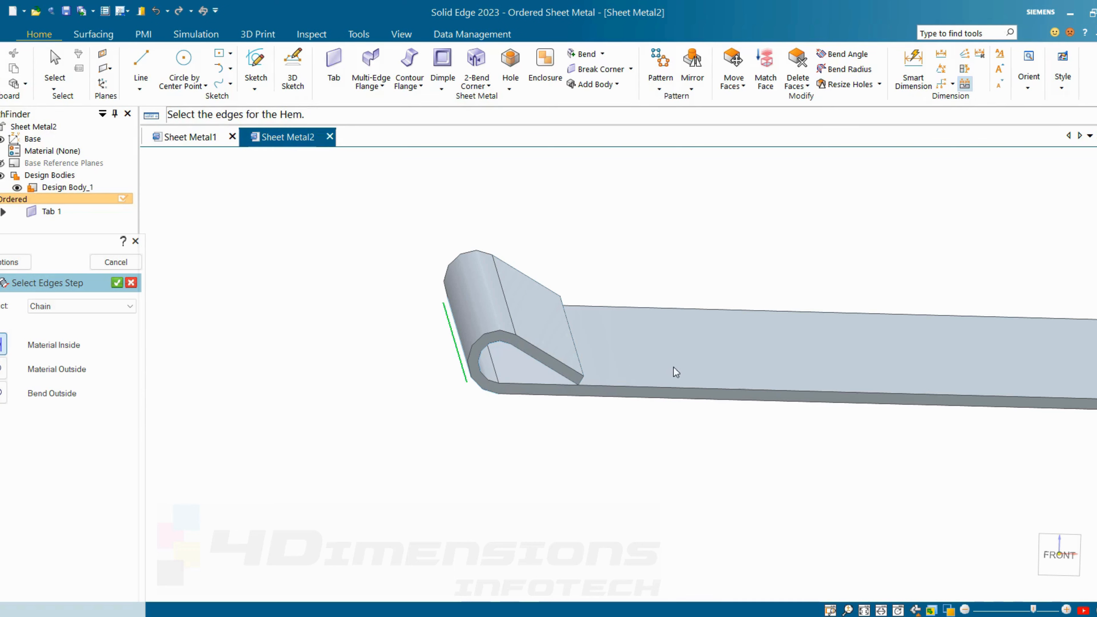
# - Set the closed loop hem's bend radius to 0.5 mm, apply it and inspect the preview
pyautogui.click(10, 265)
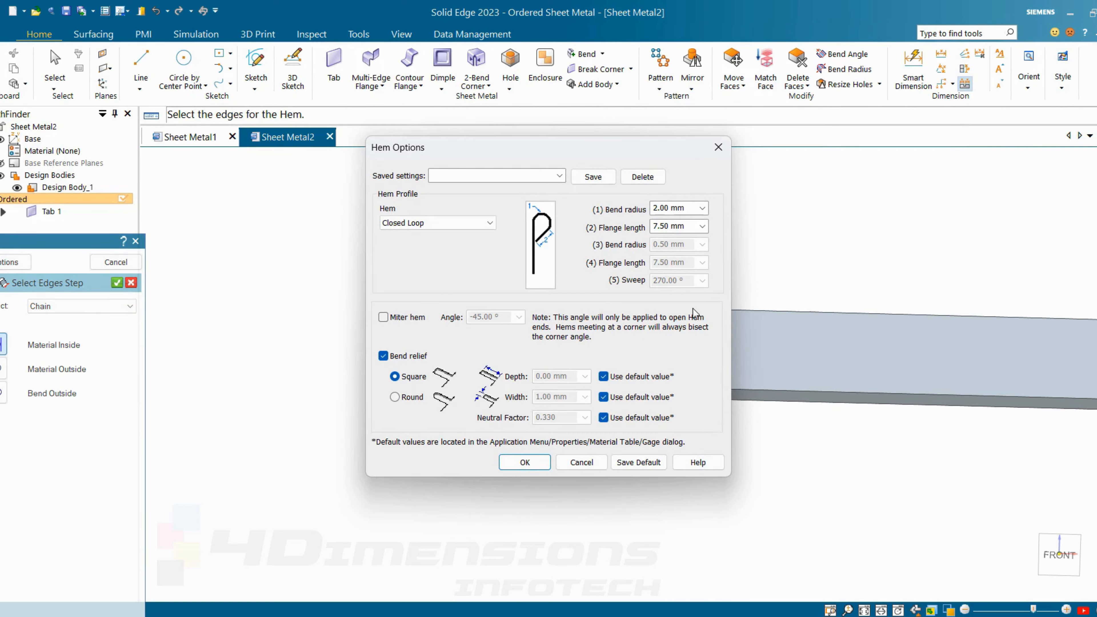
pyautogui.click(682, 210)
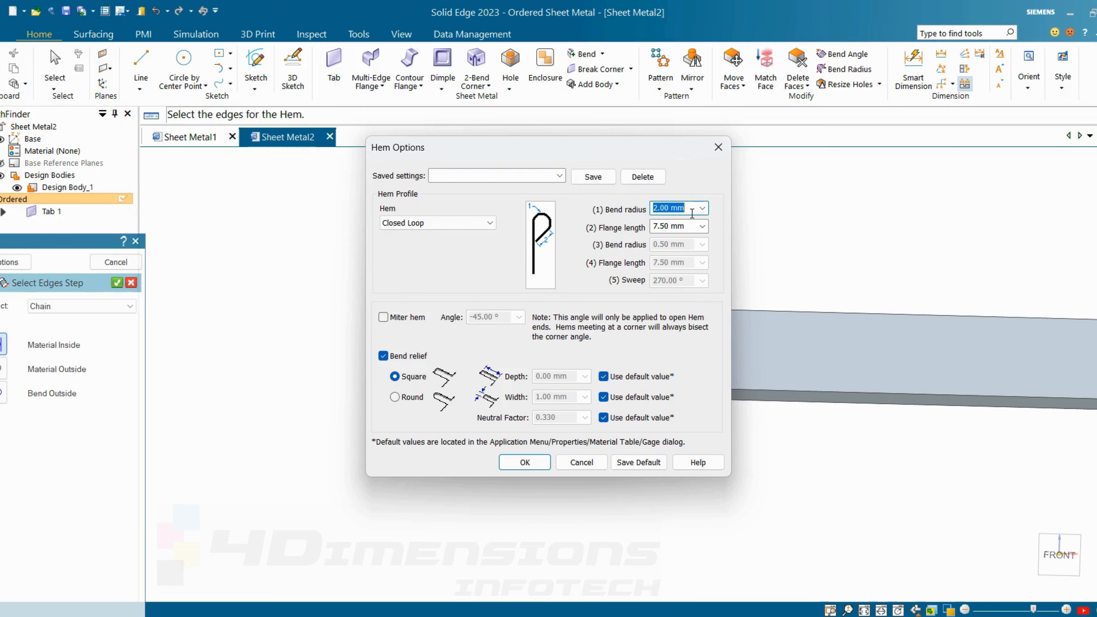
pyautogui.write('.5')
pyautogui.press('Return')
pyautogui.scroll(4, 521, 384)
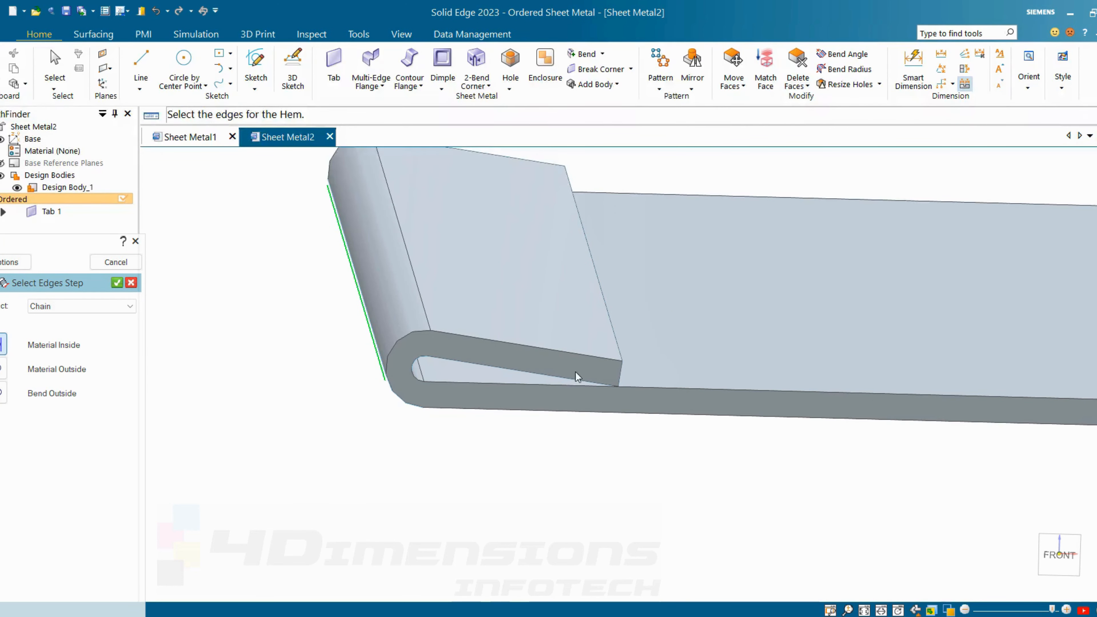
pyautogui.scroll(-2, 684, 343)
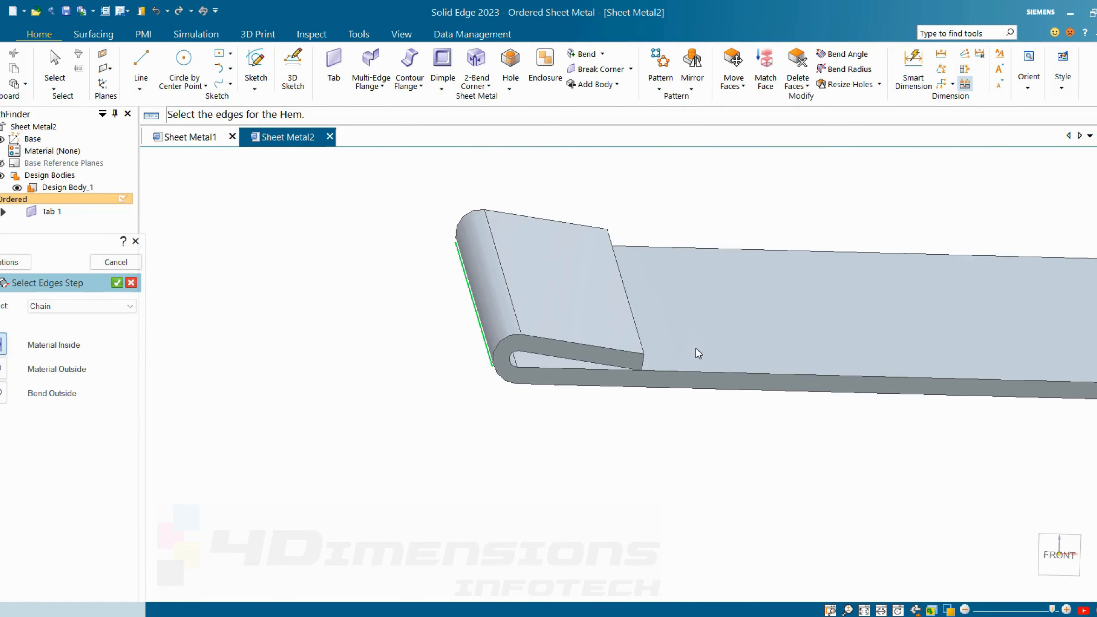
# - Change the hem profile to Centered Loop, apply the options and inspect the hem on the plate edge
pyautogui.click(13, 262)
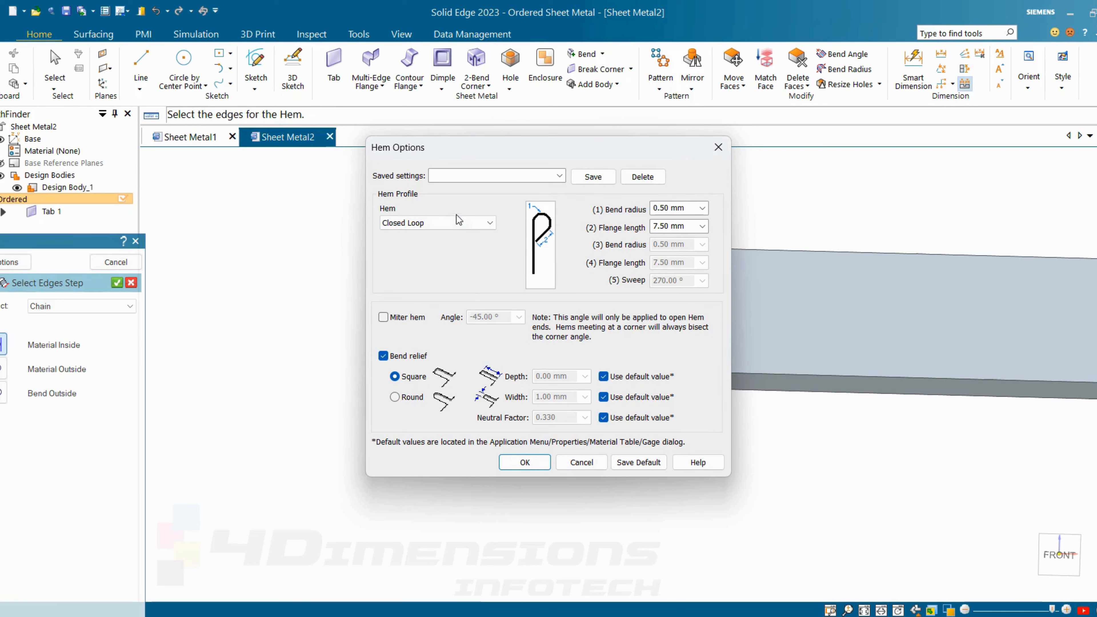
pyautogui.click(436, 222)
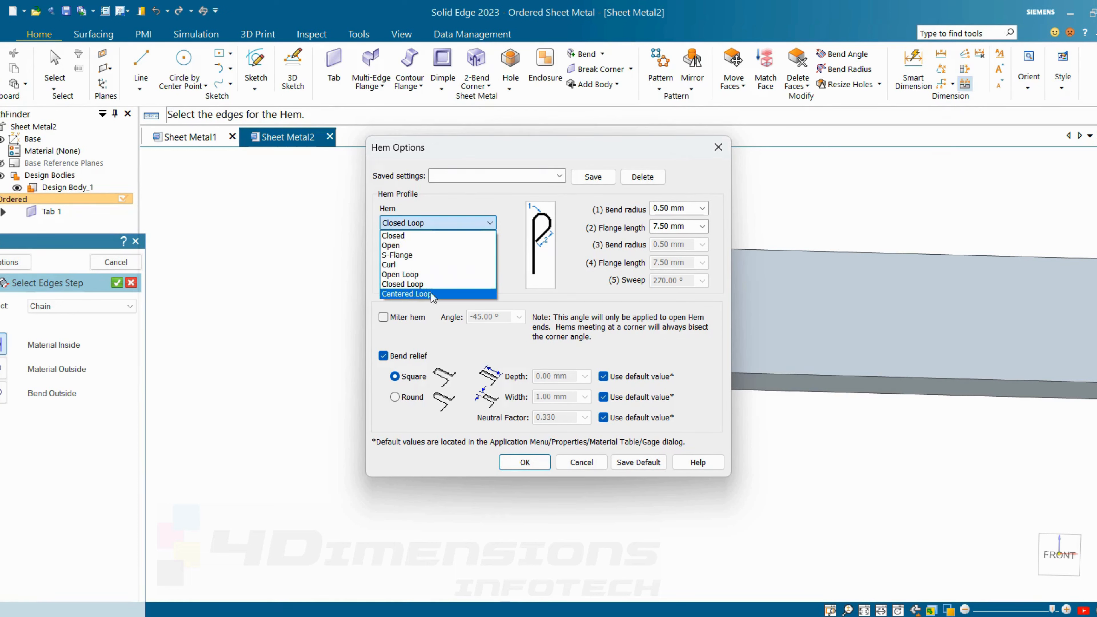
pyautogui.click(440, 295)
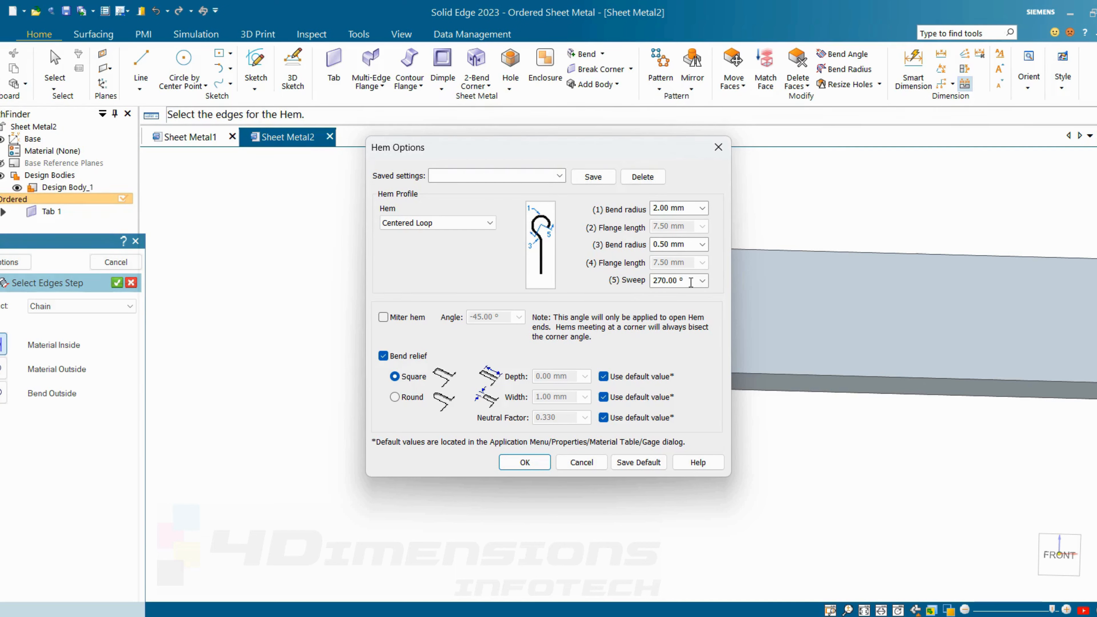
pyautogui.moveTo(691, 283); pyautogui.dragTo(626, 283)
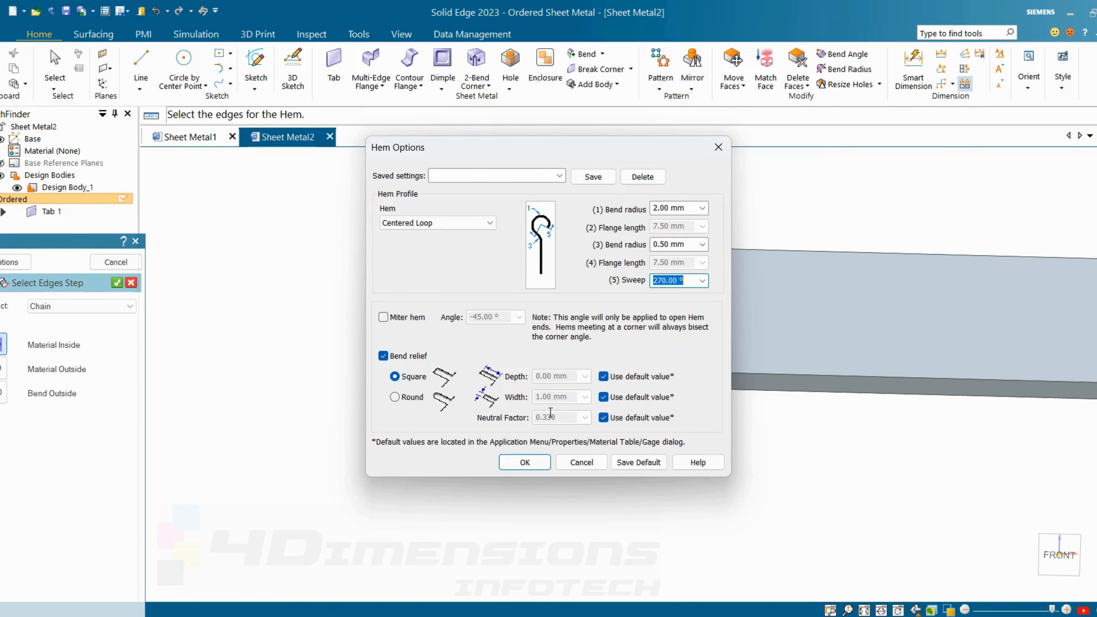
pyautogui.click(528, 466)
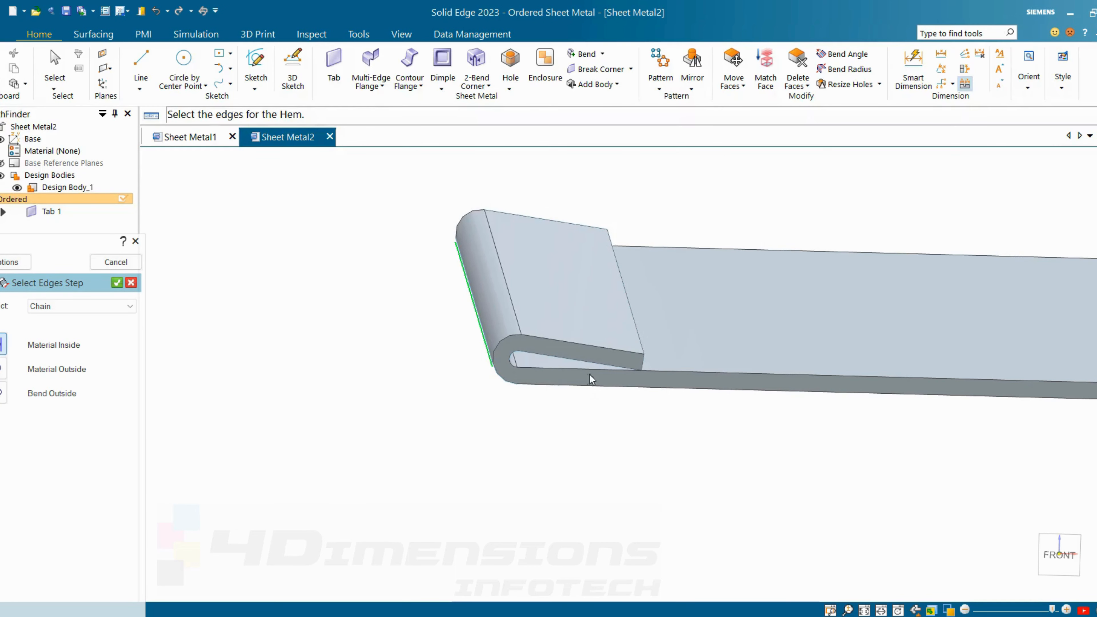
pyautogui.moveTo(538, 343); pyautogui.dragTo(637, 431, button='middle')
pyautogui.scroll(-2, 637, 431)
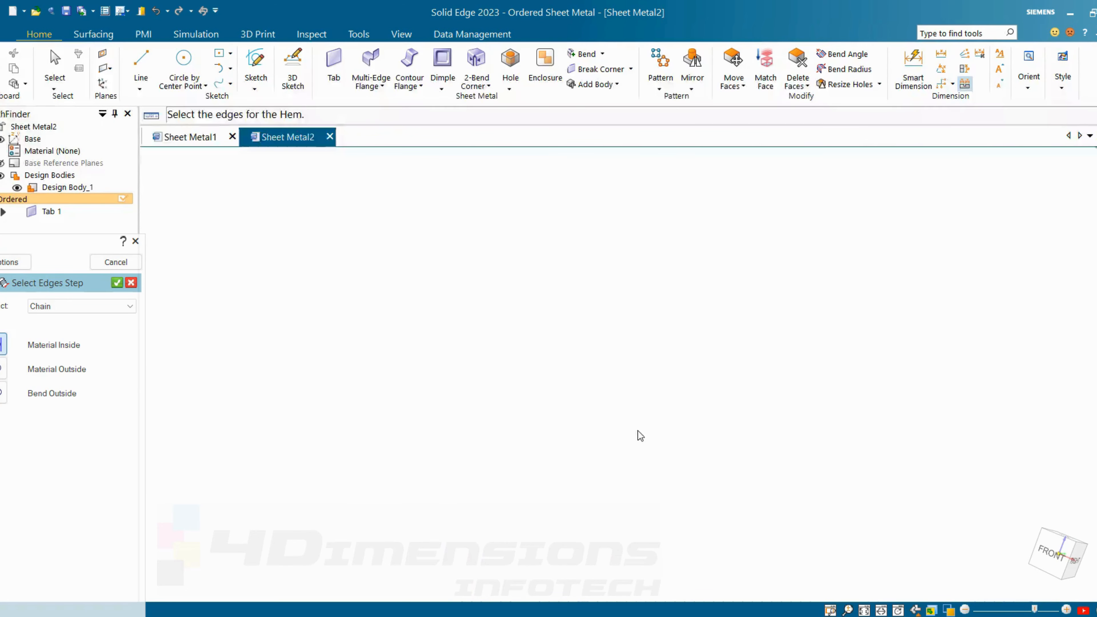
pyautogui.scroll(-3, 681, 416)
pyautogui.scroll(1, 767, 390)
pyautogui.moveTo(837, 410); pyautogui.dragTo(884, 391, button='middle')
pyautogui.moveTo(728, 333); pyautogui.dragTo(570, 347, button='middle')
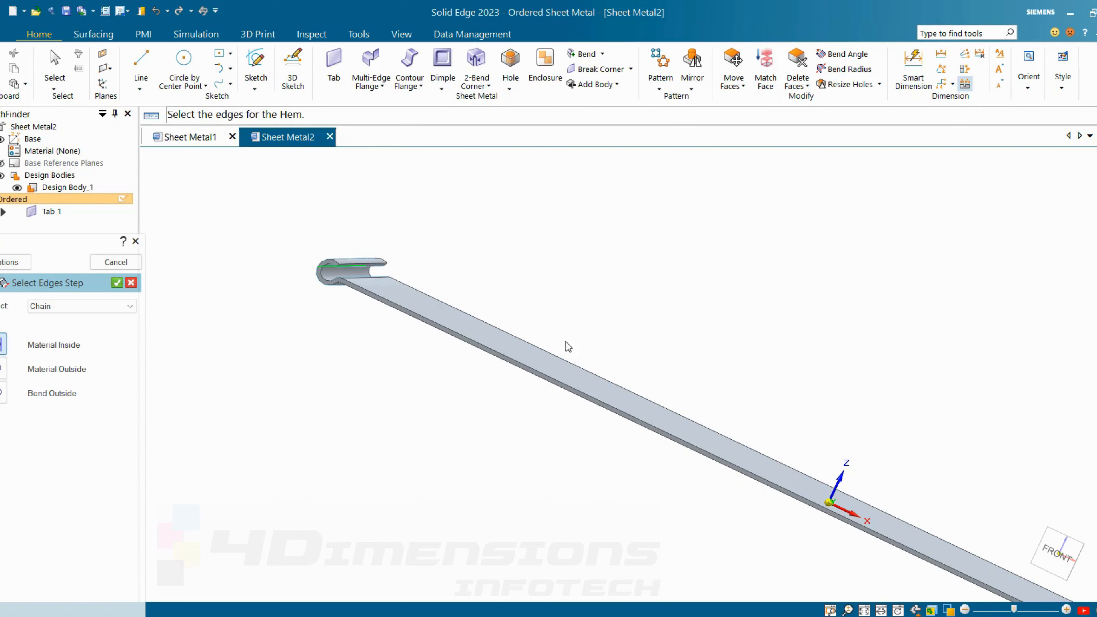
# - Accept the selected edge, finish the hem feature and view the whole plate
pyautogui.click(117, 282)
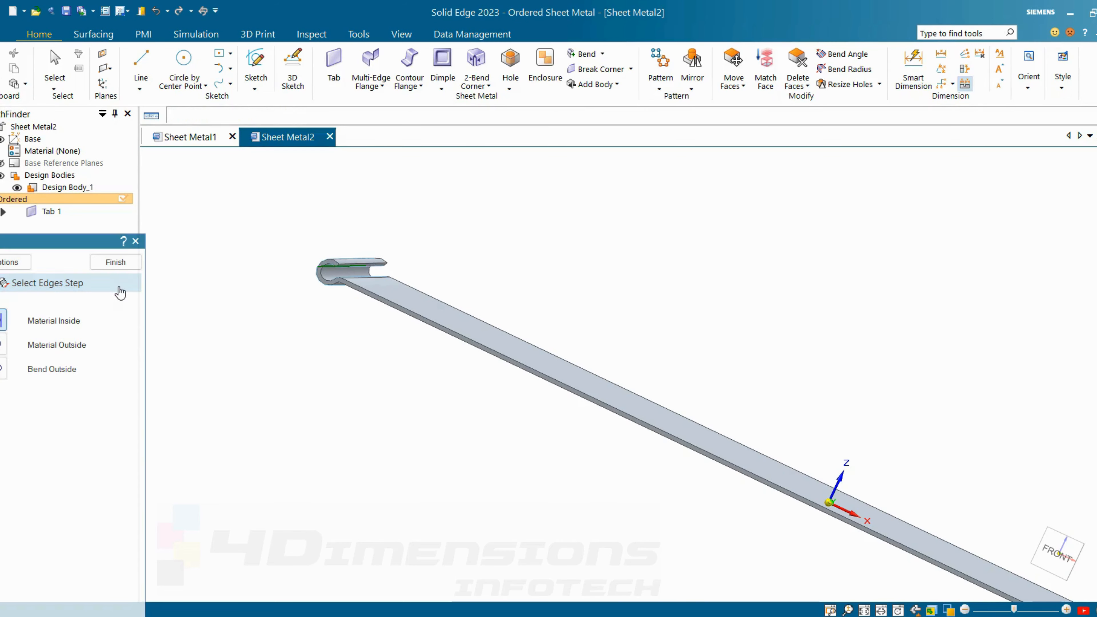
pyautogui.click(119, 267)
pyautogui.click(121, 266)
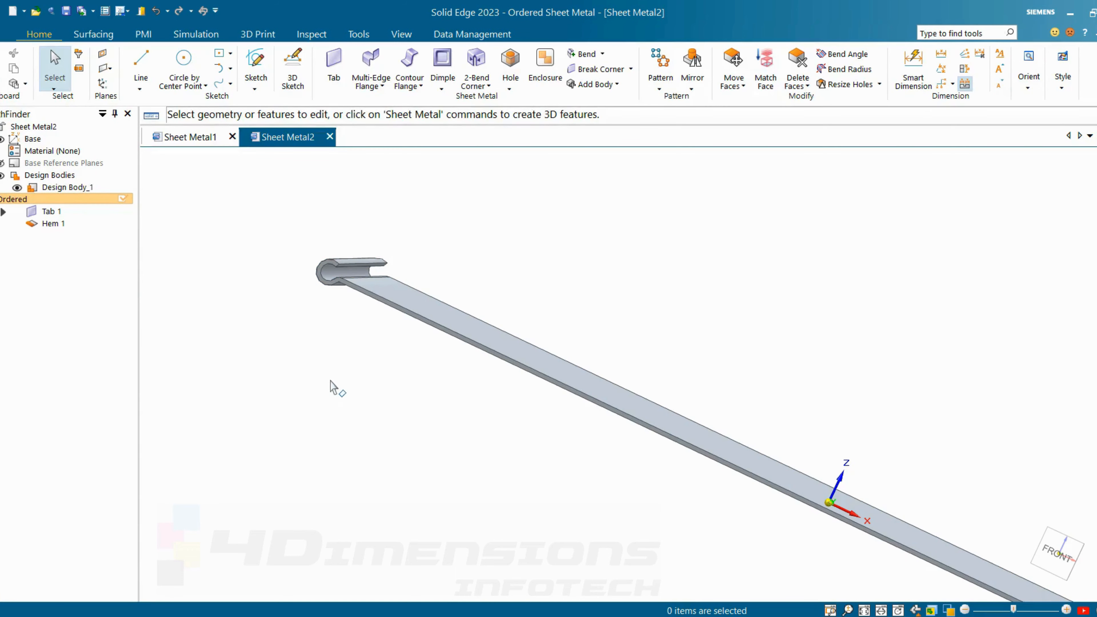
pyautogui.moveTo(336, 385); pyautogui.dragTo(604, 265, button='middle')
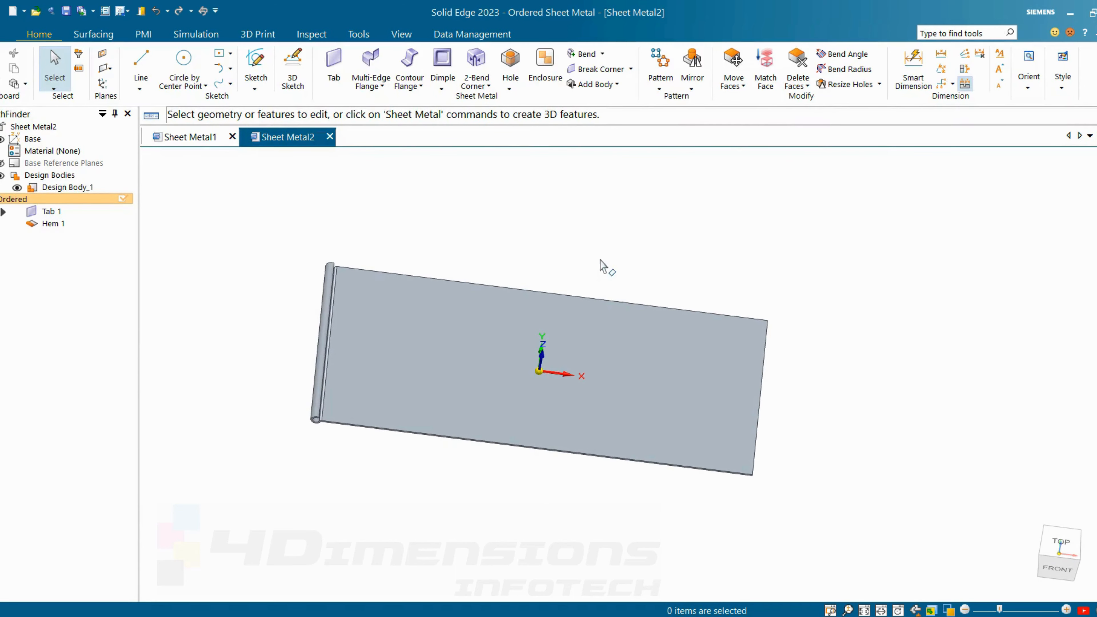
# - Start a hole feature and configure its countersunk Socket Flat Head type to size M5 with a Normal (H13) fit
pyautogui.click(510, 88)
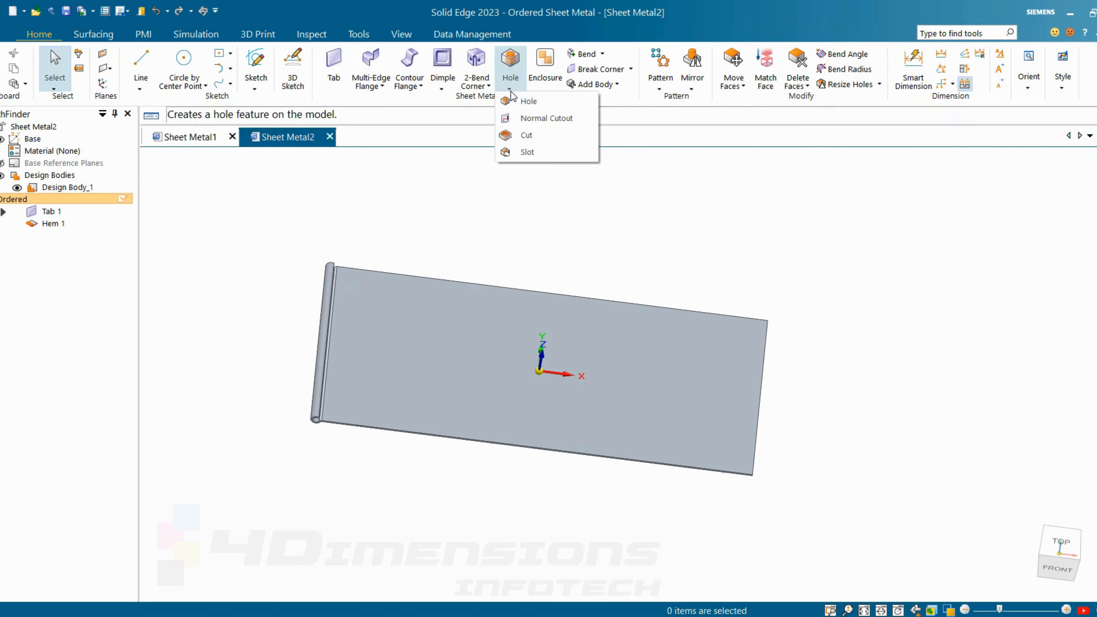
pyautogui.click(532, 104)
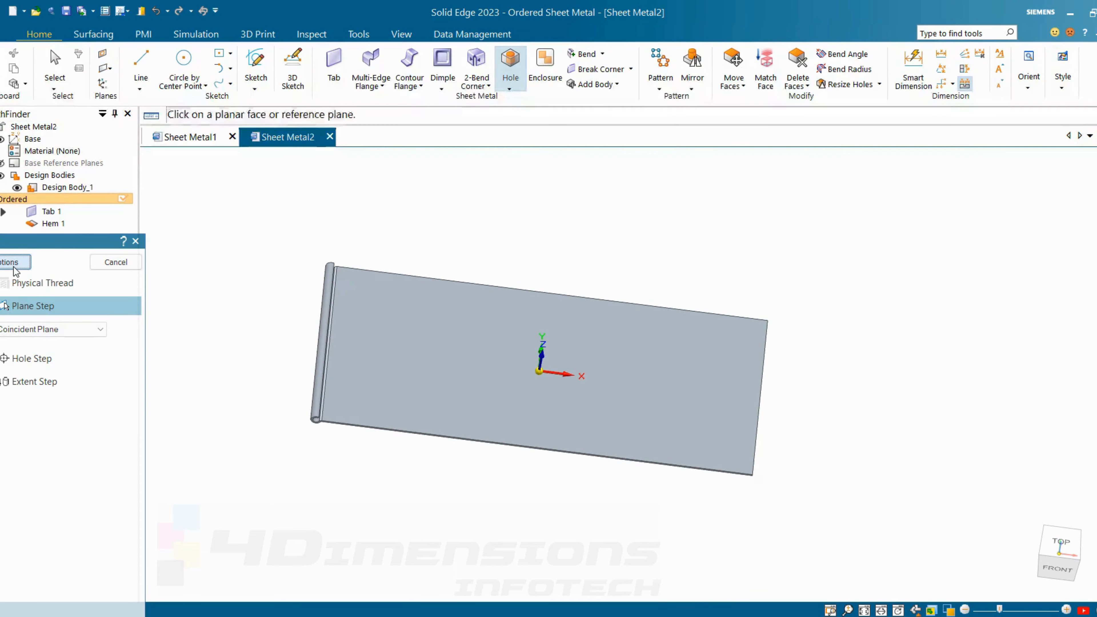
pyautogui.click(13, 267)
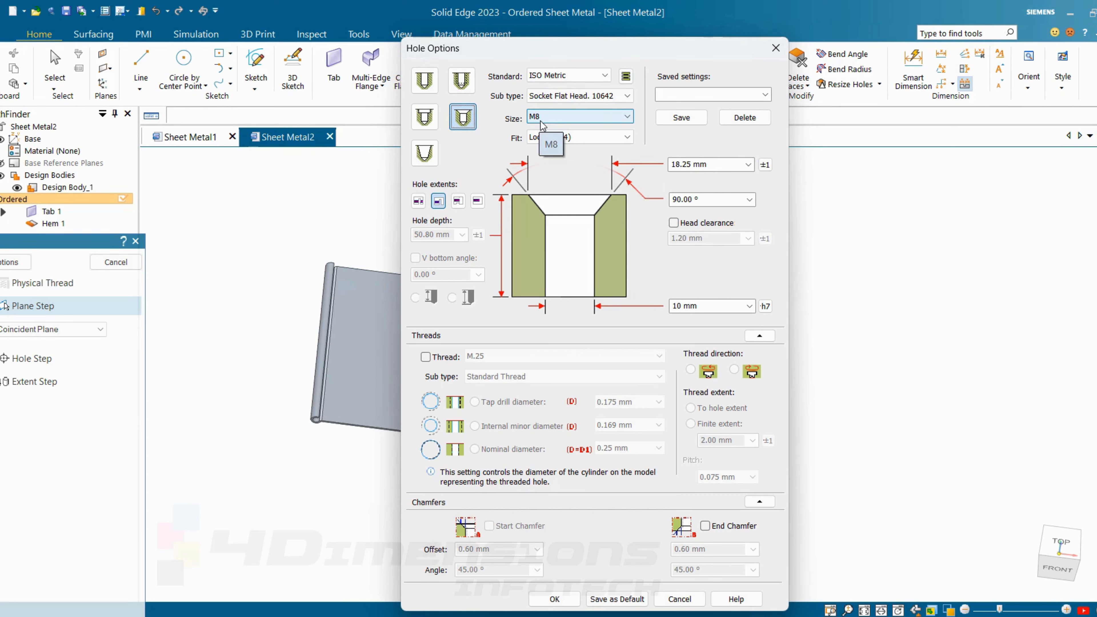
pyautogui.click(595, 124)
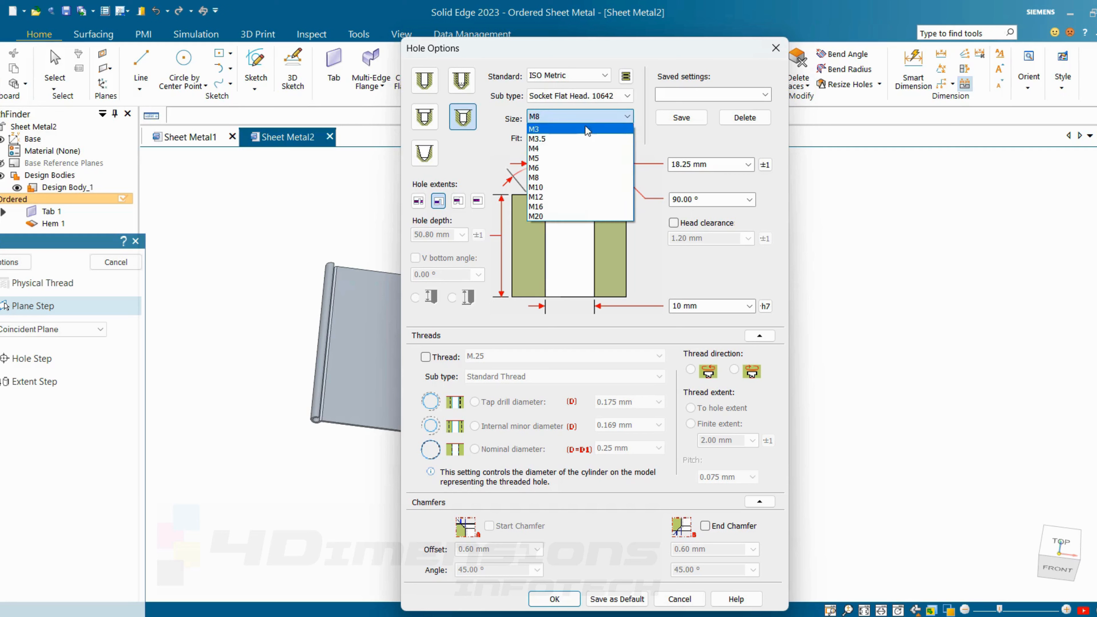
pyautogui.click(549, 158)
pyautogui.click(562, 136)
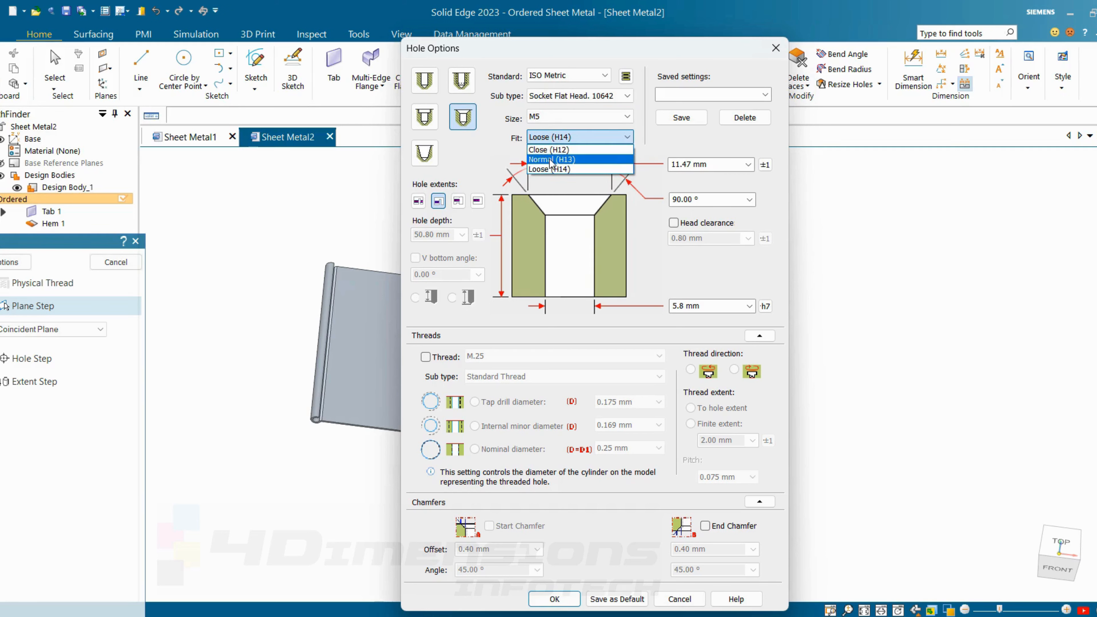
pyautogui.click(550, 160)
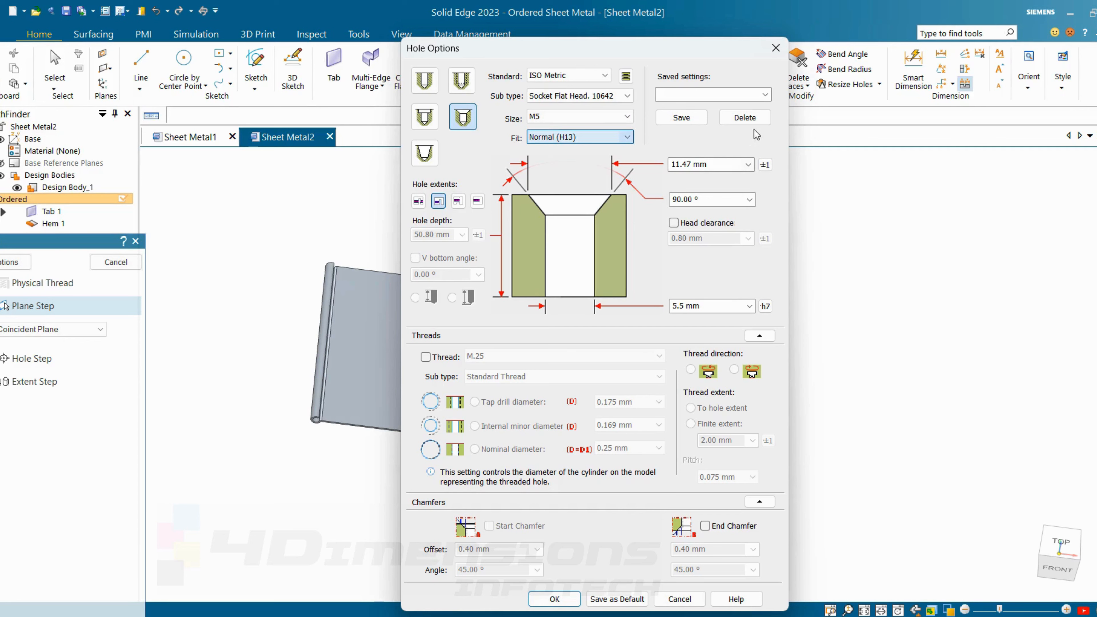
pyautogui.click(555, 599)
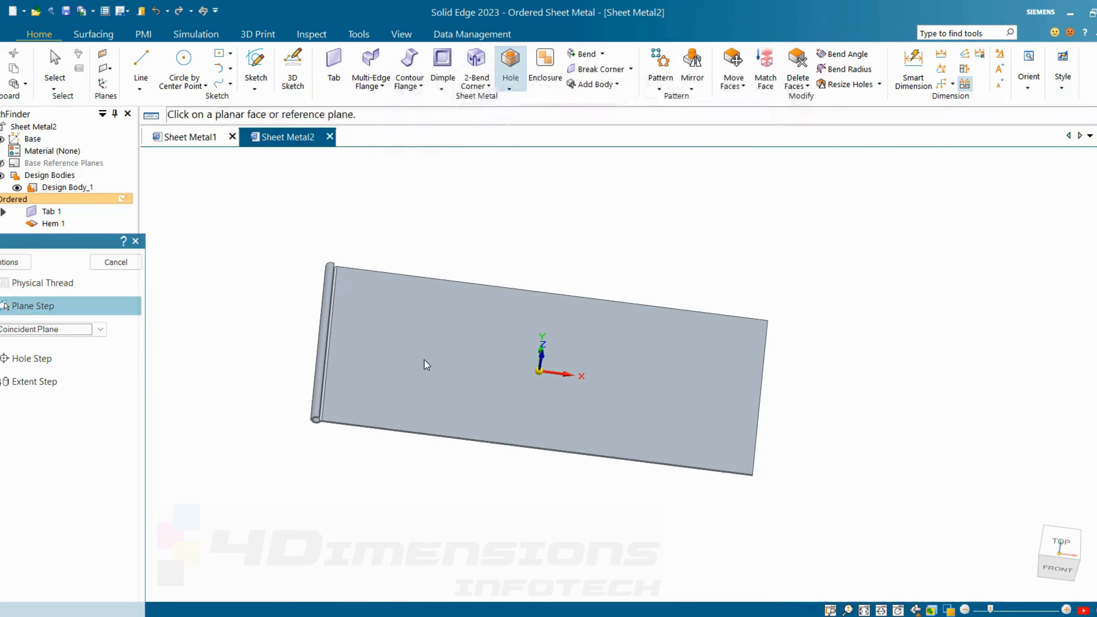
# - Place one hole on the plate's top face, about 48 mm from the hemmed end and 22 mm from the upper long edge, and dimension both distances
pyautogui.click(404, 330)
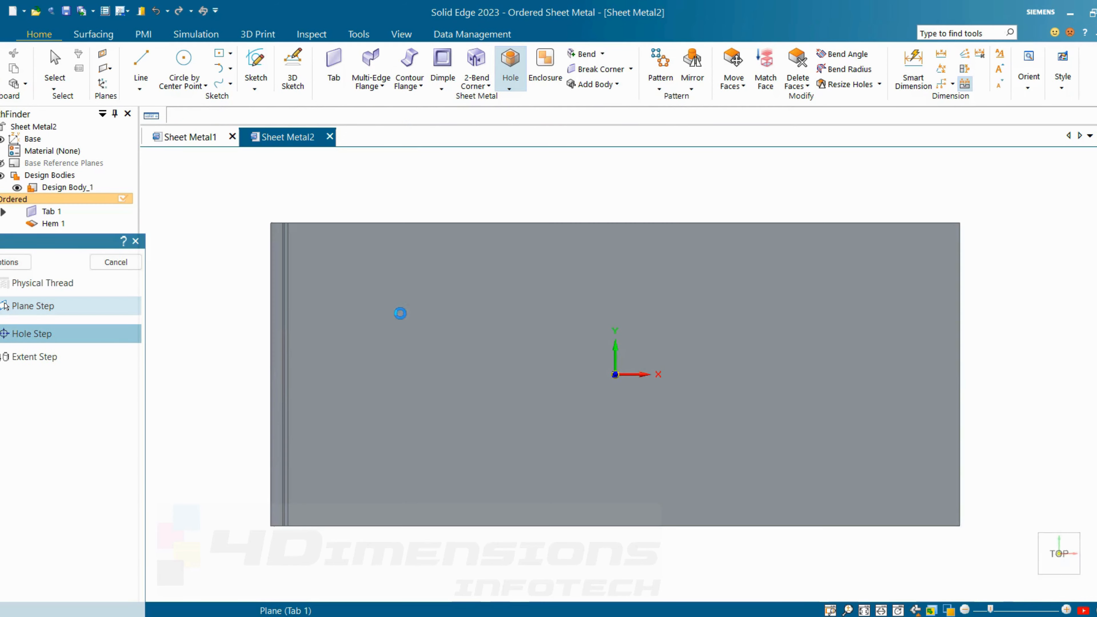
pyautogui.click(406, 284)
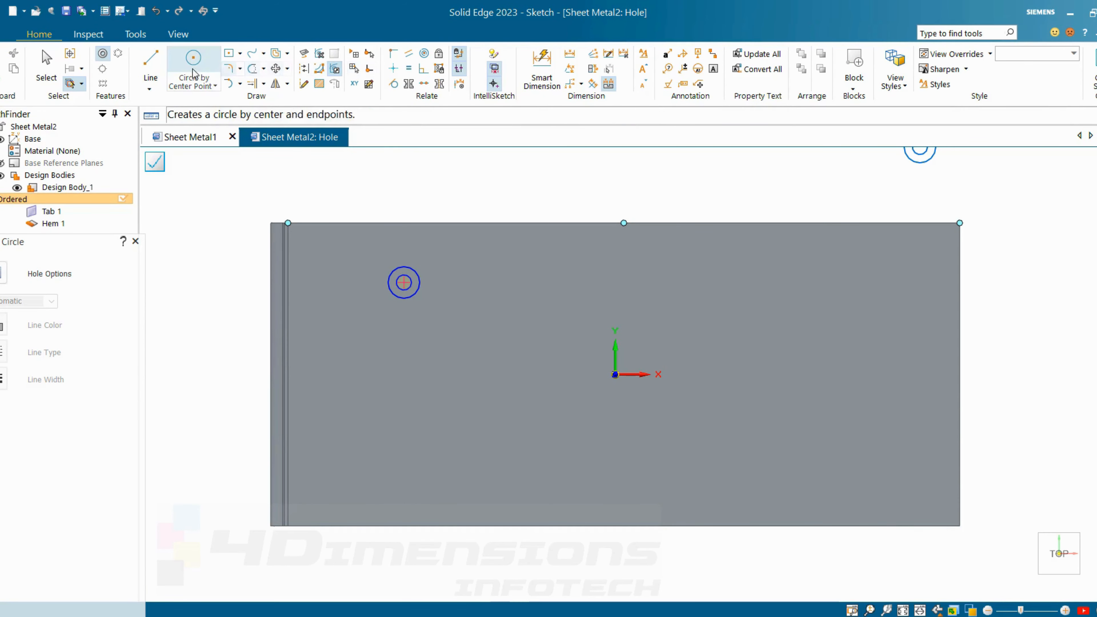
pyautogui.click(542, 70)
pyautogui.click(434, 223)
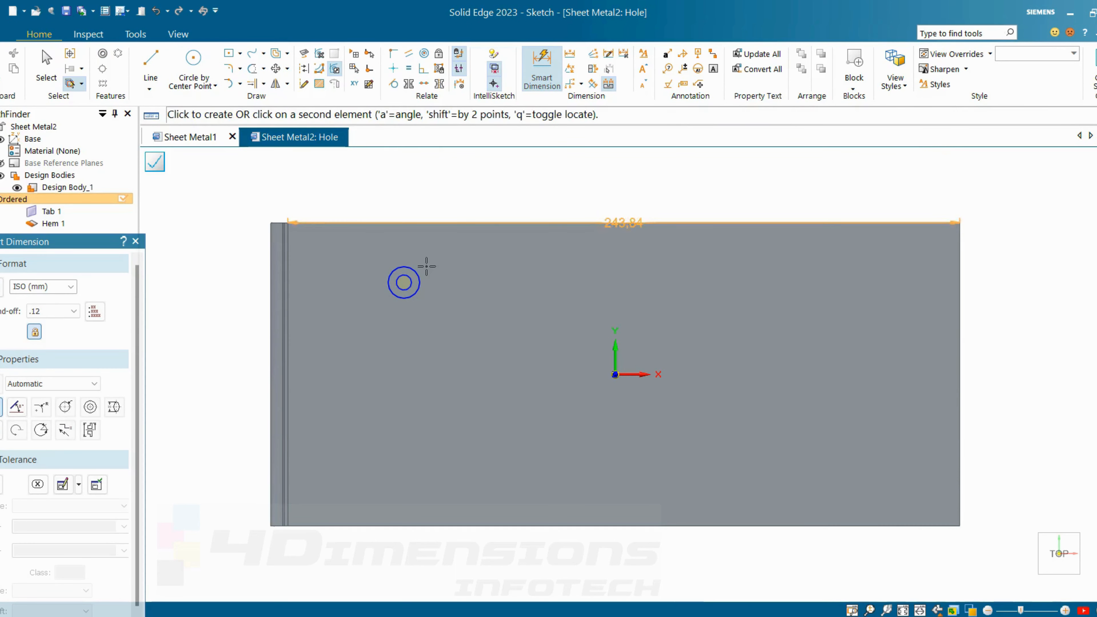
pyautogui.click(404, 282)
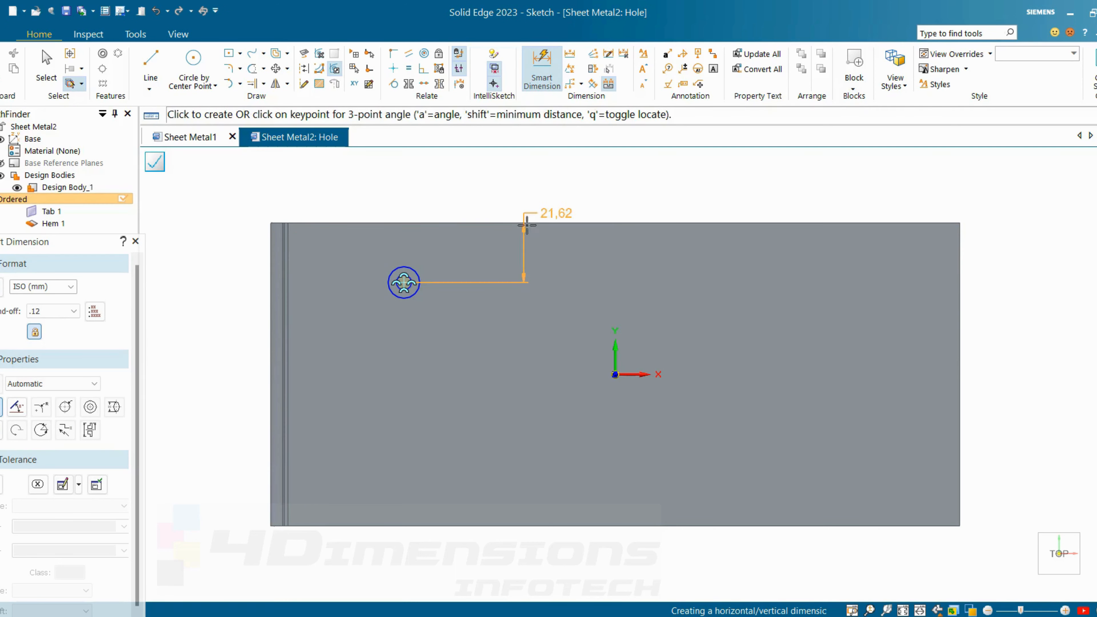
pyautogui.click(531, 251)
pyautogui.click(404, 292)
pyautogui.click(302, 223)
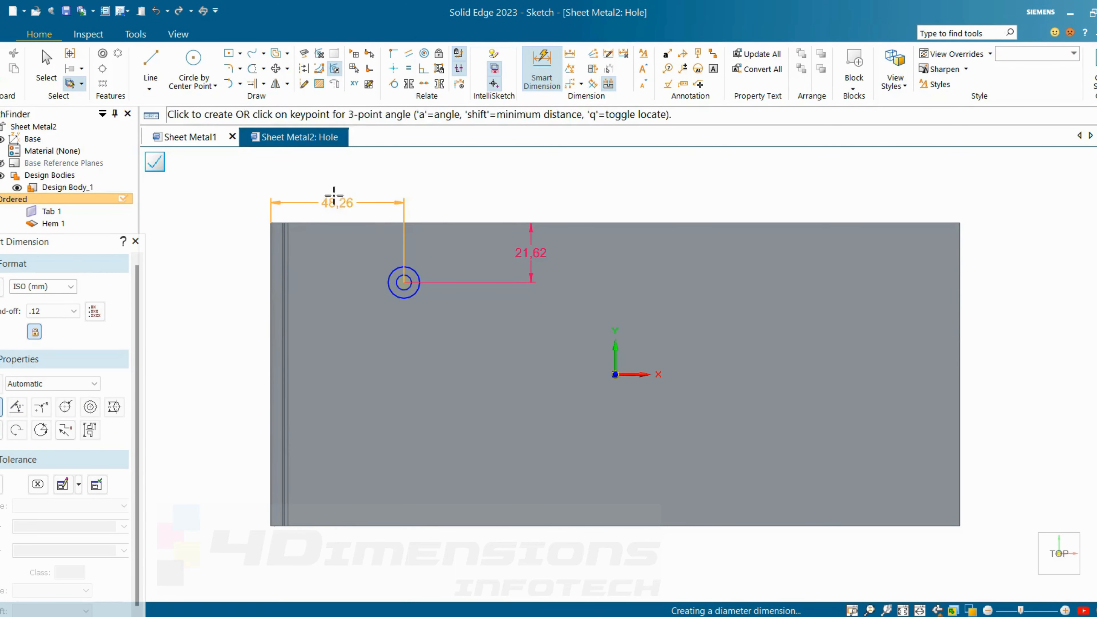
pyautogui.click(337, 190)
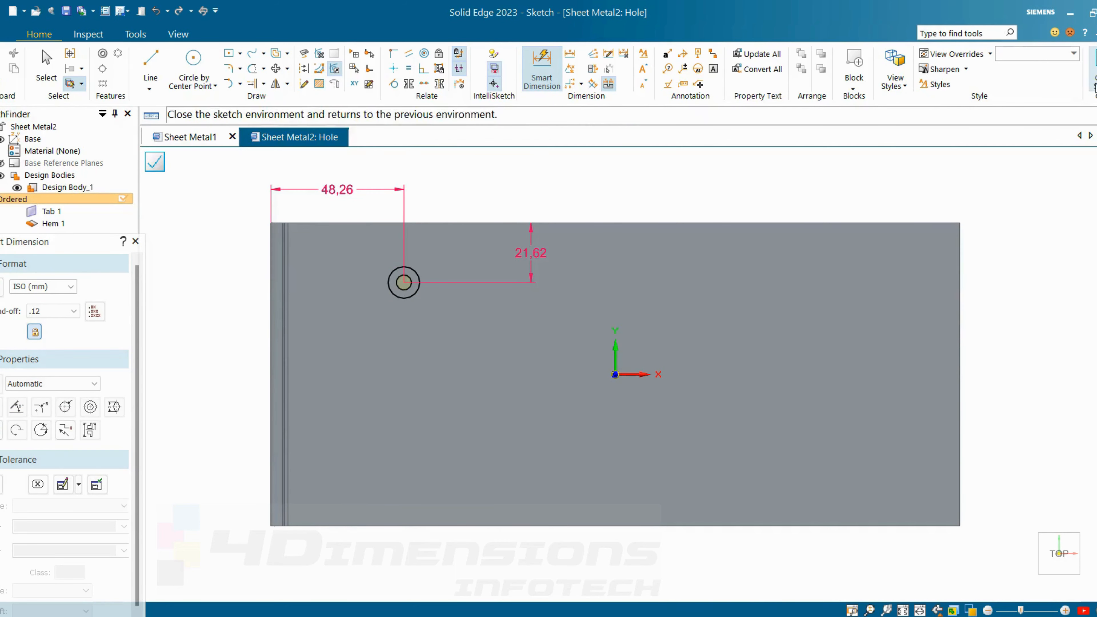
# - Close the hole sketch, finish the hole feature and inspect the countersink up close
pyautogui.click(155, 162)
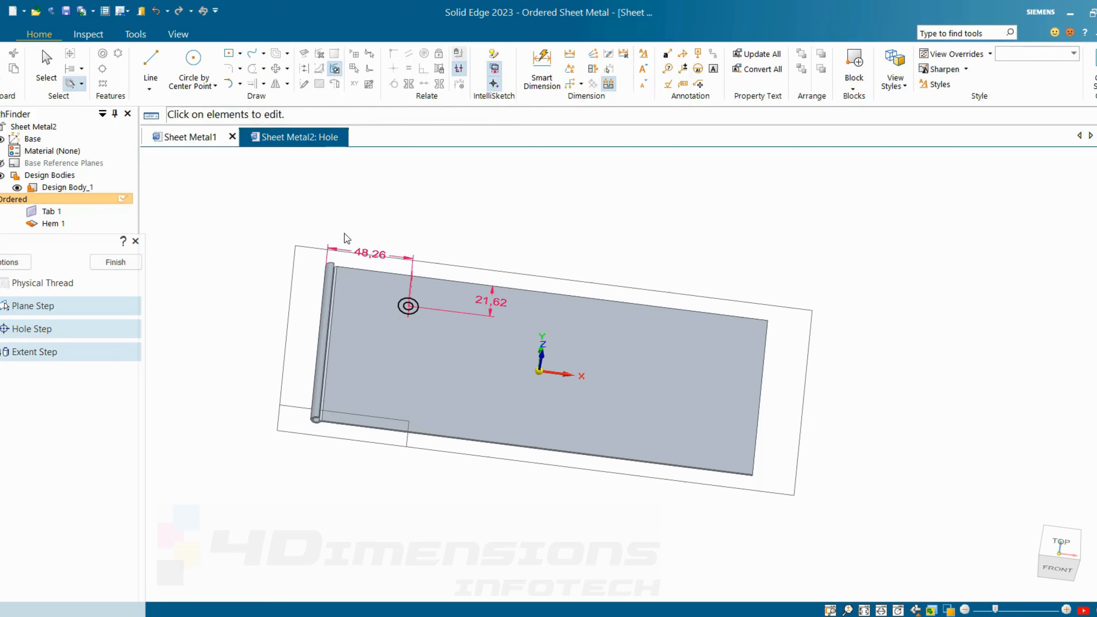
pyautogui.rightClick(344, 234)
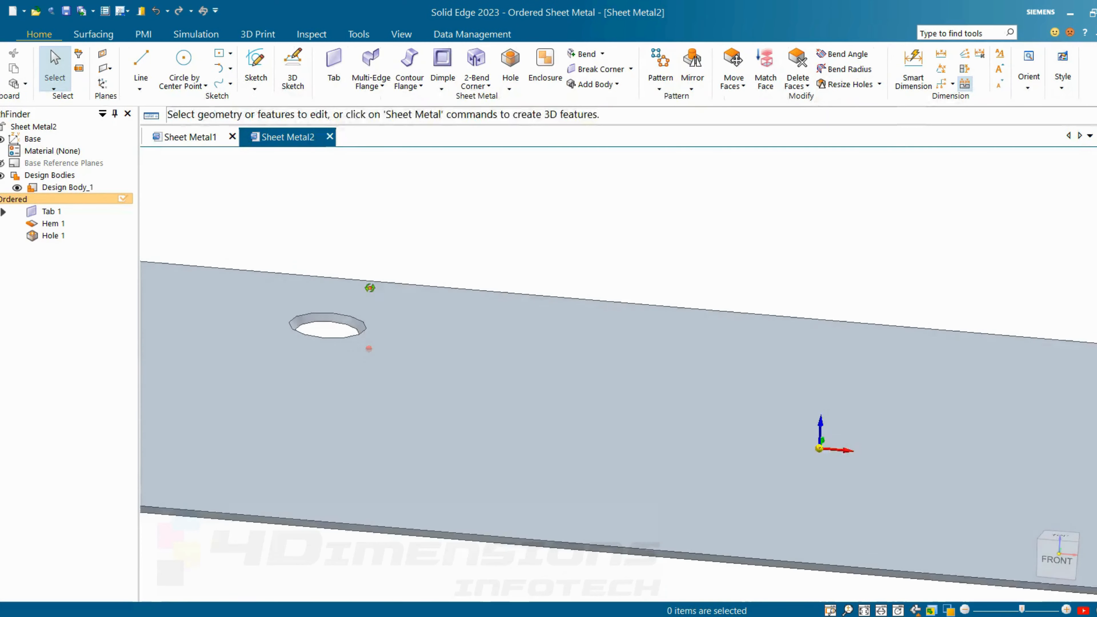
pyautogui.moveTo(370, 287); pyautogui.dragTo(370, 306, button='middle')
pyautogui.scroll(3, 362, 326)
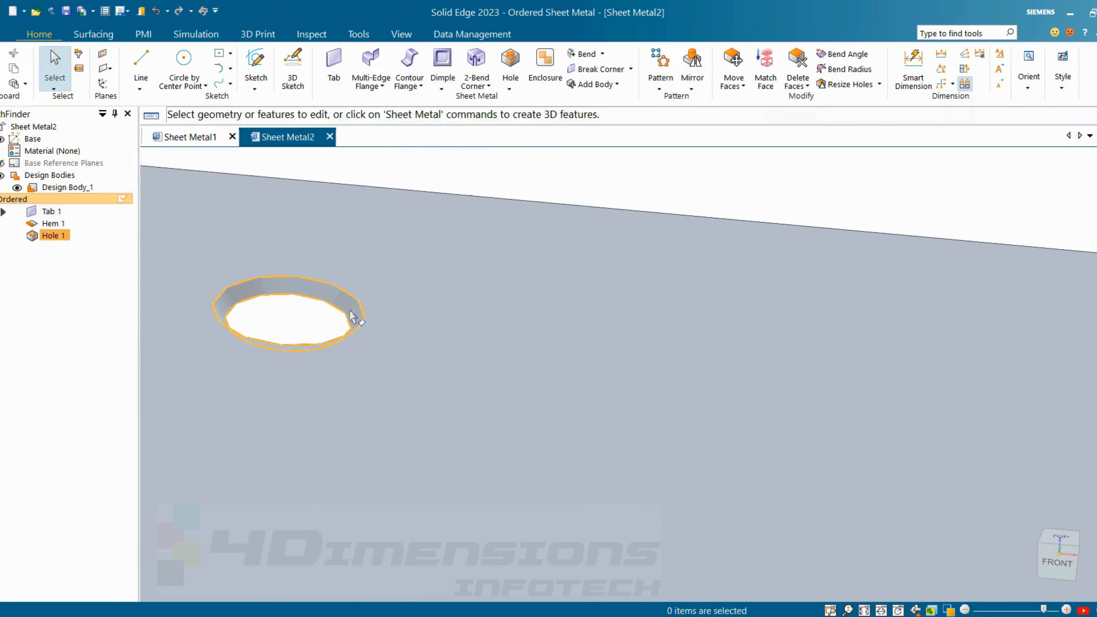
# - Cut a rectangular opening in the plate below the hole, sketched on the top face, with a one-sided Through All extent
pyautogui.click(509, 89)
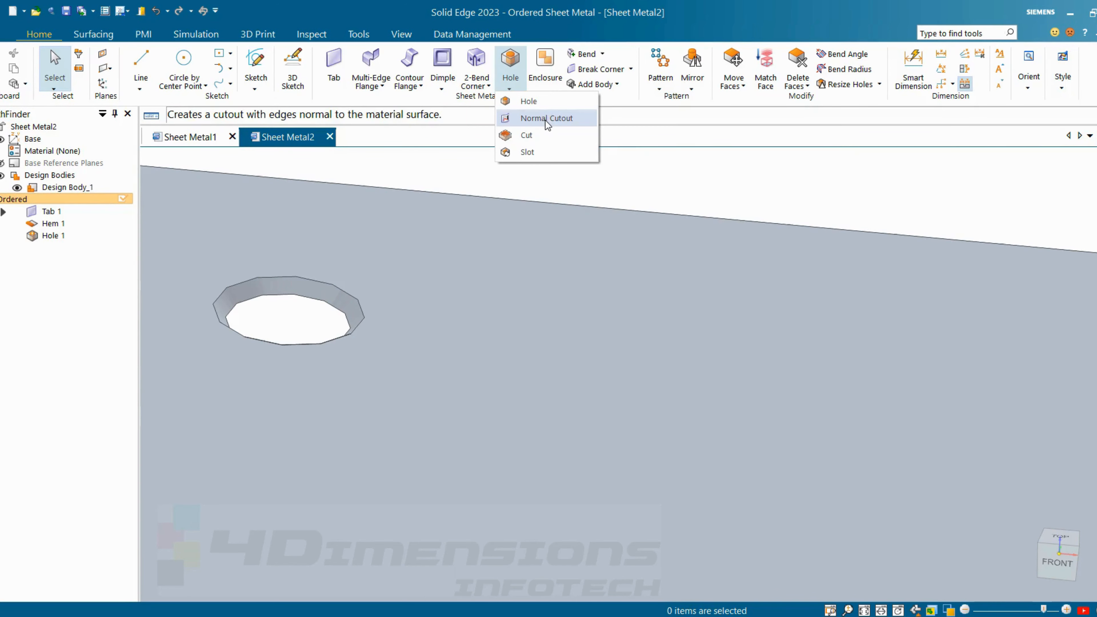
pyautogui.click(527, 136)
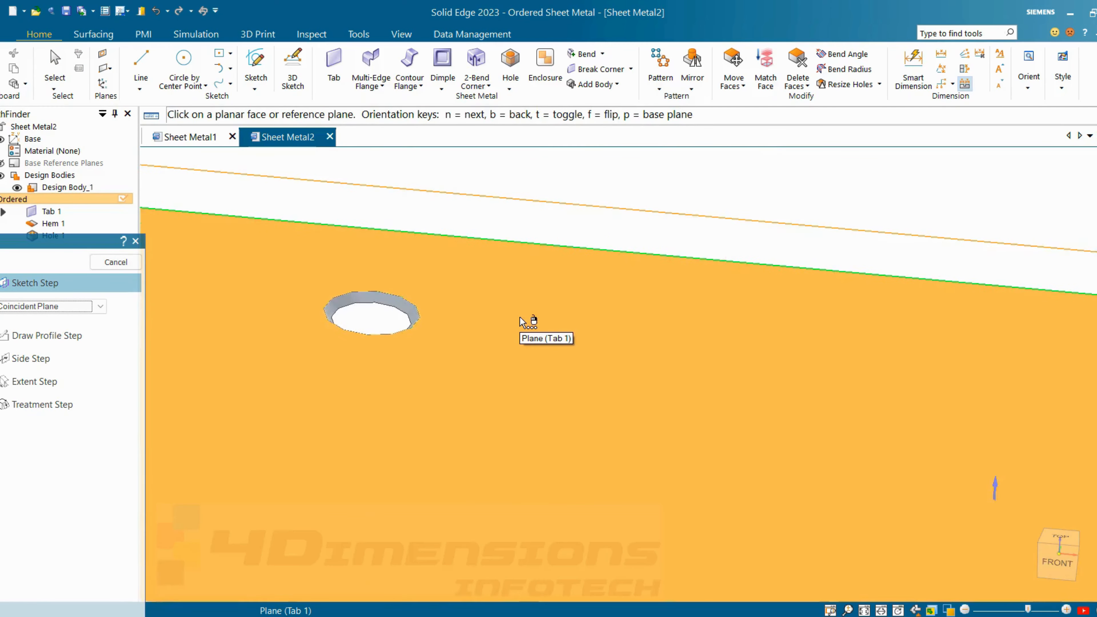
pyautogui.scroll(-5, 519, 317)
pyautogui.scroll(5, 595, 423)
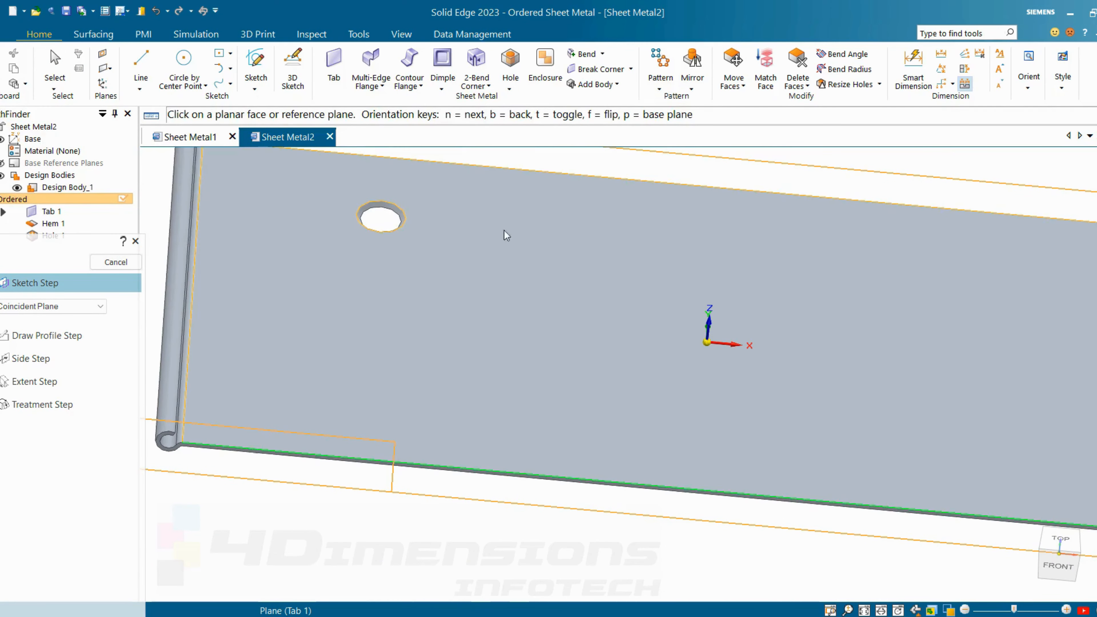
pyautogui.click(500, 220)
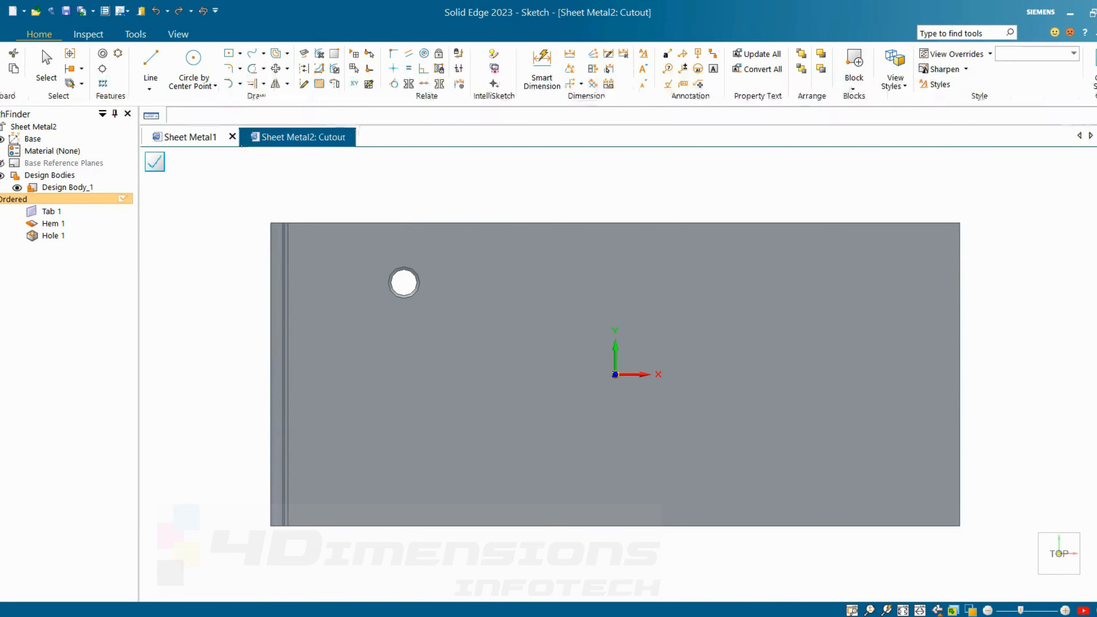
pyautogui.click(228, 52)
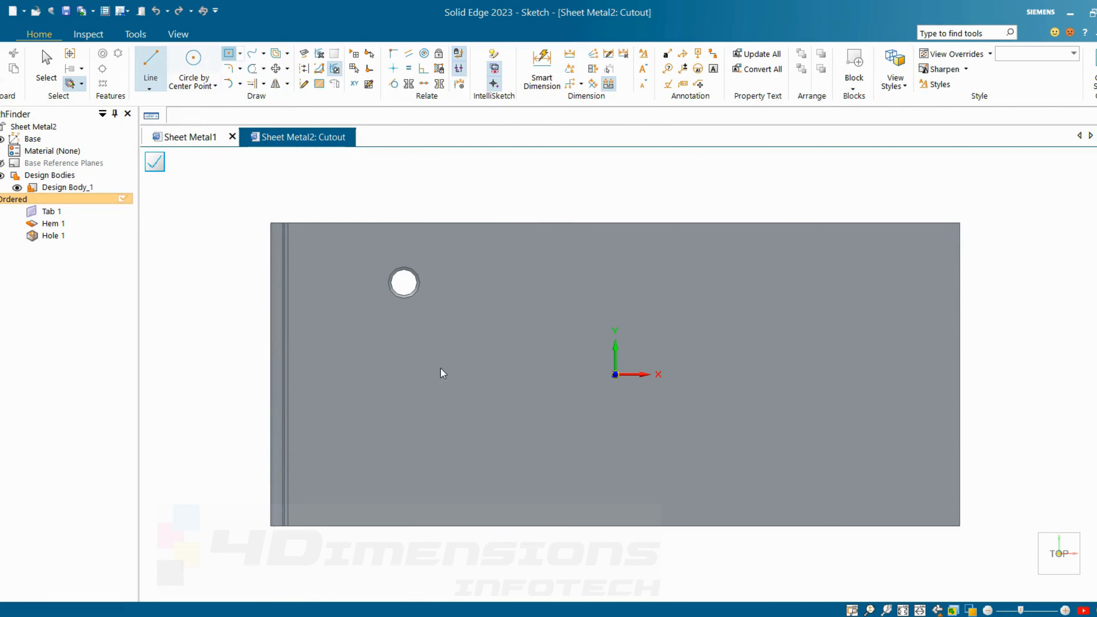
pyautogui.click(444, 390)
pyautogui.click(481, 356)
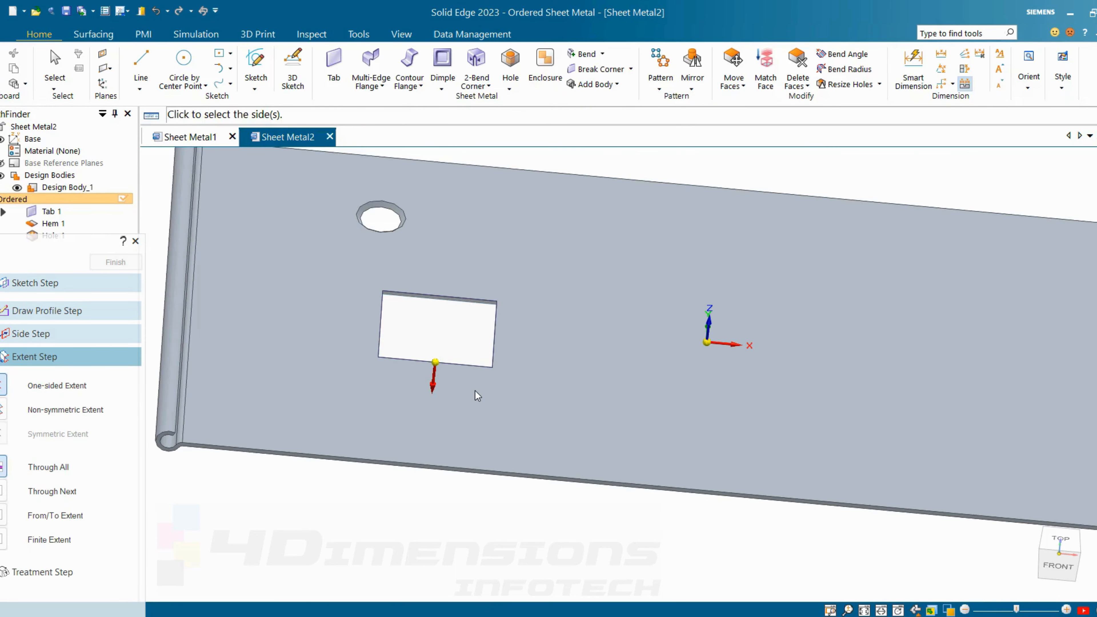
pyautogui.click(474, 391)
pyautogui.click(120, 265)
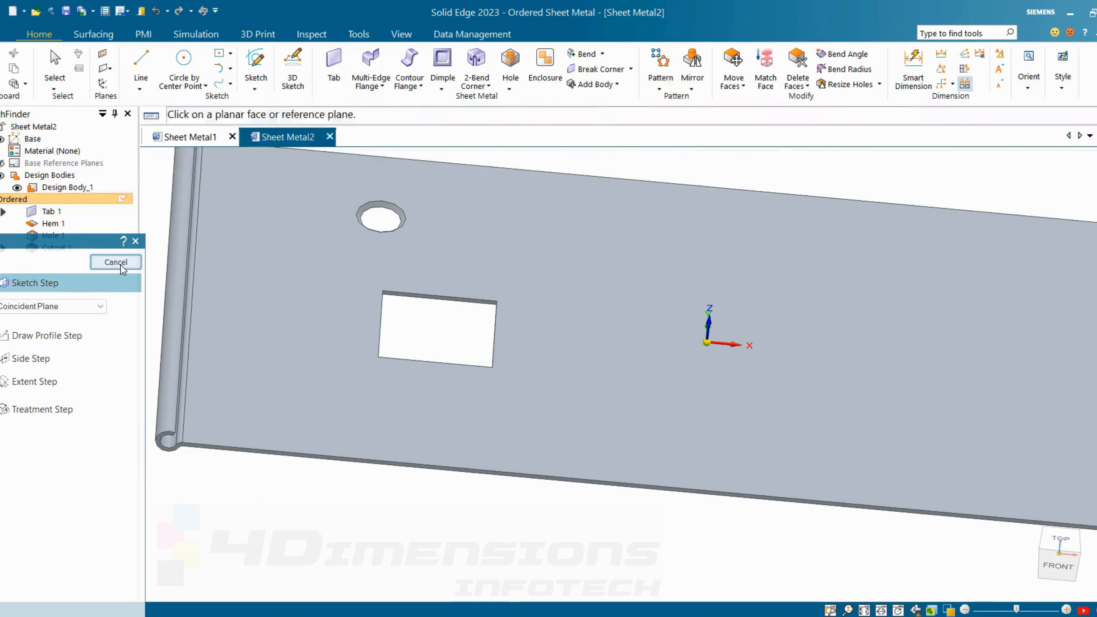
# - Start a Slot on the plate's top face and sketch a line about 45 mm long along Y, on the +X side of the origin
pyautogui.scroll(-3, 750, 237)
pyautogui.moveTo(737, 260); pyautogui.dragTo(642, 250, button='middle')
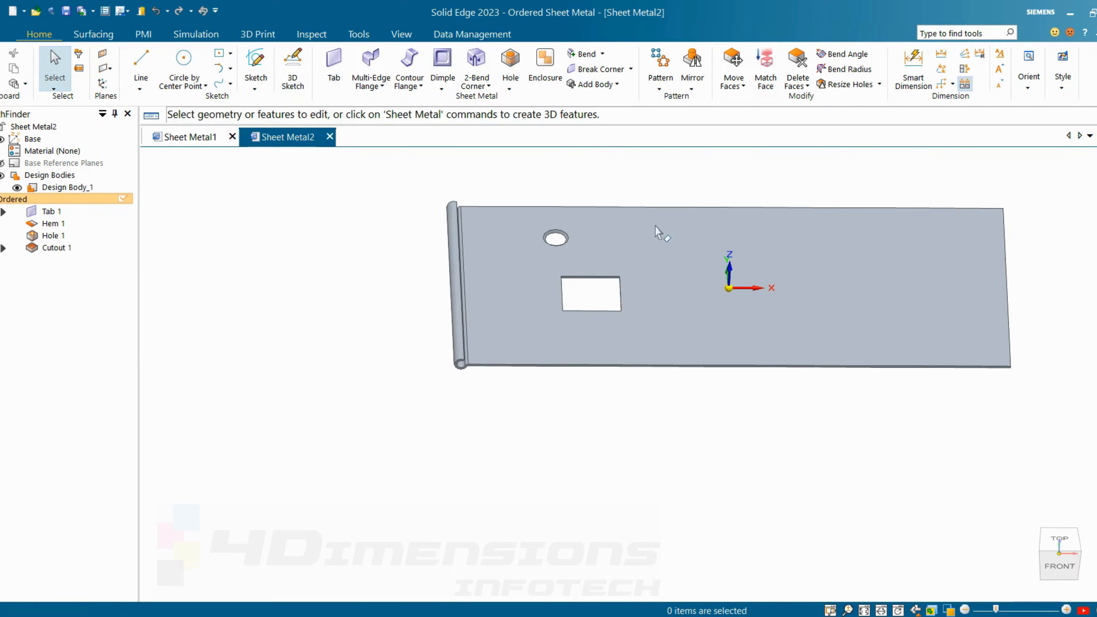
pyautogui.click(510, 89)
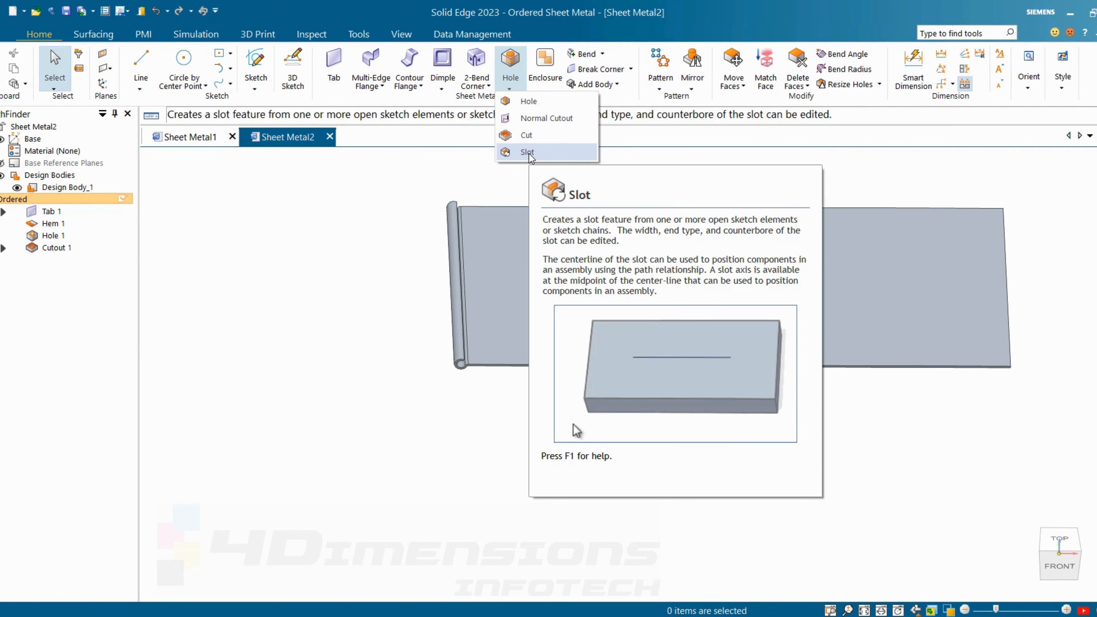
pyautogui.click(529, 154)
pyautogui.click(691, 318)
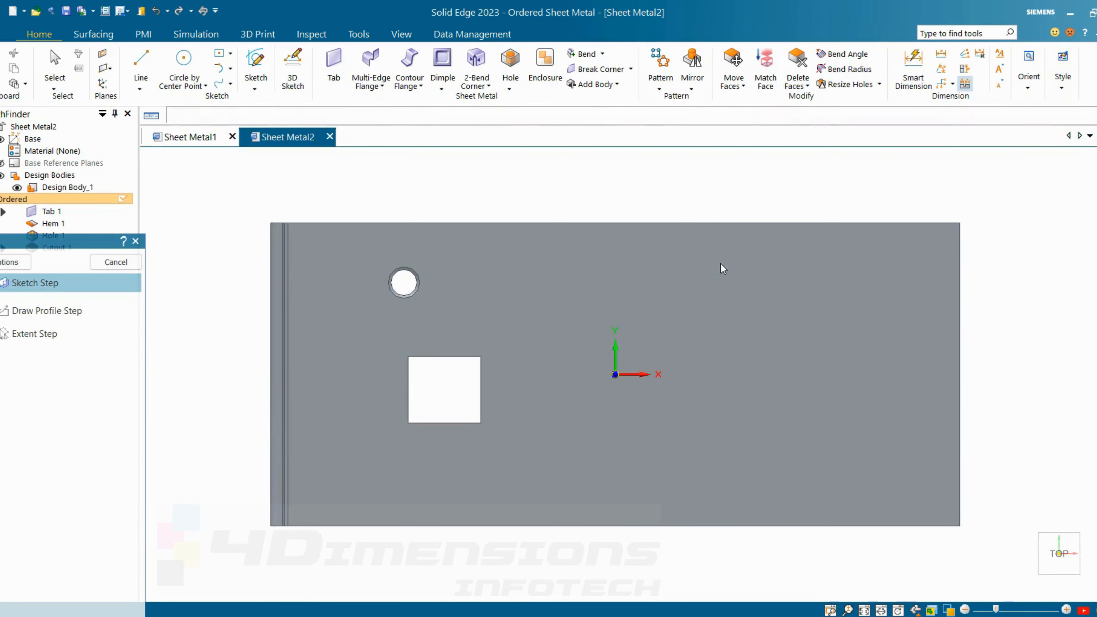
pyautogui.click(727, 281)
pyautogui.click(727, 404)
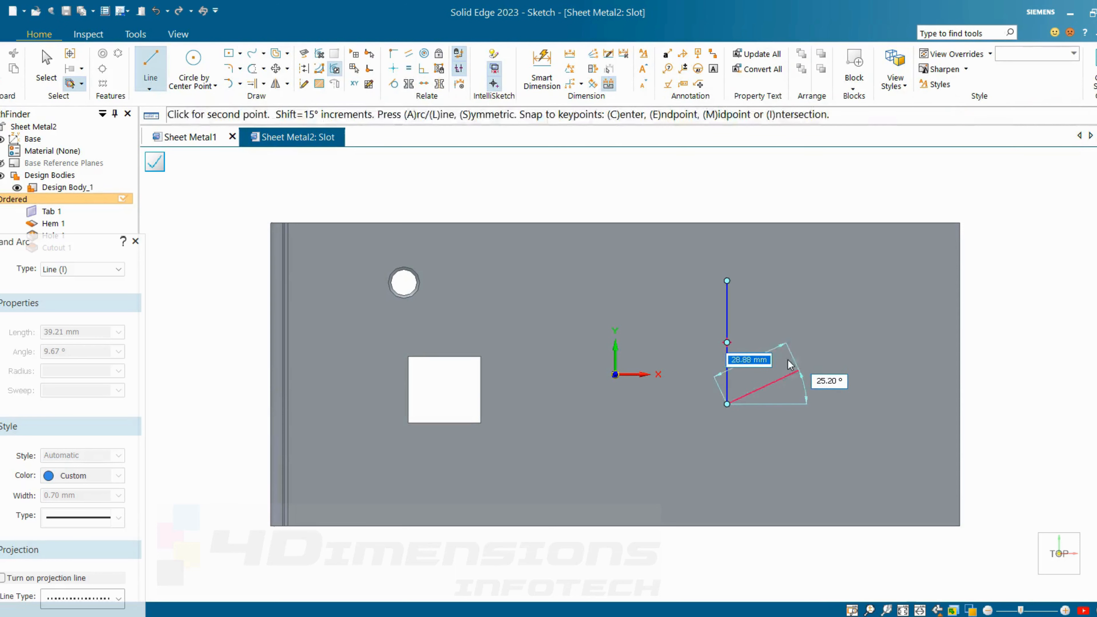
pyautogui.press('Escape')
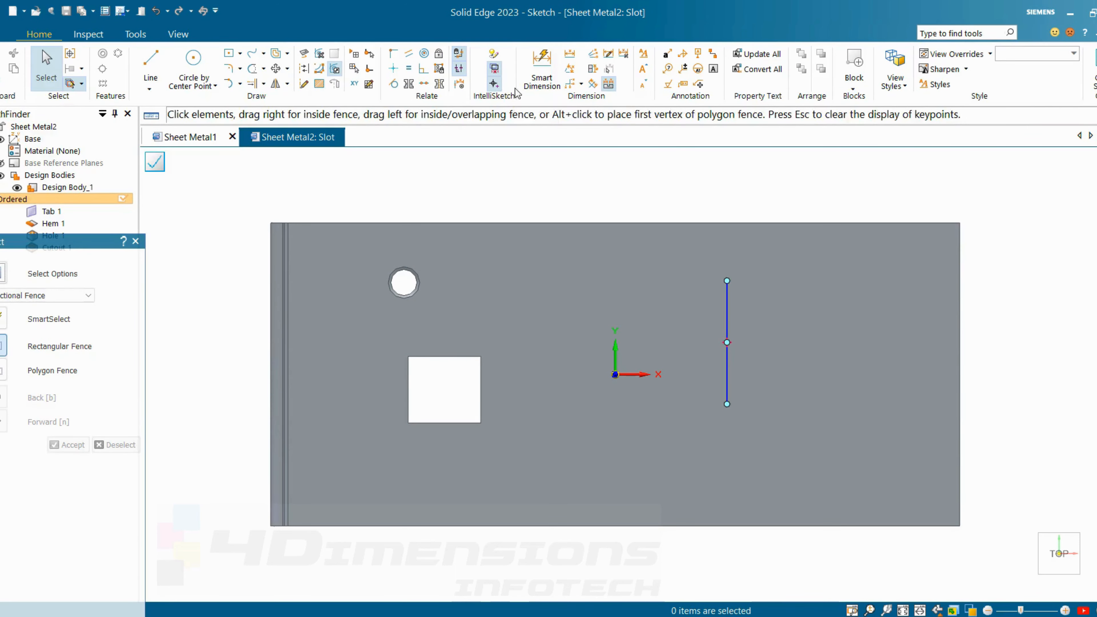
# - Set the slot centerline's length to 50 mm and dismiss the auto-scale notice
pyautogui.click(542, 84)
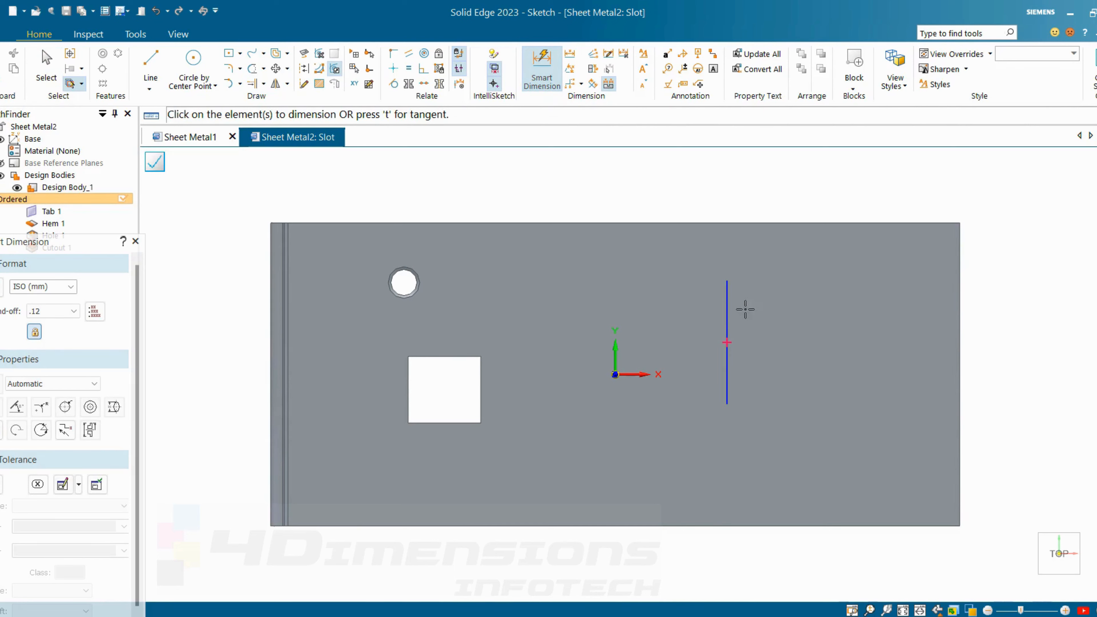
pyautogui.click(729, 313)
pyautogui.click(776, 346)
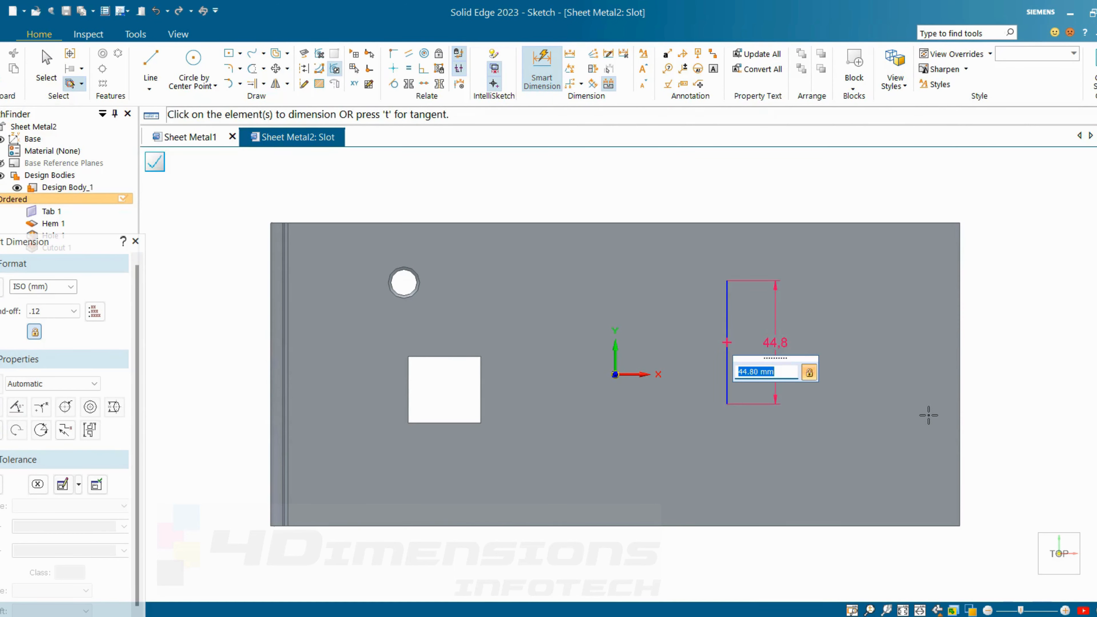
pyautogui.write('50')
pyautogui.press('Return')
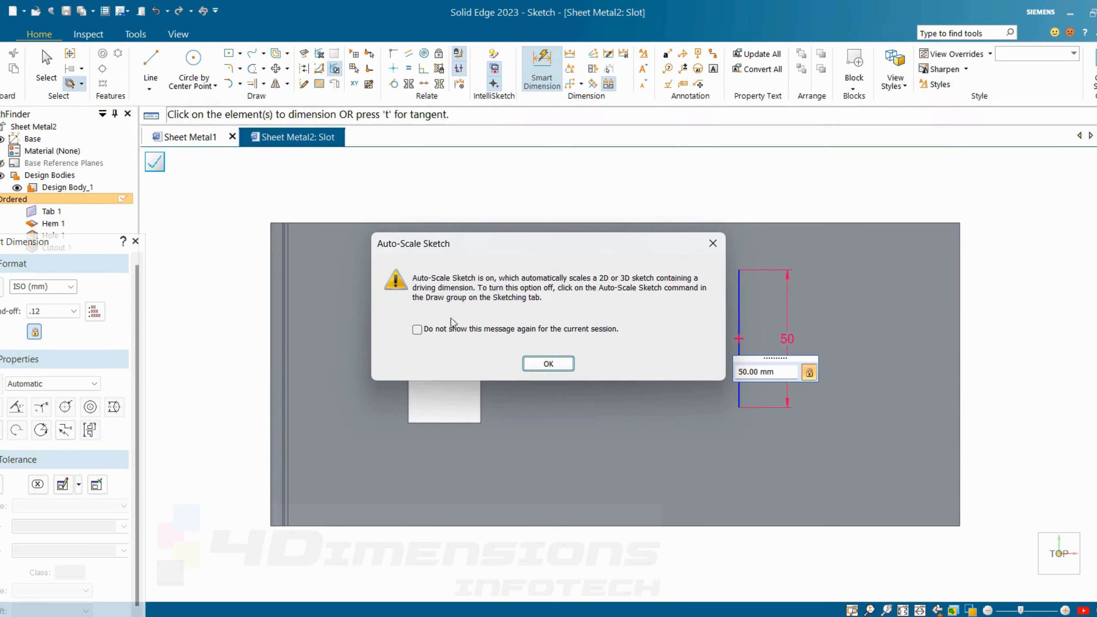
pyautogui.click(549, 356)
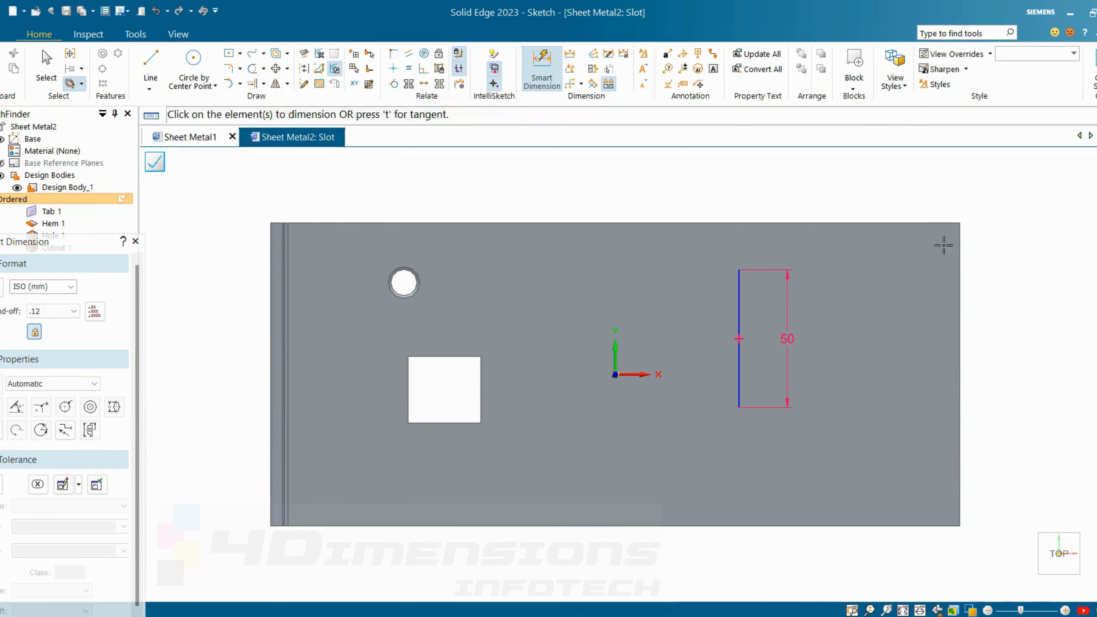
pyautogui.click(740, 260)
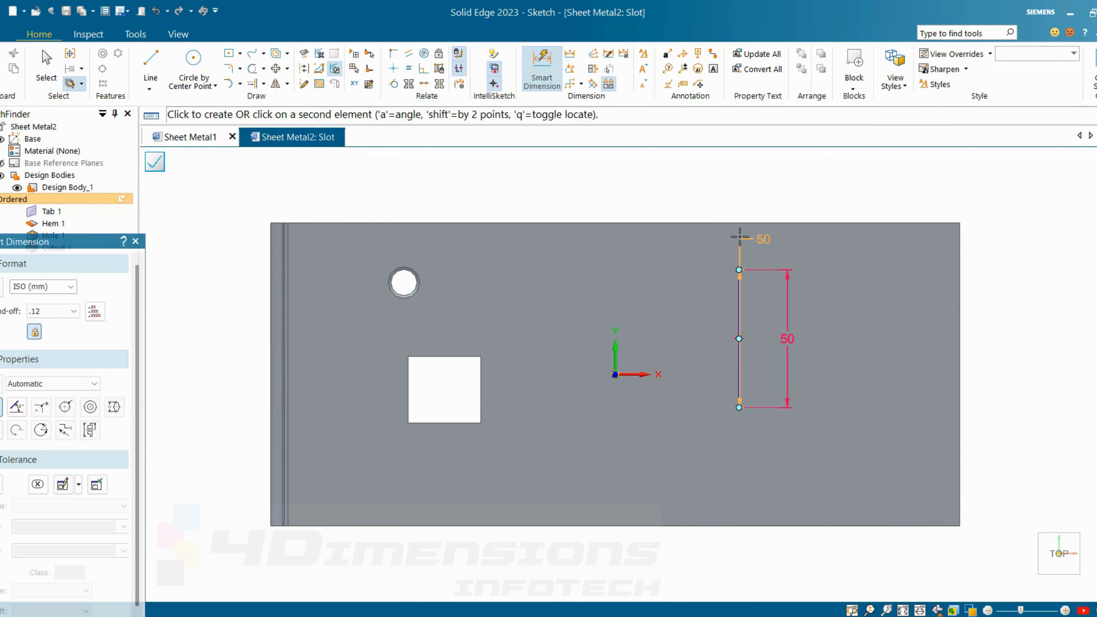
pyautogui.click(738, 222)
pyautogui.press('Escape')
pyautogui.press('Escape')
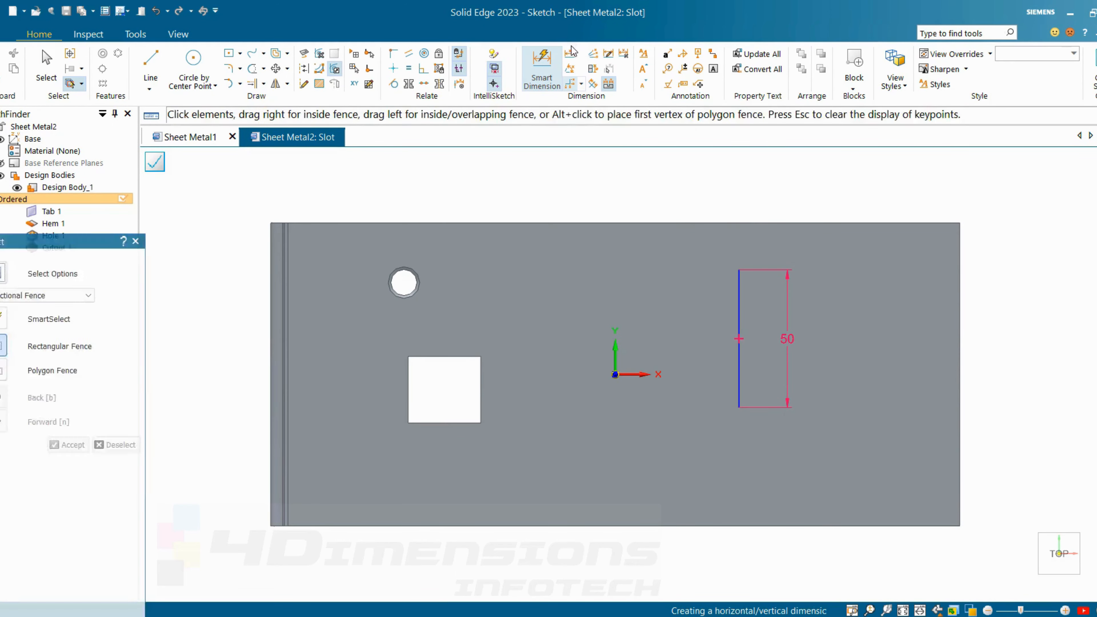
# - Set the distance between the plate's upper edge and the slot line's upper endpoint to 20 mm
pyautogui.click(570, 53)
pyautogui.click(770, 223)
pyautogui.click(736, 268)
pyautogui.click(818, 264)
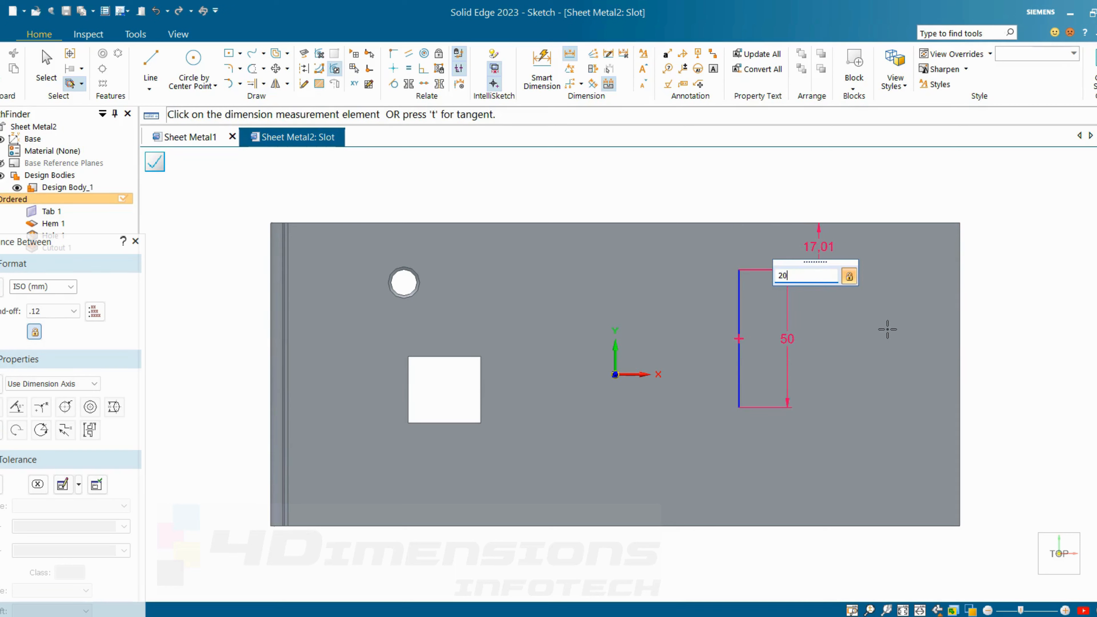
pyautogui.press('Return')
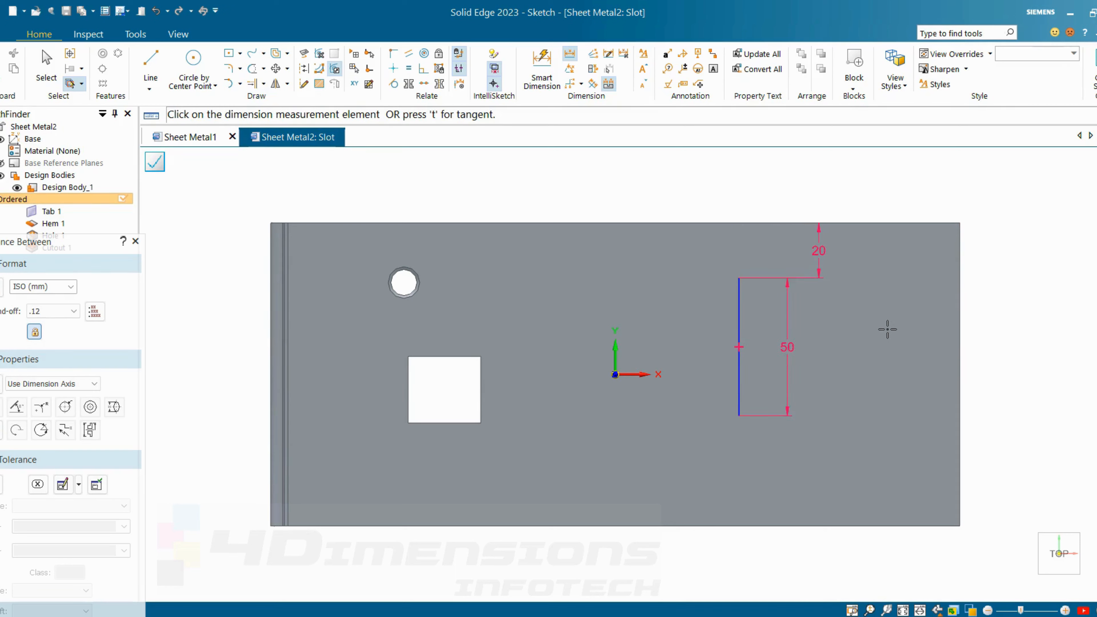
pyautogui.click(739, 375)
pyautogui.click(943, 402)
pyautogui.press('Return')
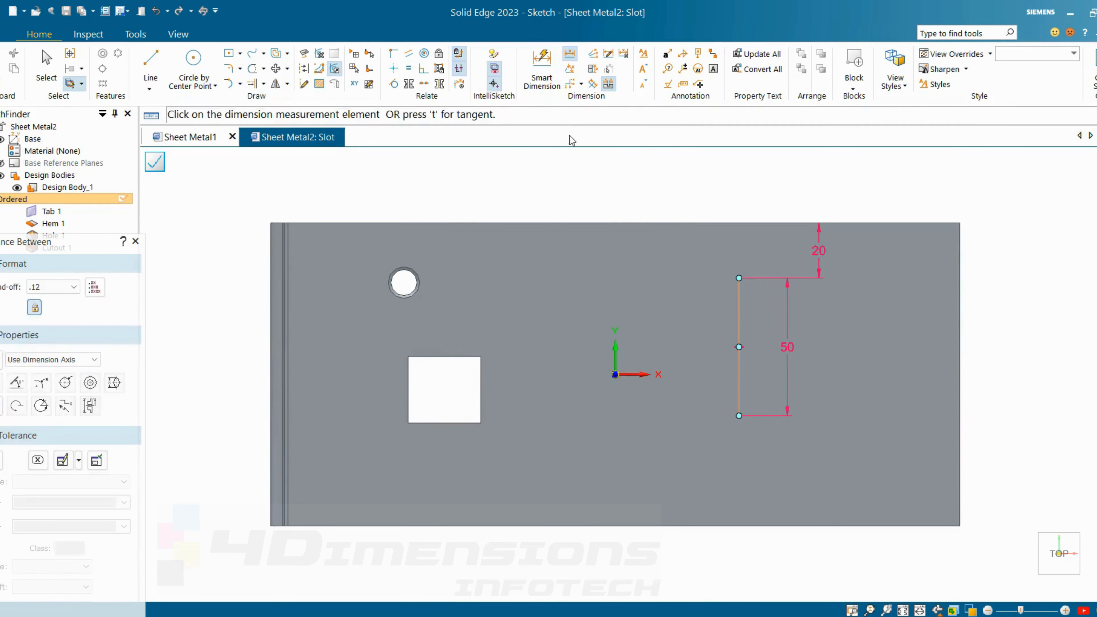
pyautogui.press('Escape')
# - Set the slot line's distance from the plate's right edge to 60 mm and close the sketch
pyautogui.click(542, 69)
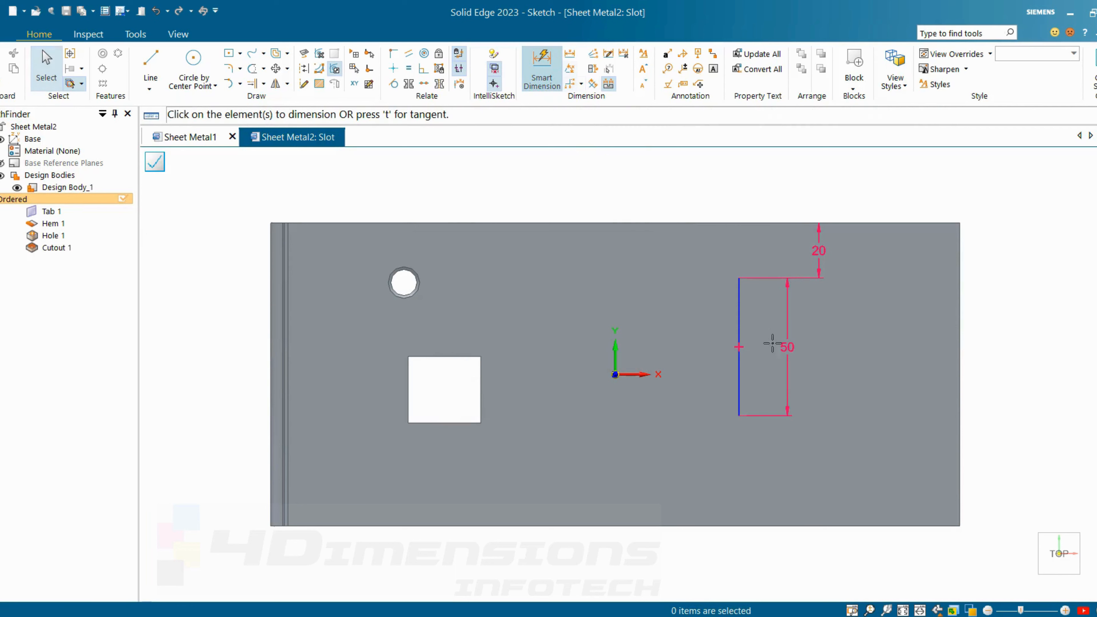
pyautogui.click(740, 387)
pyautogui.click(960, 432)
pyautogui.click(849, 565)
pyautogui.write('60')
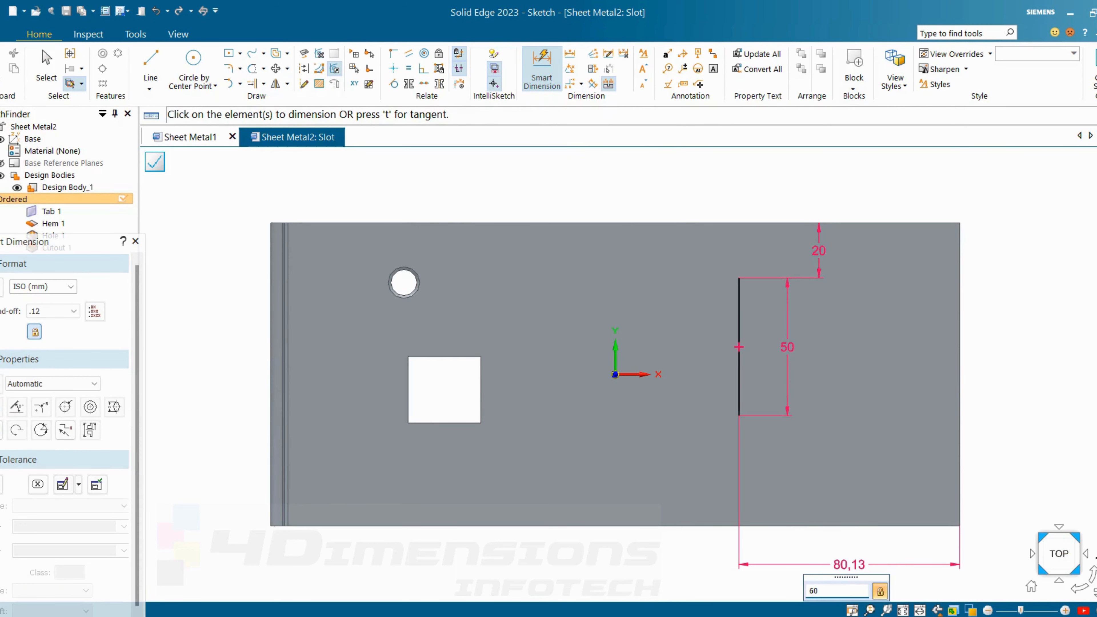
pyautogui.press('Return')
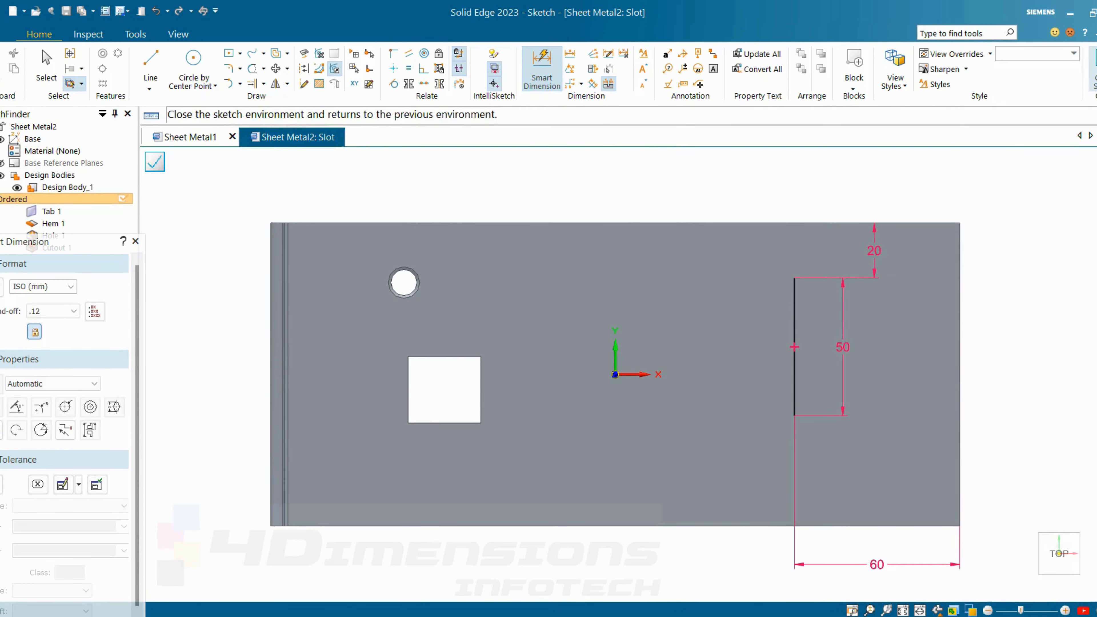
pyautogui.click(154, 162)
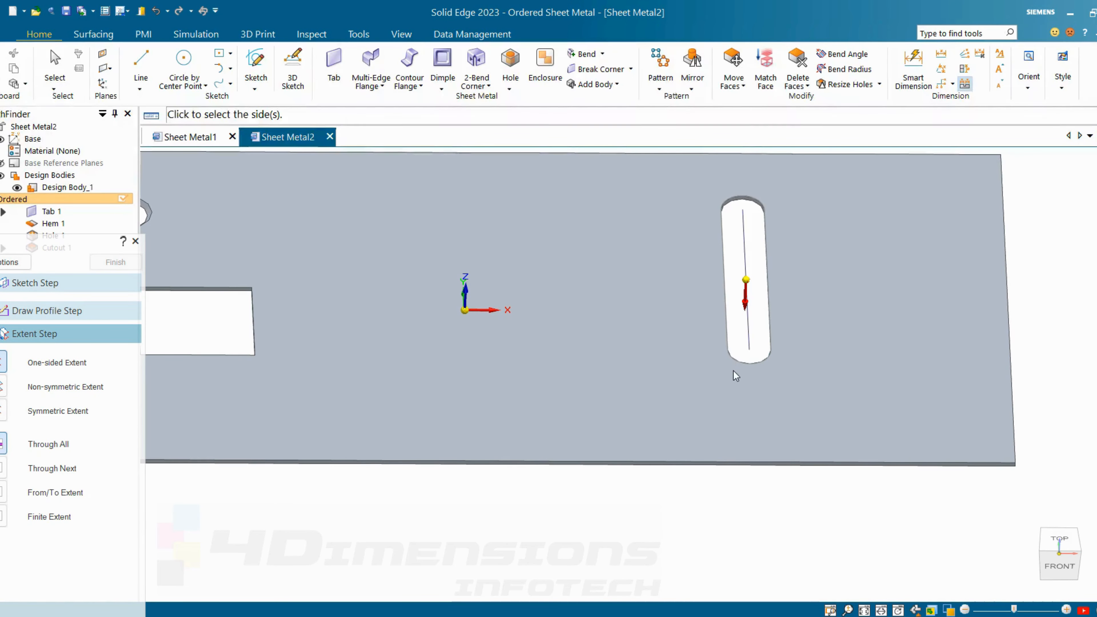
# - Accept a 10 mm slot width with arc ends, cut the slot downward through all, and finish the feature
pyautogui.click(294, 262)
pyautogui.click(7, 267)
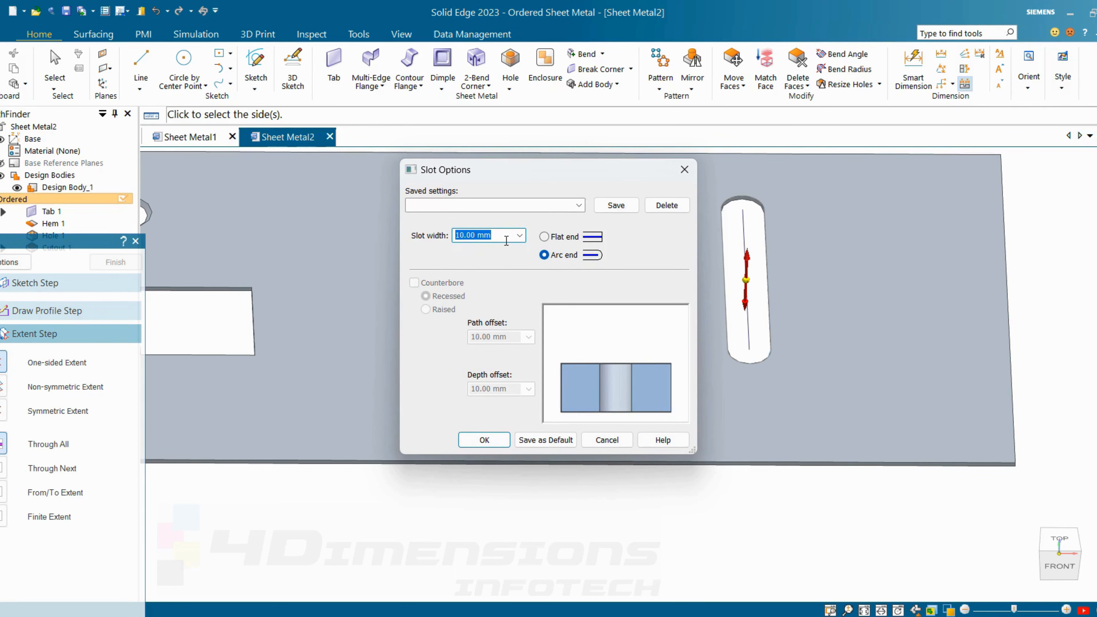
pyautogui.press('Return')
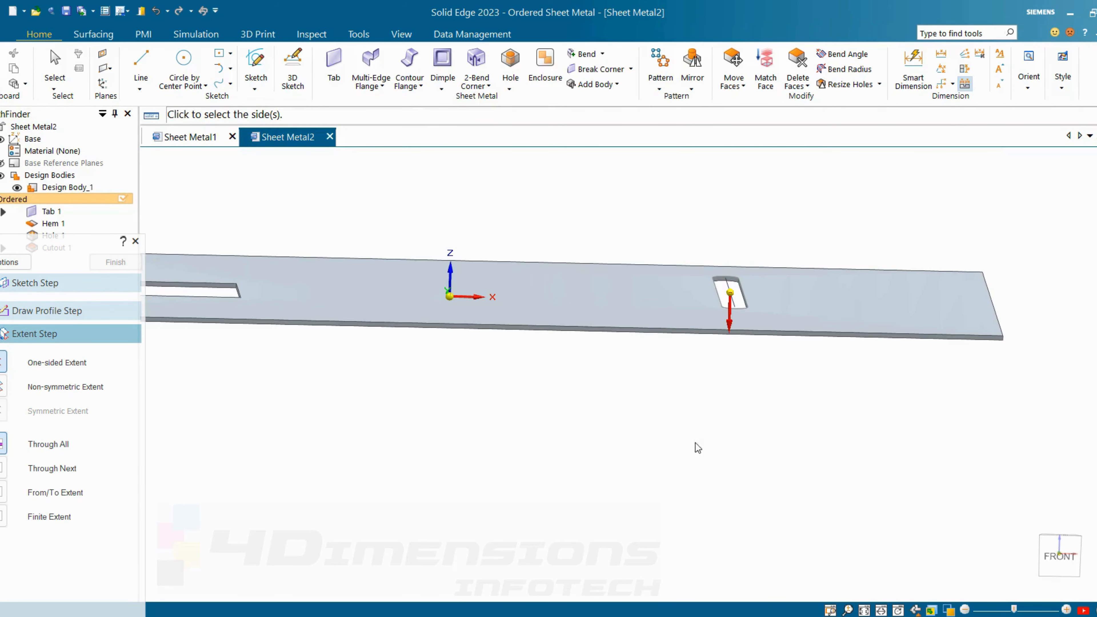
pyautogui.click(695, 444)
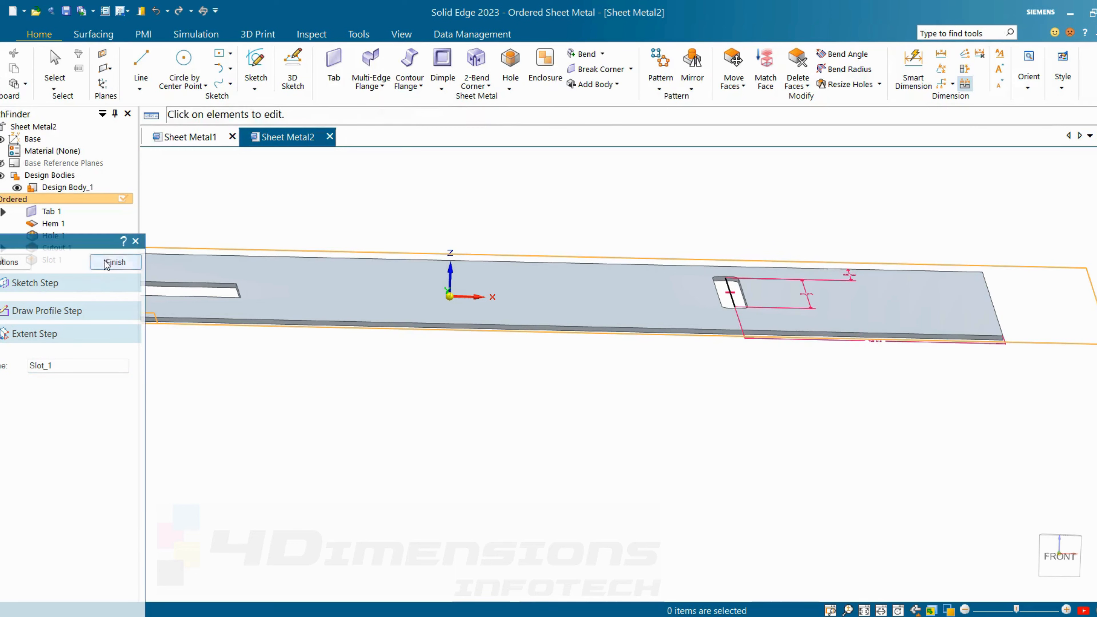
pyautogui.click(114, 261)
pyautogui.moveTo(709, 466); pyautogui.dragTo(596, 389, button='middle')
pyautogui.click(509, 89)
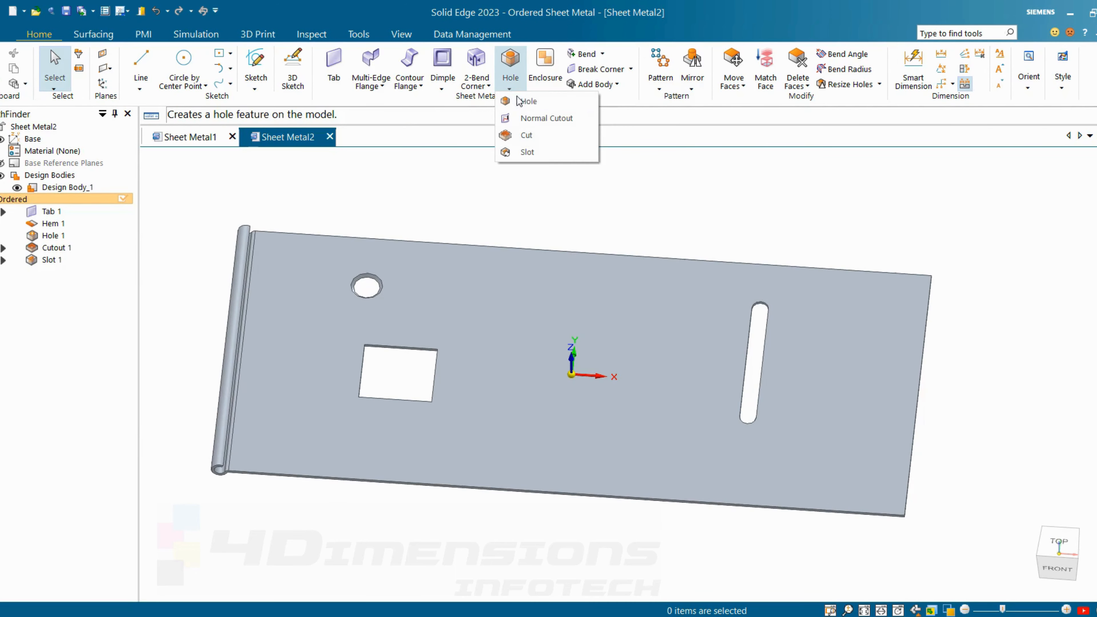
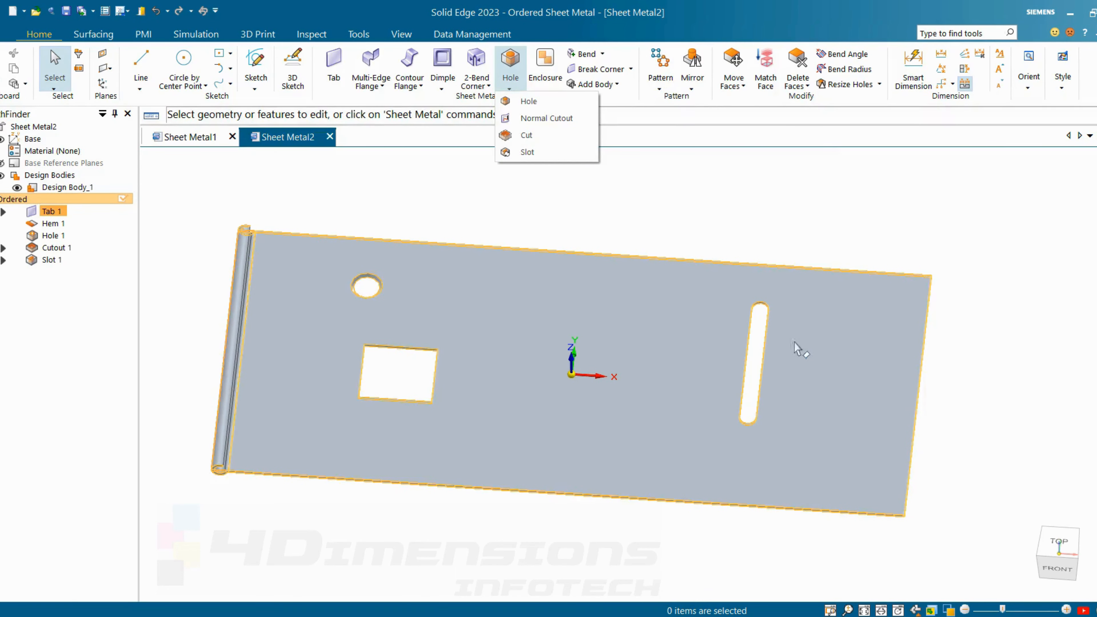
pyautogui.moveTo(795, 348); pyautogui.dragTo(982, 392, button='middle')
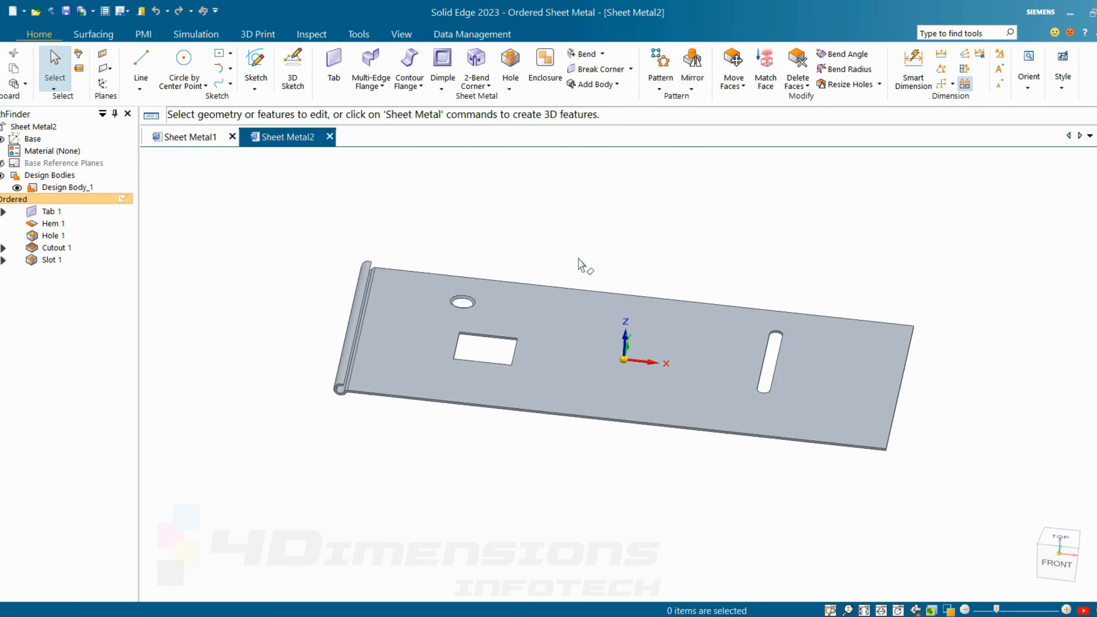
pyautogui.moveTo(826, 341); pyautogui.dragTo(810, 284, button='middle')
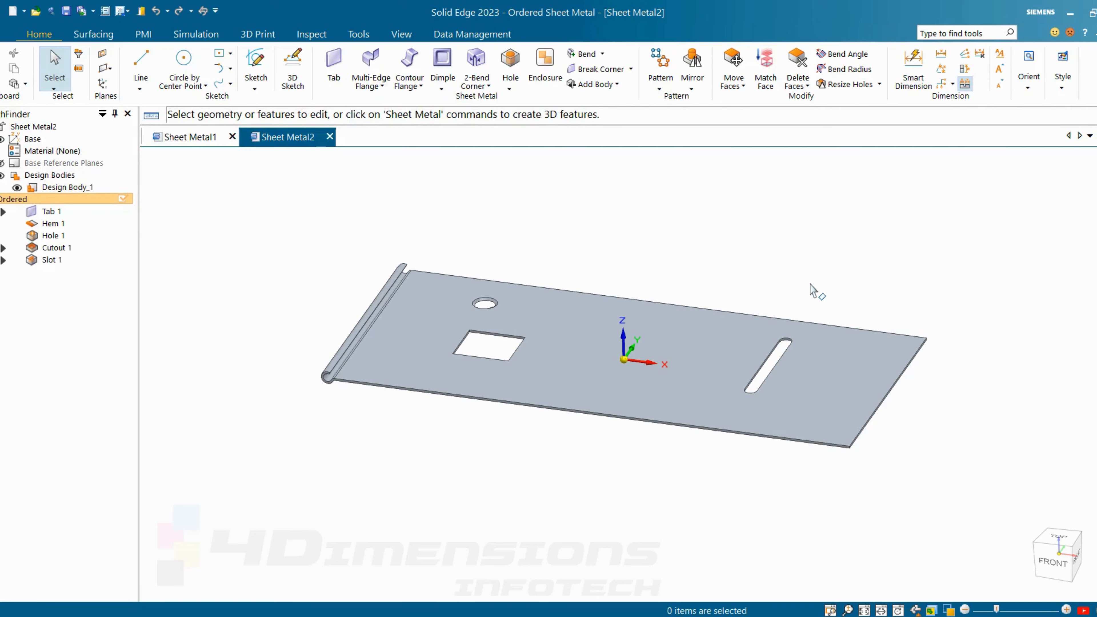
# - Create a new document from the ISO Metric sheet metal template
pyautogui.hotkey('ctrl', 'n')
pyautogui.click(550, 237)
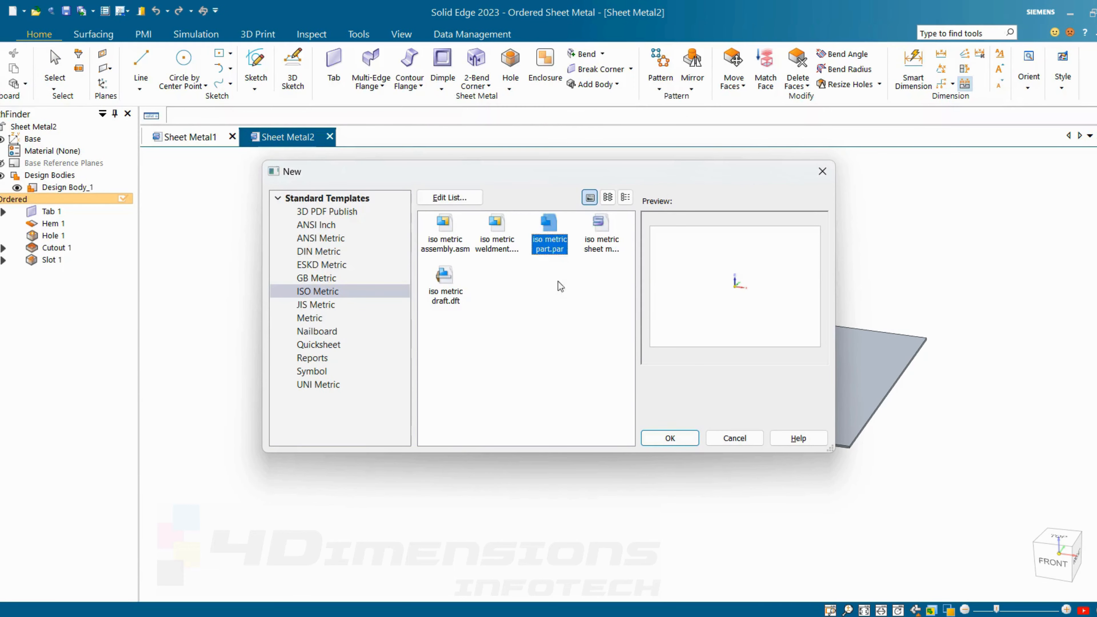
pyautogui.click(604, 241)
pyautogui.click(672, 438)
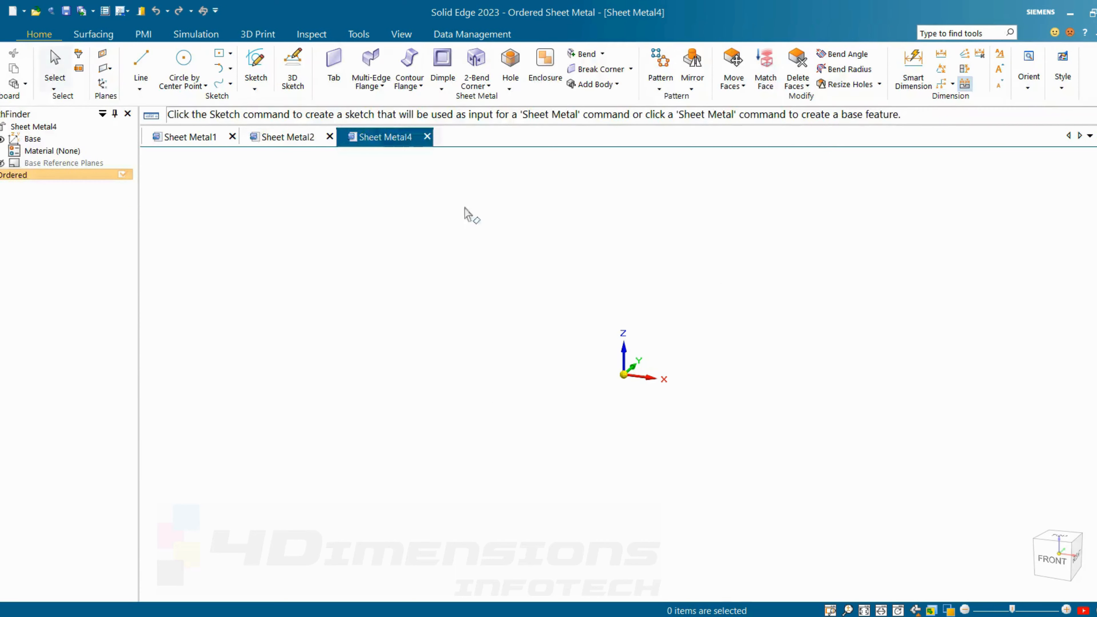
# - Start a Tab on the horizontal XY plane and sketch a center rectangle about 100 by 148 mm from the origin
pyautogui.click(333, 65)
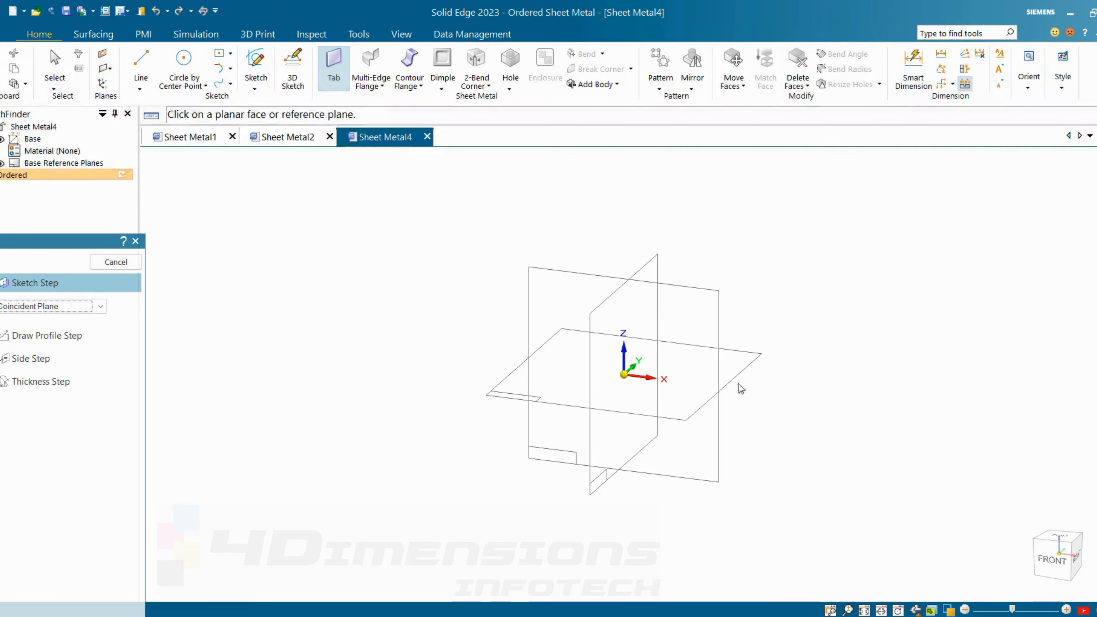
pyautogui.click(756, 360)
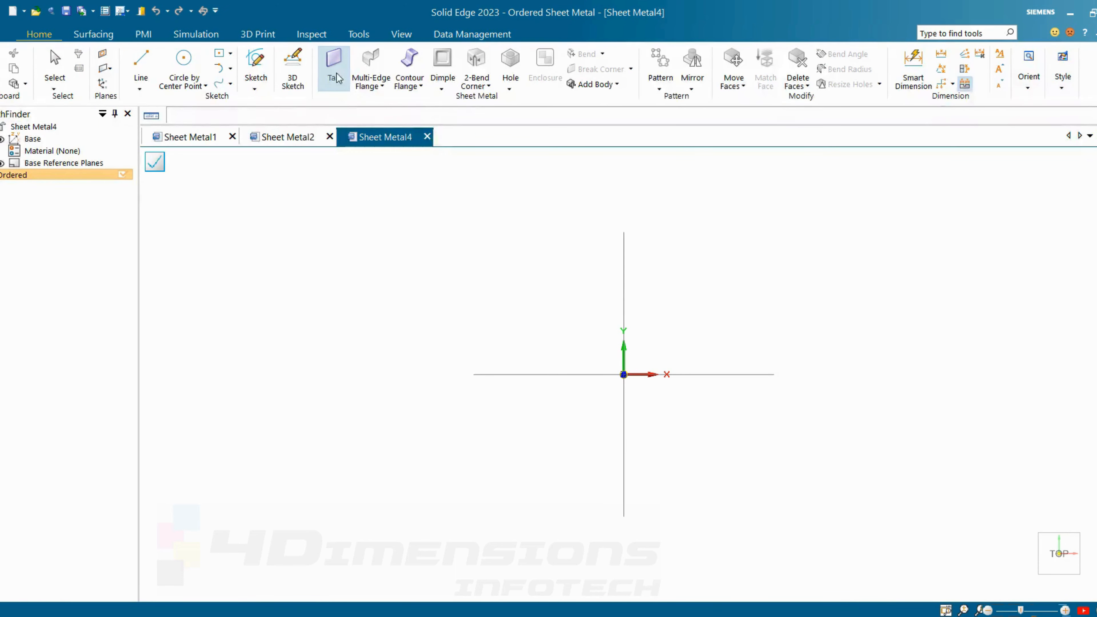
pyautogui.click(240, 53)
pyautogui.click(282, 70)
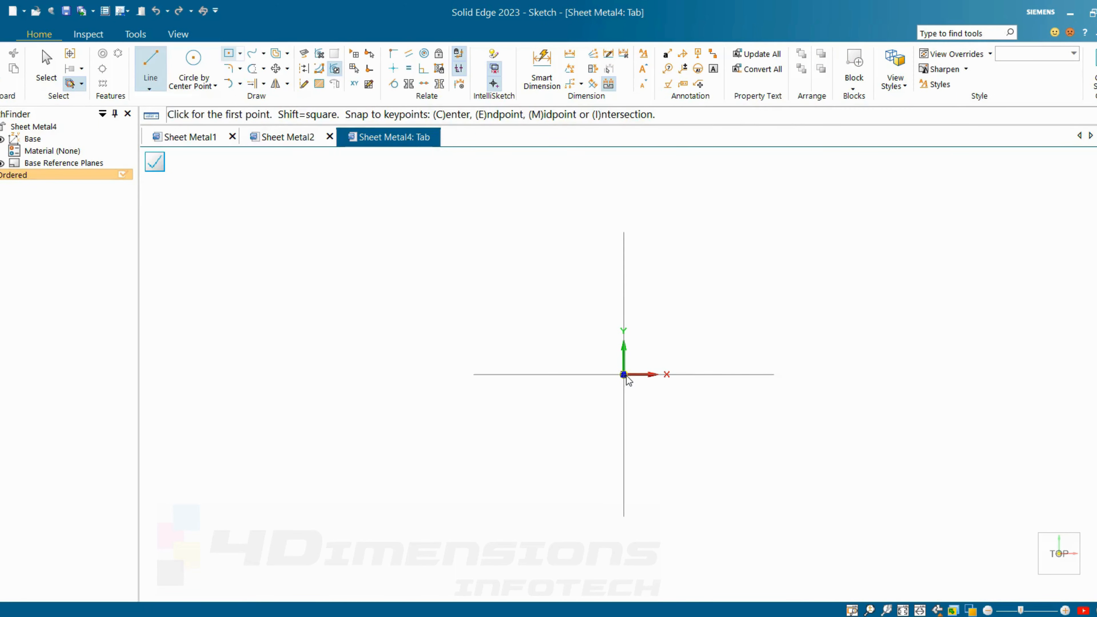
pyautogui.click(623, 375)
pyautogui.click(756, 179)
# - Set the rectangle's width along X to 100 mm
pyautogui.click(542, 67)
pyautogui.click(492, 216)
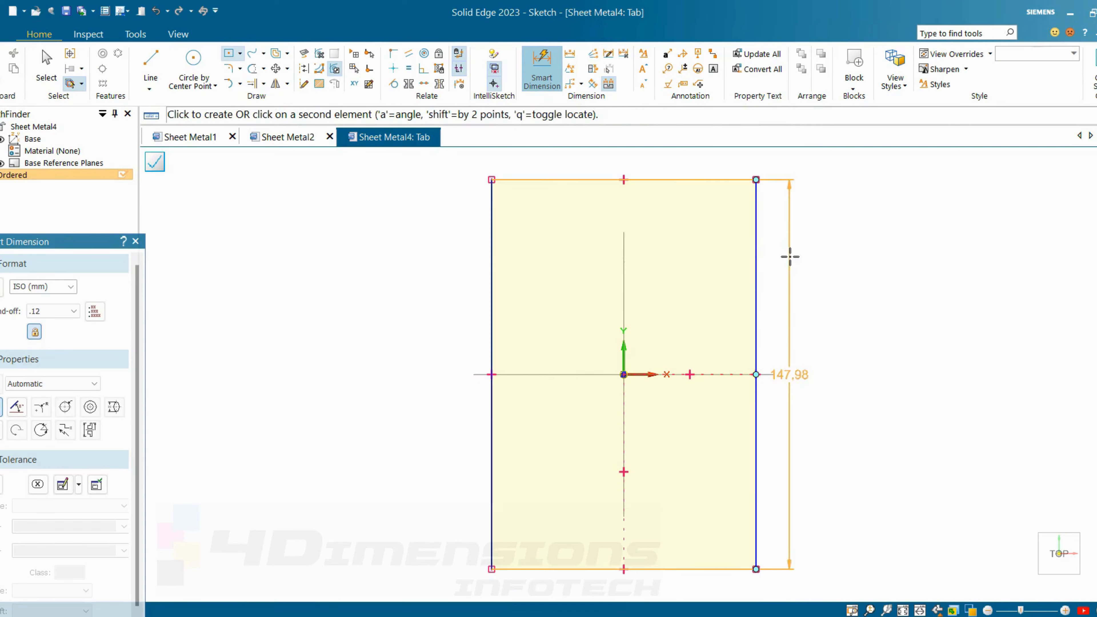
pyautogui.click(756, 262)
pyautogui.click(726, 163)
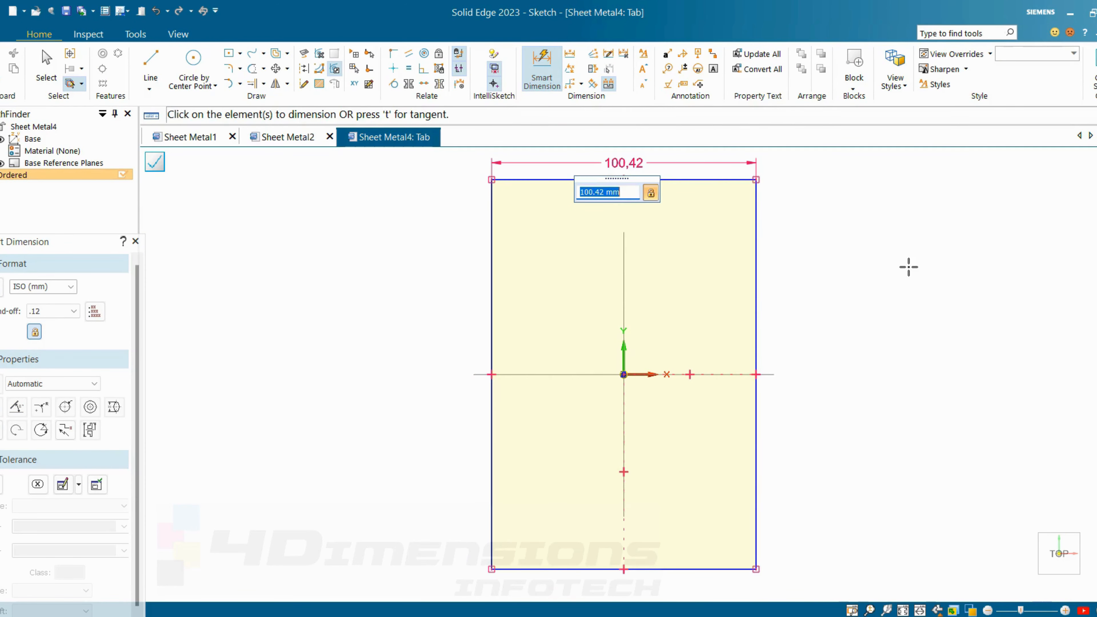
pyautogui.write('100')
pyautogui.press('Return')
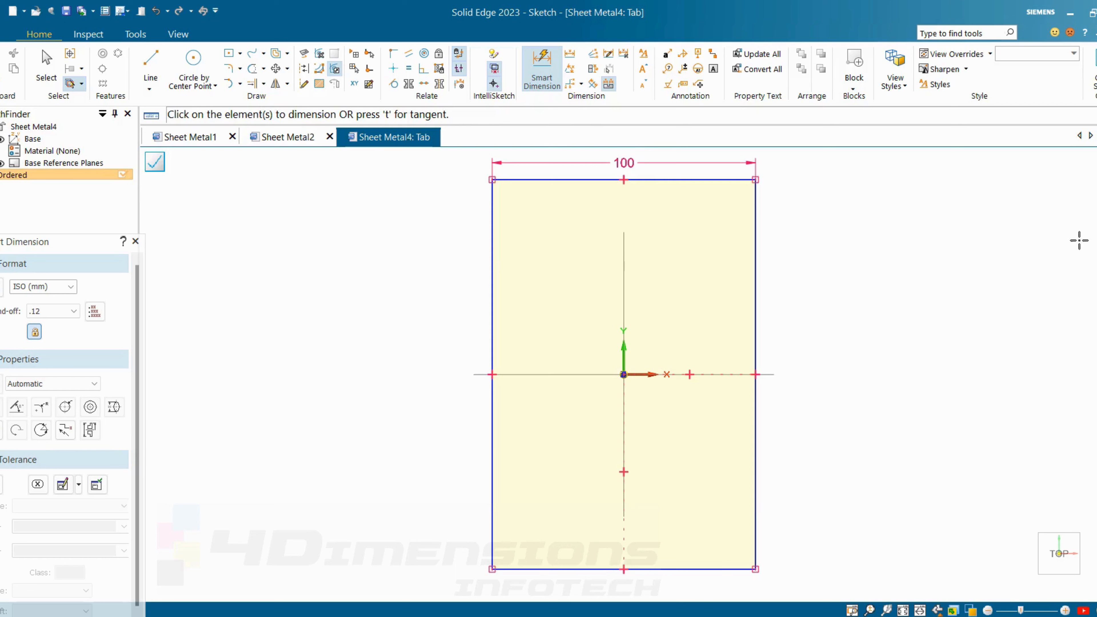
# - Set the rectangle's height along Y to 160 mm
pyautogui.click(720, 566)
pyautogui.click(722, 571)
pyautogui.click(802, 458)
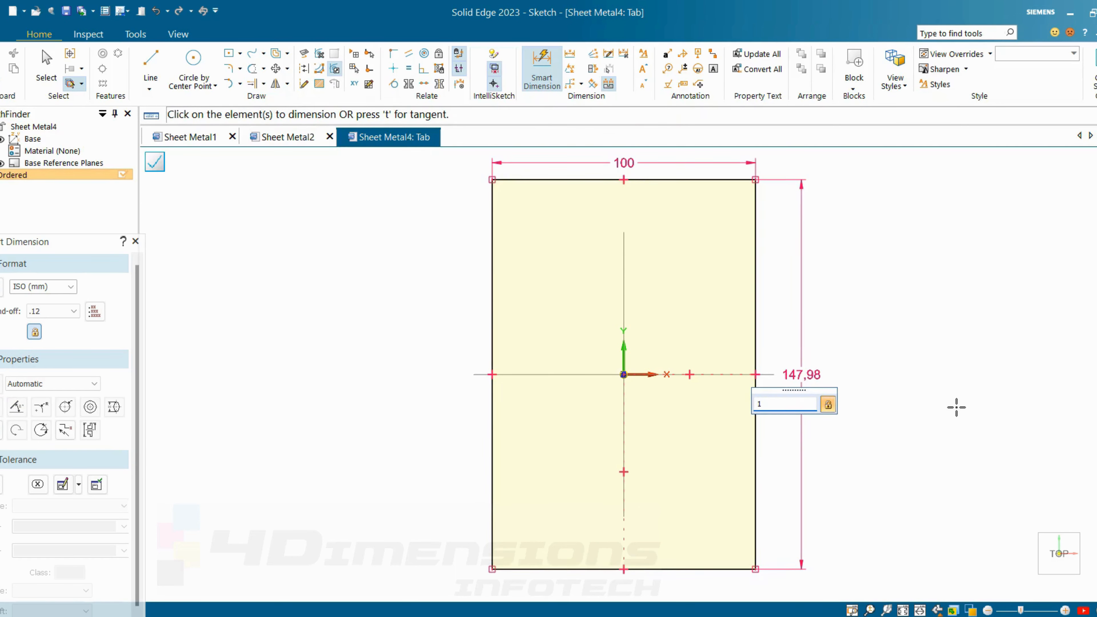
pyautogui.press('Return')
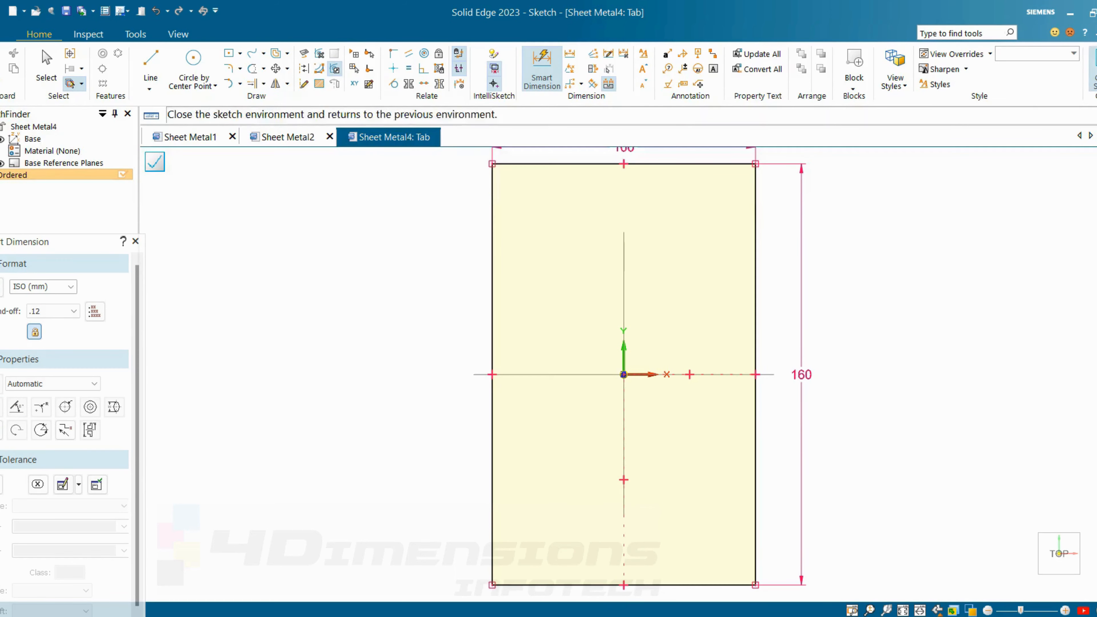
# - Close the rectangle sketch and finish the tab with a thickness of 1.00 mm
pyautogui.click(1096, 69)
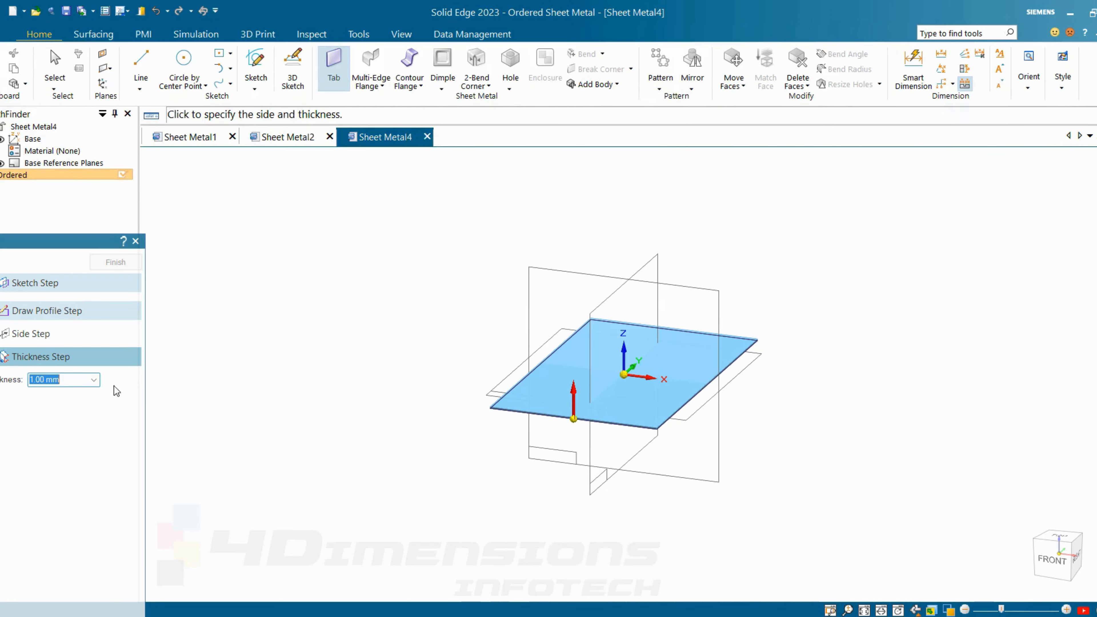
pyautogui.click(592, 346)
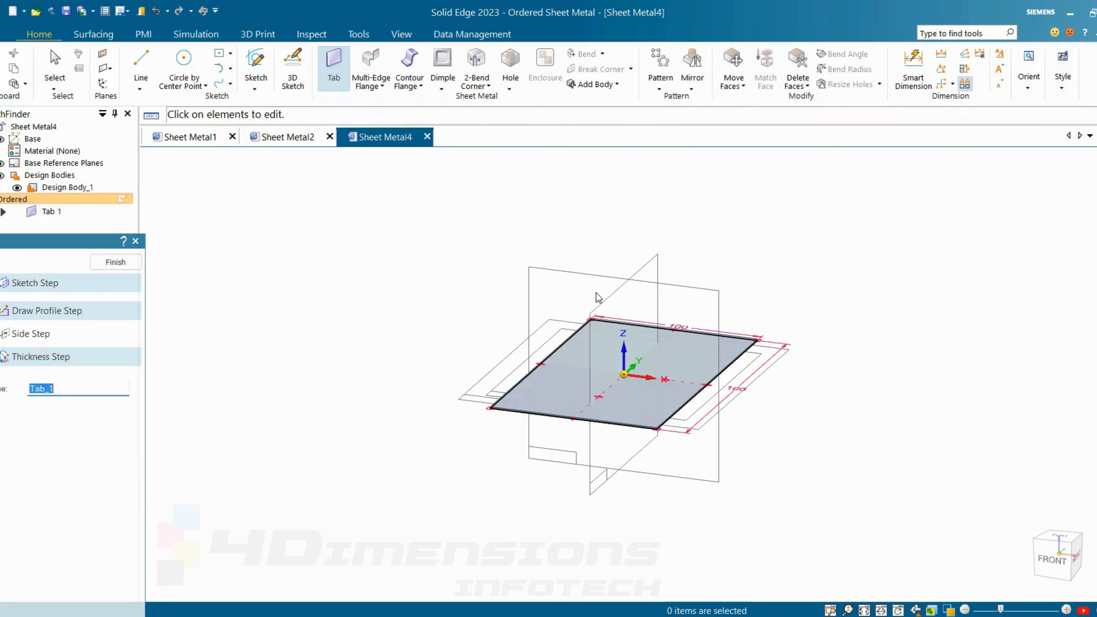
pyautogui.click(125, 267)
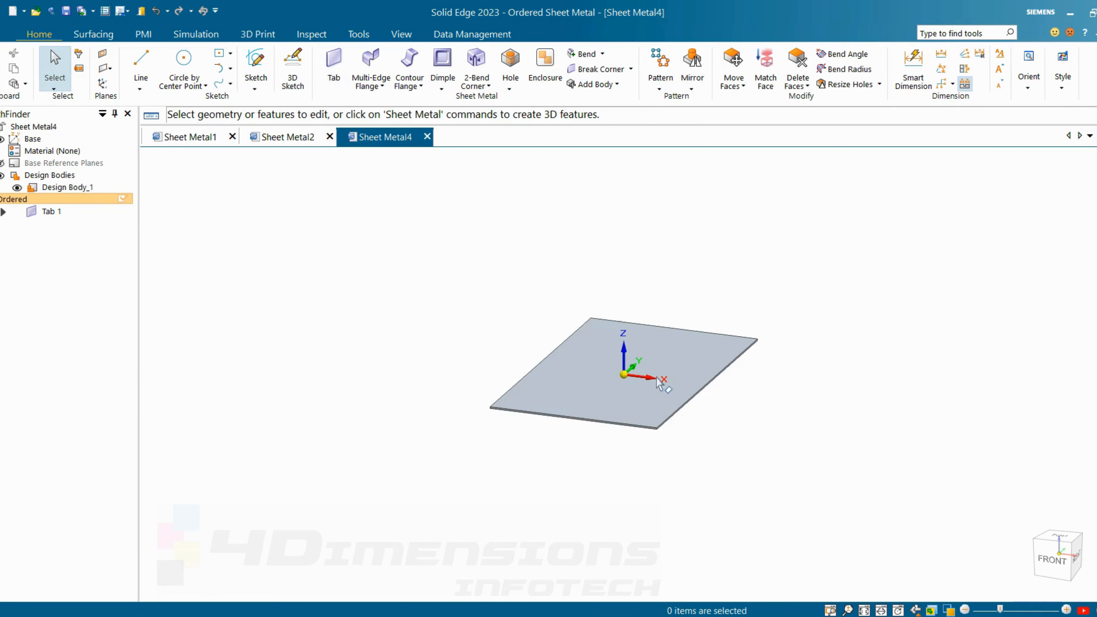
# - Add an upward 90° flange about 46 mm long along the plate's long edge on the negative X side, material inside
pyautogui.hotkey('ctrl', 'f')
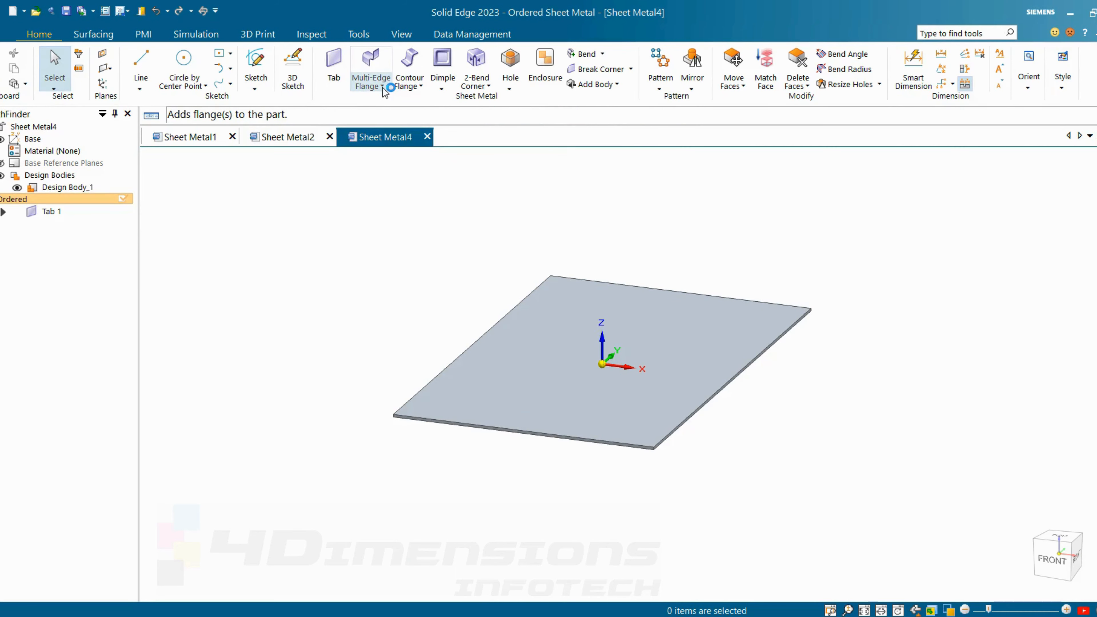
pyautogui.click(383, 87)
pyautogui.click(391, 119)
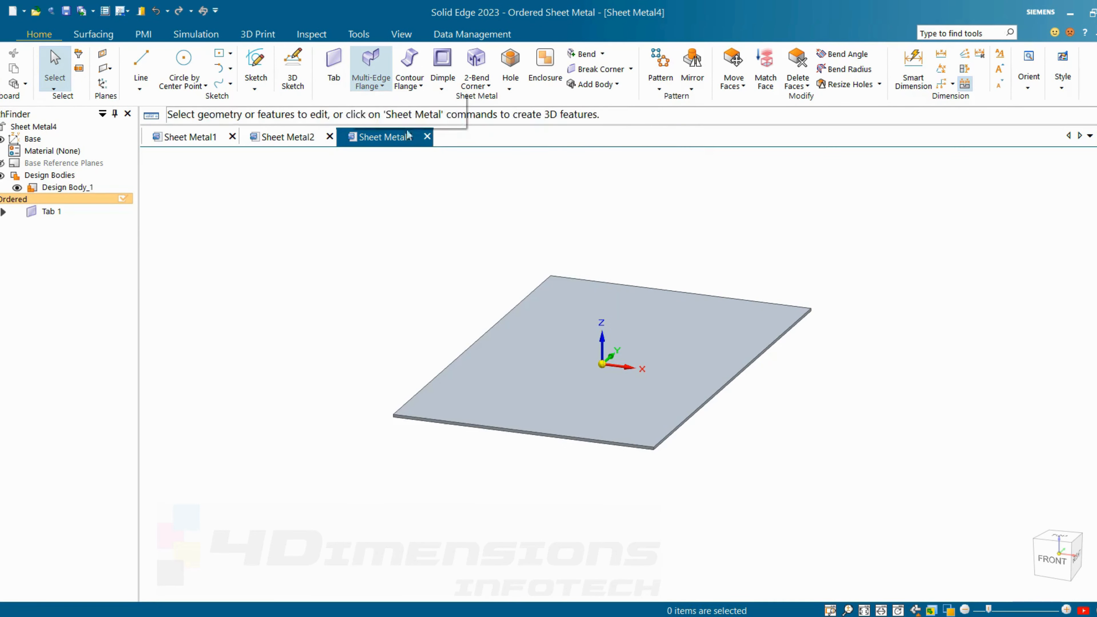
pyautogui.click(497, 319)
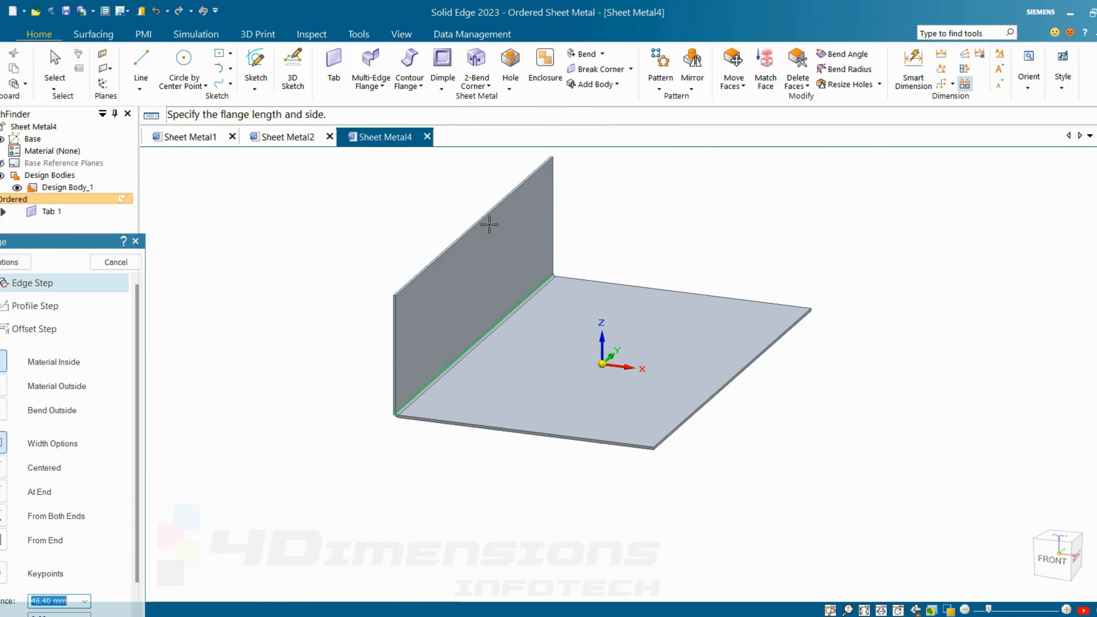
pyautogui.click(489, 224)
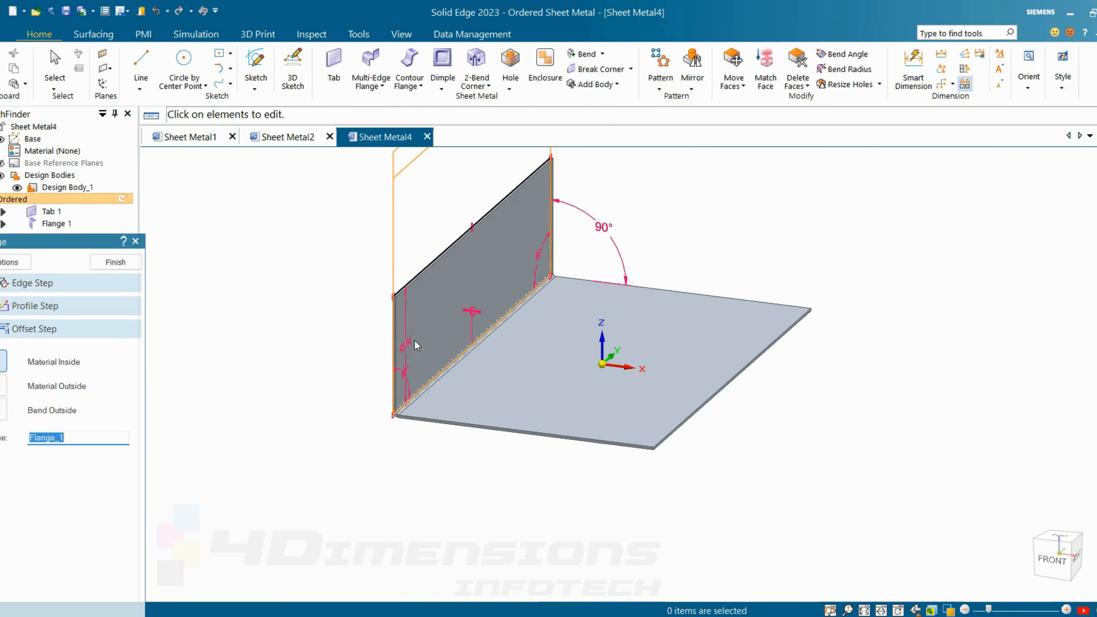
# - Set the new flange's length to 50 mm and finish the feature
pyautogui.click(408, 346)
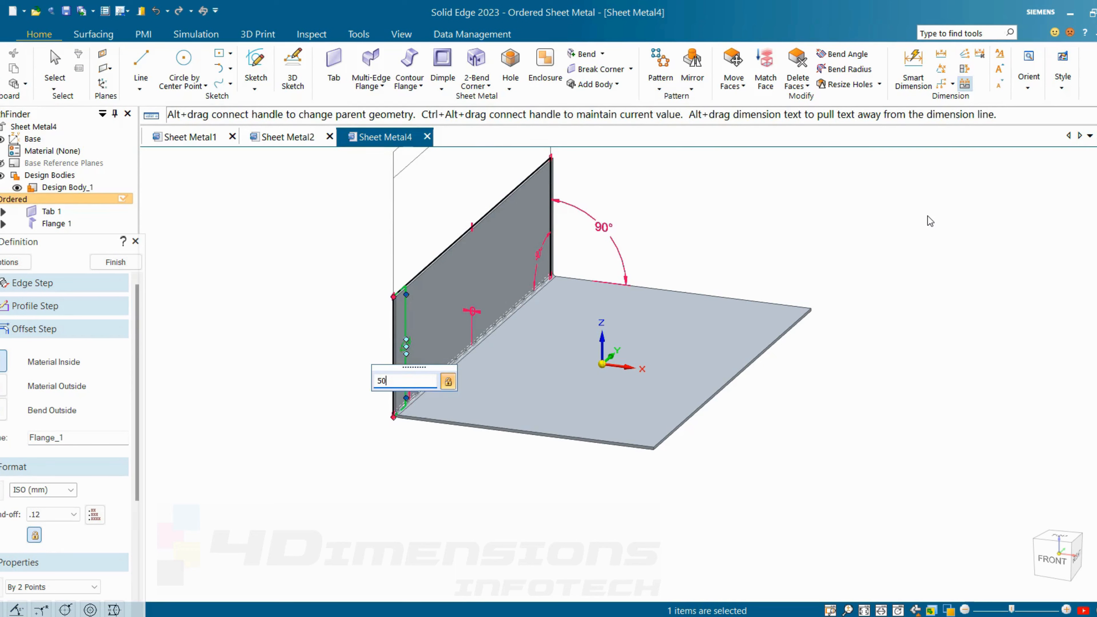
pyautogui.write('50')
pyautogui.press('Return')
pyautogui.click(115, 262)
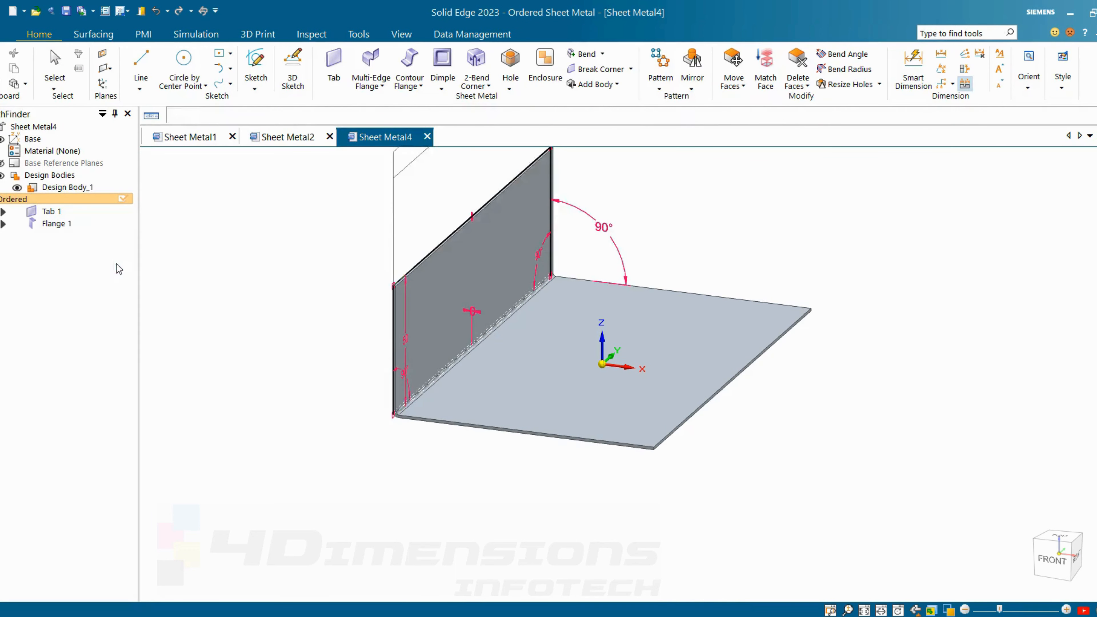
# - Mirror the flange to the opposite long edge about the vertical YZ base plane, using the Smart option
pyautogui.moveTo(541, 345); pyautogui.dragTo(551, 314, button='middle')
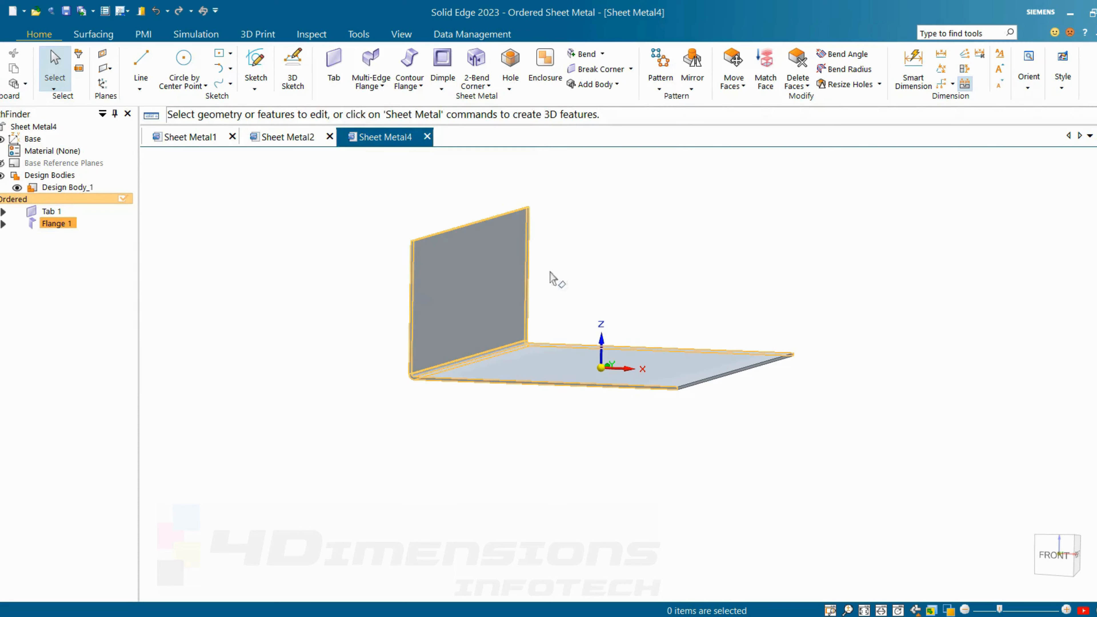
pyautogui.moveTo(855, 263); pyautogui.dragTo(844, 294, button='middle')
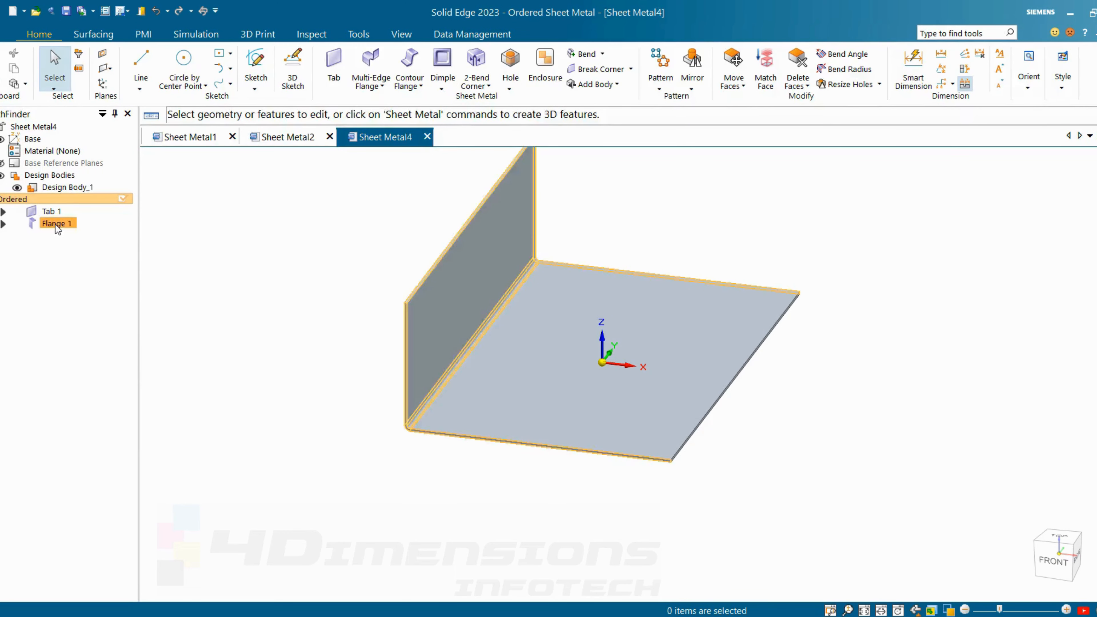
pyautogui.click(65, 225)
pyautogui.click(152, 192)
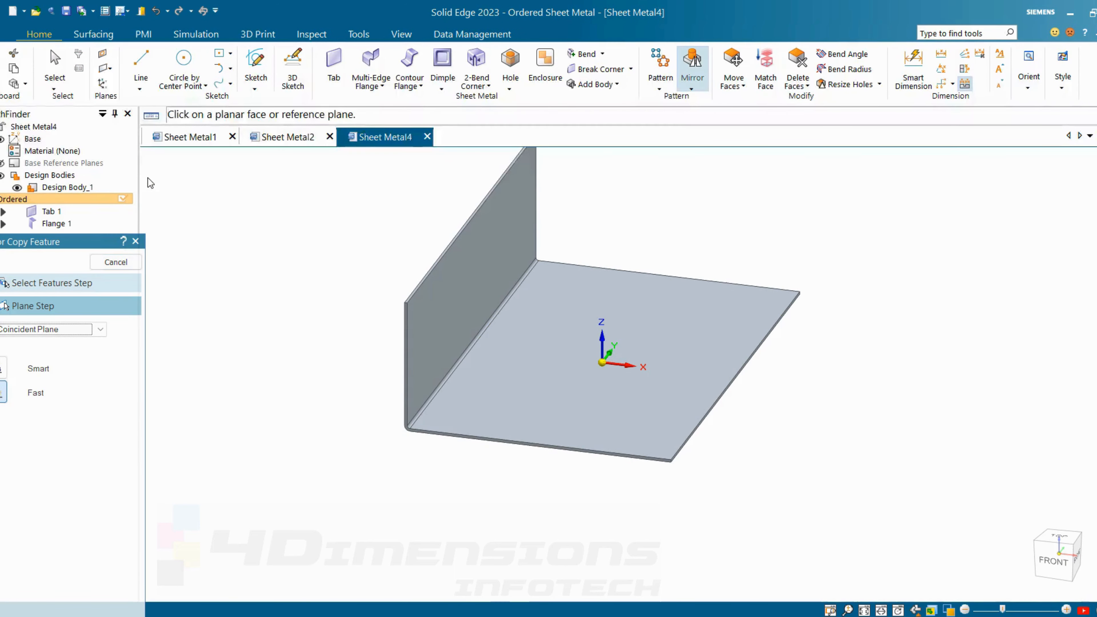
pyautogui.click(3, 164)
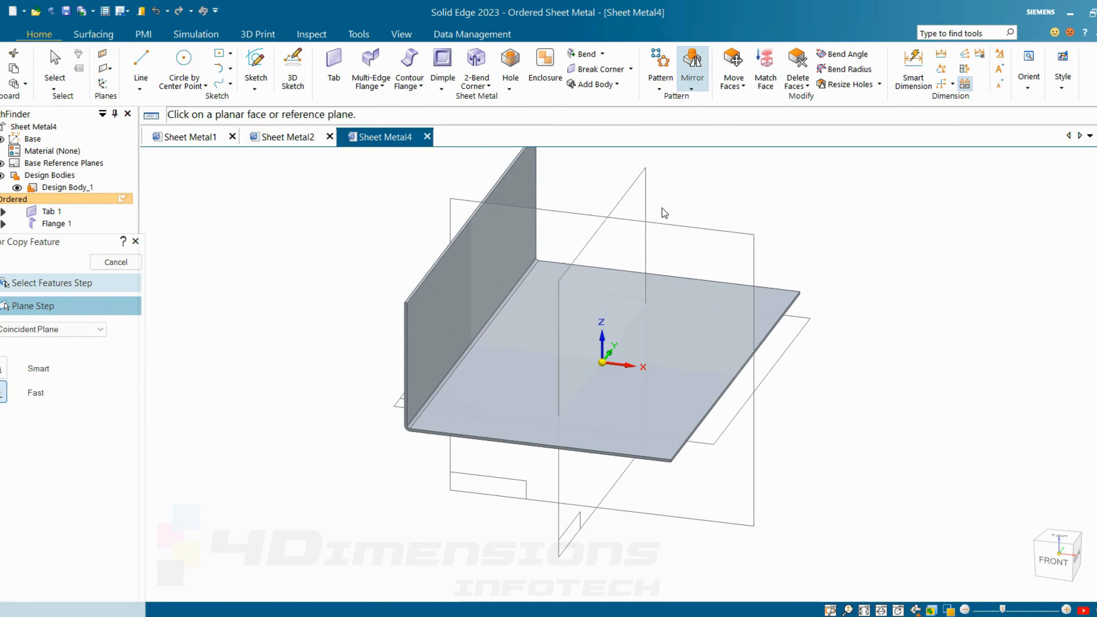
pyautogui.click(643, 172)
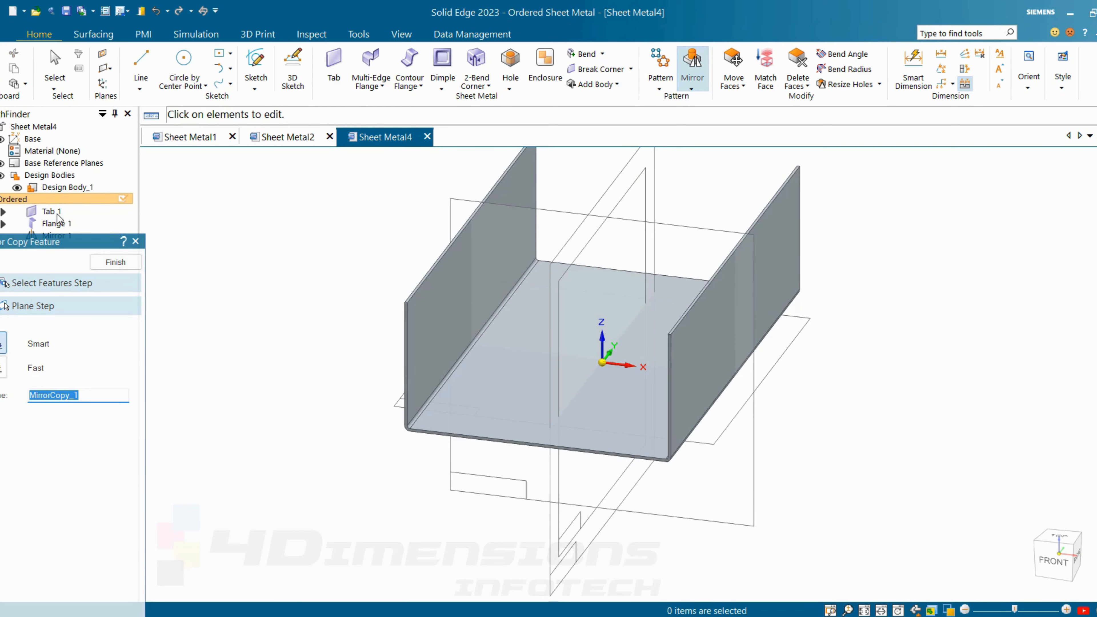
pyautogui.click(116, 262)
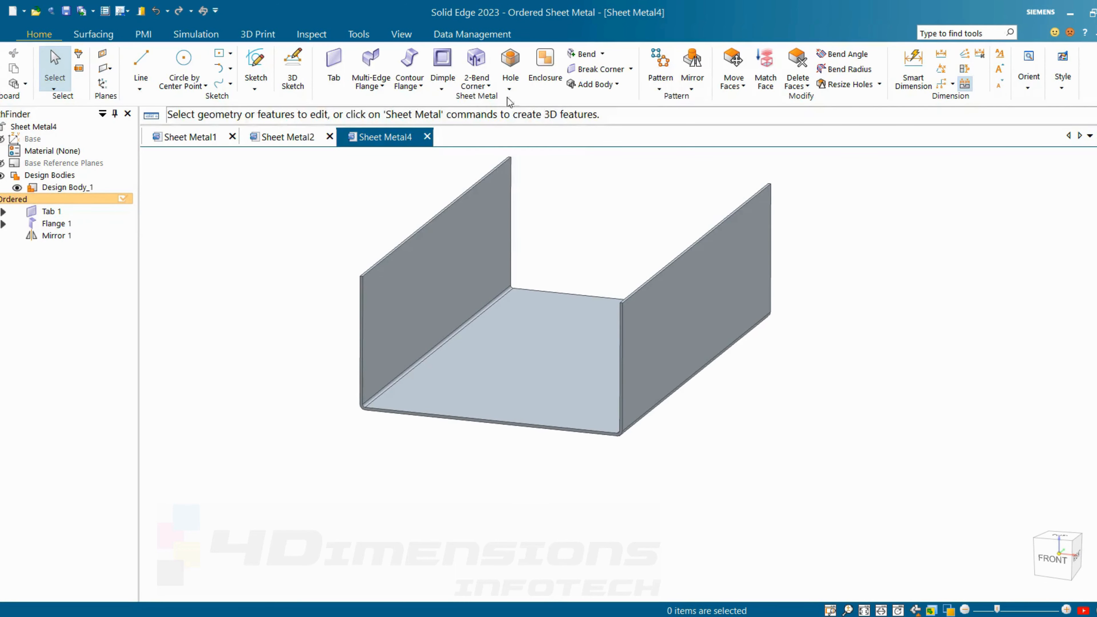
# - Start a Contour Flange with its sketch plane normal to the front vertical edge of the mirrored flange, at the edge's upper end
pyautogui.click(420, 90)
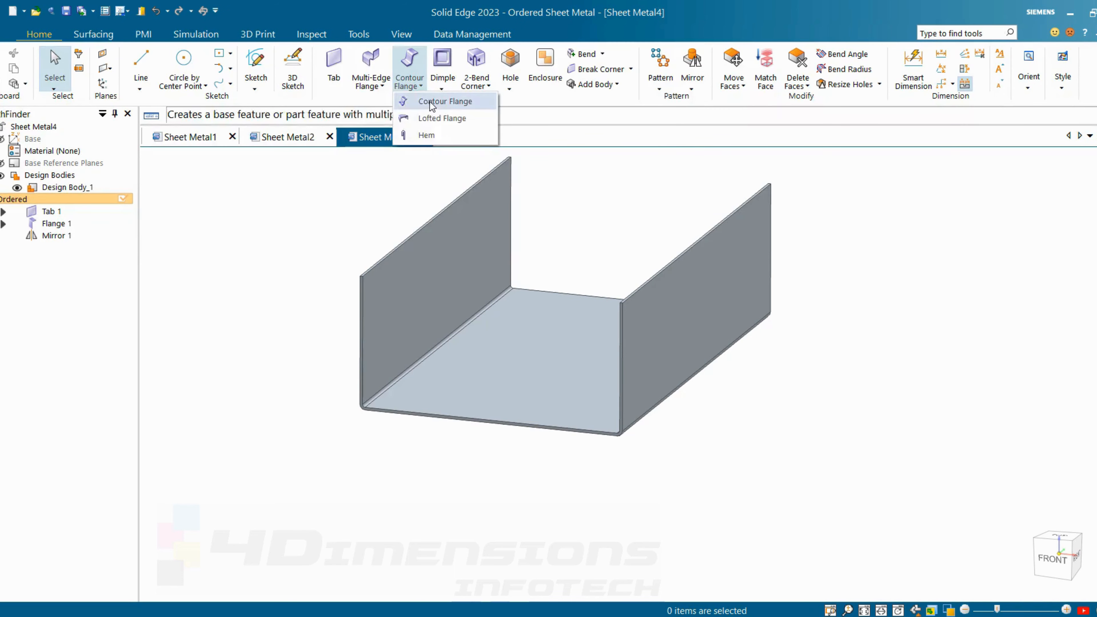
pyautogui.click(429, 101)
pyautogui.click(623, 322)
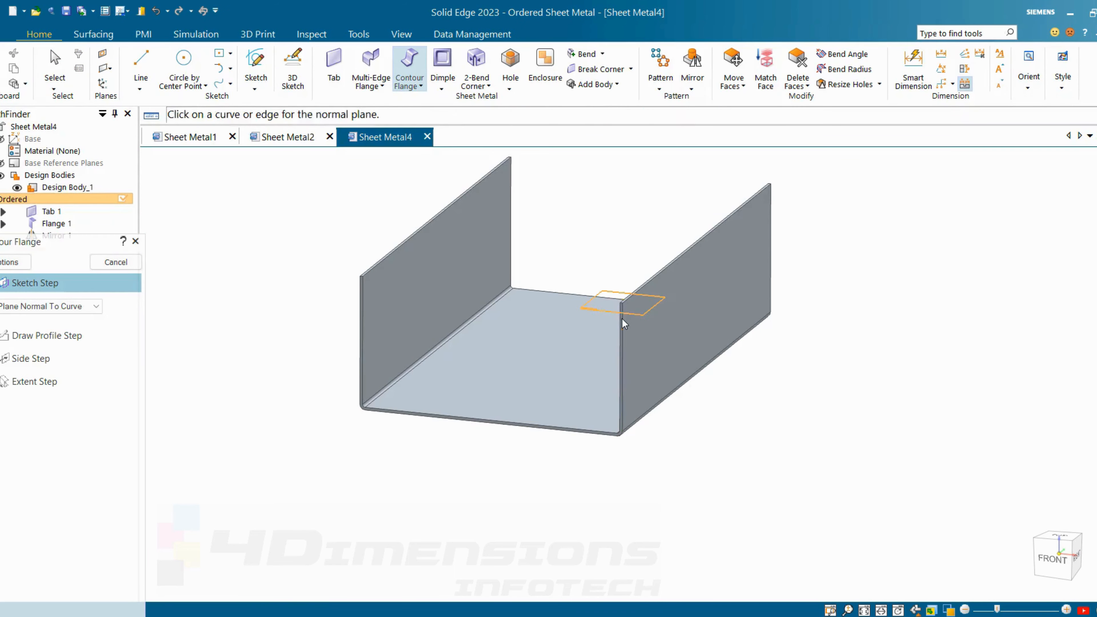
pyautogui.click(620, 264)
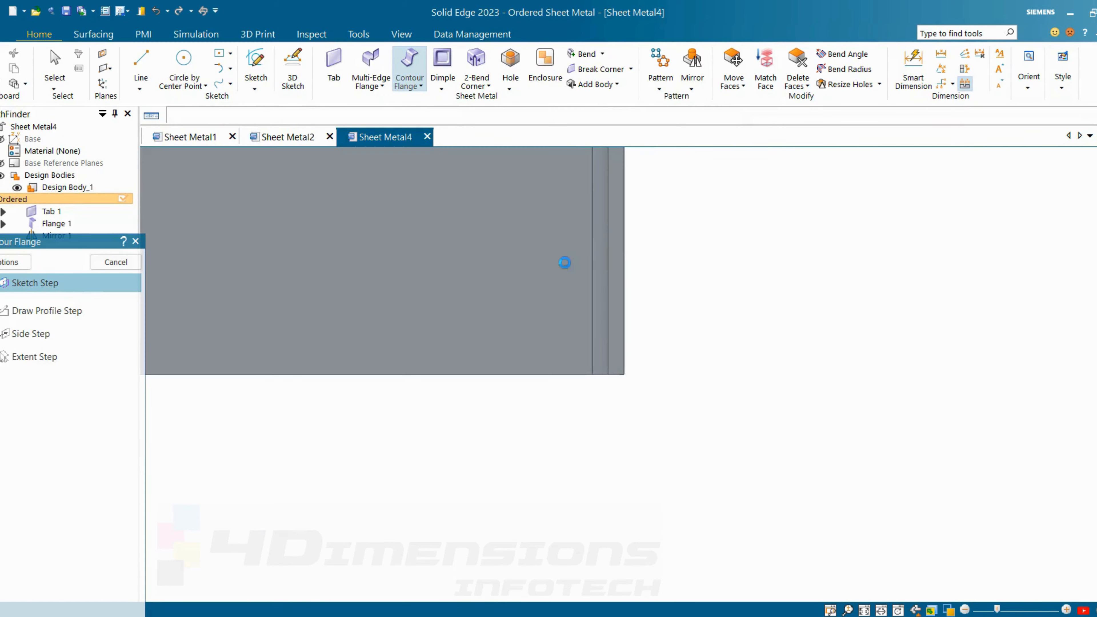
# - Sketch a line running inward from the mirrored flange's outer front corner, dimension it to 6 mm and close the profile
pyautogui.press('l')
pyautogui.click(623, 374)
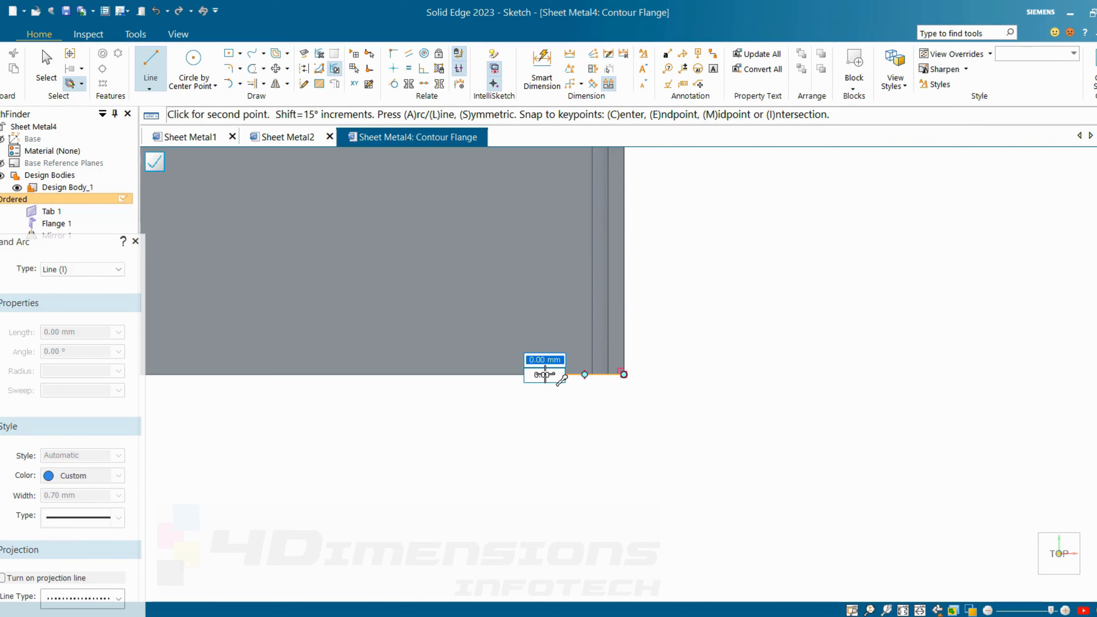
pyautogui.click(545, 374)
pyautogui.press('Escape')
pyautogui.click(542, 69)
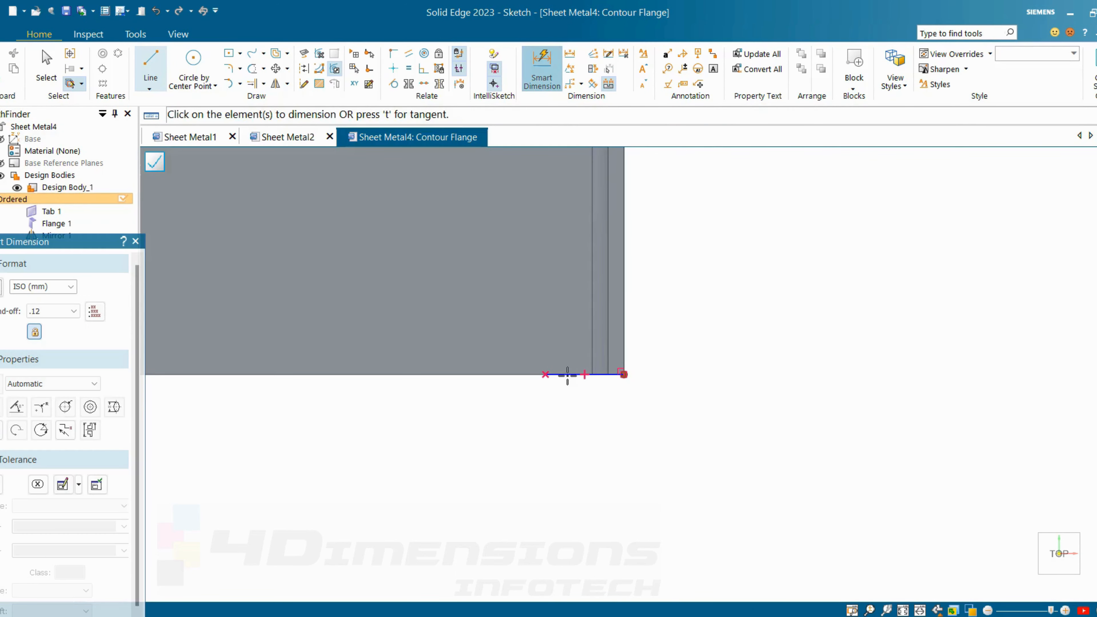
pyautogui.click(567, 375)
pyautogui.click(568, 448)
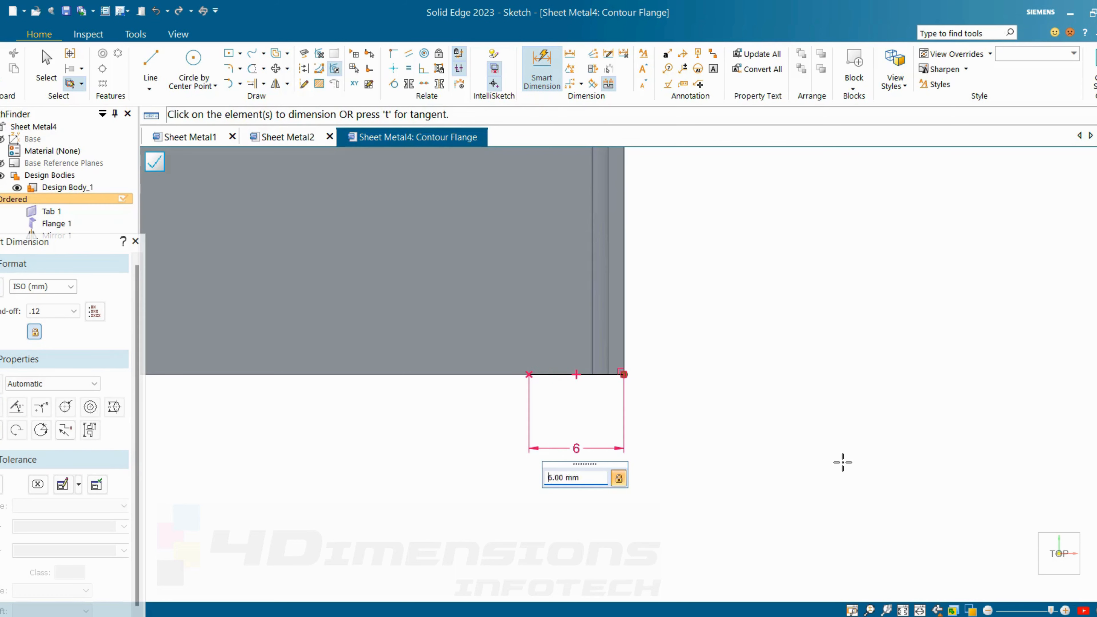
pyautogui.press('Escape')
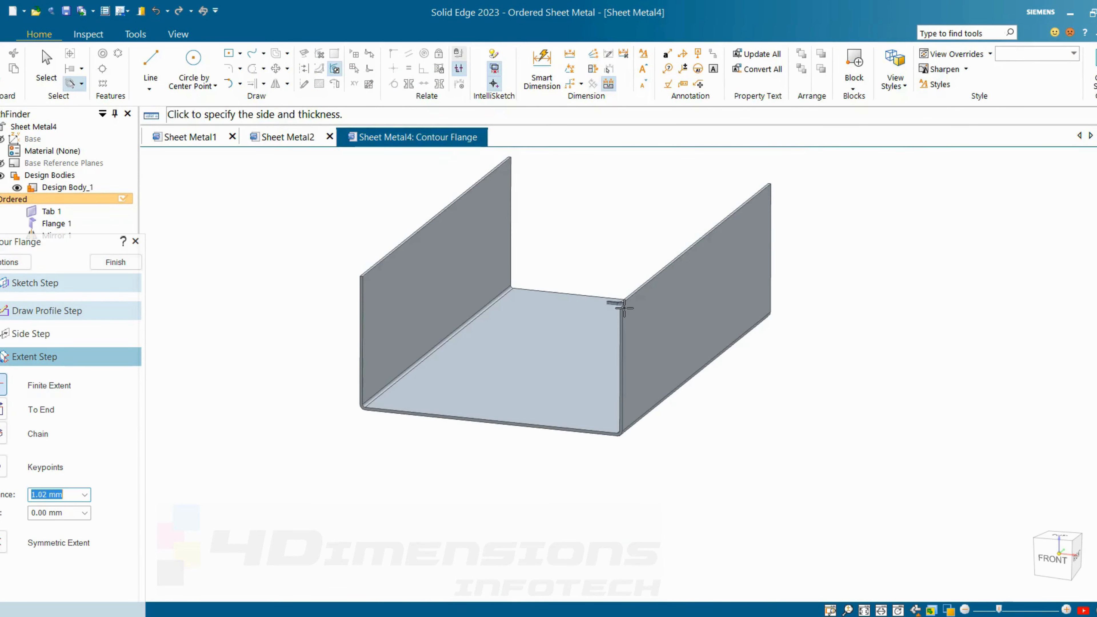
# - Extend the contour flange along the chain of front edges on both side flanges and the base, and finish it
pyautogui.scroll(3, 624, 308)
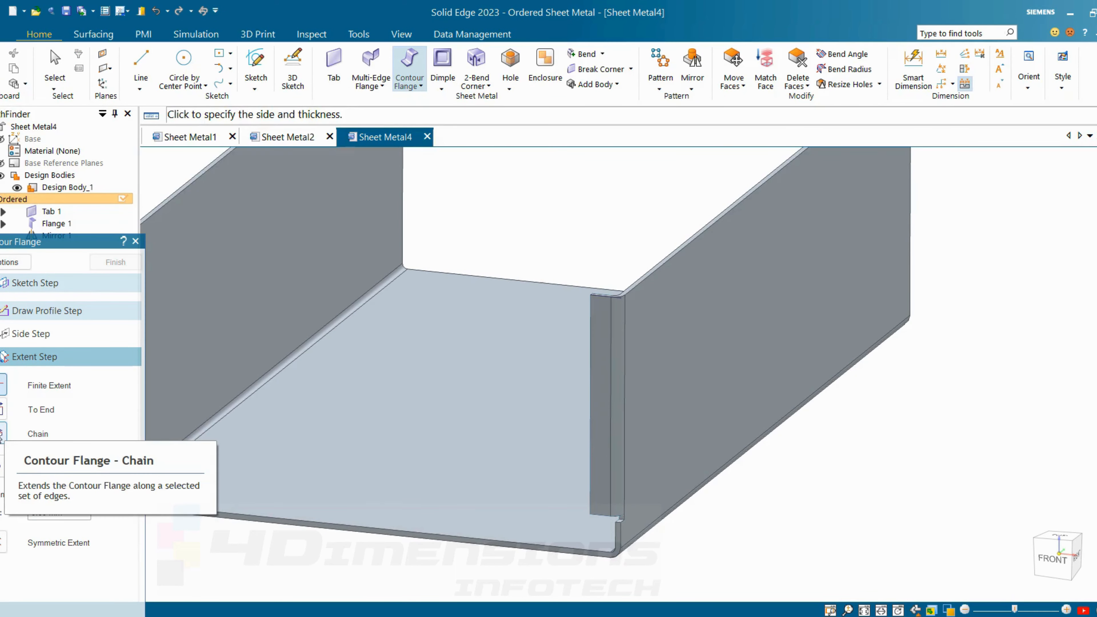
pyautogui.click(4, 434)
pyautogui.click(581, 552)
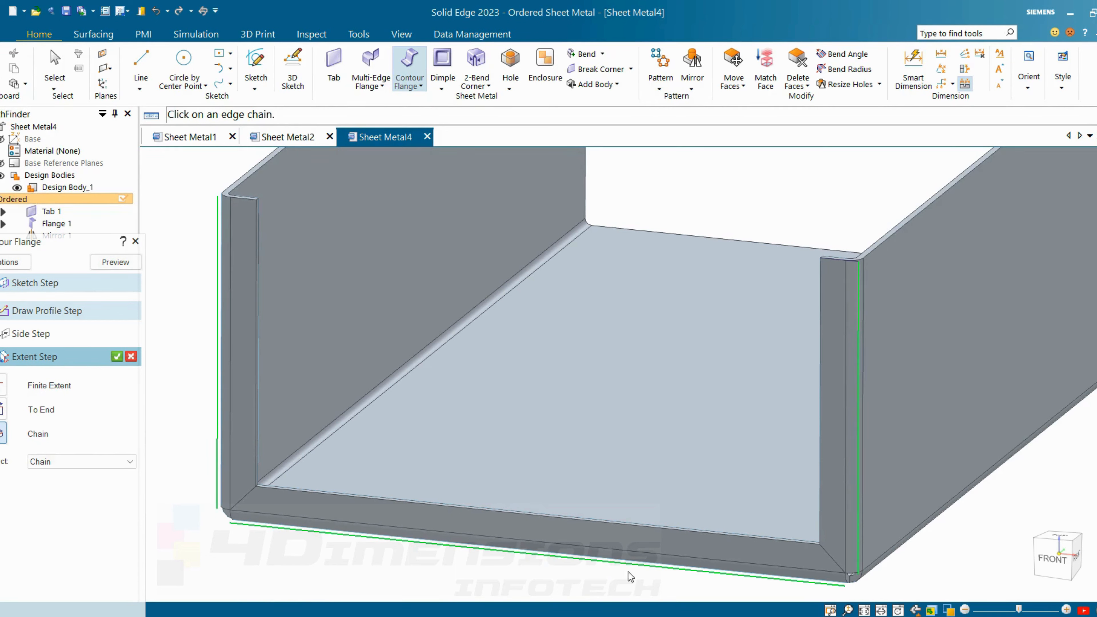
pyautogui.click(116, 356)
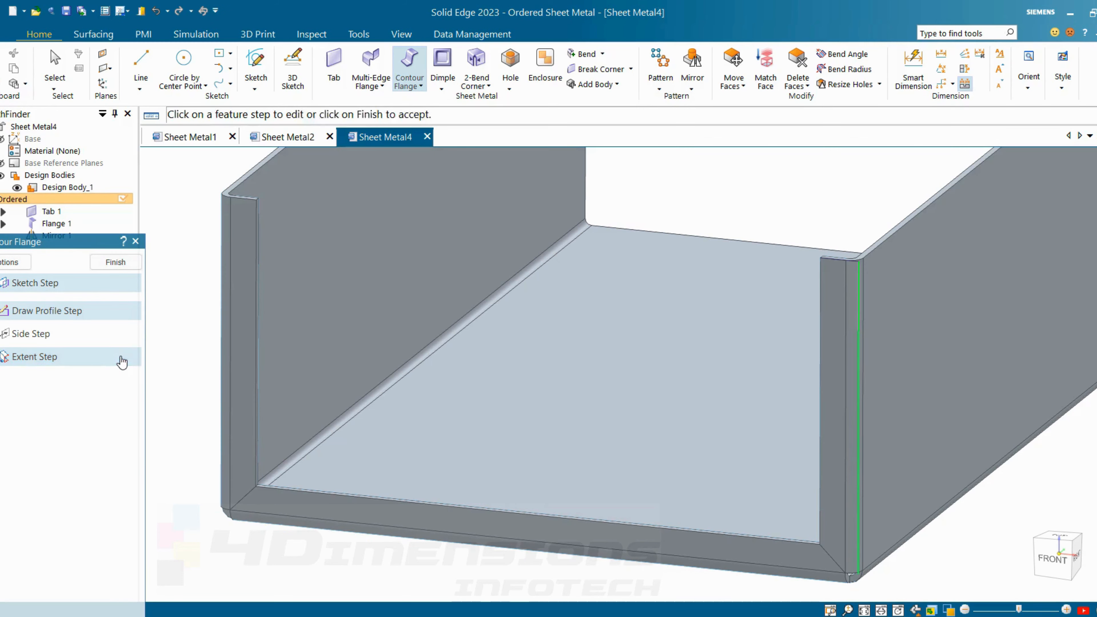
pyautogui.click(116, 263)
pyautogui.click(116, 262)
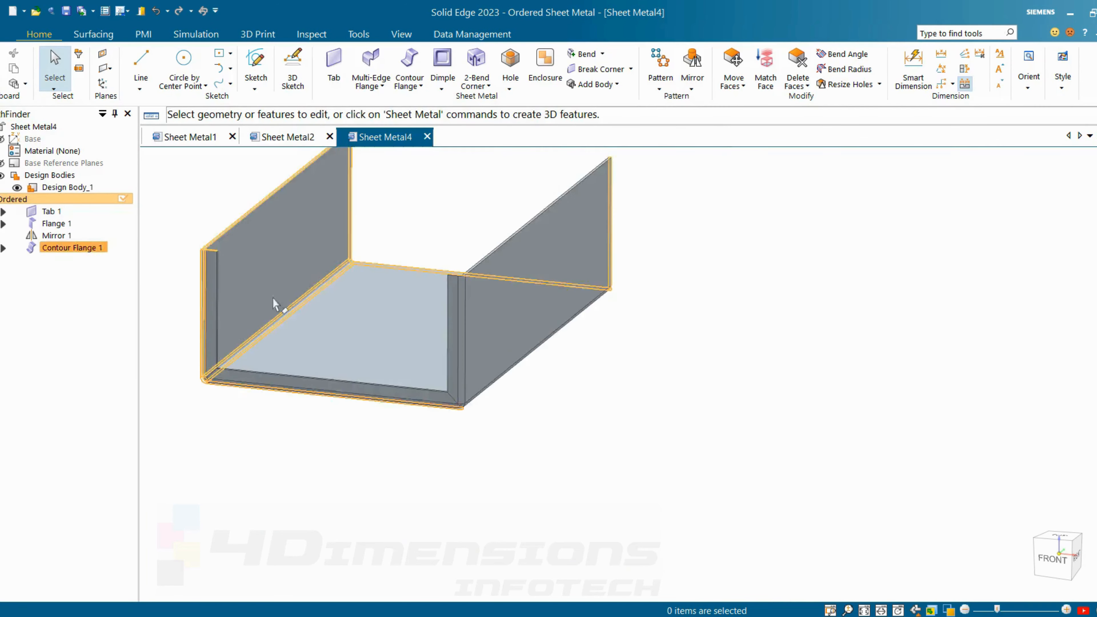
# - Edit the contour flange's profile to set the line's length to 8 mm, and finish the feature
pyautogui.moveTo(272, 298); pyautogui.dragTo(606, 328, button='middle')
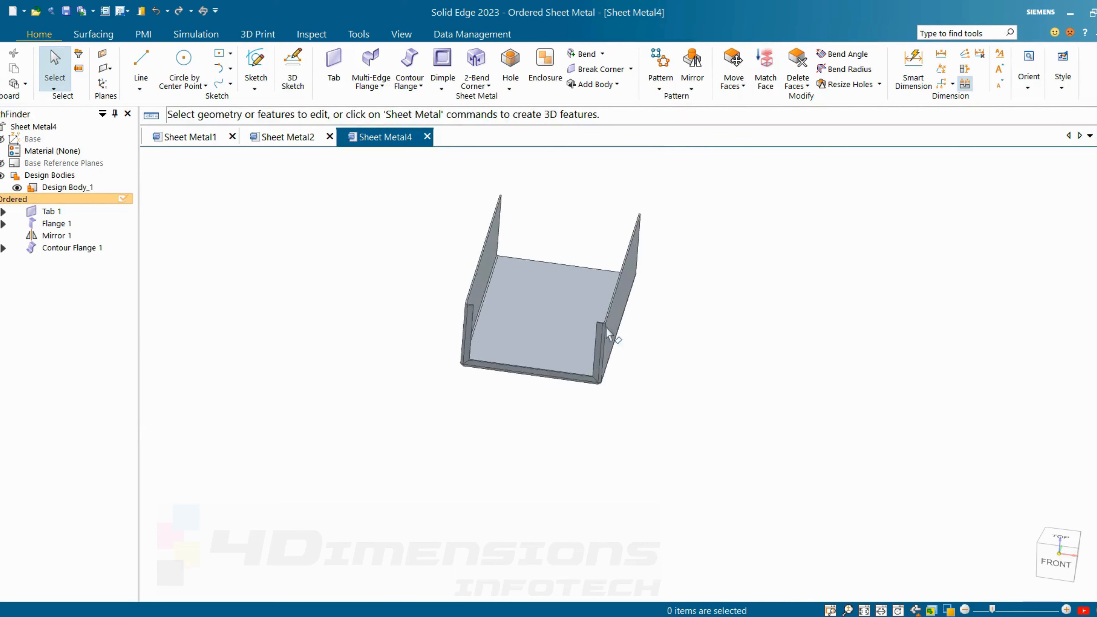
pyautogui.scroll(3, 606, 328)
pyautogui.click(67, 249)
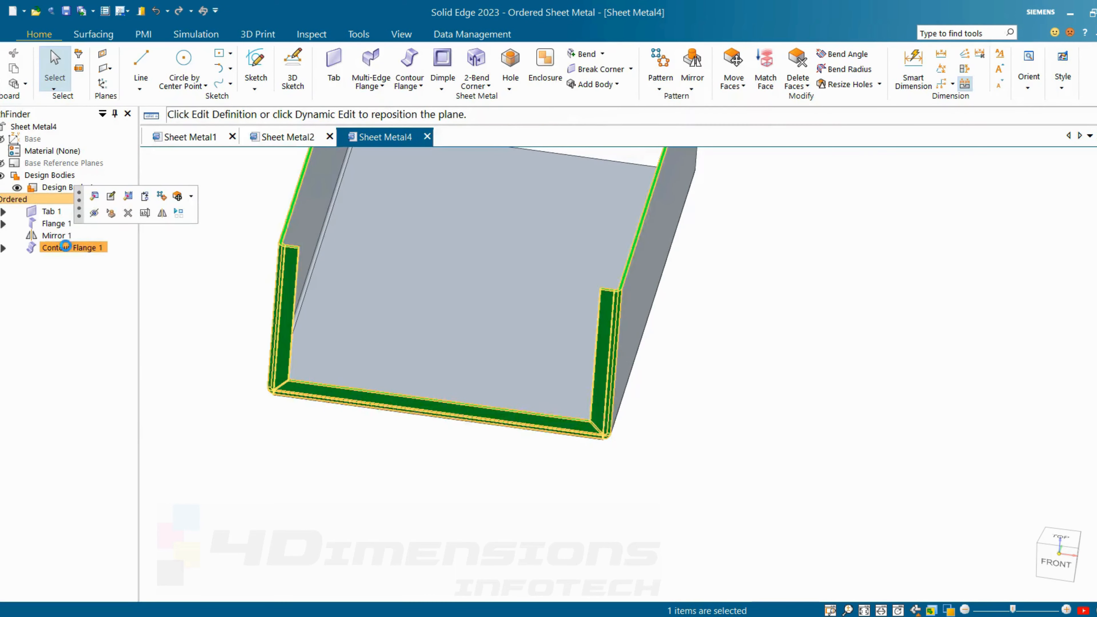
pyautogui.click(112, 198)
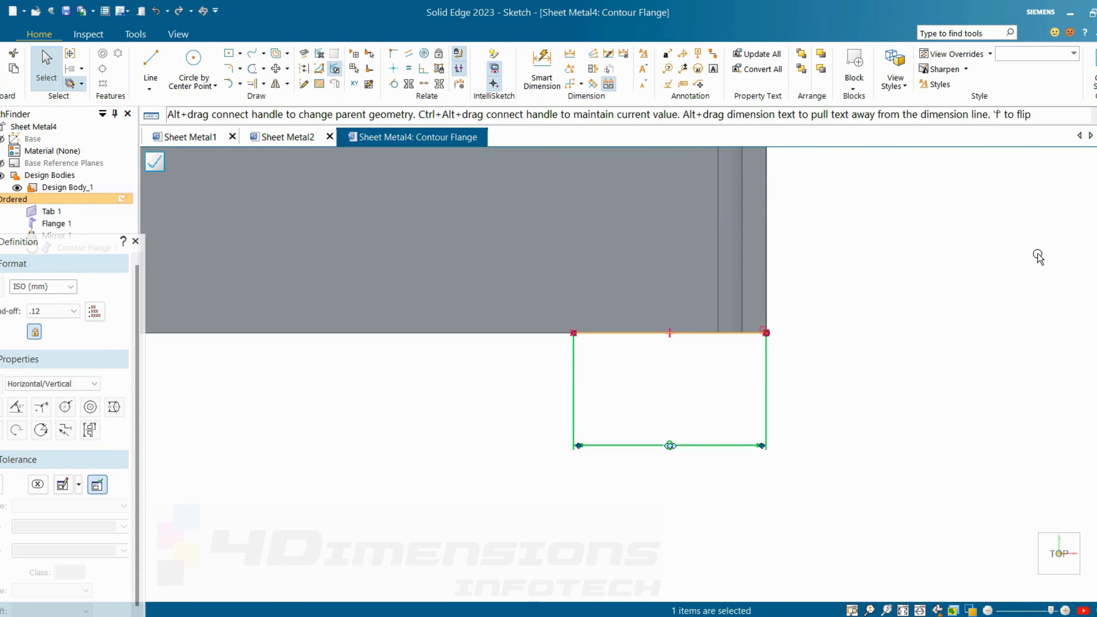
pyautogui.click(1093, 73)
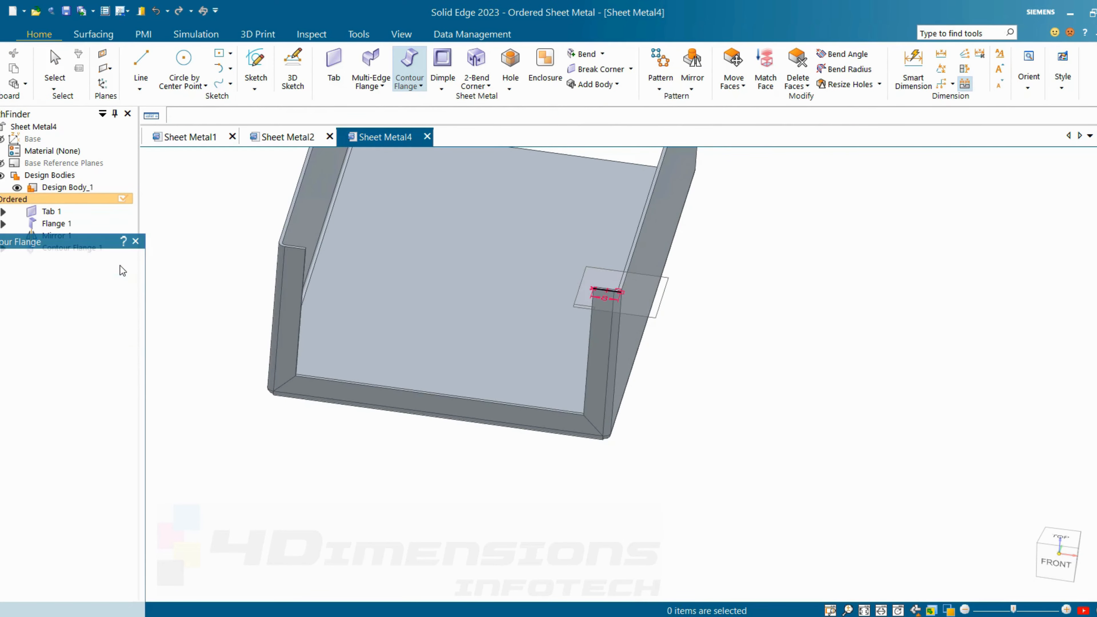
pyautogui.click(195, 261)
# - Mirror the contour flange about the reference plane midway along the channel's length, with the reference planes shown, and finish the copy
pyautogui.moveTo(250, 293); pyautogui.dragTo(333, 312, button='middle')
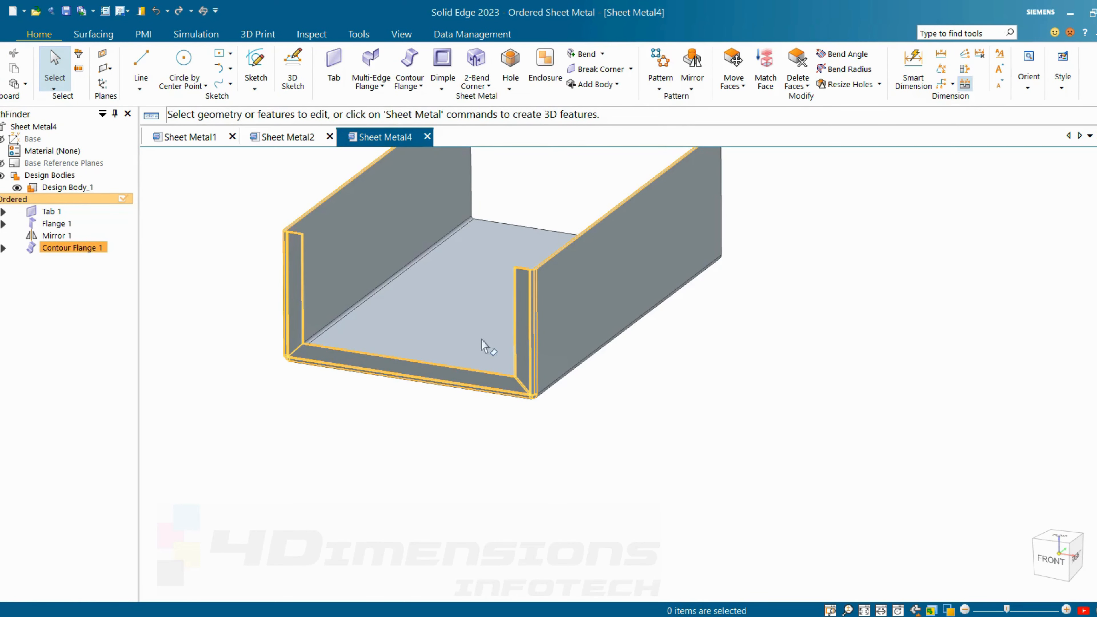
pyautogui.scroll(-3, 565, 399)
pyautogui.scroll(2, 607, 292)
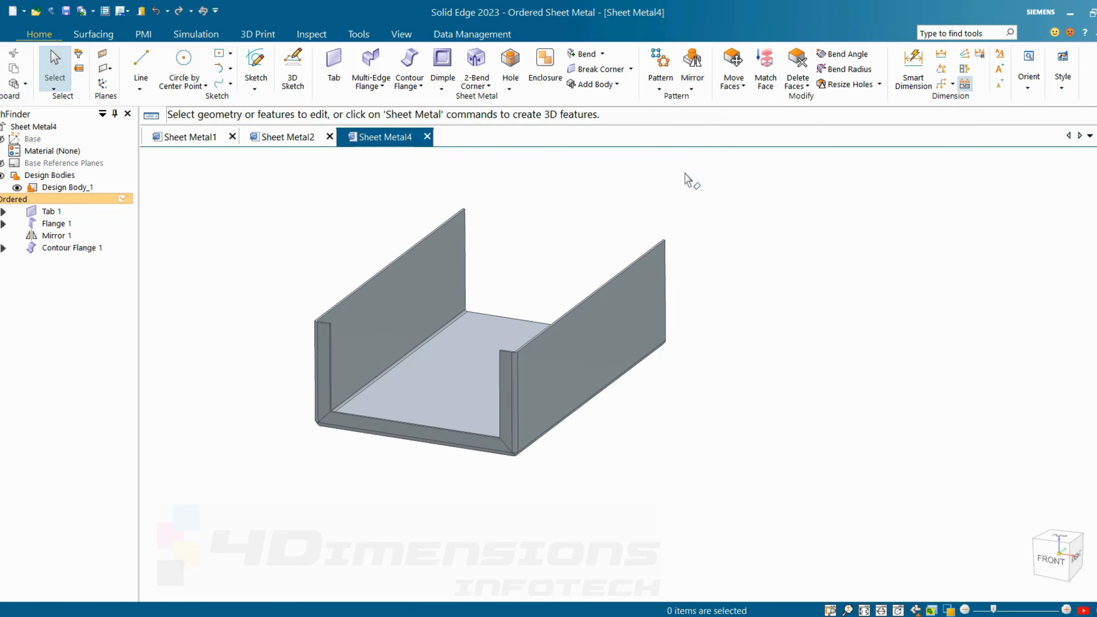
pyautogui.click(70, 247)
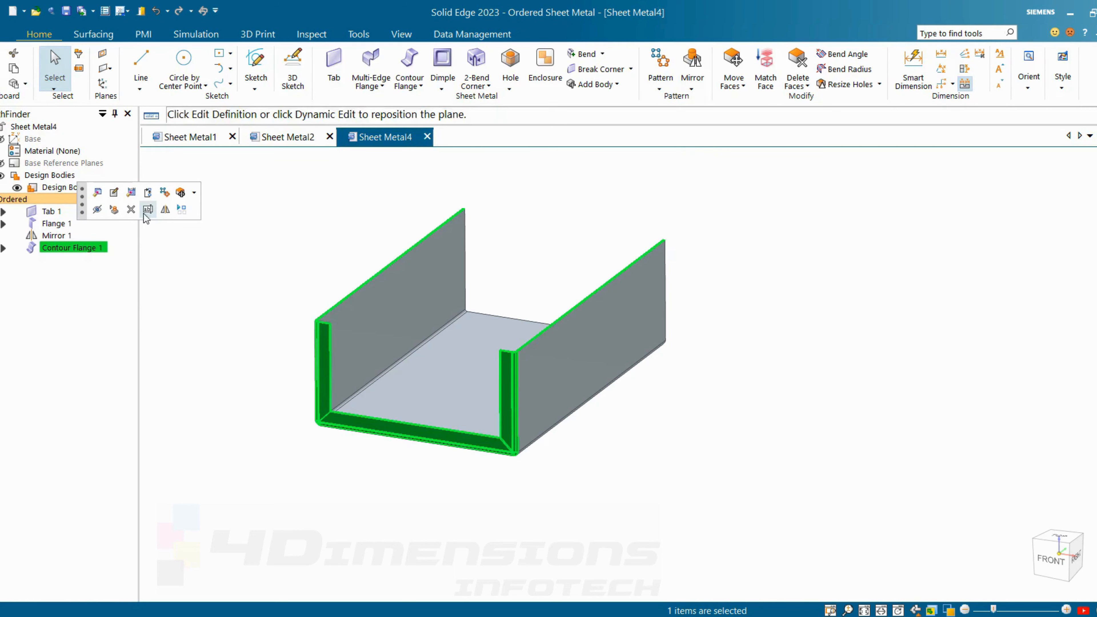
pyautogui.click(165, 211)
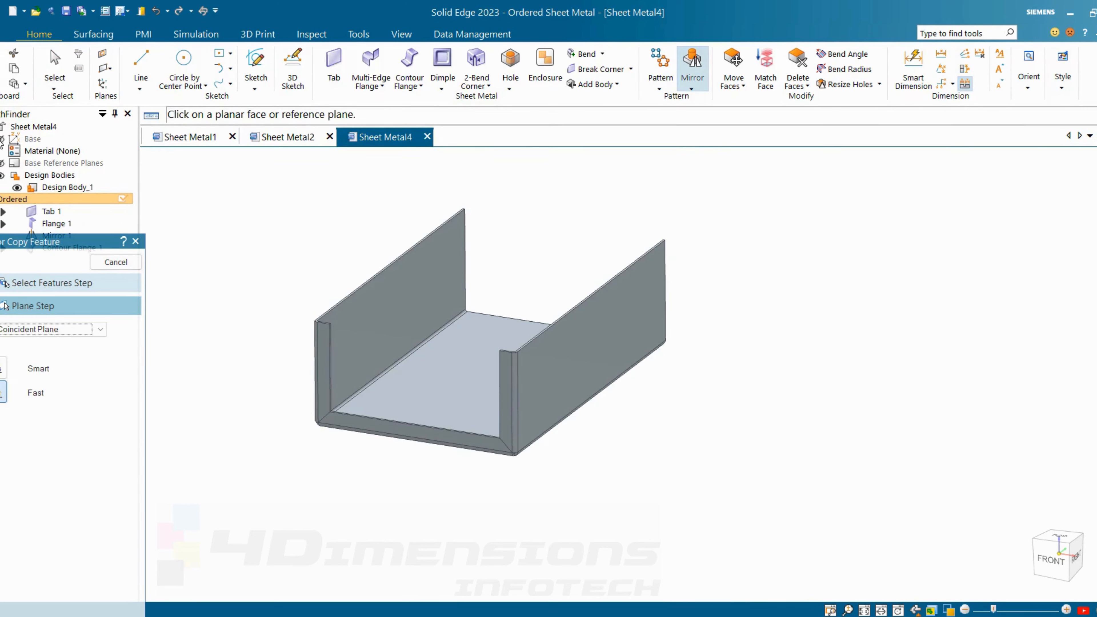
pyautogui.click(2, 164)
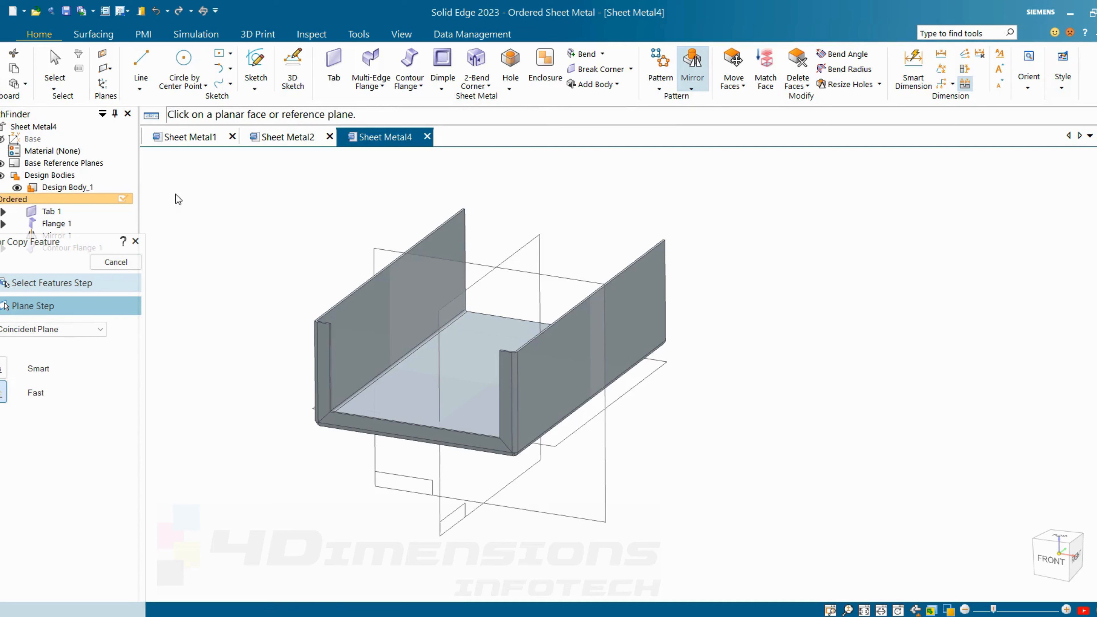
pyautogui.click(379, 255)
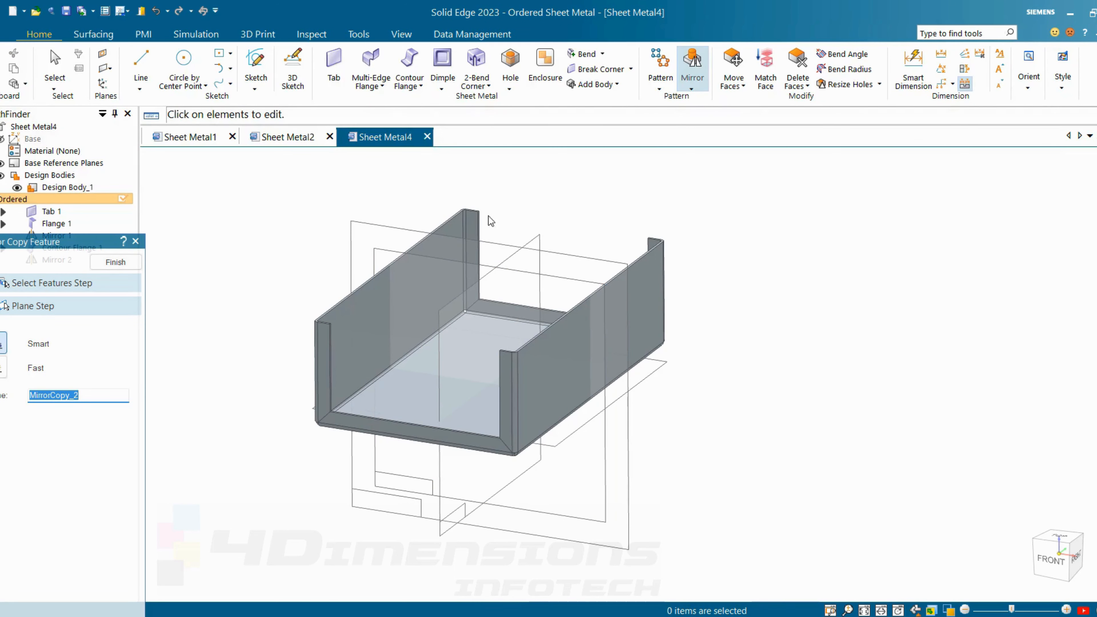
pyautogui.click(116, 262)
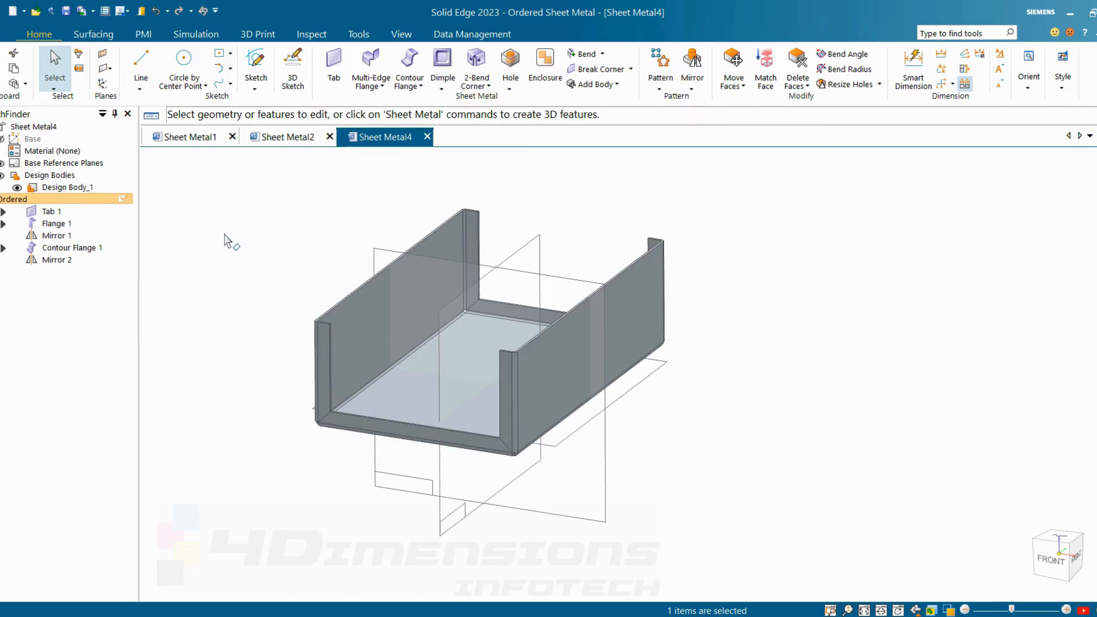
# - Examine the original and mirrored contour flanges at both ends of the channel from several angles
pyautogui.moveTo(333, 238); pyautogui.dragTo(364, 223, button='middle')
pyautogui.scroll(3, 483, 344)
pyautogui.moveTo(537, 376)
pyautogui.mouseDown(button='middle')
pyautogui.moveTo(583, 331)
pyautogui.moveTo(576, 373)
pyautogui.moveTo(553, 367)
pyautogui.mouseUp(button='middle')
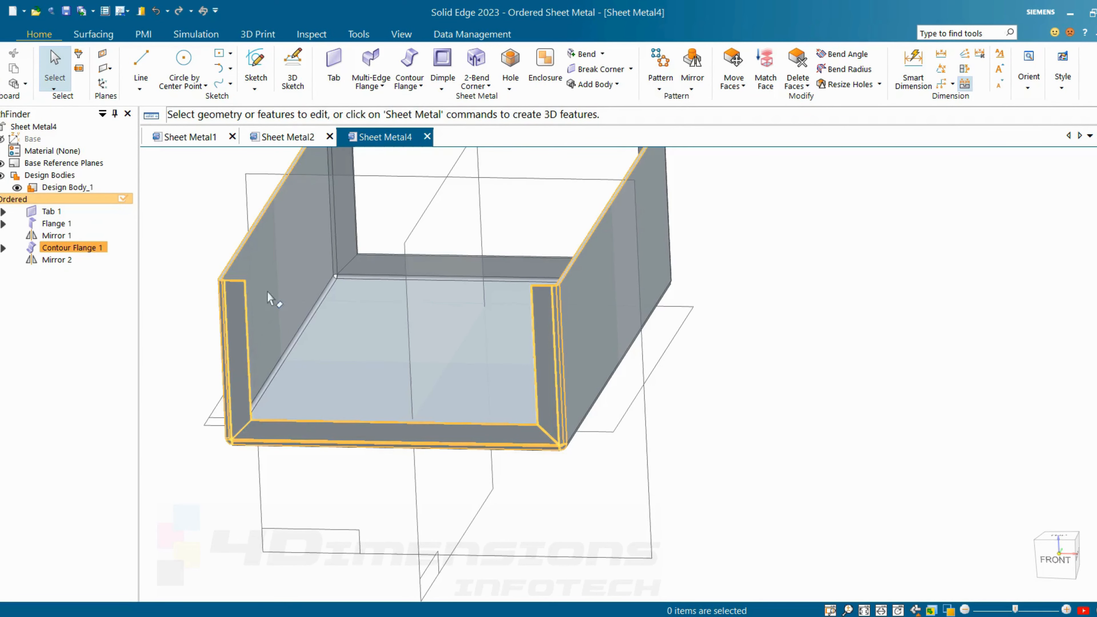
pyautogui.scroll(-5, 449, 339)
pyautogui.moveTo(449, 339); pyautogui.dragTo(520, 333, button='middle')
pyautogui.scroll(3, 509, 392)
pyautogui.scroll(3, 519, 334)
pyautogui.scroll(-2, 519, 333)
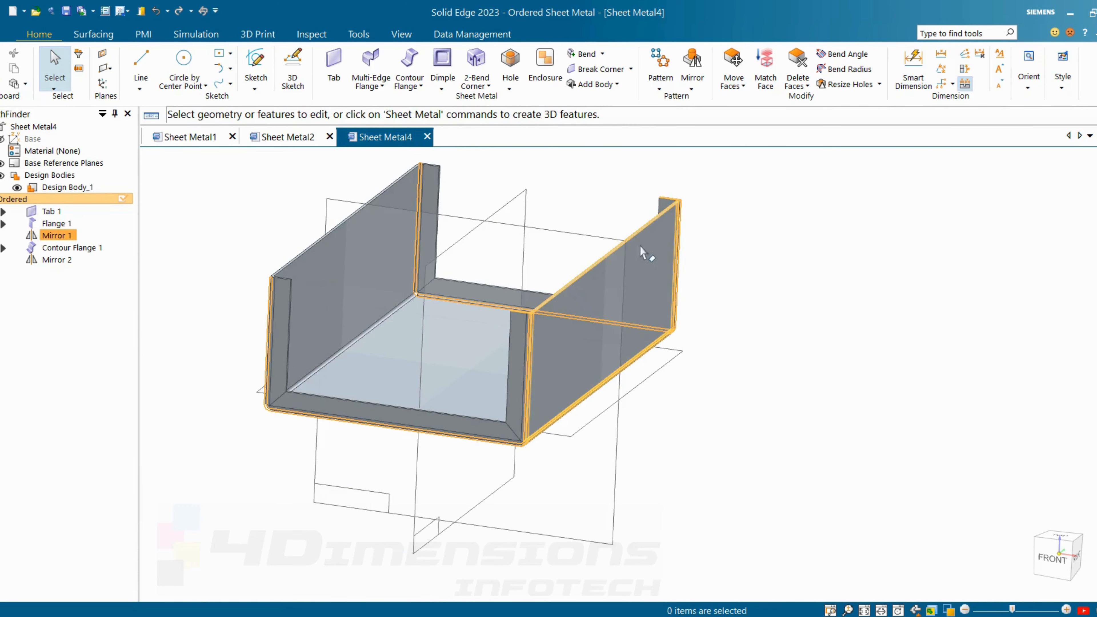
# - Add a 12 mm flange pointing inward along the full upper edge of the original side flange, and finish it
pyautogui.click(337, 80)
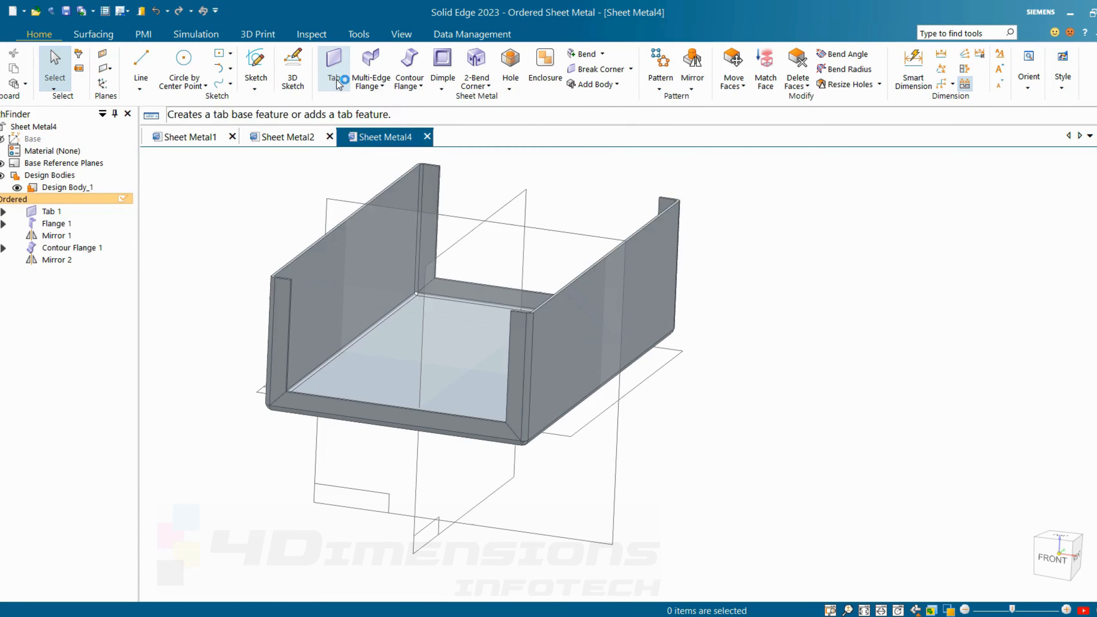
pyautogui.click(382, 86)
pyautogui.click(397, 113)
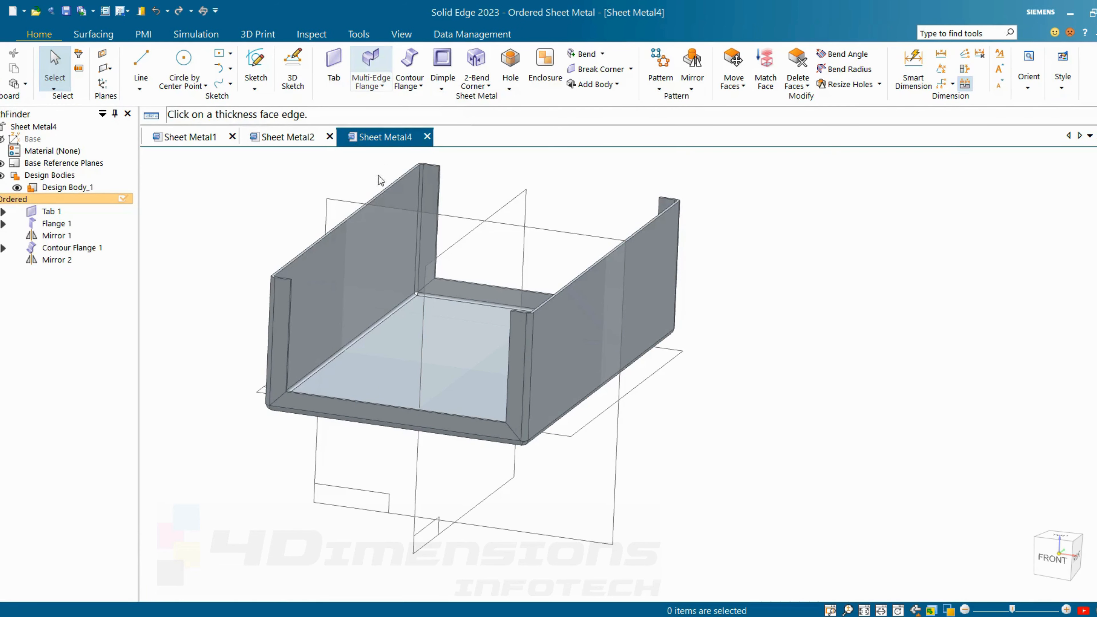
pyautogui.click(345, 221)
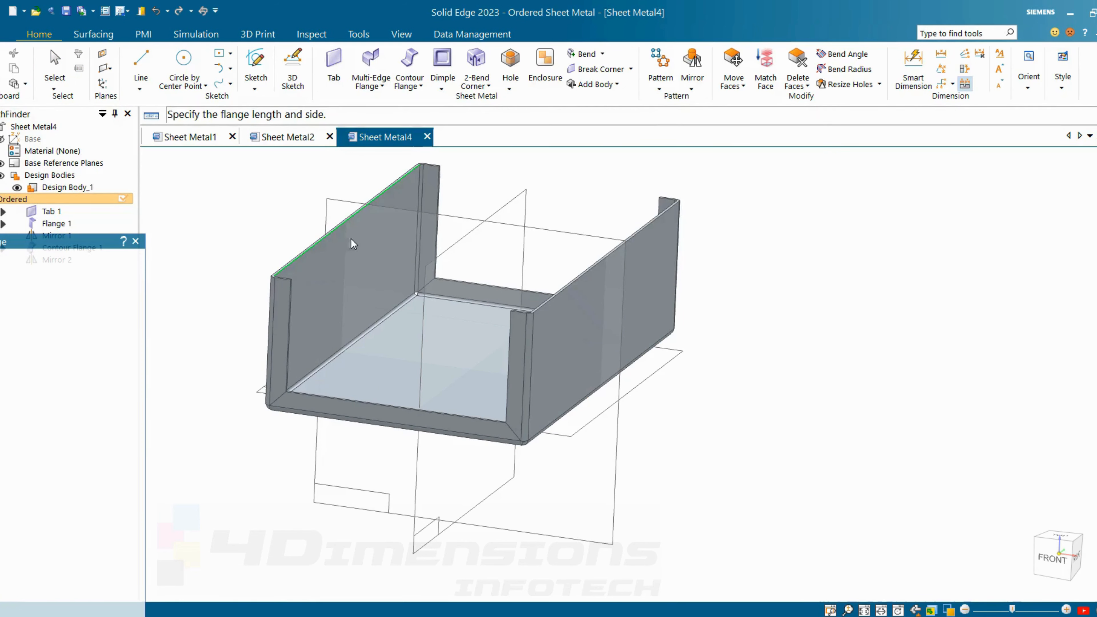
pyautogui.scroll(5, 365, 245)
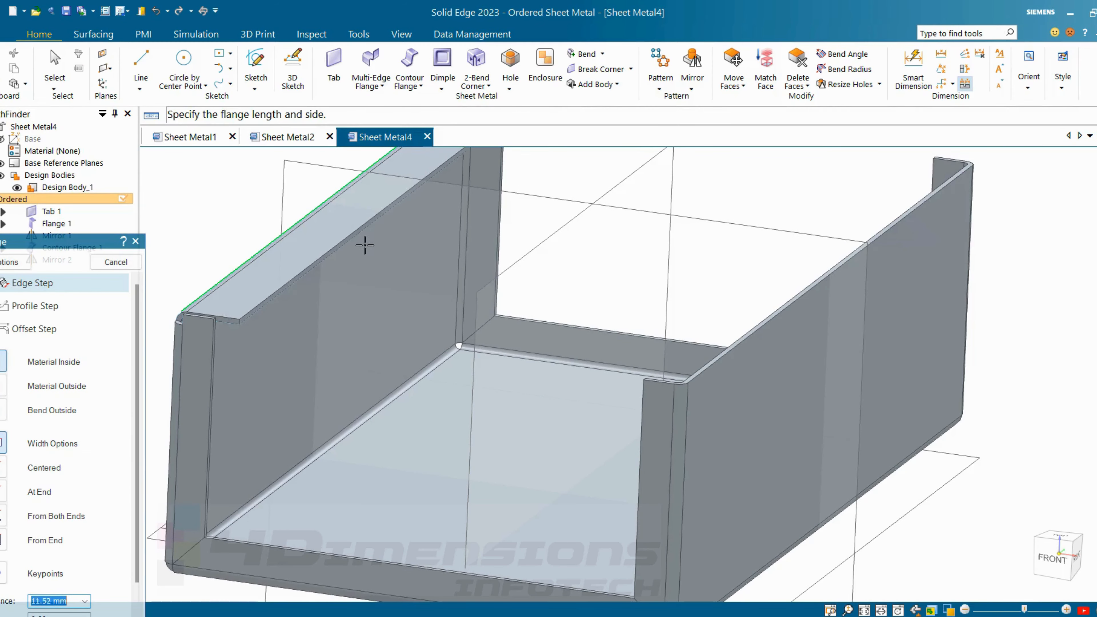
pyautogui.scroll(-2, 372, 253)
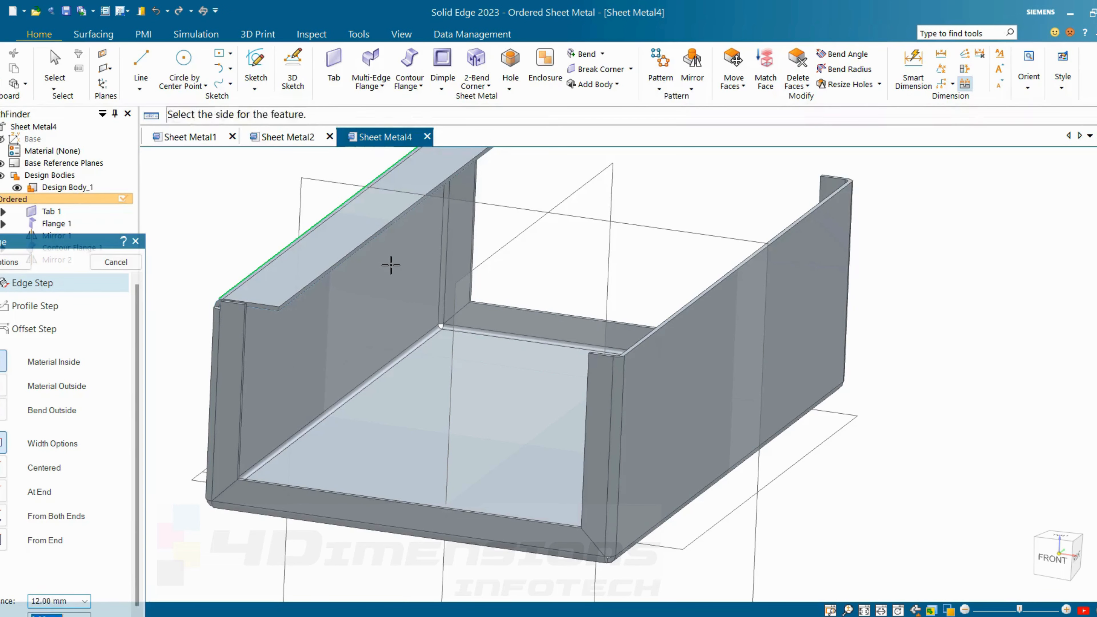
pyautogui.click(391, 264)
pyautogui.click(128, 263)
pyautogui.press('Escape')
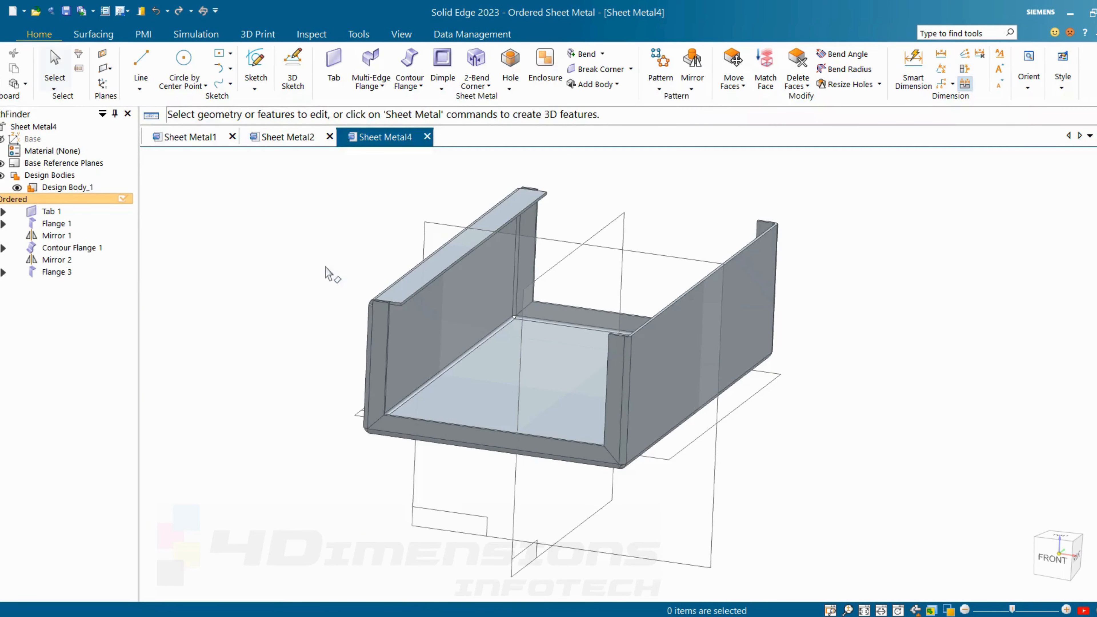
# - Inspect the full-length flange on the side wall's upper edge and delete it
pyautogui.scroll(3, 393, 254)
pyautogui.moveTo(393, 254); pyautogui.dragTo(566, 326, button='middle')
pyautogui.scroll(-4, 576, 319)
pyautogui.scroll(3, 476, 256)
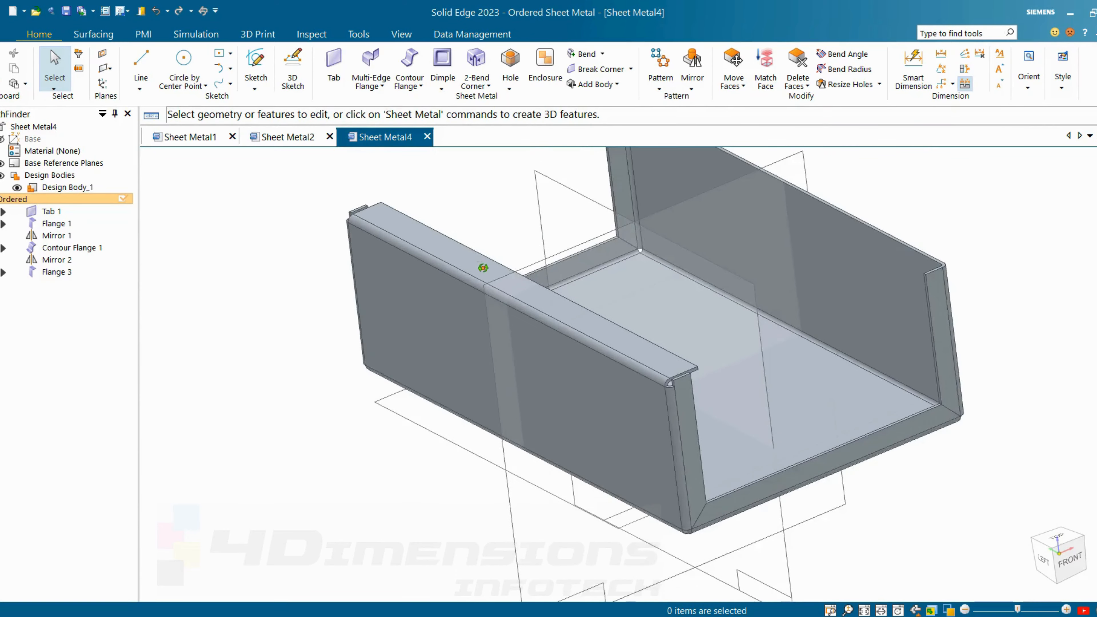
pyautogui.moveTo(477, 256); pyautogui.dragTo(535, 307, button='middle')
pyautogui.moveTo(595, 358); pyautogui.dragTo(420, 407, button='middle')
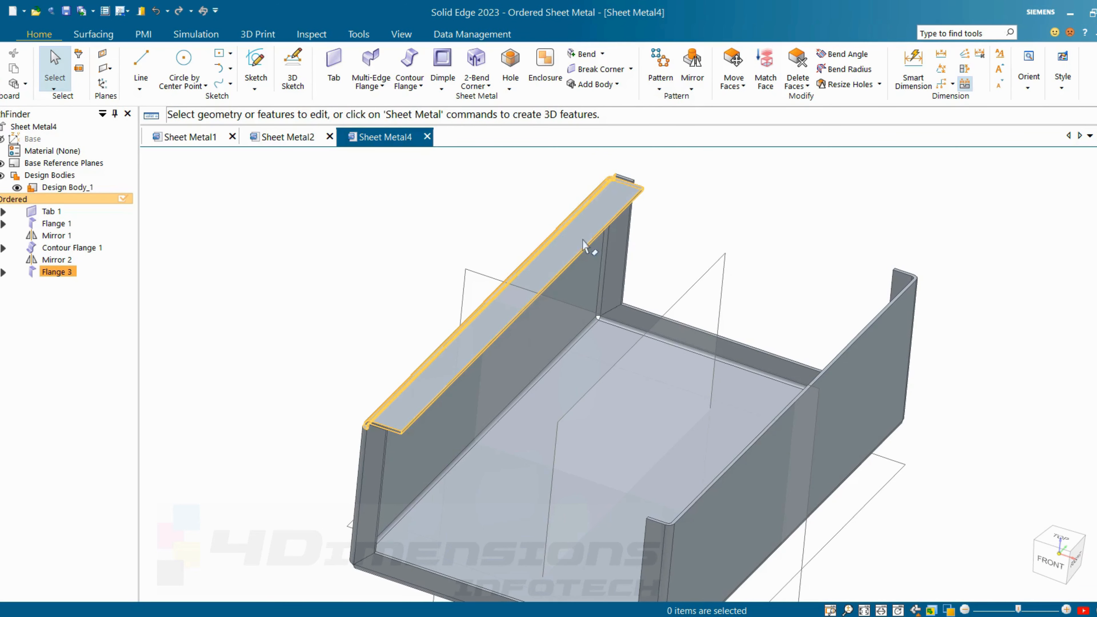
pyautogui.click(66, 272)
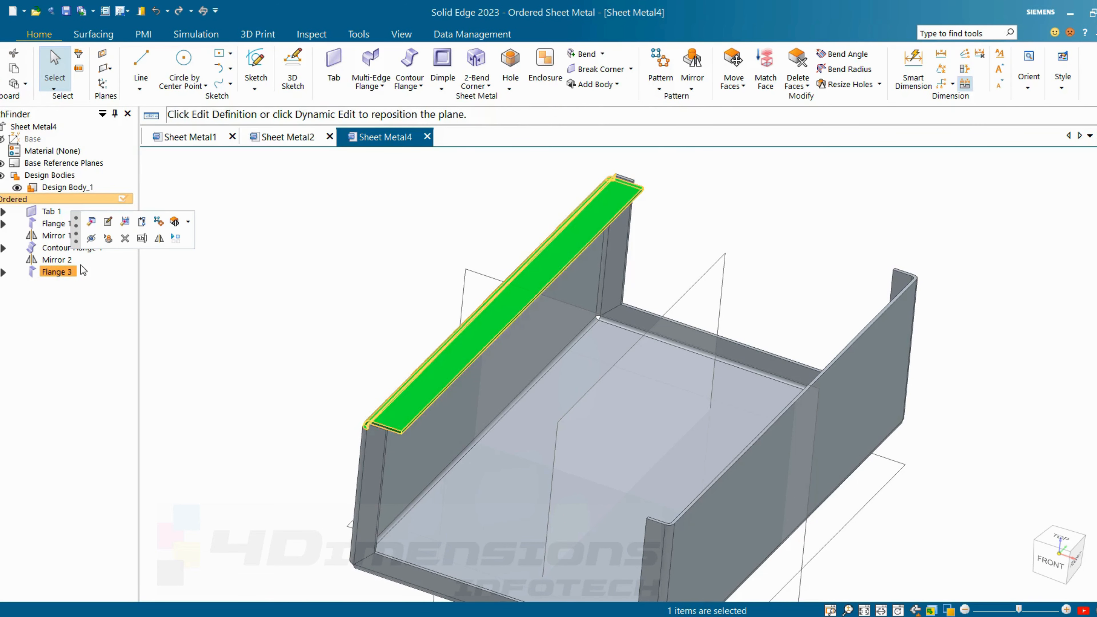
pyautogui.press('Delete')
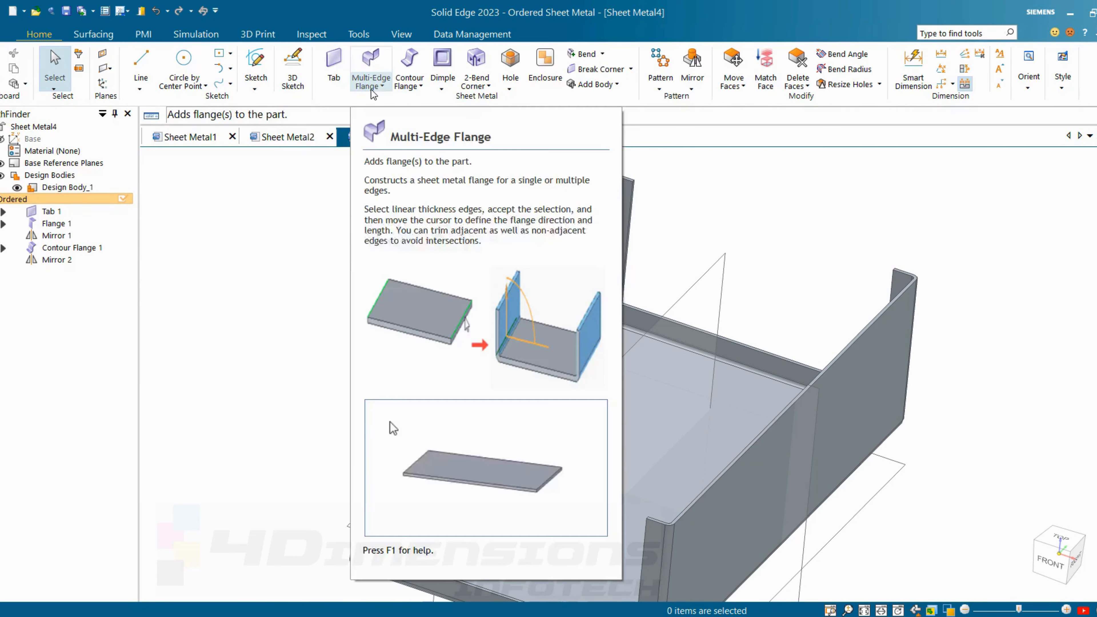
# - Add an inward From End flange about 52 mm wide and 31 mm long on the original side wall's upper edge, about 28 mm from its rear end
pyautogui.click(383, 88)
pyautogui.click(388, 120)
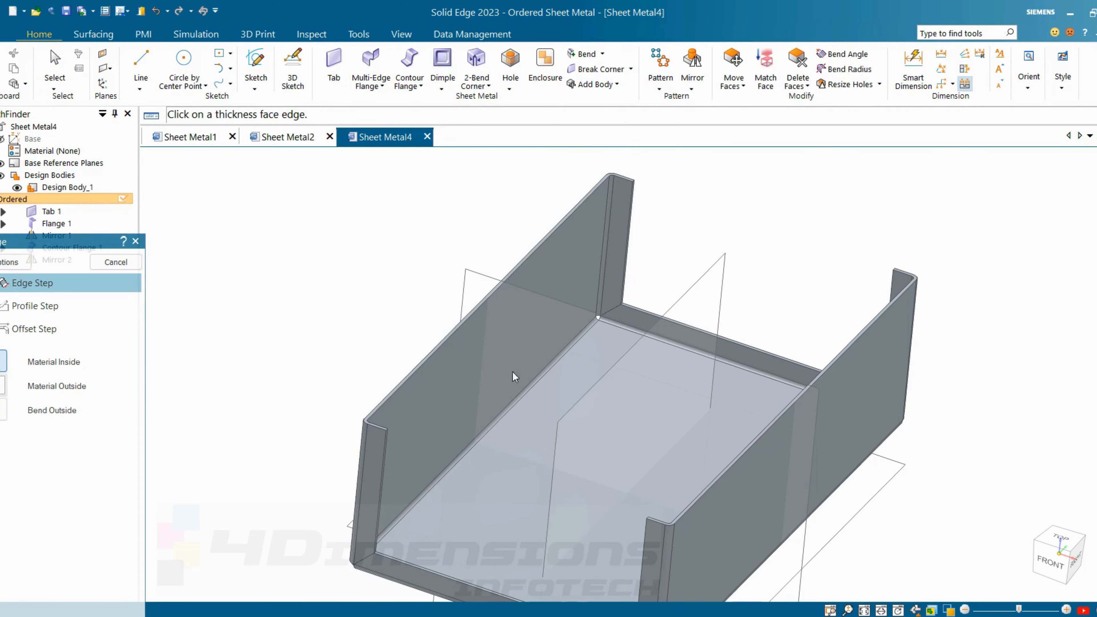
pyautogui.click(473, 310)
pyautogui.moveTo(490, 385); pyautogui.dragTo(560, 328, button='middle')
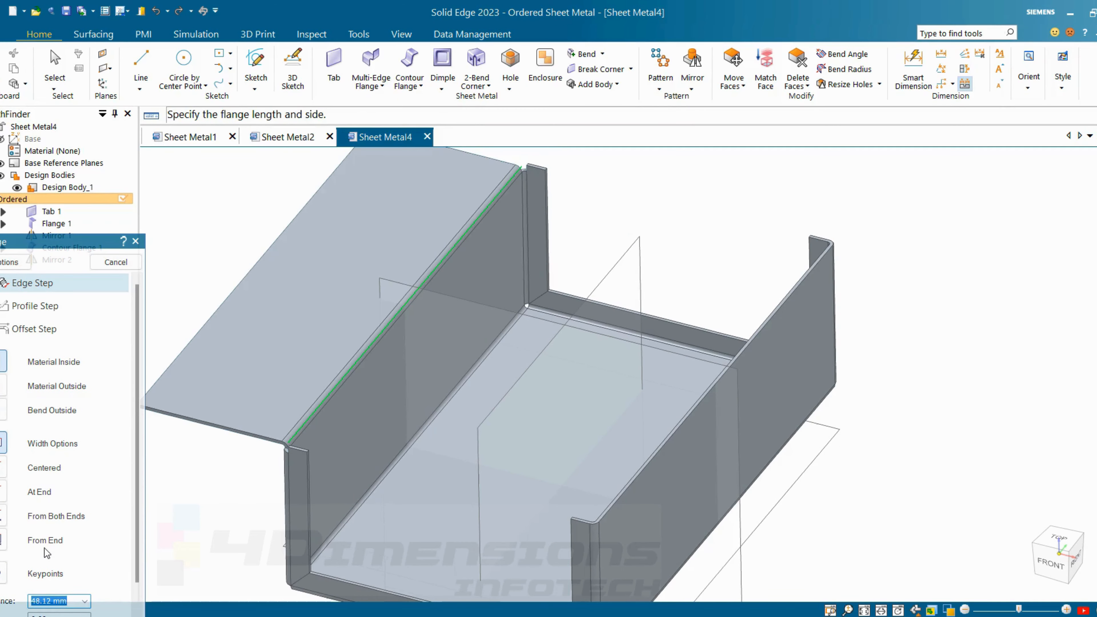
pyautogui.click(588, 348)
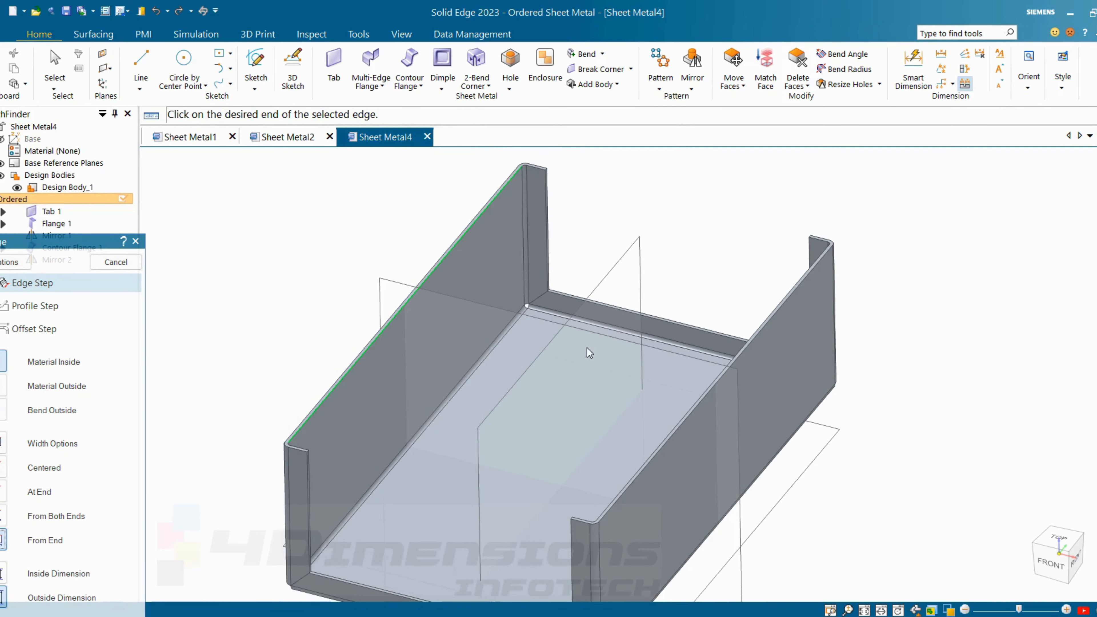
pyautogui.click(495, 203)
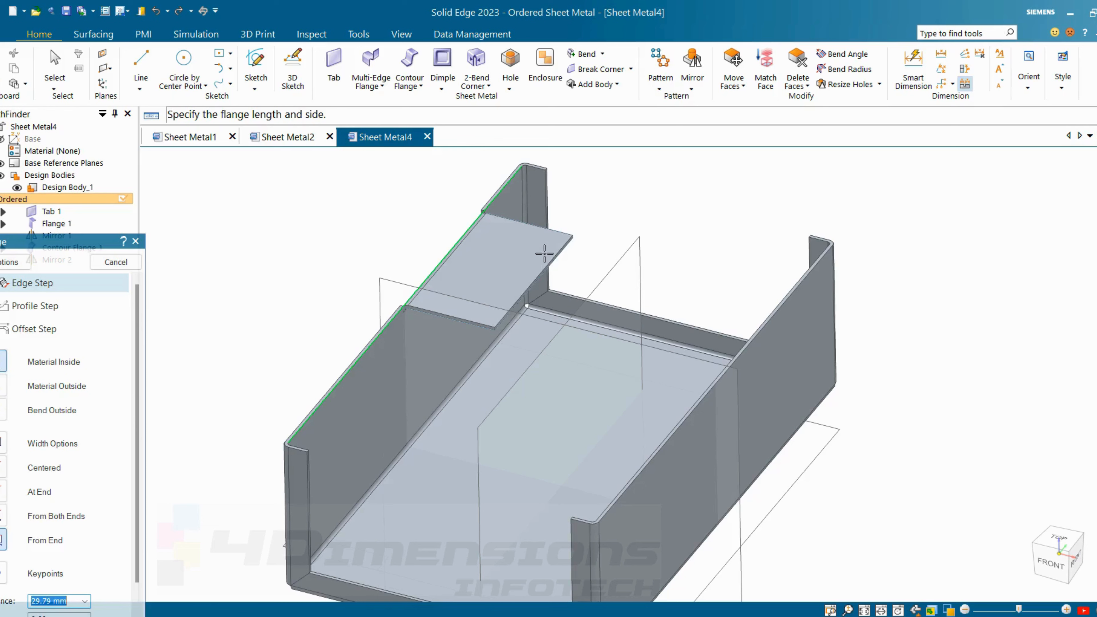
pyautogui.click(545, 254)
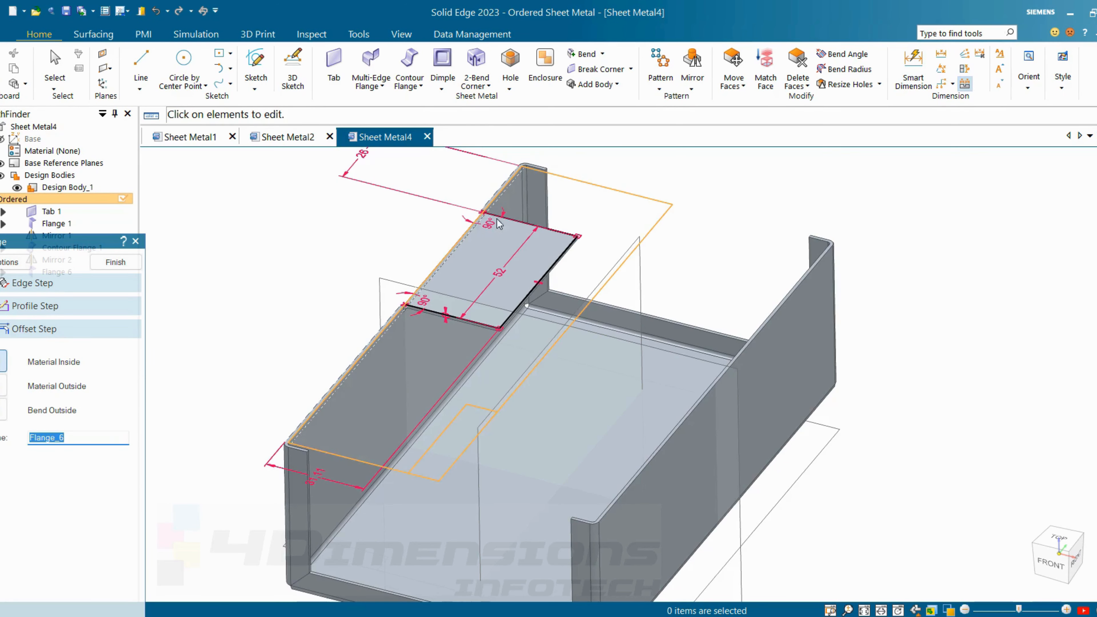
# - Set the partial flange's offset from the rear end of the edge to 20 mm and its width to 30 mm
pyautogui.scroll(-2, 436, 280)
pyautogui.scroll(2, 463, 238)
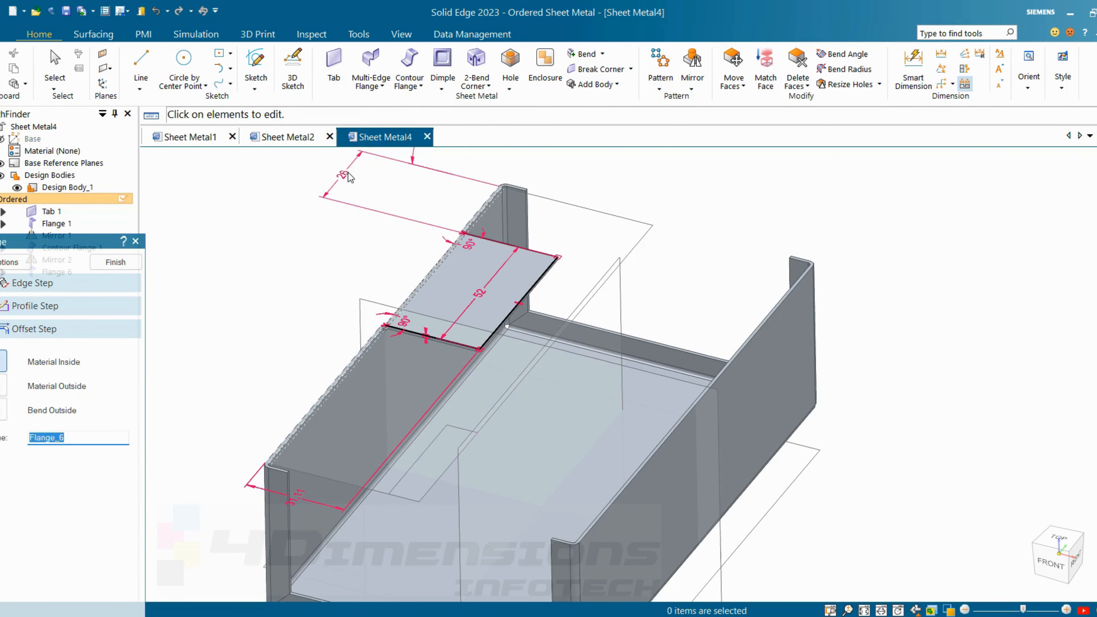
pyautogui.click(348, 172)
pyautogui.write('20')
pyautogui.press('Return')
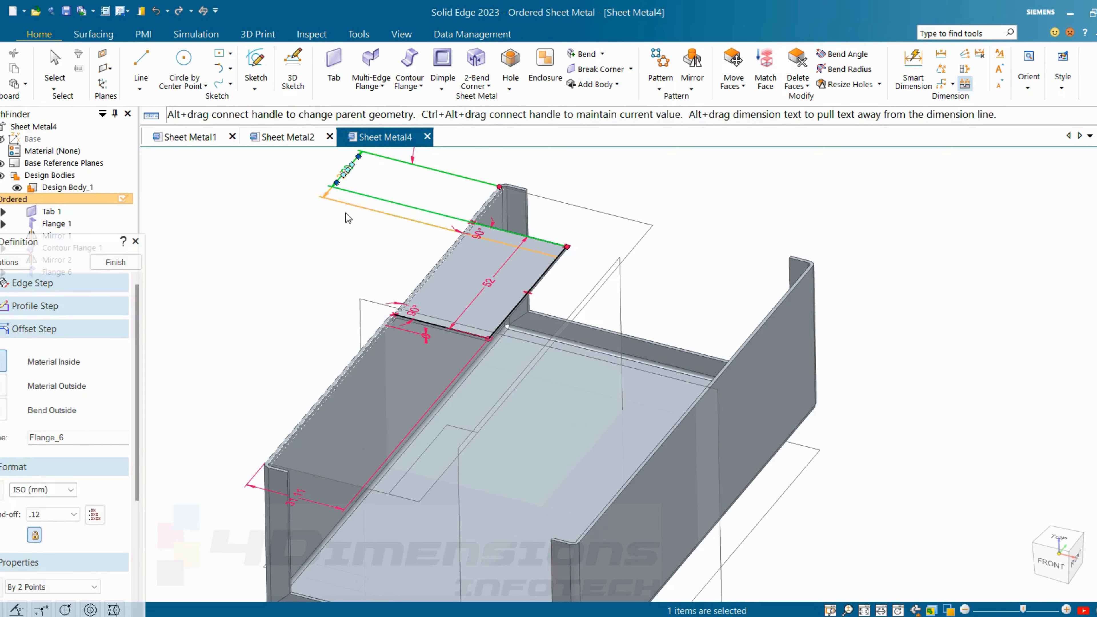
pyautogui.click(502, 270)
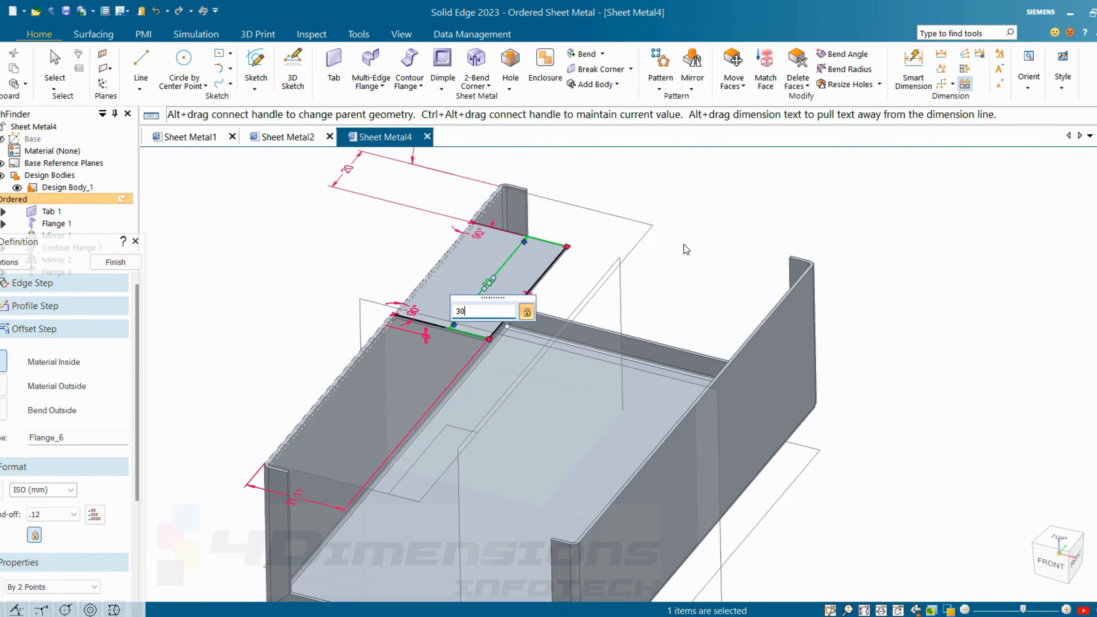
pyautogui.write('30')
pyautogui.press('Return')
# - Set the partial flange's length to 20 mm and finish the feature
pyautogui.moveTo(616, 229); pyautogui.dragTo(324, 449, button='middle')
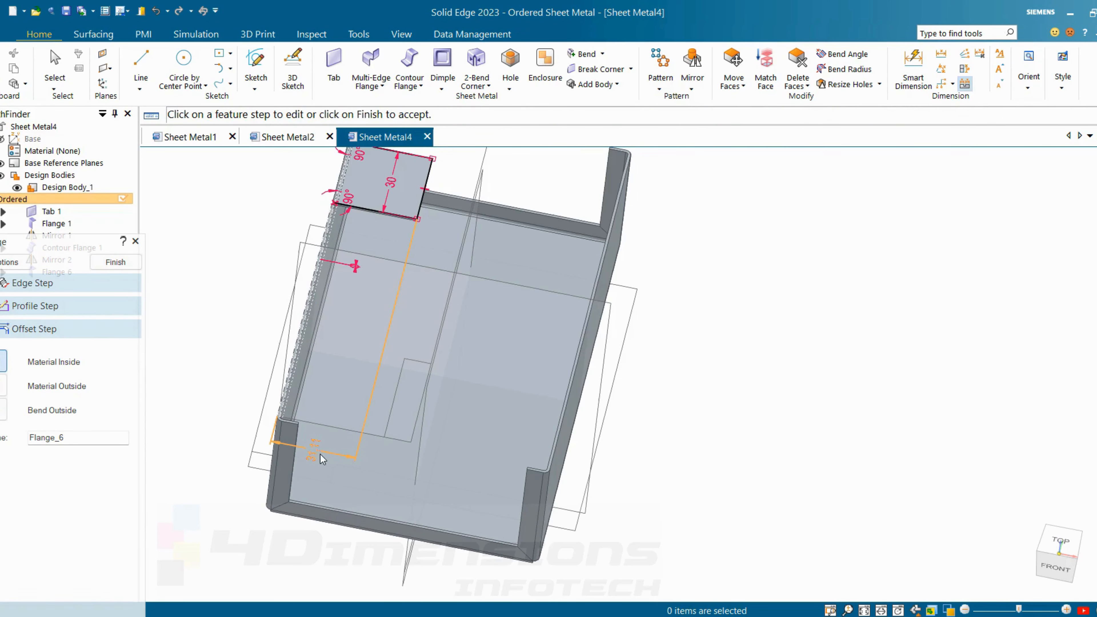
pyautogui.click(321, 454)
pyautogui.write('2')
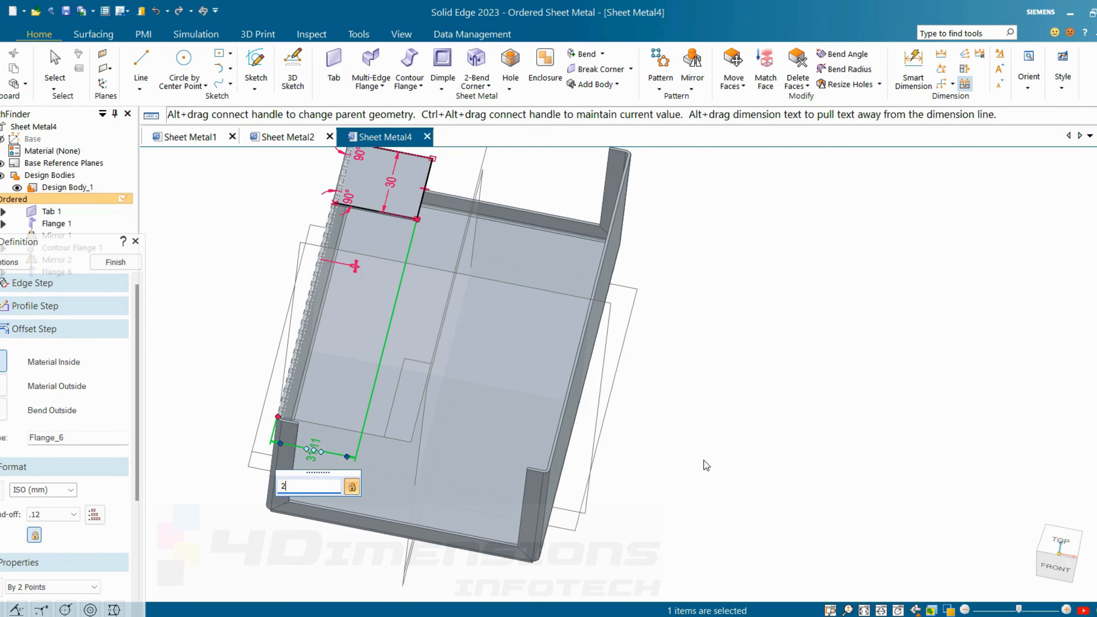
pyautogui.write('0')
pyautogui.press('Return')
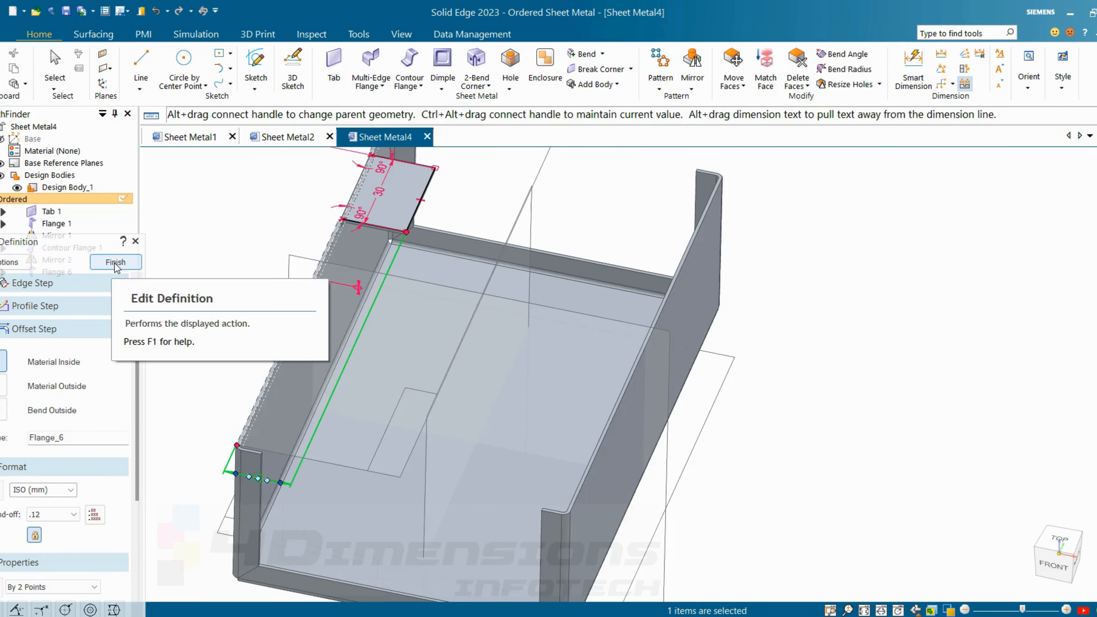
pyautogui.click(120, 266)
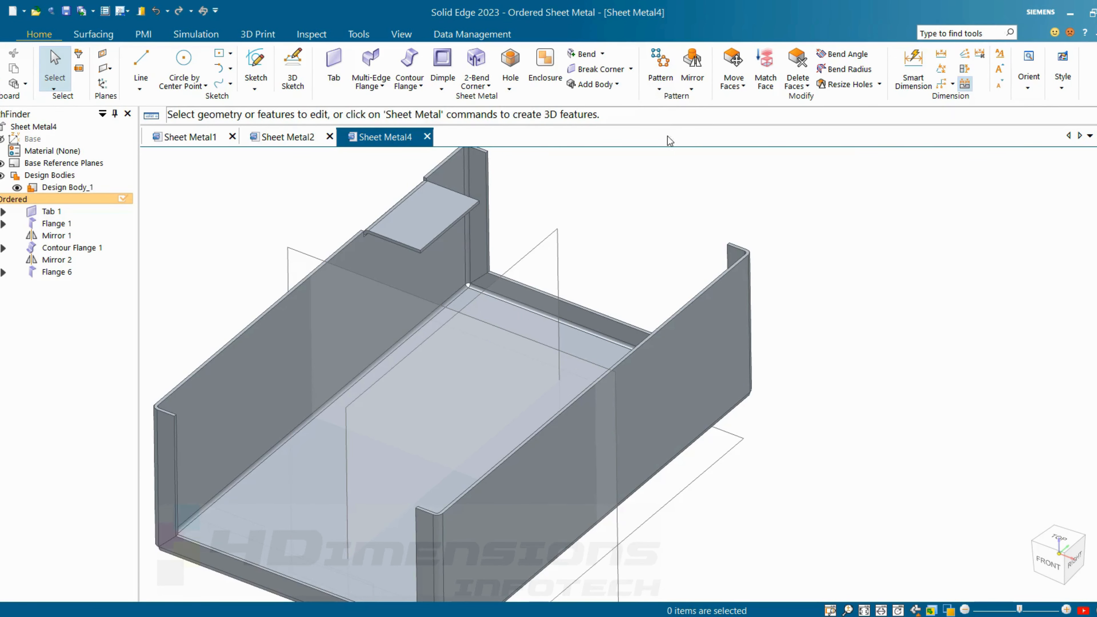
# - Mirror the partial flange about the reference plane midway along the channel's length, and finish the copy
pyautogui.scroll(-3, 691, 242)
pyautogui.moveTo(682, 242); pyautogui.dragTo(696, 243, button='middle')
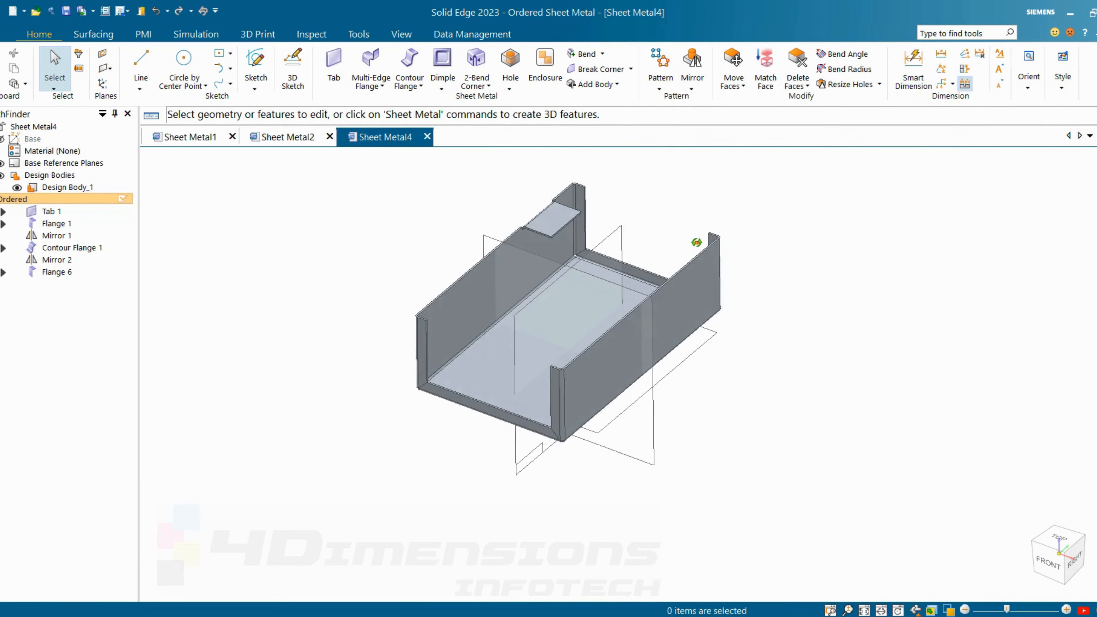
pyautogui.click(574, 221)
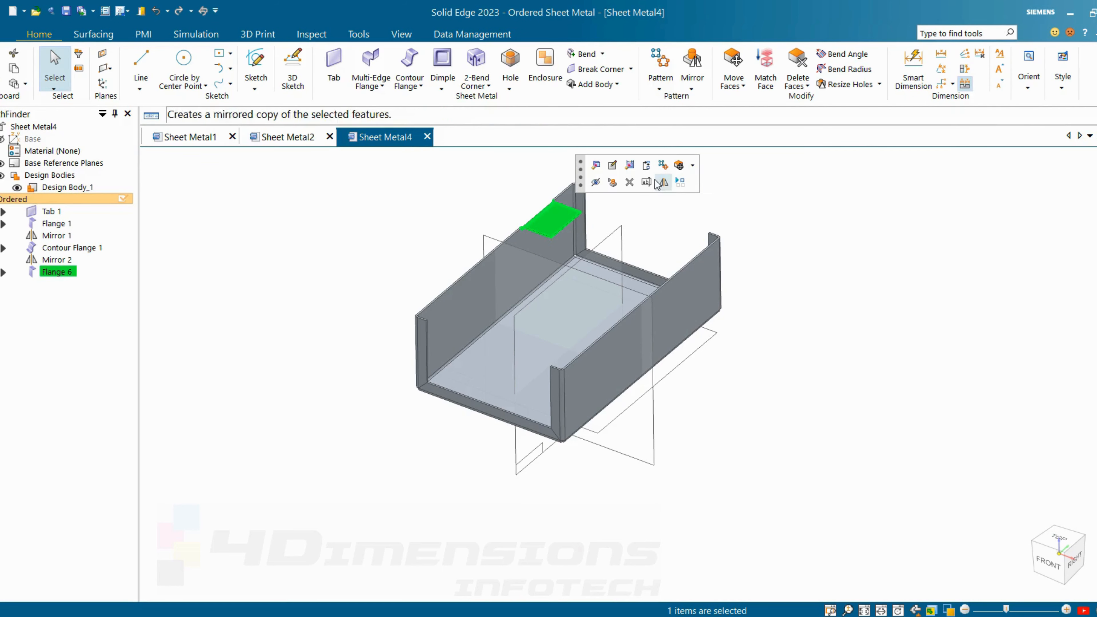
pyautogui.click(663, 182)
pyautogui.click(484, 259)
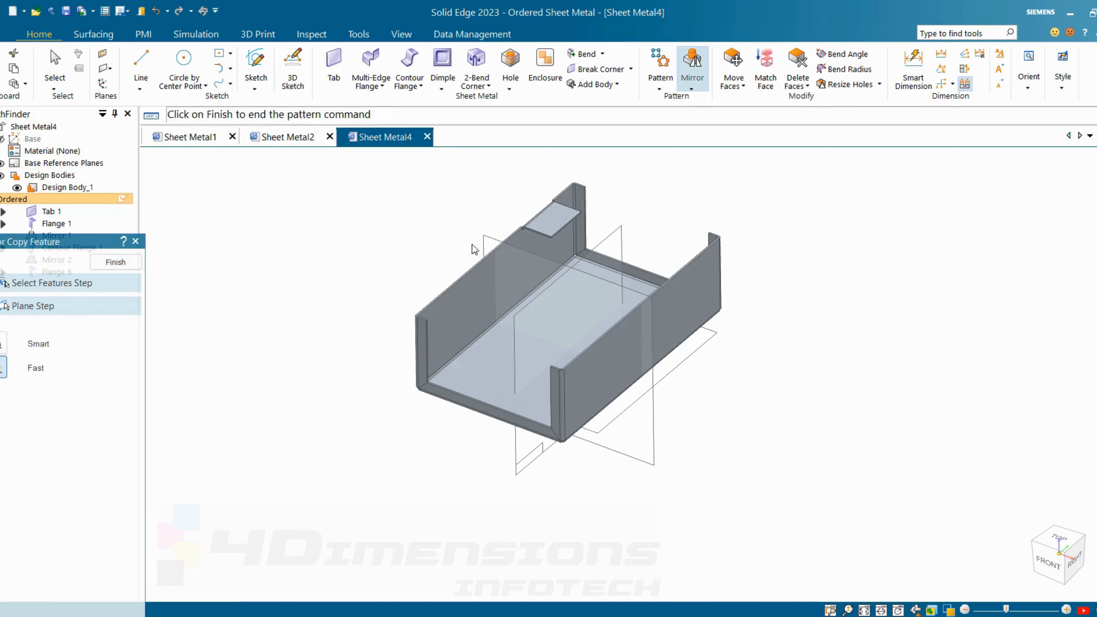
pyautogui.click(132, 260)
pyautogui.click(116, 263)
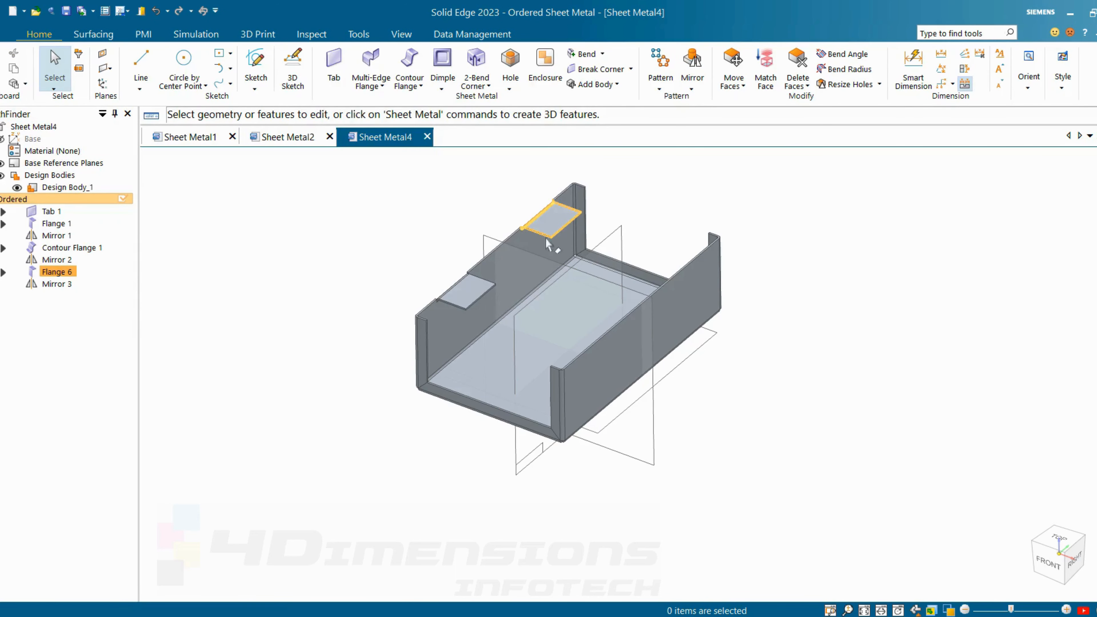
# - Mirror both partial flanges onto the opposite side wall about the reference plane midway across the channel's width, and finish the copy
pyautogui.click(565, 222)
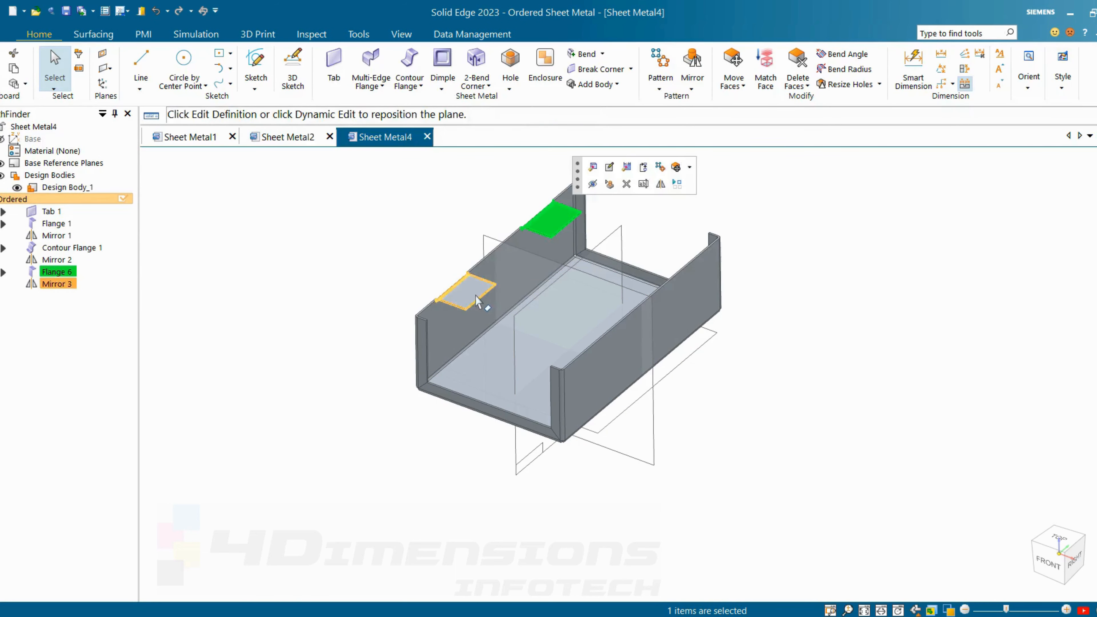
pyautogui.keyDown('ctrl'); pyautogui.click(466, 288); pyautogui.keyUp('ctrl')
pyautogui.click(550, 262)
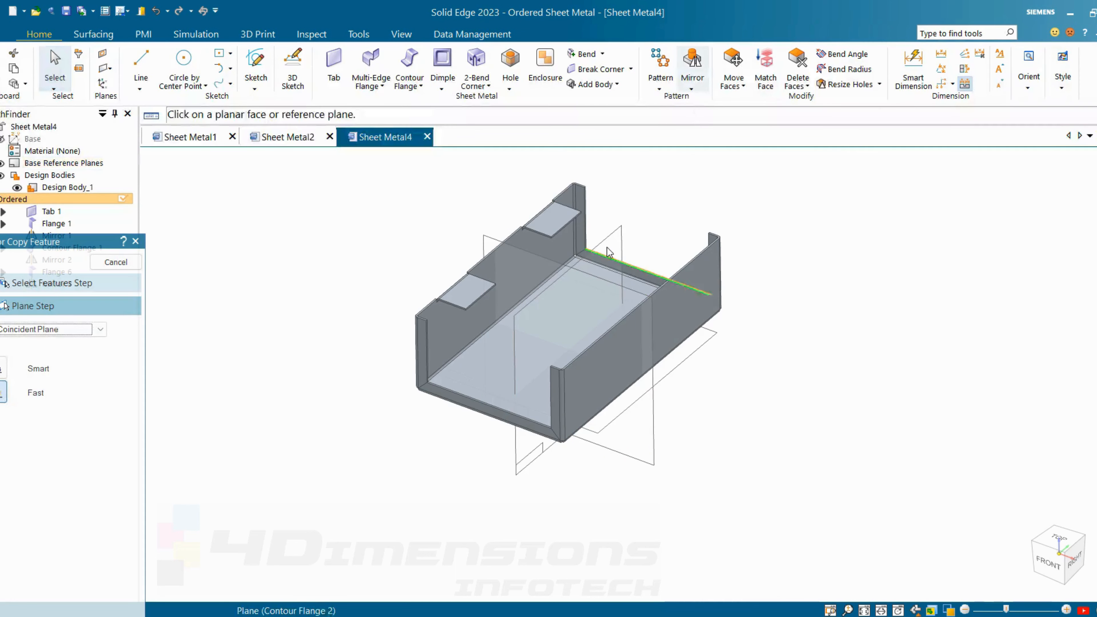
pyautogui.click(614, 238)
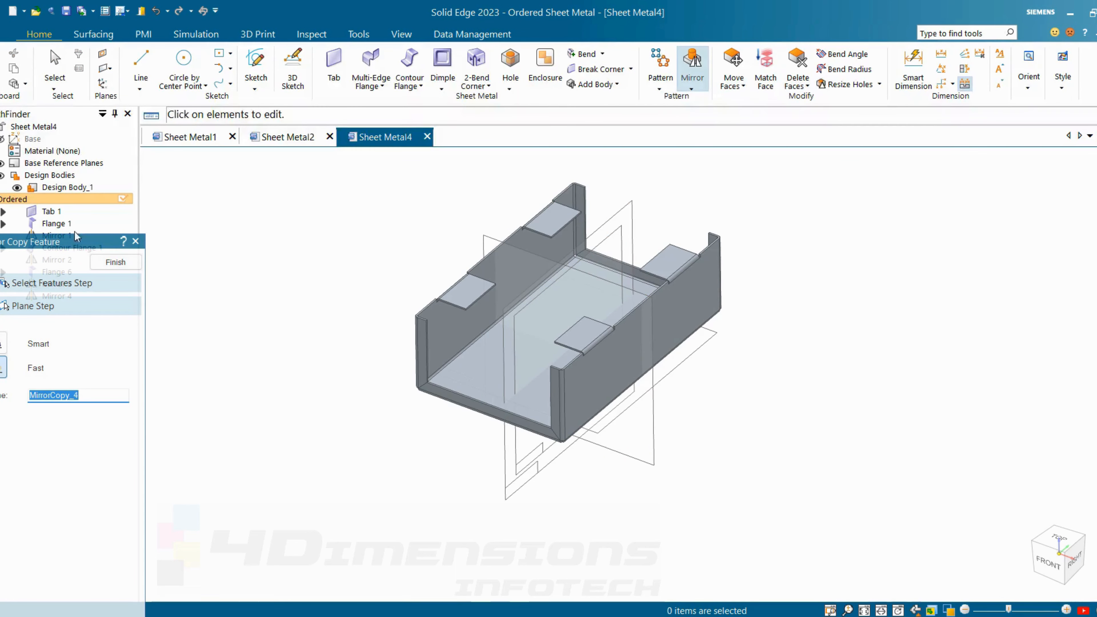
pyautogui.click(123, 263)
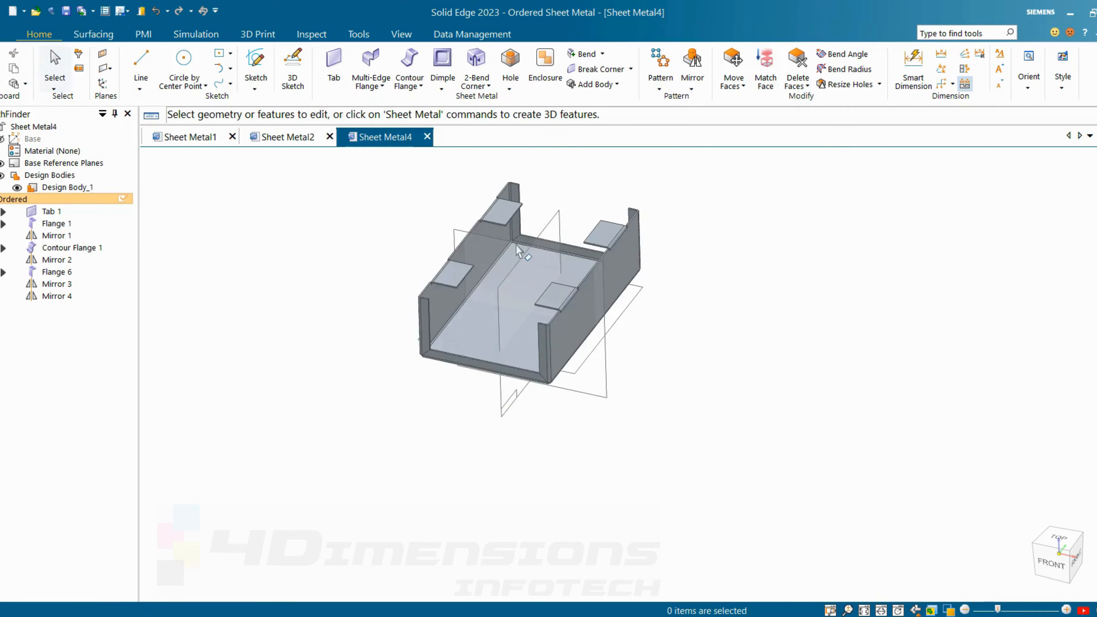
# - Chamfer the two free corners of the original side wall's front partial flange by 3 mm with Break Corner, and hide the base reference planes
pyautogui.scroll(3, 460, 307)
pyautogui.scroll(1, 553, 329)
pyautogui.scroll(-4, 554, 329)
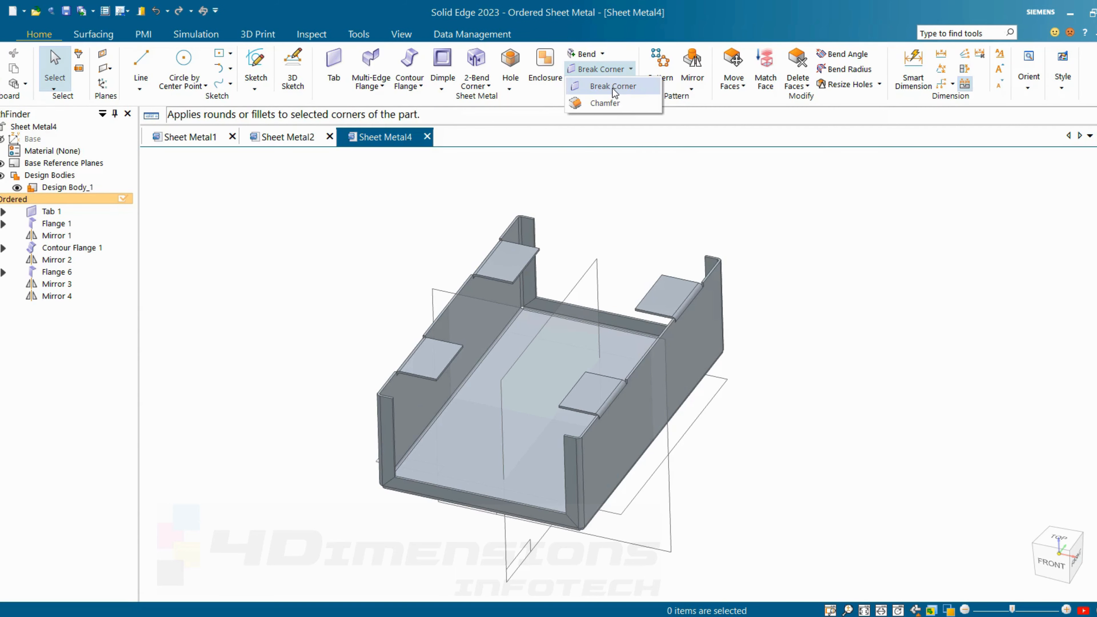
pyautogui.click(613, 88)
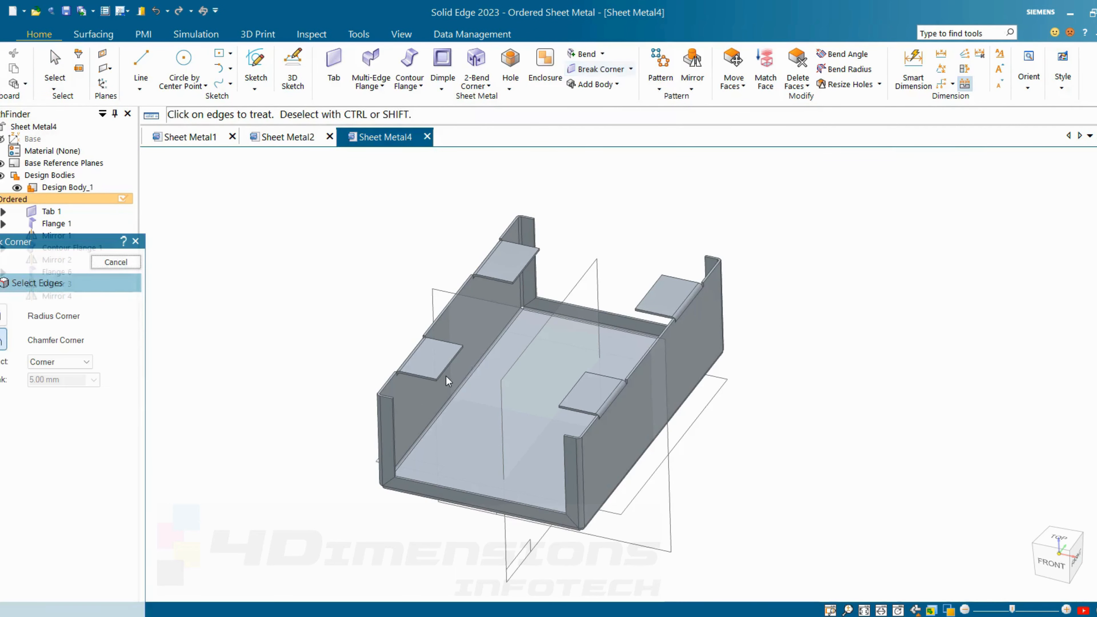
pyautogui.scroll(5, 445, 378)
pyautogui.click(422, 383)
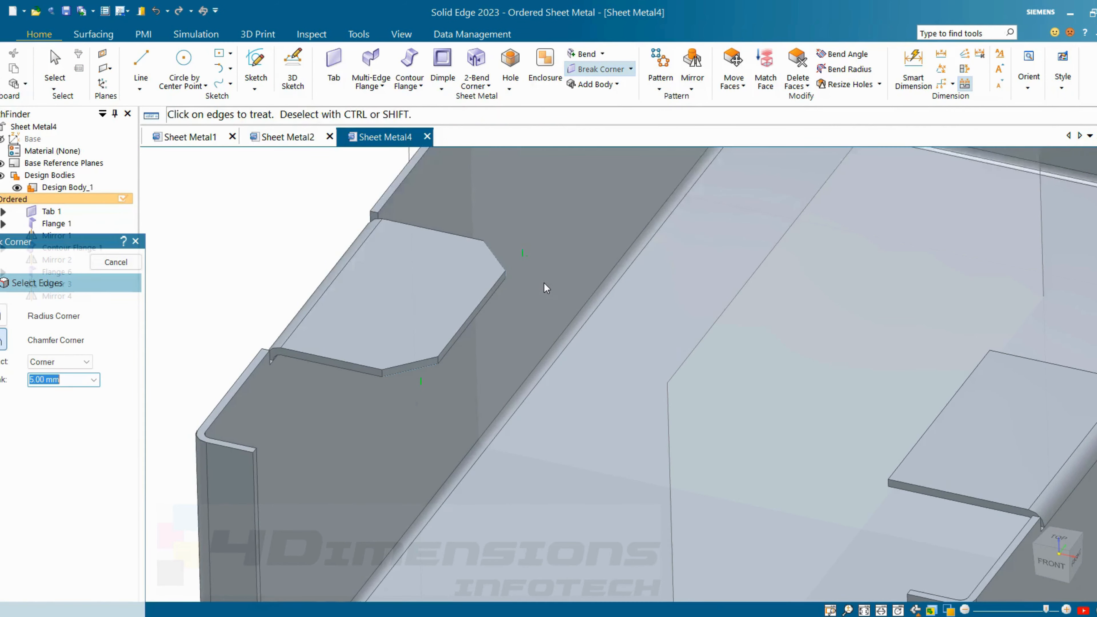
pyautogui.scroll(-5, 561, 284)
pyautogui.scroll(3, 604, 214)
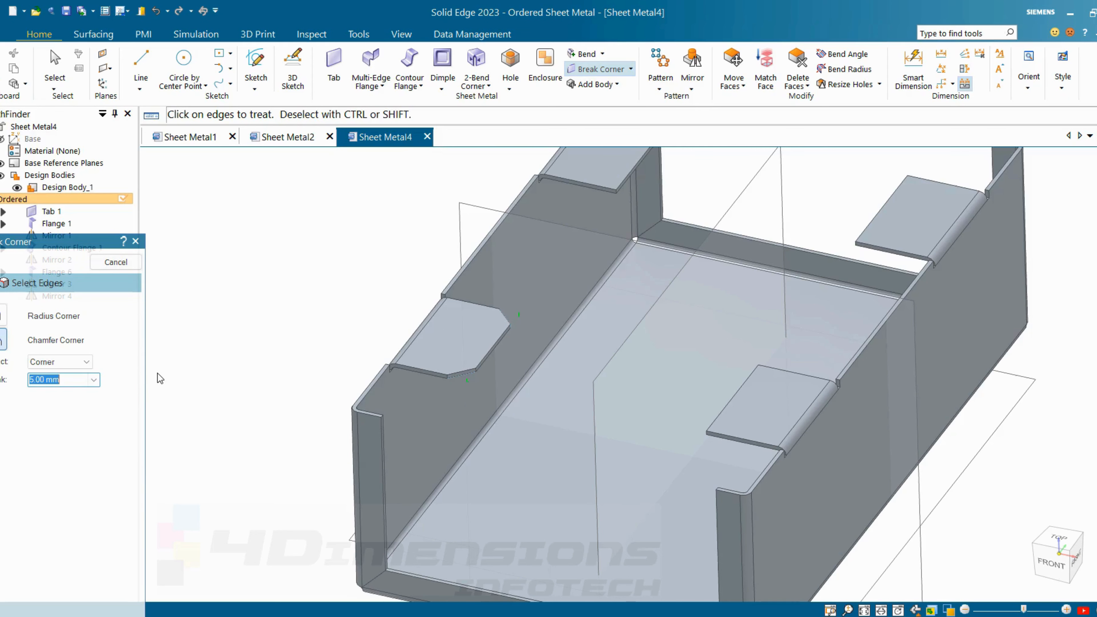
pyautogui.write('3')
pyautogui.press('Return')
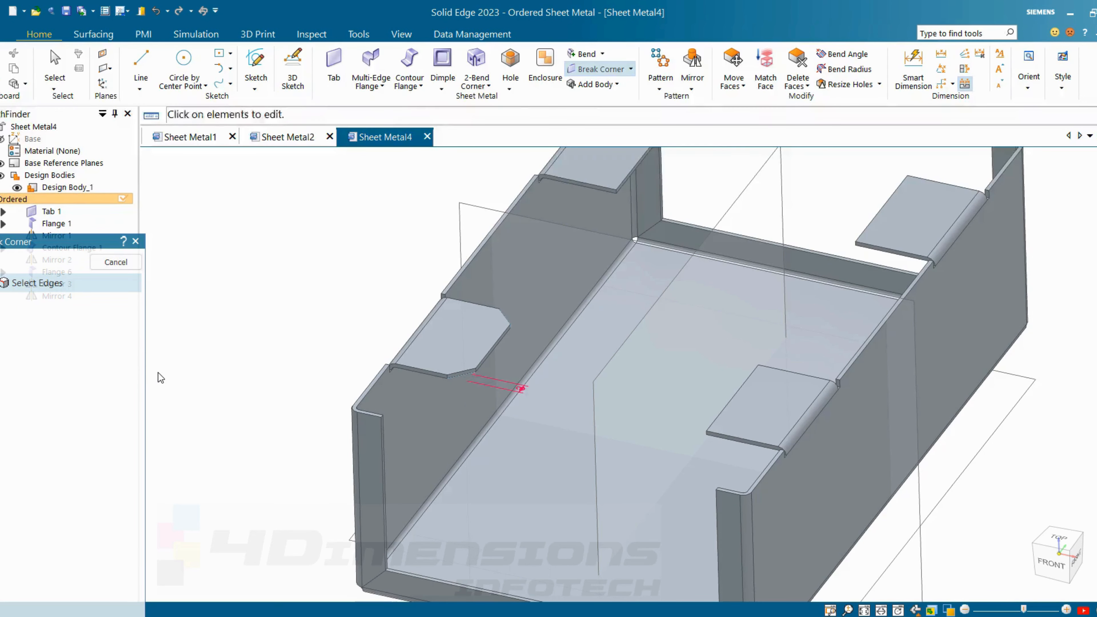
pyautogui.moveTo(985, 526); pyautogui.dragTo(999, 515, button='middle')
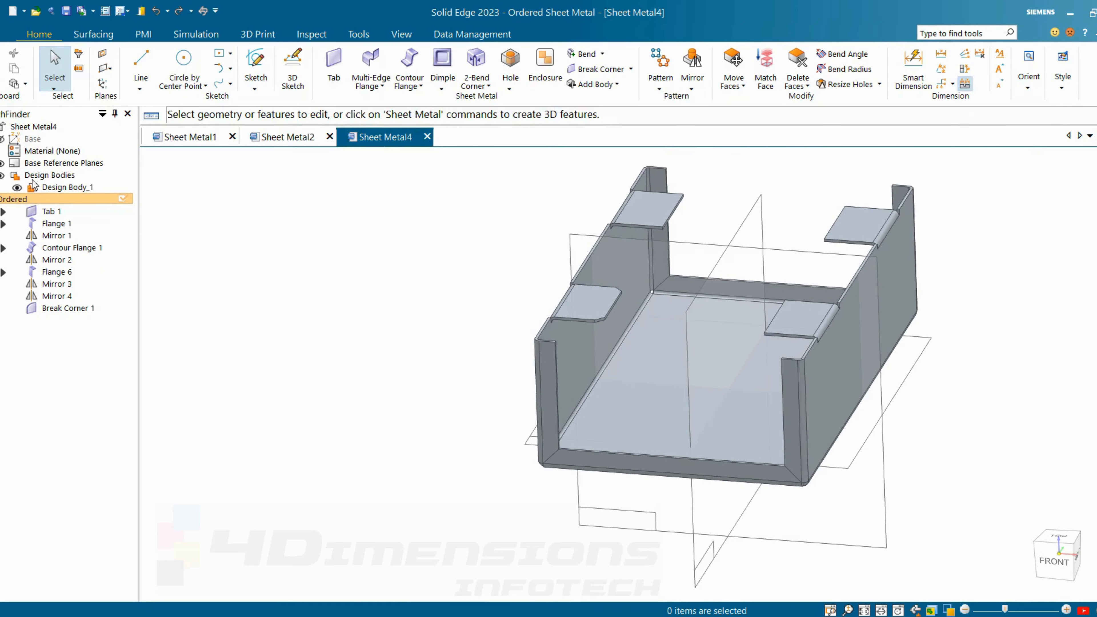
pyautogui.click(4, 163)
# - Chamfer both free corners of the rear partial flange on the original side wall by 3 mm with Break Corner
pyautogui.scroll(5, 649, 229)
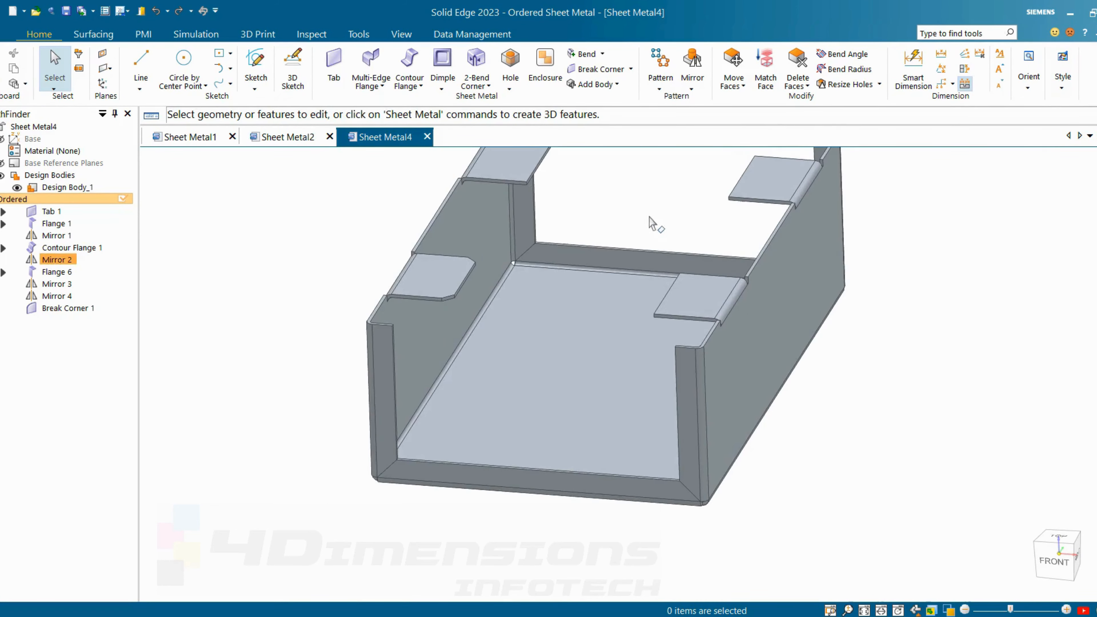
pyautogui.scroll(2, 631, 165)
pyautogui.click(630, 69)
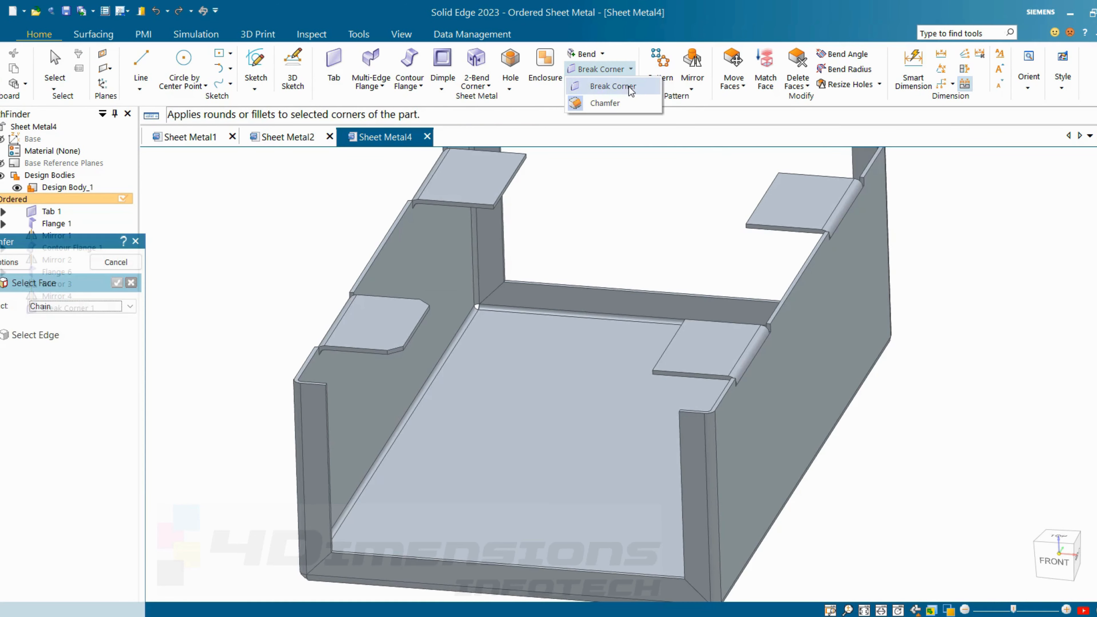
pyautogui.click(626, 86)
pyautogui.click(493, 206)
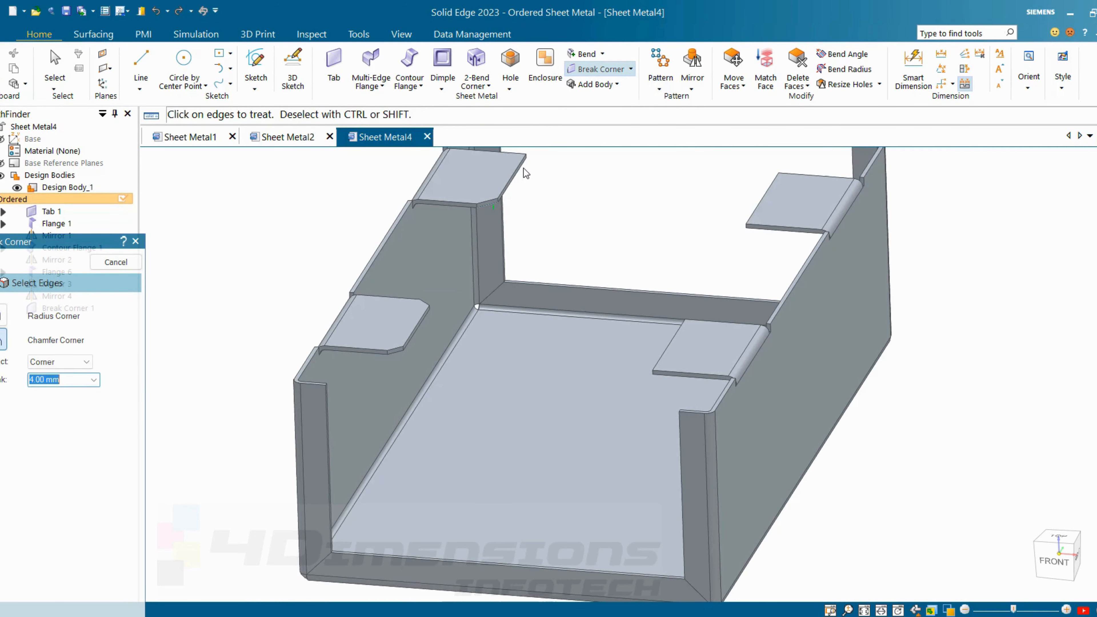
pyautogui.click(528, 158)
pyautogui.press('Return')
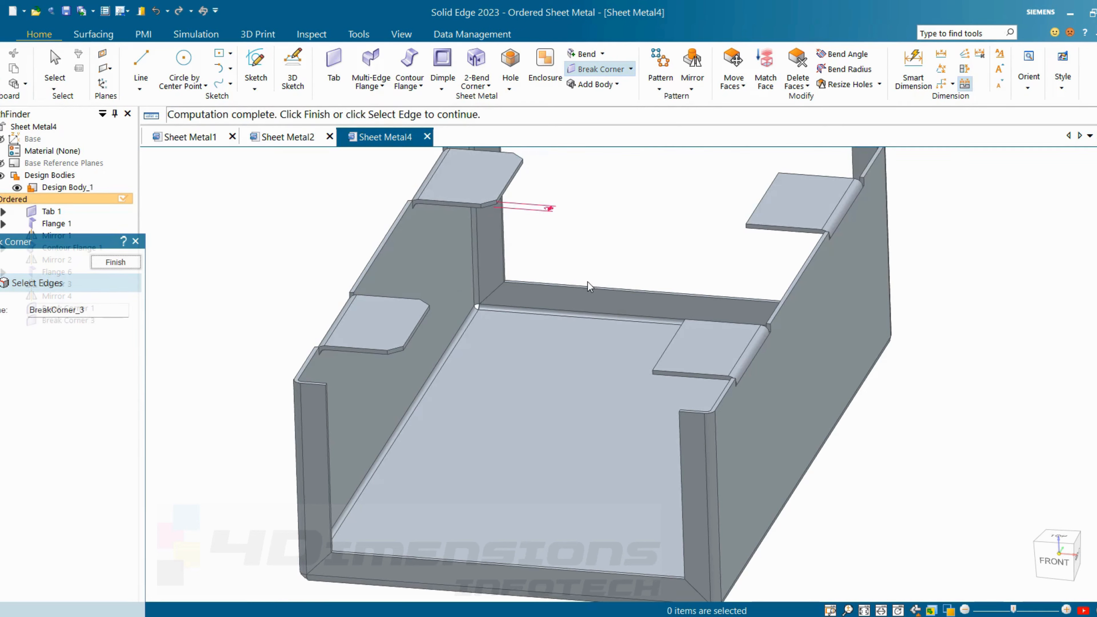
pyautogui.click(128, 267)
pyautogui.press('Escape')
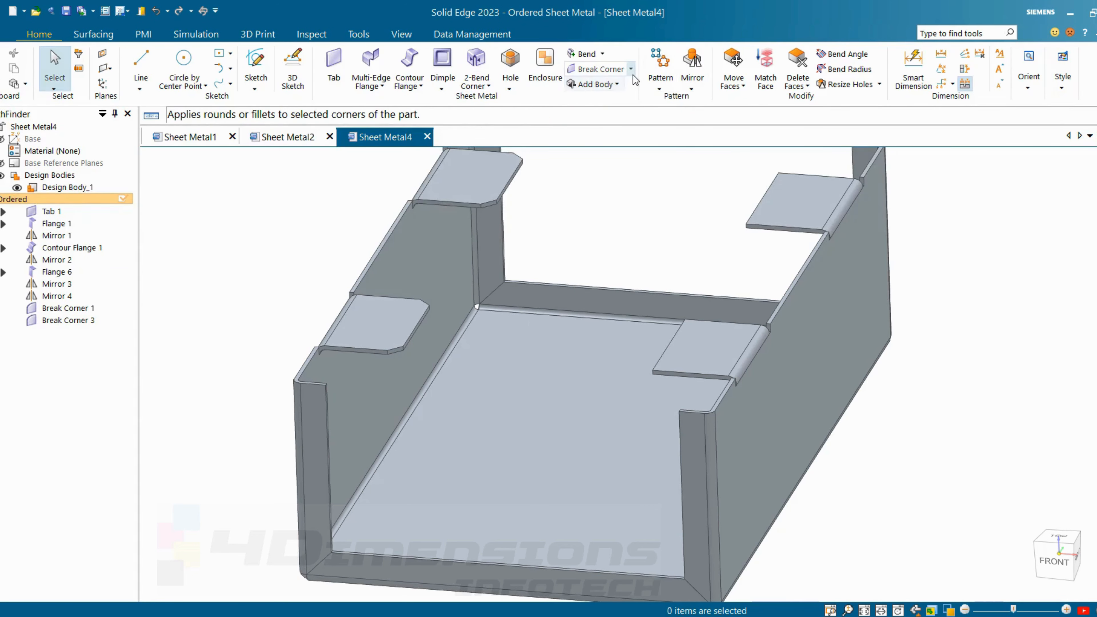
# - Chamfer the free corners of both partial flanges on the opposite side wall by 3 mm with Break Corner
pyautogui.click(613, 86)
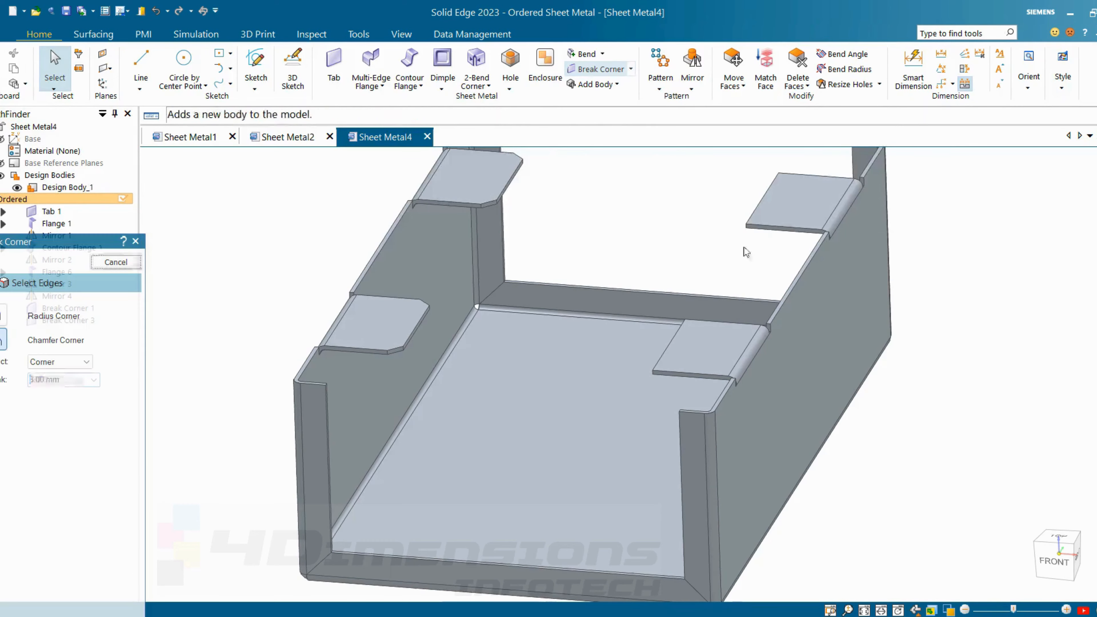
pyautogui.moveTo(744, 247); pyautogui.dragTo(722, 182, button='middle')
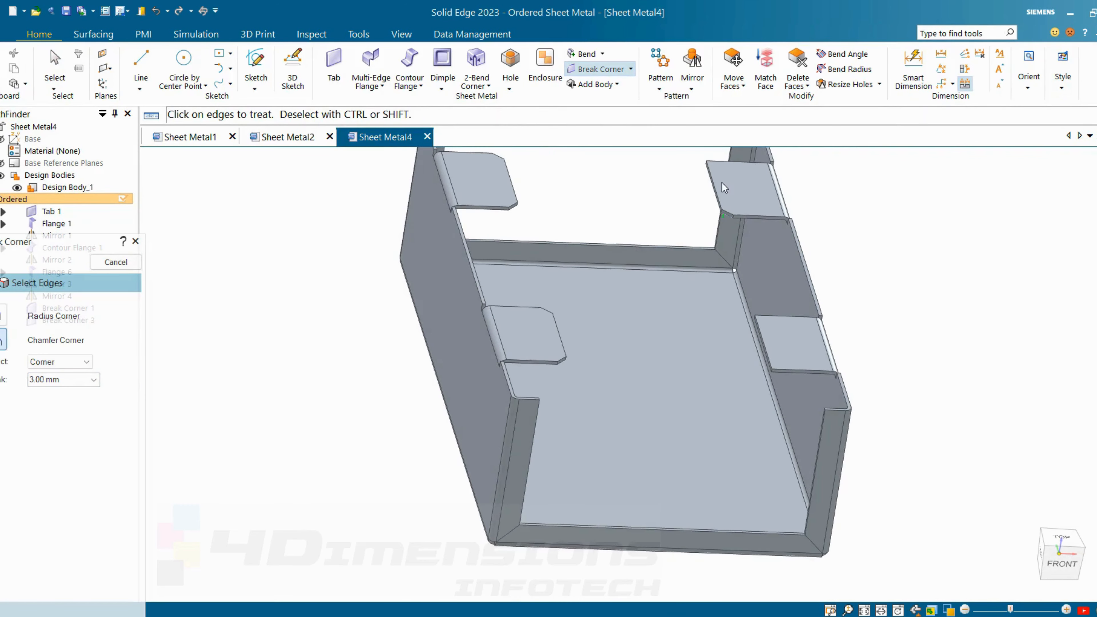
pyautogui.click(707, 163)
pyautogui.click(116, 263)
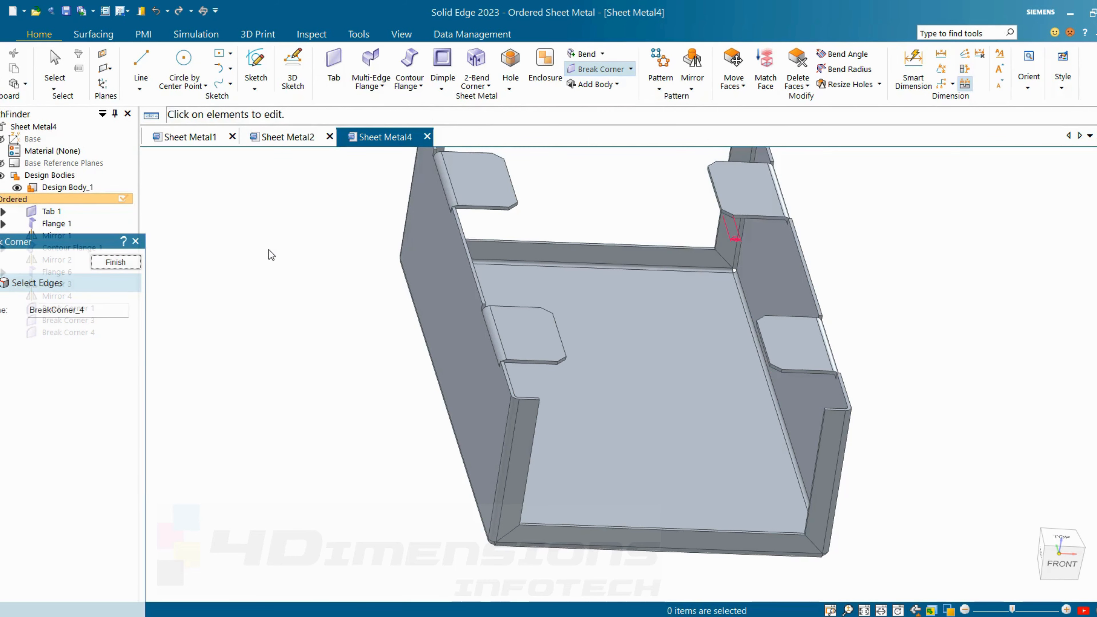
# - Chamfer the upper inner corners of the contour flange's two uprights at the channel's front end by 3 mm with Break Corner
pyautogui.moveTo(269, 253); pyautogui.dragTo(328, 271, button='middle')
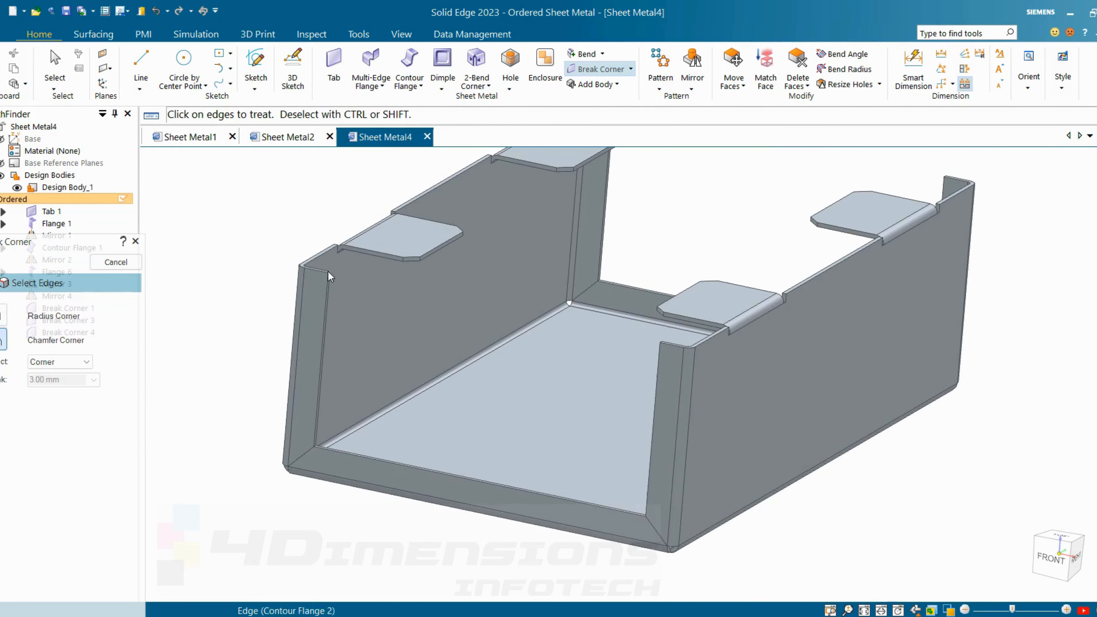
pyautogui.click(632, 68)
pyautogui.click(624, 87)
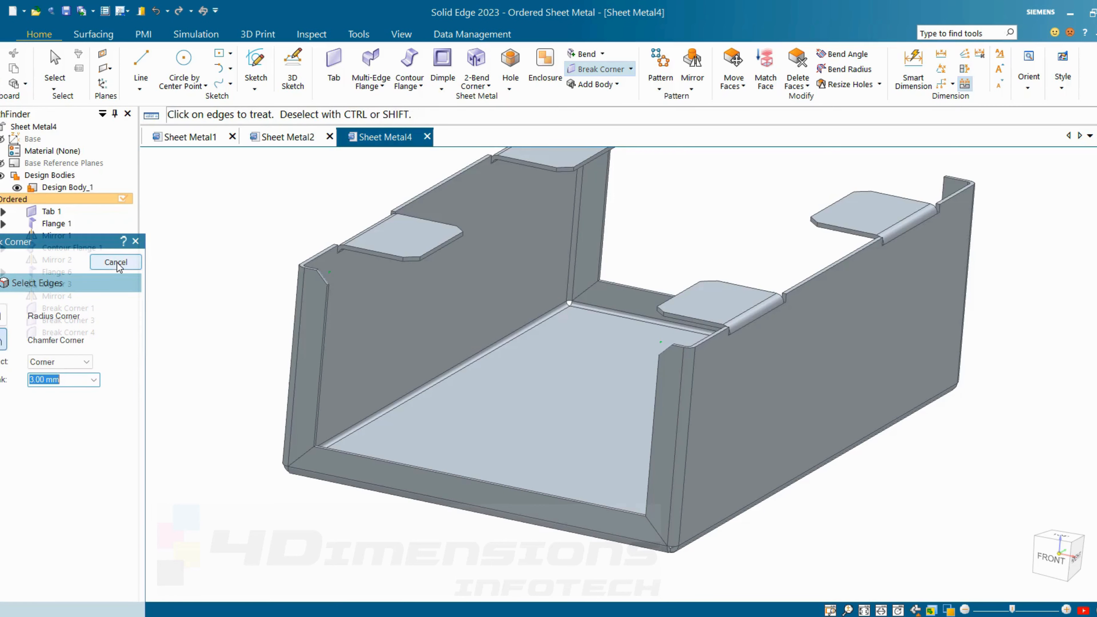
pyautogui.click(328, 279)
pyautogui.rightClick(218, 285)
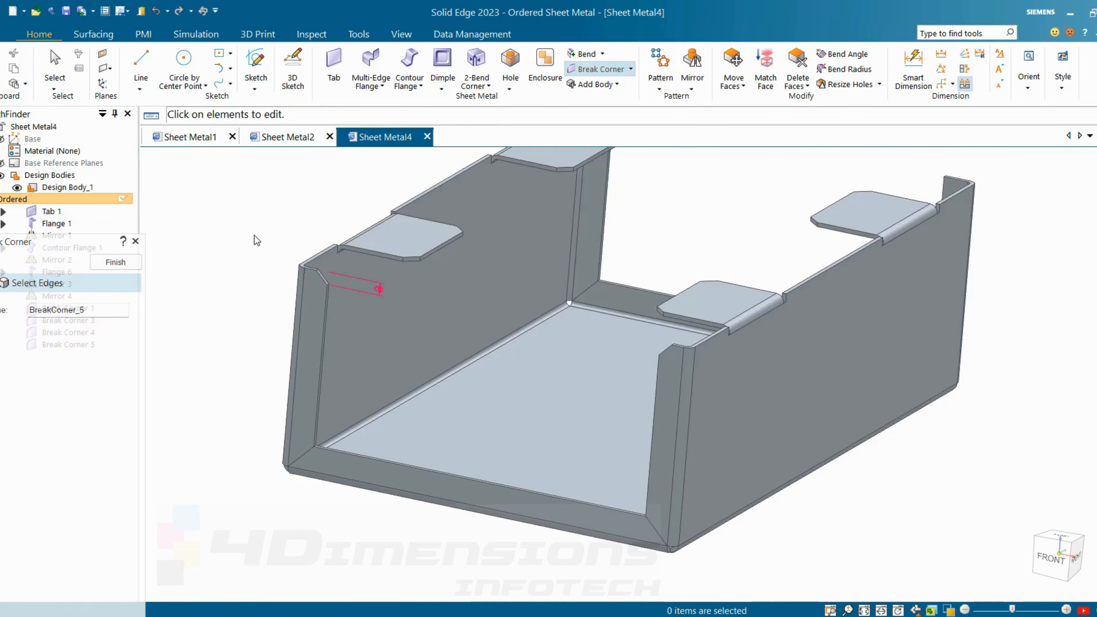
# - Paint the whole sheet metal body with the Red style using Part Painter
pyautogui.moveTo(257, 241); pyautogui.dragTo(683, 380, button='middle')
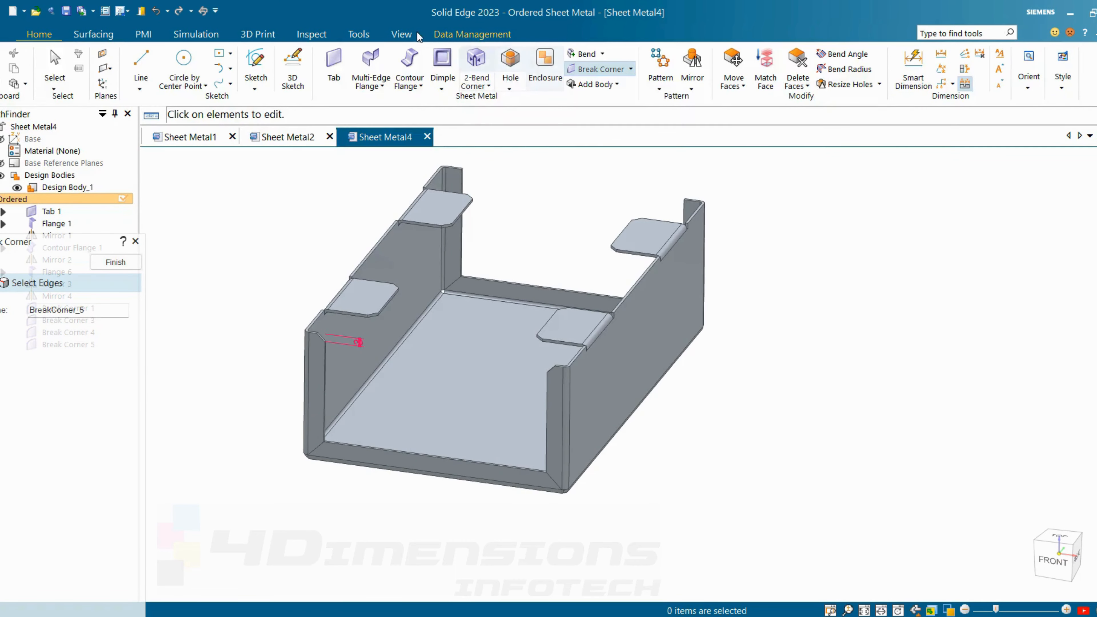
pyautogui.click(409, 34)
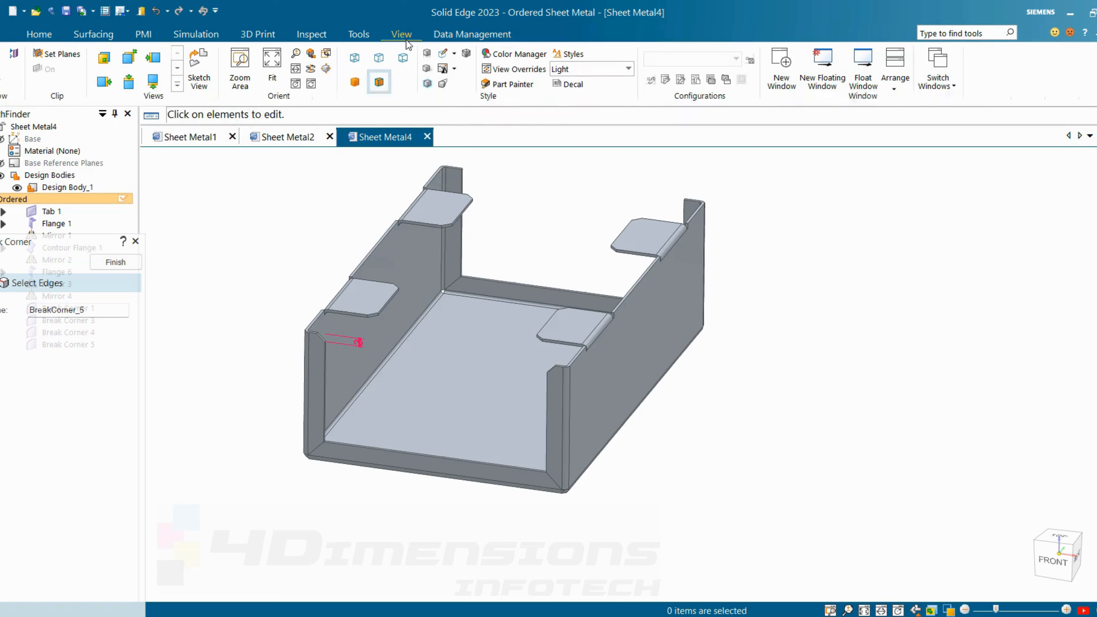
pyautogui.click(519, 86)
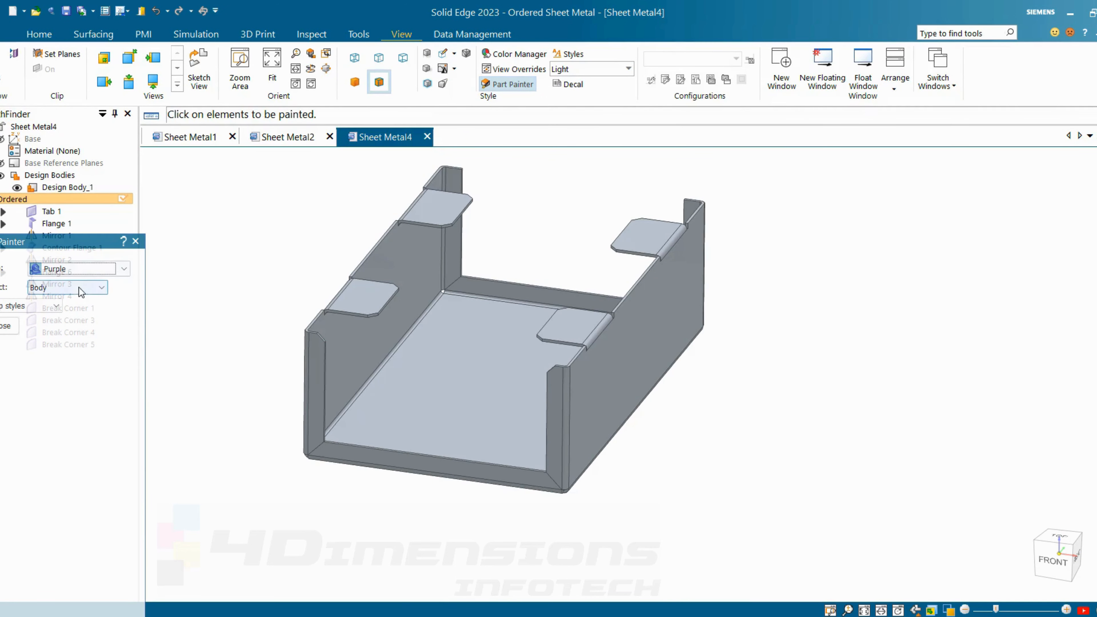
pyautogui.click(82, 269)
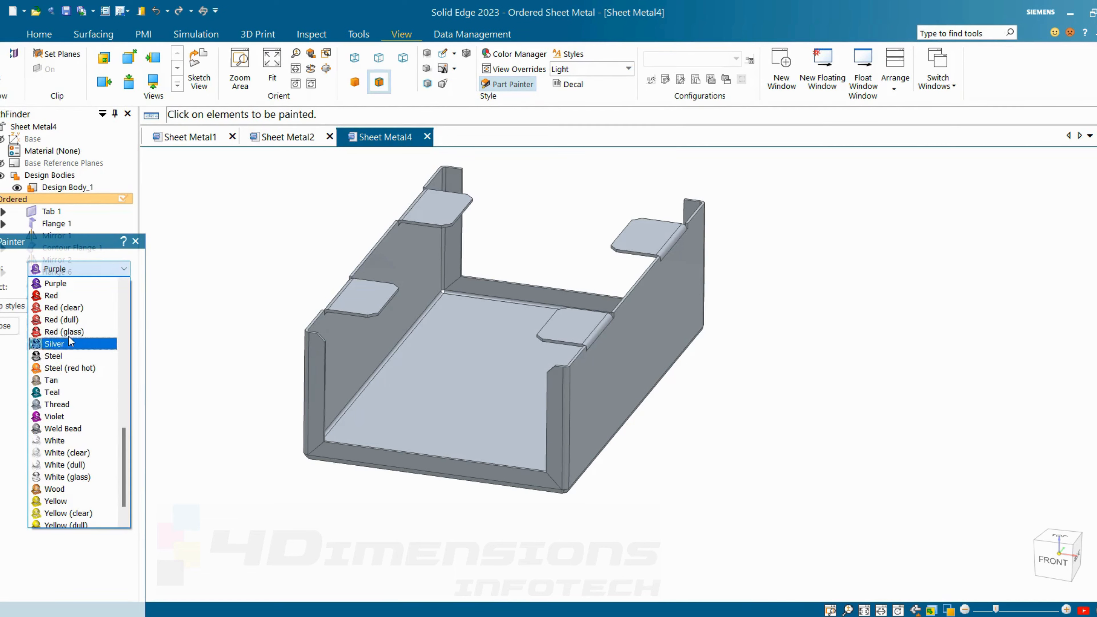
pyautogui.click(351, 356)
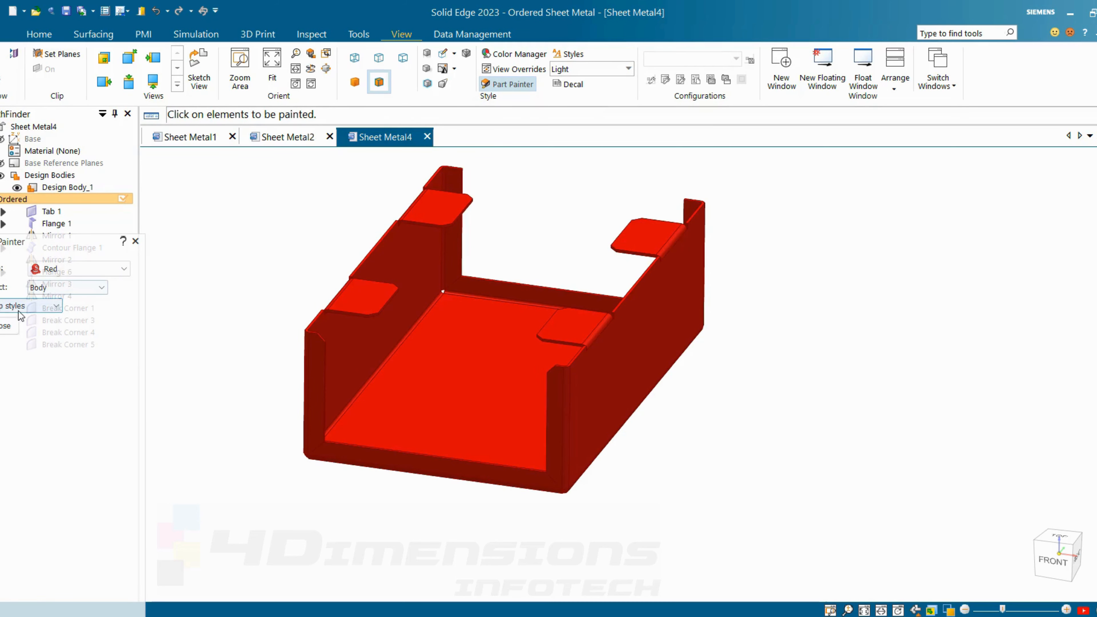
pyautogui.click(6, 327)
# - Start a Hole feature and configure it as a simple ISO Metric Drill Size hole of size 10 mm with an Exact fit
pyautogui.moveTo(301, 294)
pyautogui.mouseDown(button='middle')
pyautogui.moveTo(582, 343)
pyautogui.moveTo(539, 400)
pyautogui.moveTo(405, 376)
pyautogui.mouseUp(button='middle')
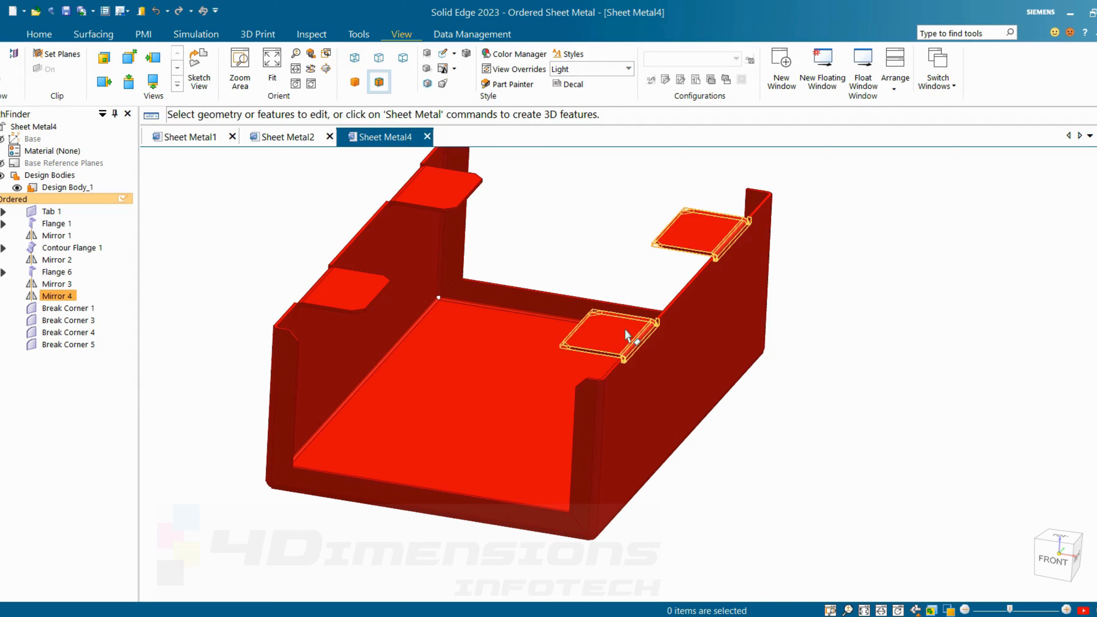
pyautogui.click(39, 33)
pyautogui.click(509, 89)
pyautogui.click(529, 102)
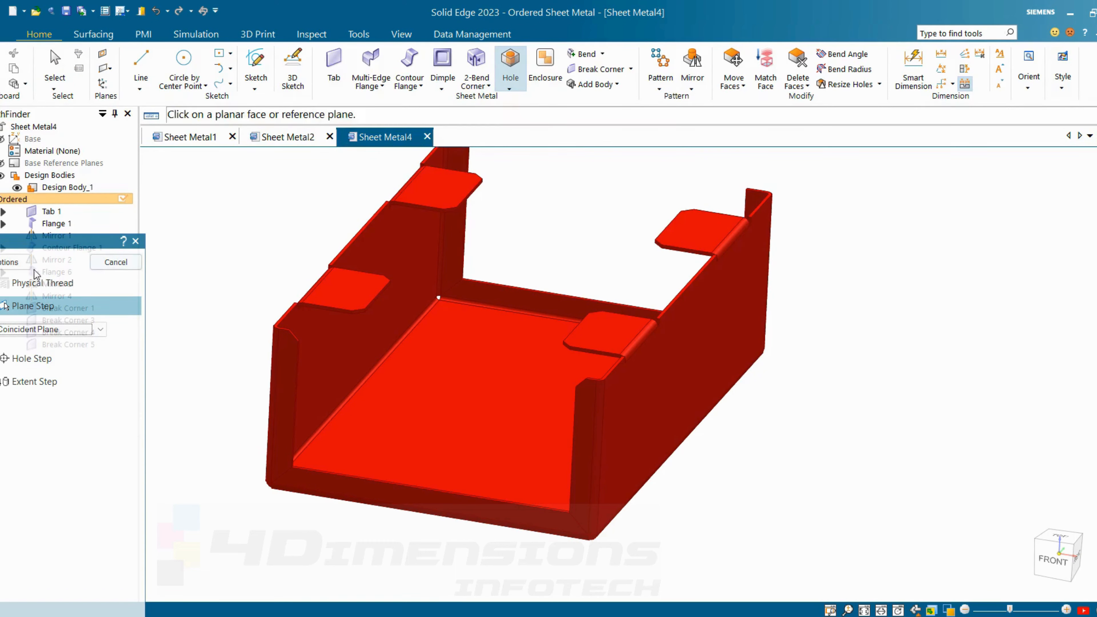
pyautogui.click(10, 262)
pyautogui.click(545, 116)
pyautogui.click(544, 129)
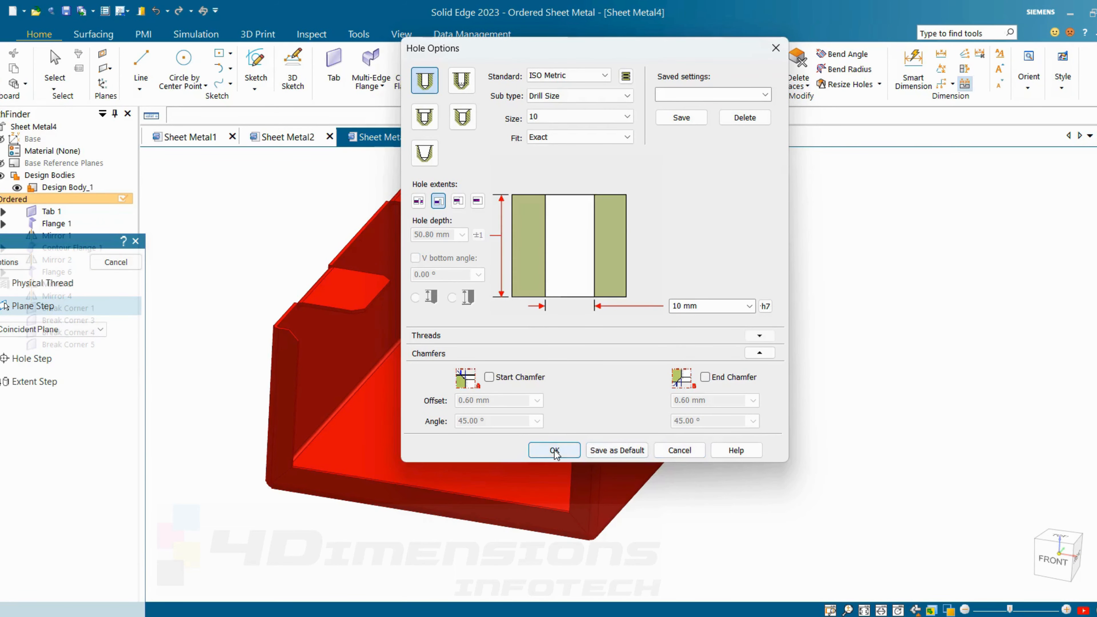
pyautogui.click(555, 450)
# - Place a hole centred on each of the four partial flanges, using the front flange's top face as the plane, and accept profile and extent
pyautogui.click(341, 301)
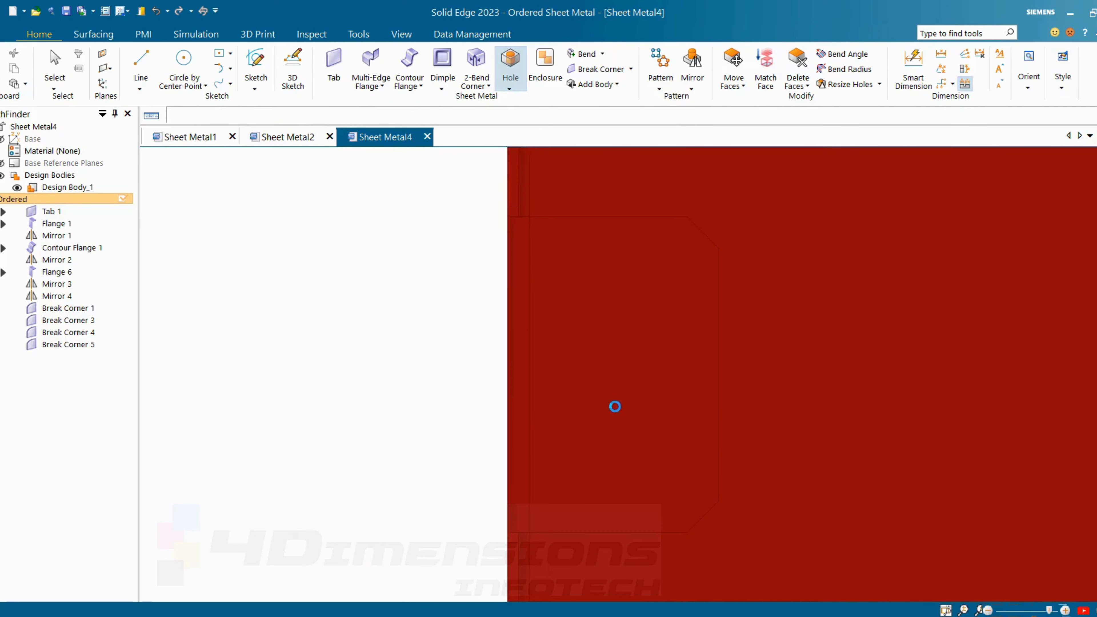
pyautogui.click(601, 389)
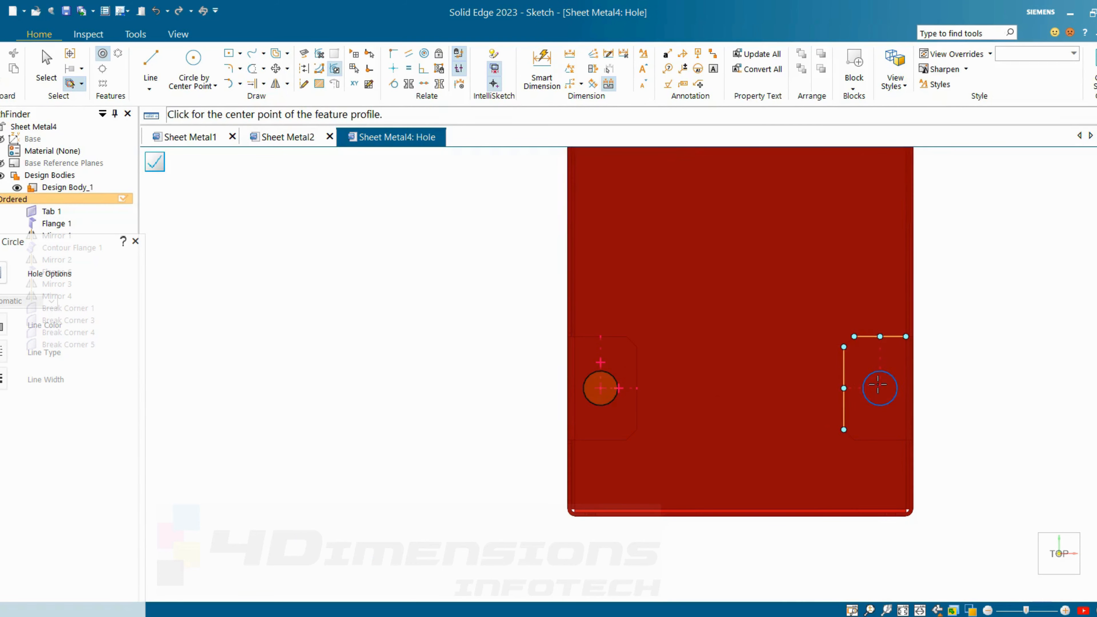
pyautogui.click(879, 388)
pyautogui.scroll(-5, 869, 373)
pyautogui.scroll(4, 859, 265)
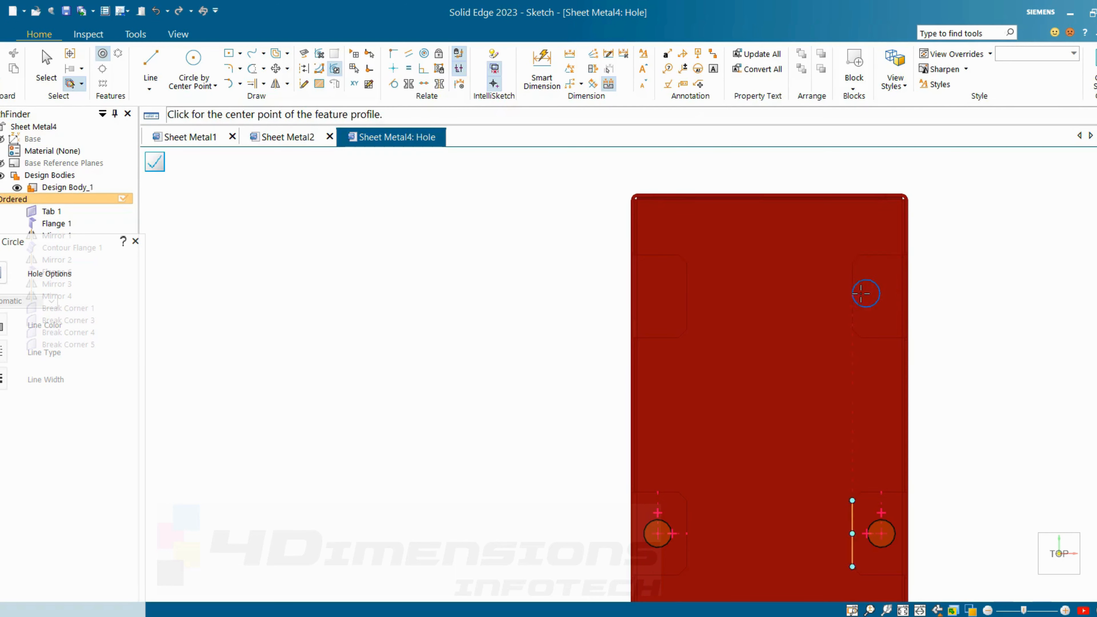
pyautogui.click(881, 296)
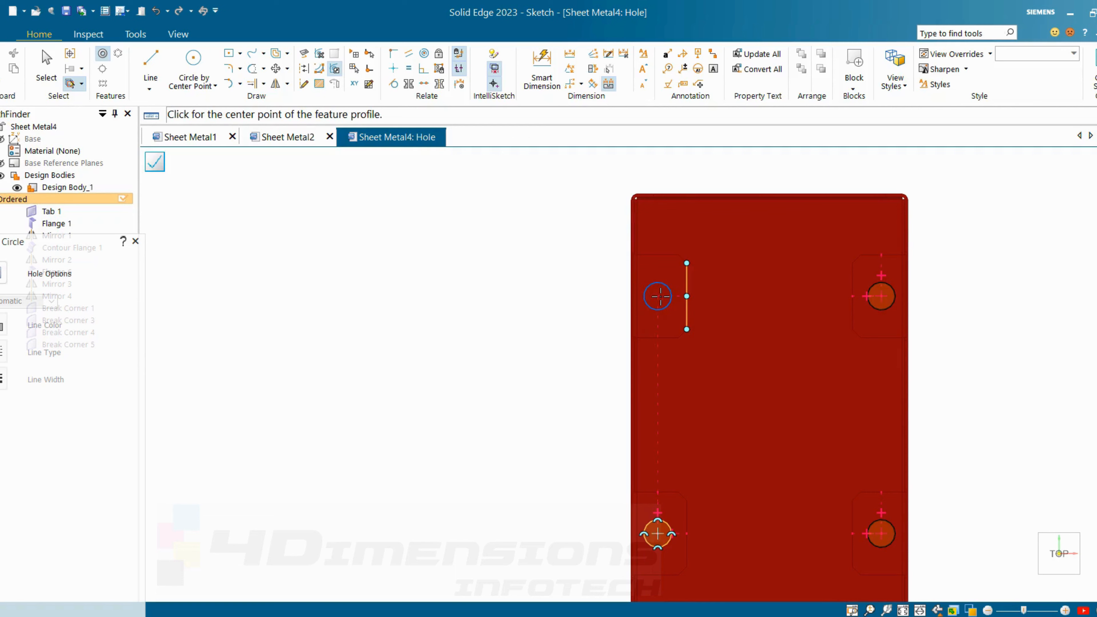
pyautogui.click(661, 297)
pyautogui.click(155, 162)
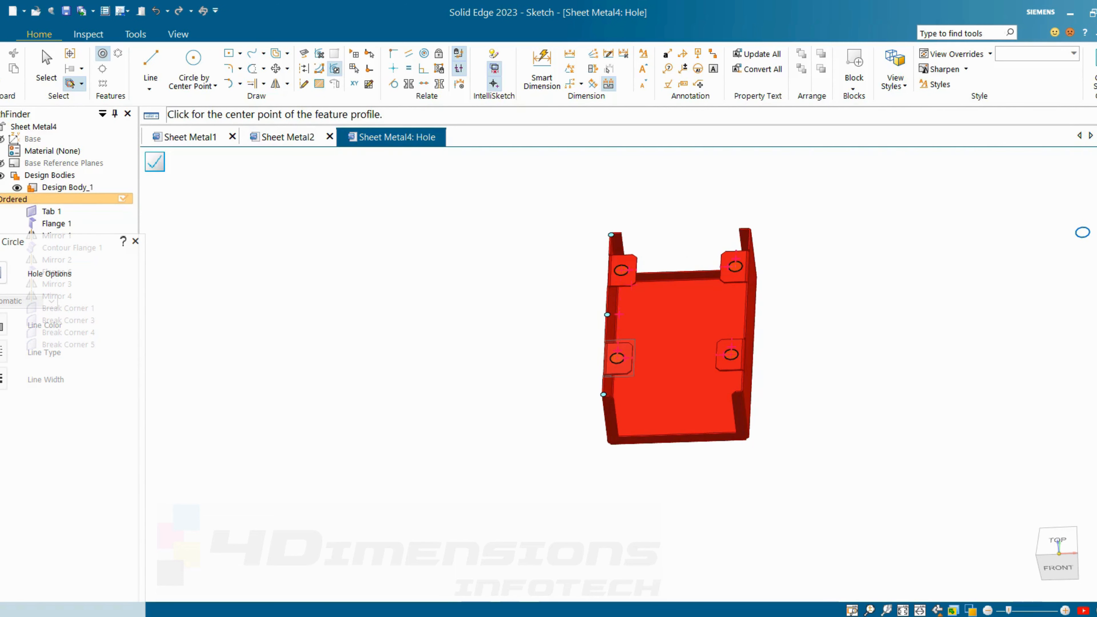
pyautogui.click(154, 161)
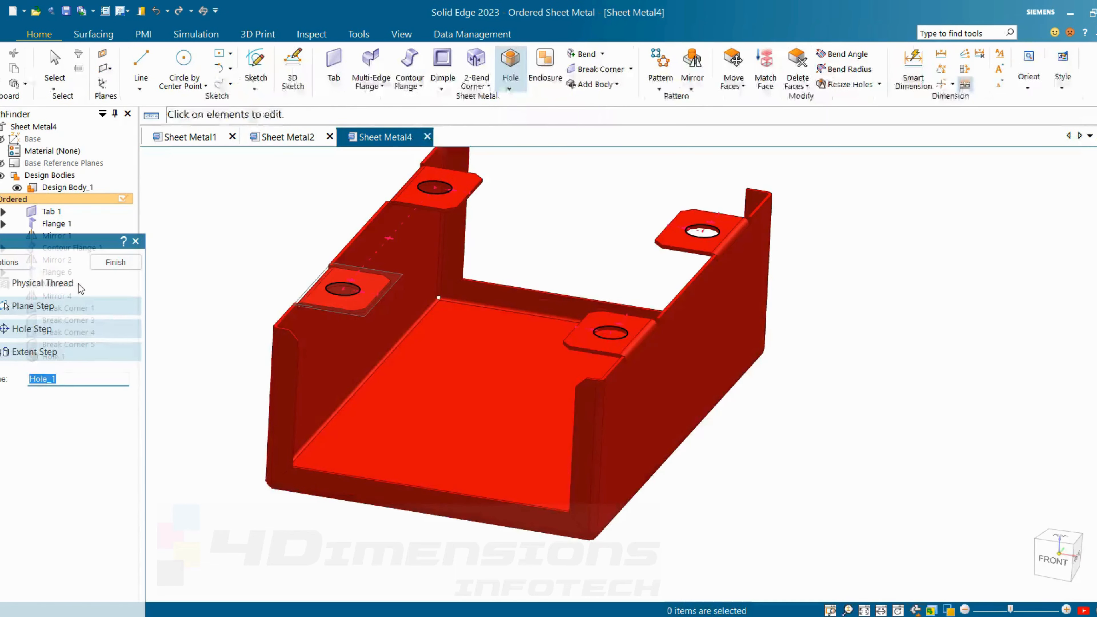
# - Reduce the four partial flange holes to a smaller drill size in the hole options and finish the Hole feature
pyautogui.click(12, 266)
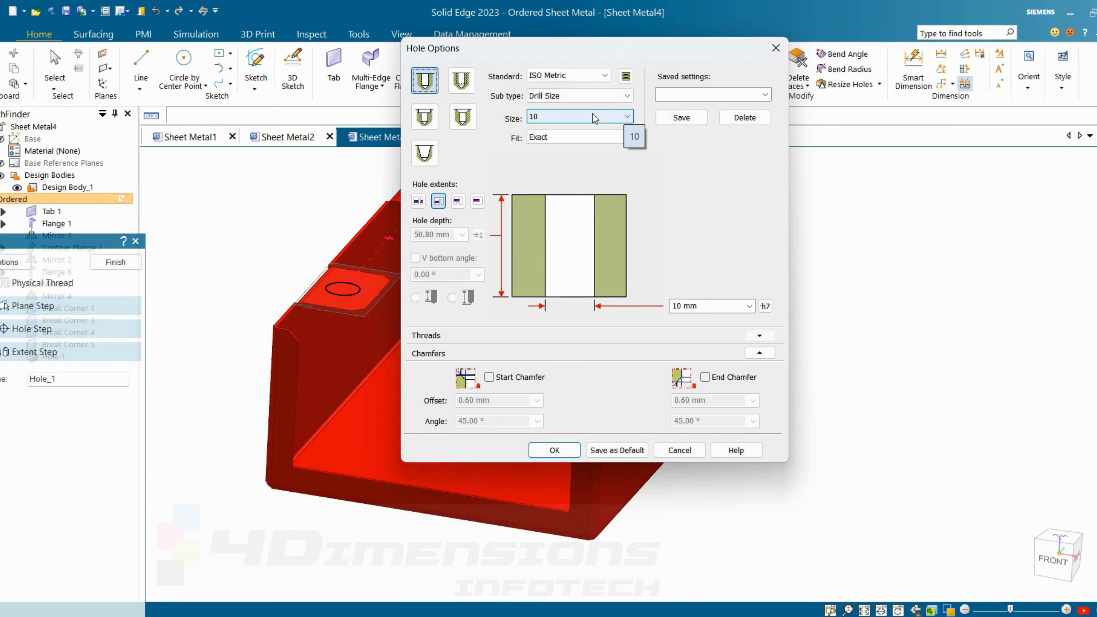
pyautogui.click(593, 121)
pyautogui.scroll(5, 567, 185)
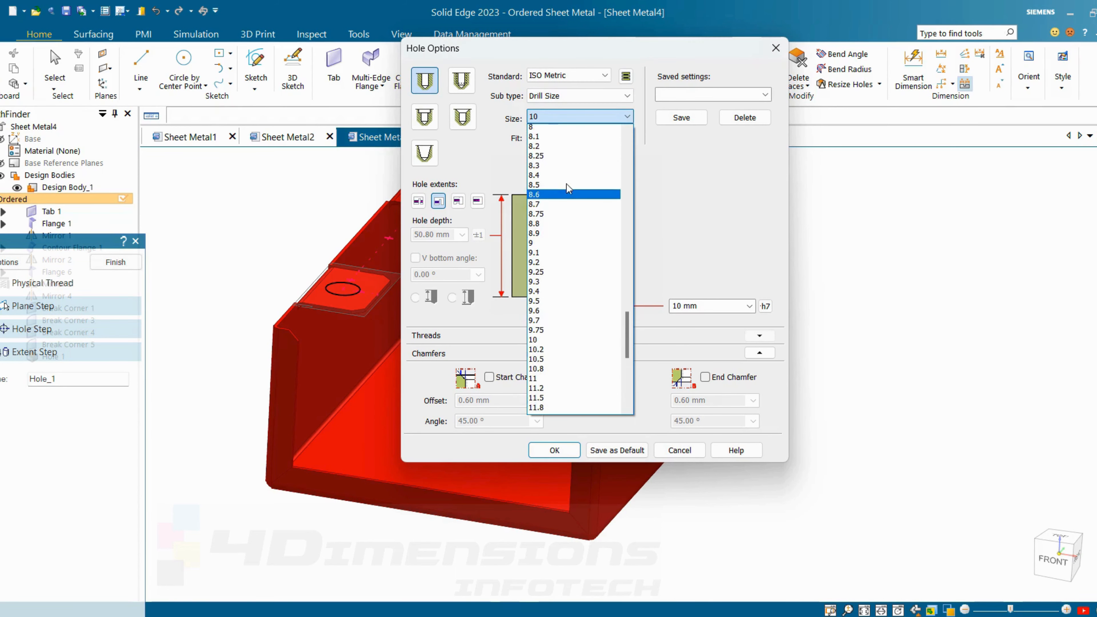
pyautogui.scroll(7, 571, 186)
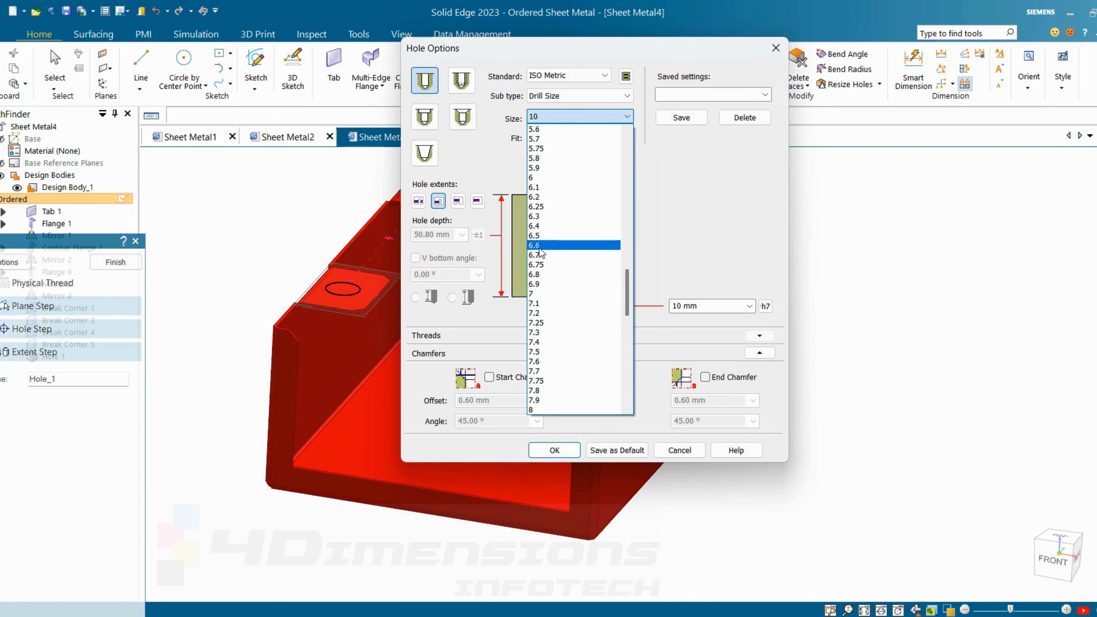
pyautogui.click(544, 275)
pyautogui.click(553, 449)
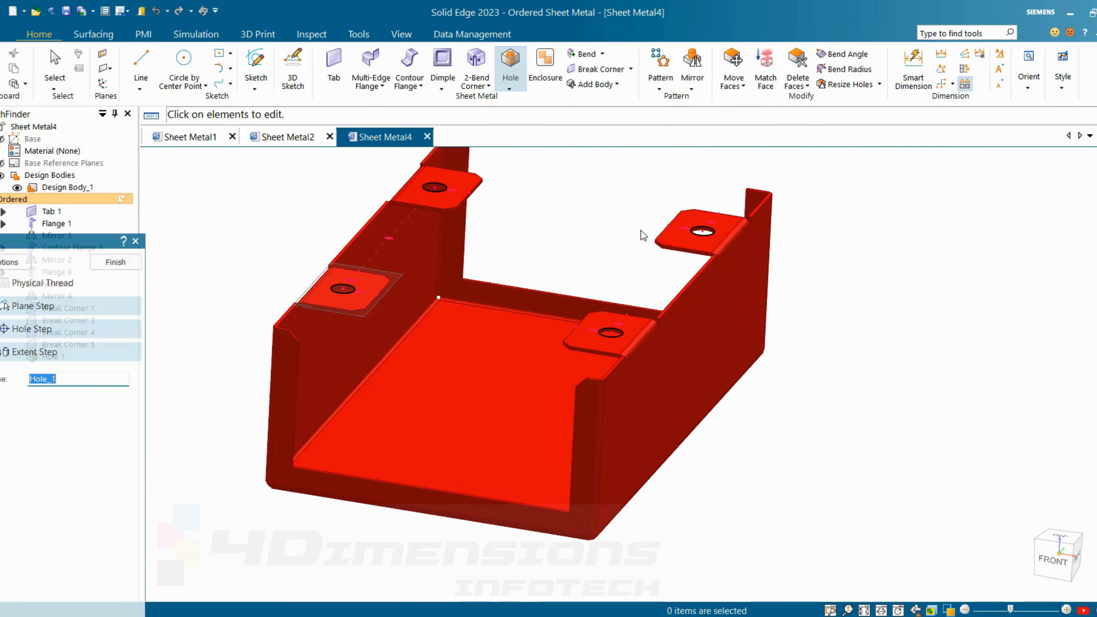
pyautogui.rightClick(173, 211)
# - Start a new Hole feature and configure it as a simple ISO Metric Drill Size hole of size 3 mm
pyautogui.scroll(3, 407, 273)
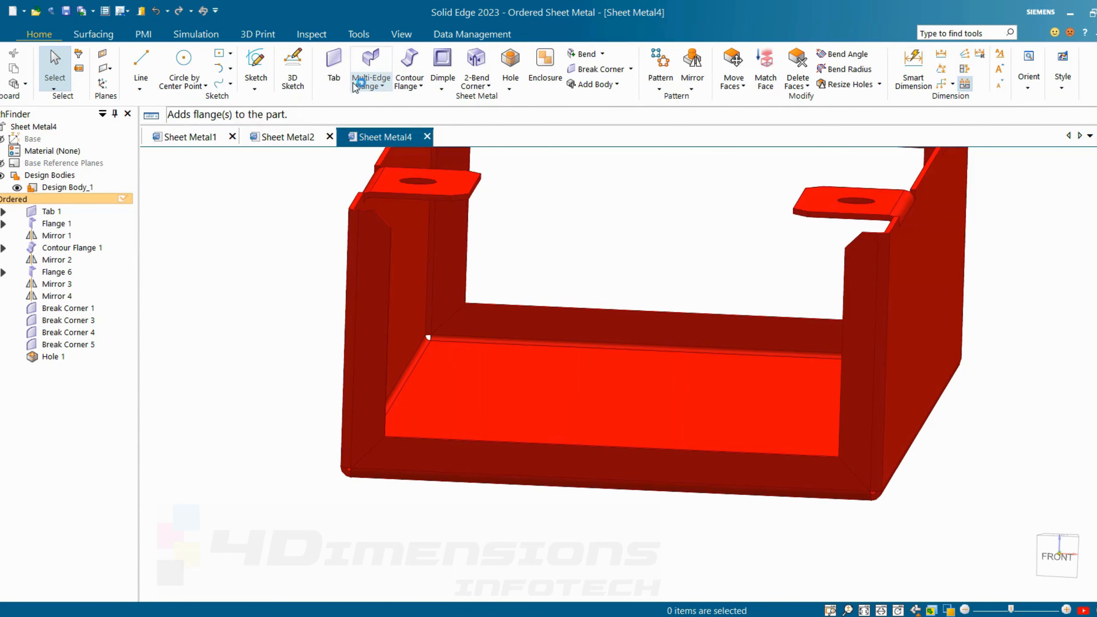
pyautogui.click(510, 65)
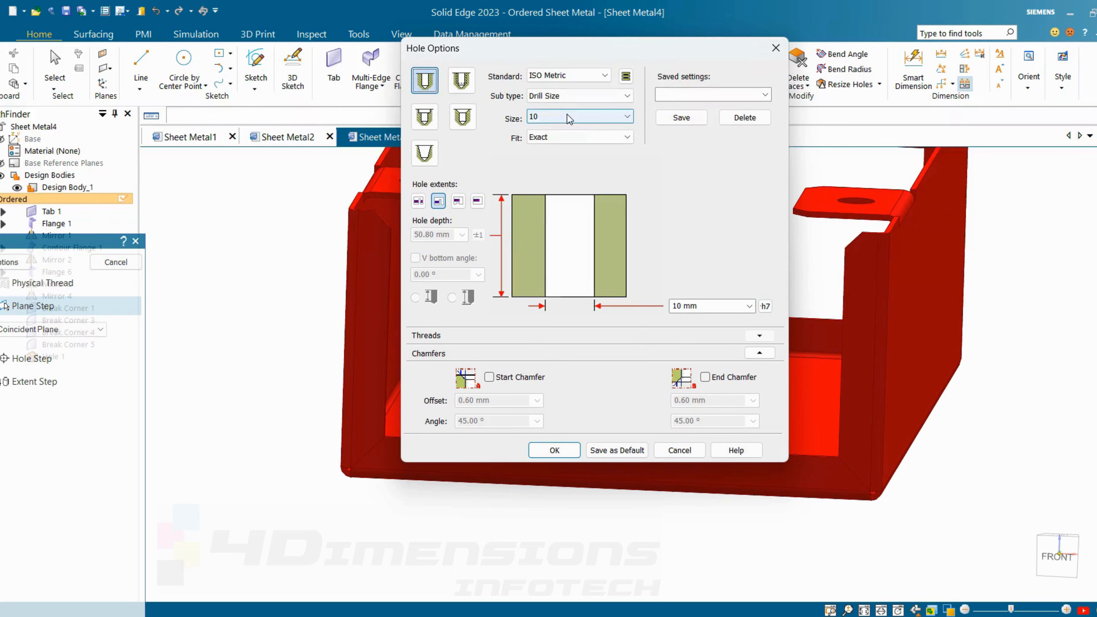
pyautogui.click(569, 117)
pyautogui.scroll(6, 560, 220)
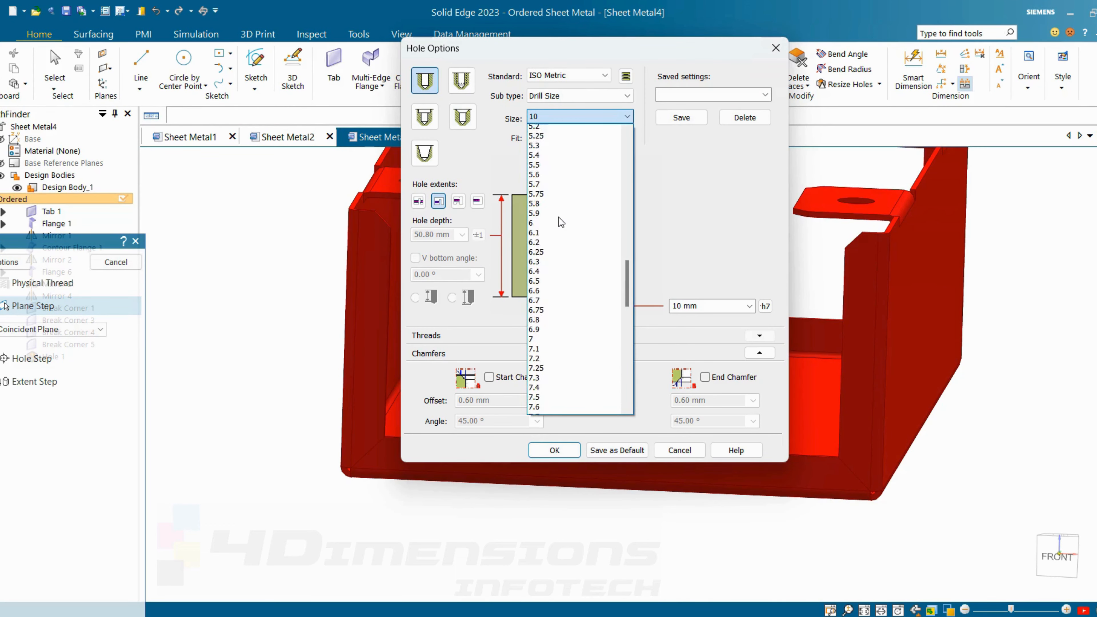
pyautogui.scroll(15, 559, 217)
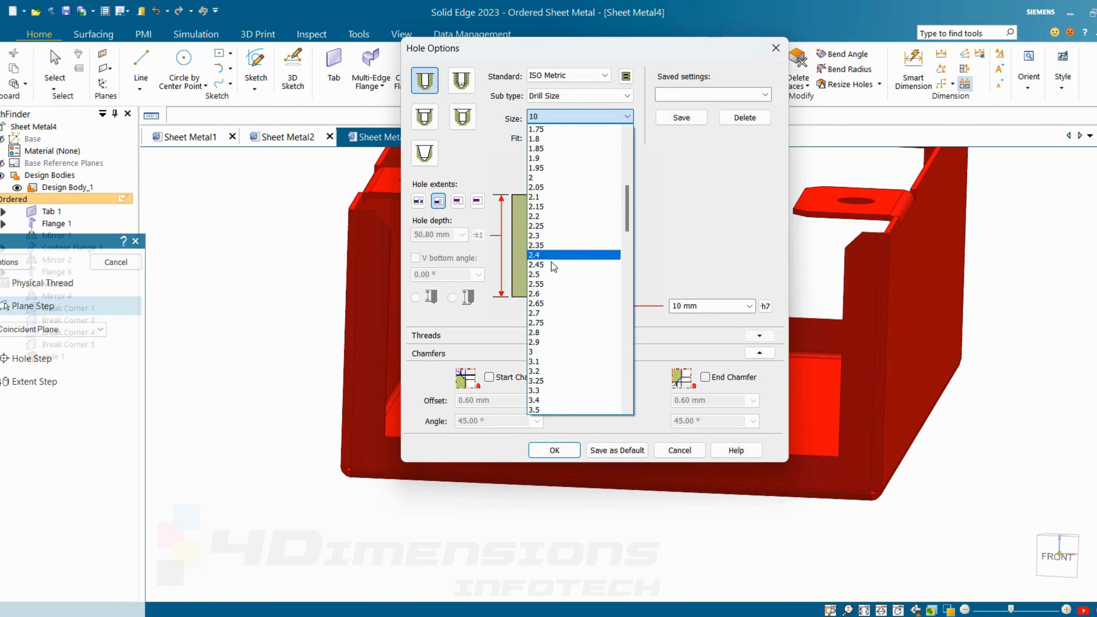
pyautogui.click(544, 351)
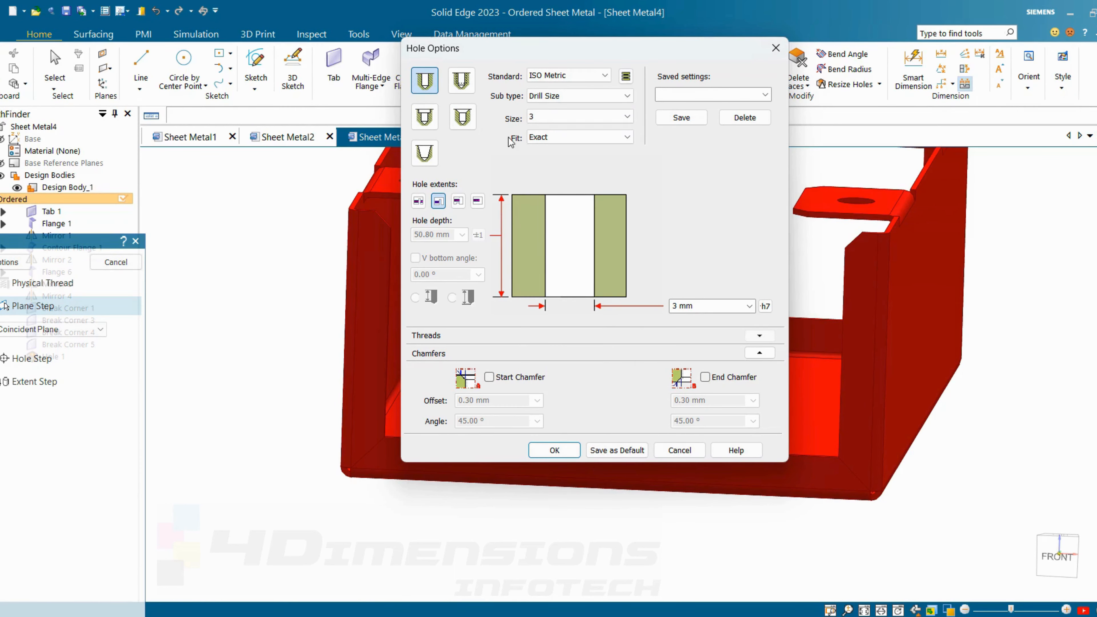
pyautogui.click(555, 451)
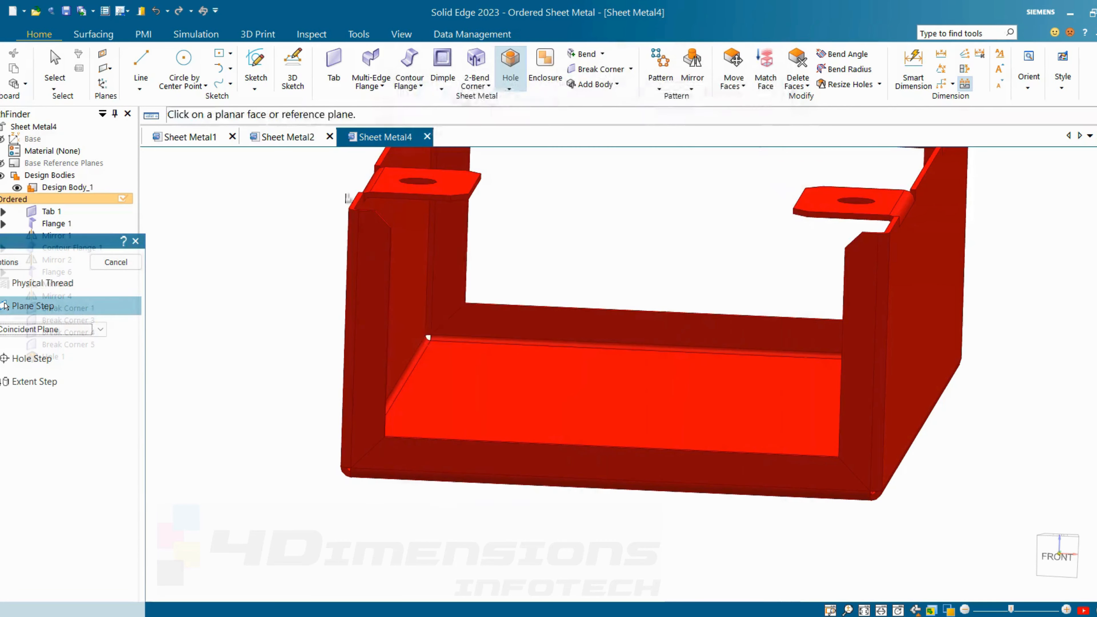
# - Place three holes in a row on the contour flange's left front upright, with the uppermost centre 8 mm below the upright's top edge
pyautogui.click(372, 265)
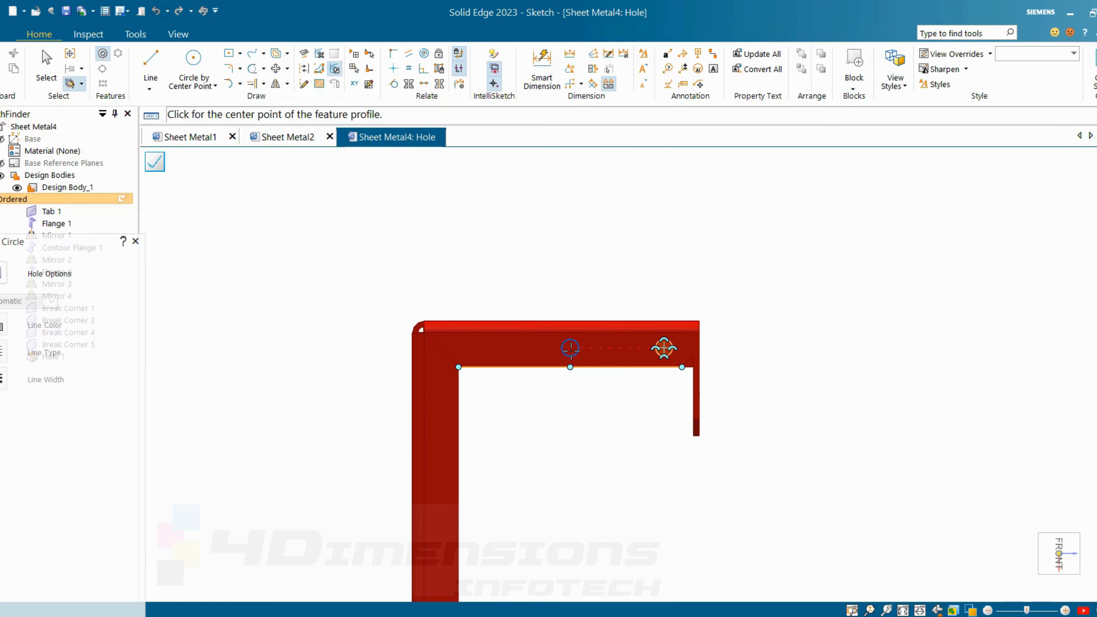
pyautogui.click(570, 348)
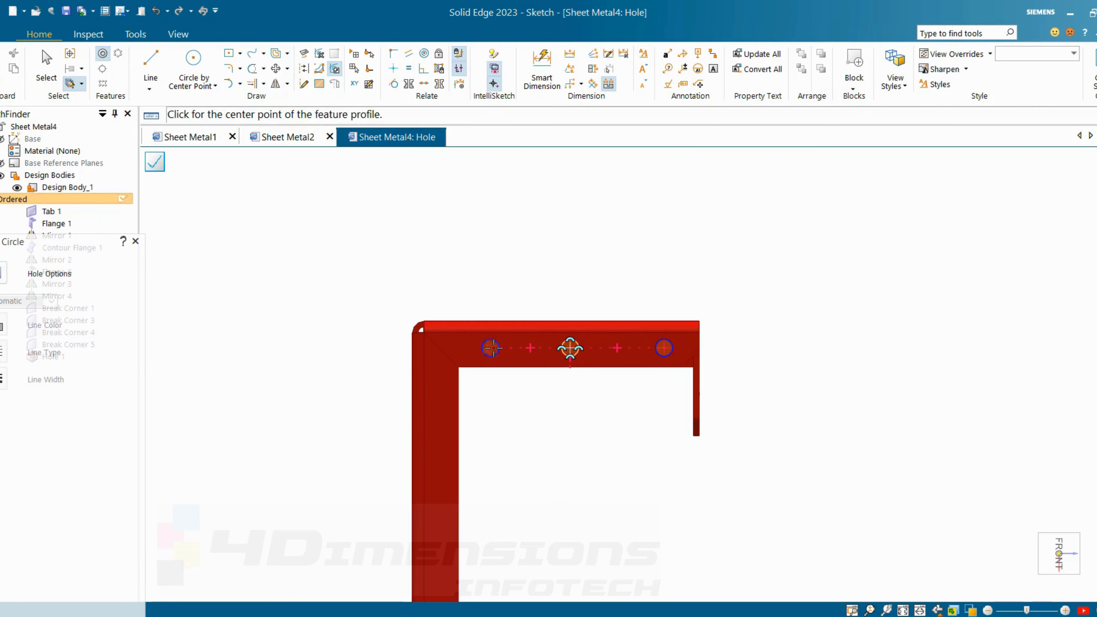
pyautogui.click(542, 67)
pyautogui.scroll(3, 675, 366)
pyautogui.click(669, 332)
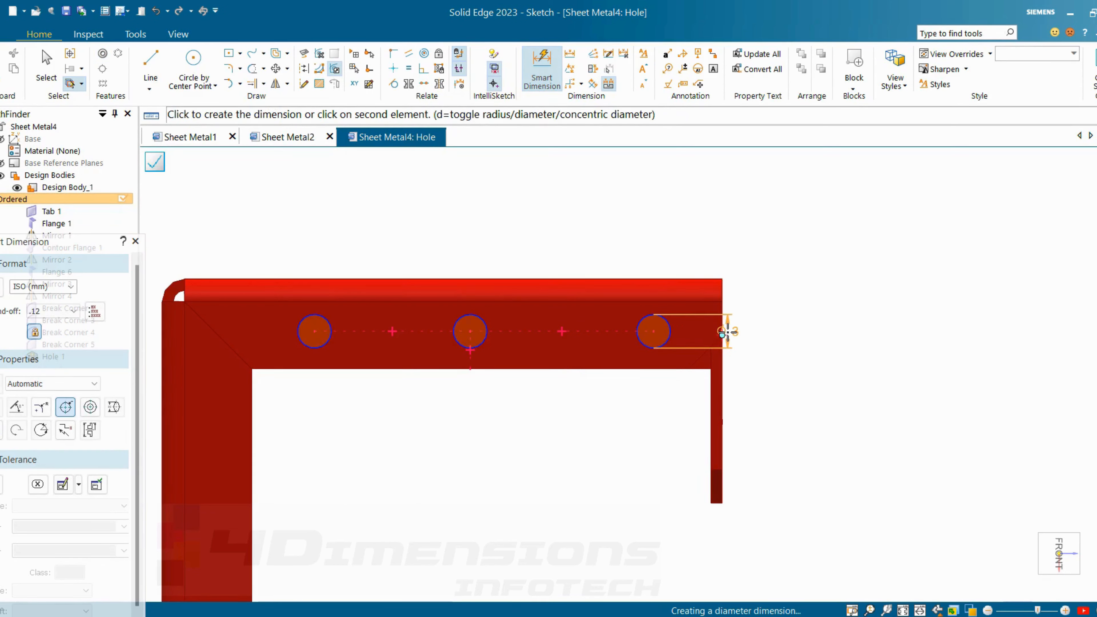
pyautogui.click(722, 323)
pyautogui.click(691, 251)
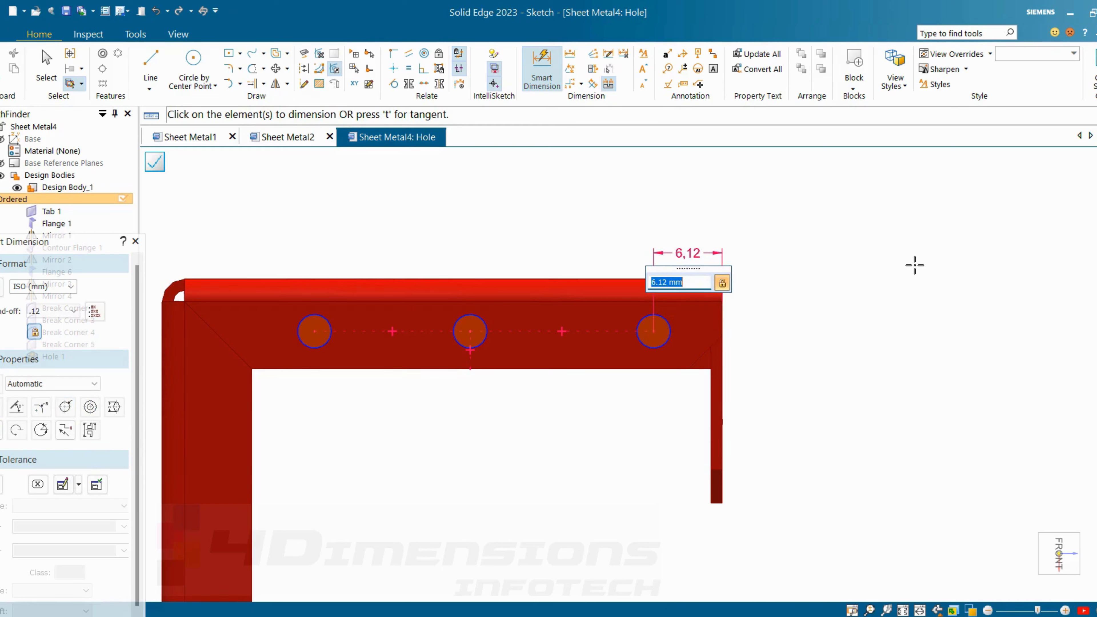
pyautogui.write('8')
pyautogui.press('Return')
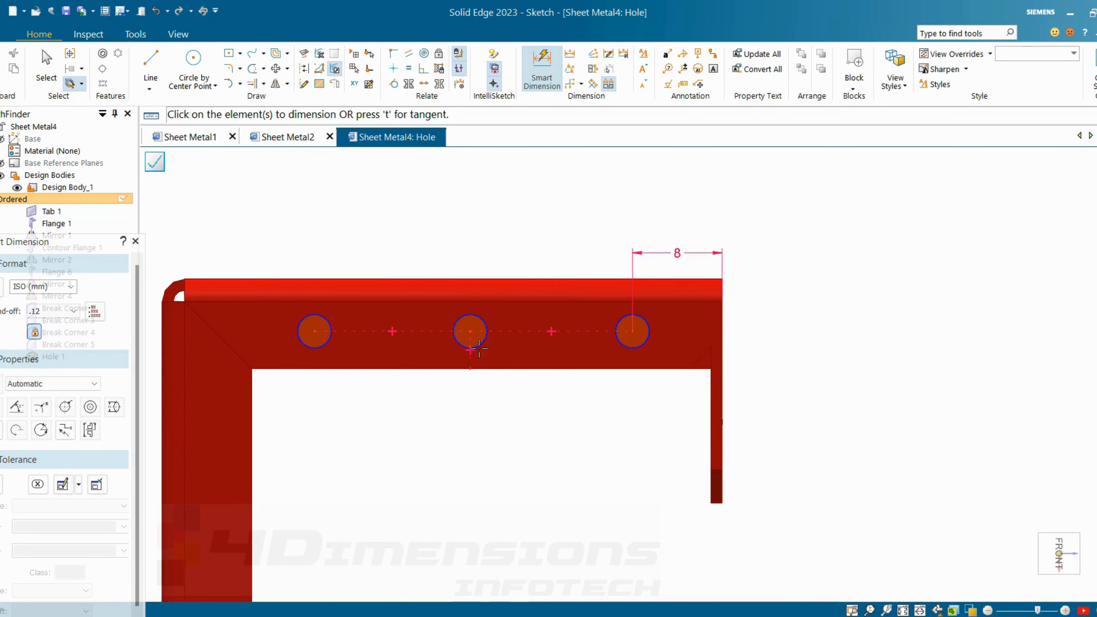
# - Dimension the hole row 3 mm from the upright's inner edge, set the lower two holes 14 mm apart, and accept the profile
pyautogui.keyDown('shift'); pyautogui.moveTo(471, 403); pyautogui.dragTo(474, 391, button='middle'); pyautogui.keyUp('shift')
pyautogui.click(643, 358)
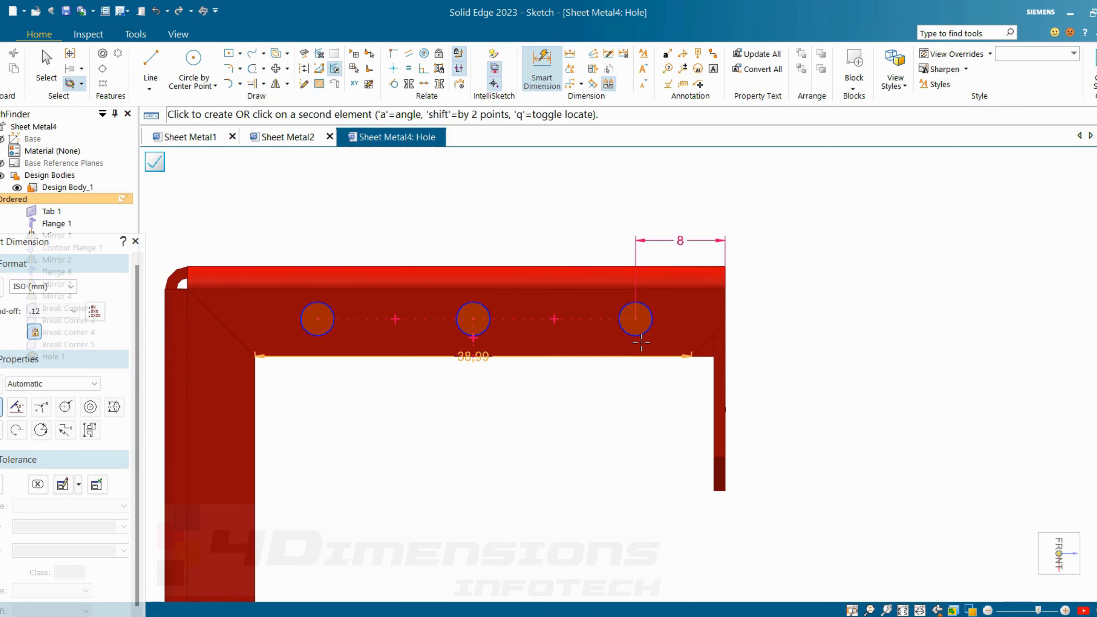
pyautogui.click(635, 319)
pyautogui.click(793, 337)
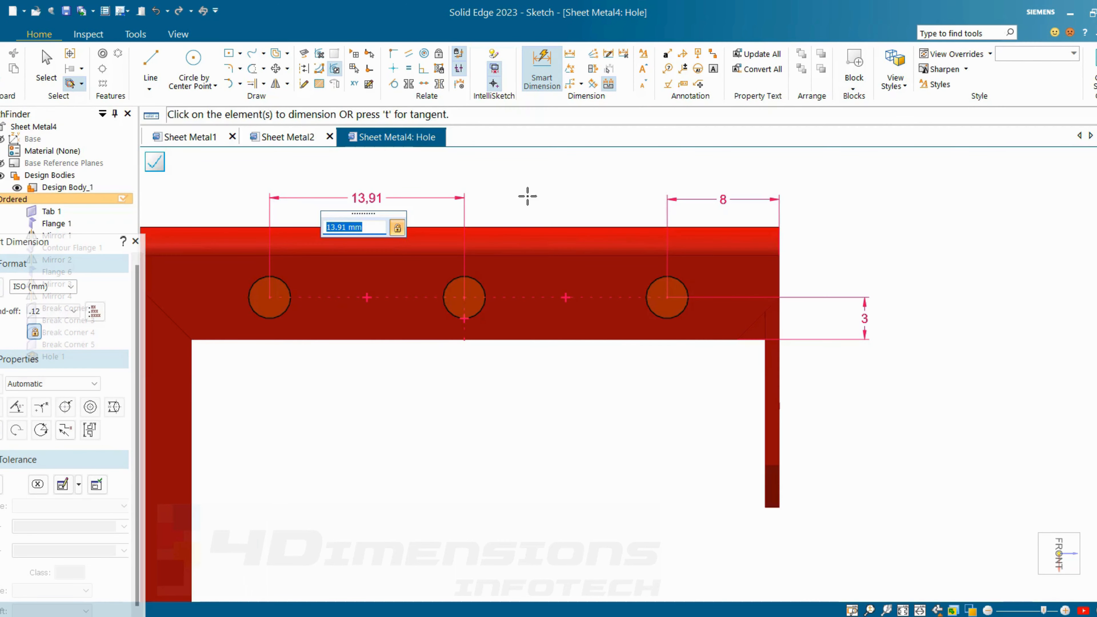
pyautogui.write('4')
pyautogui.press('Return')
pyautogui.press('Escape')
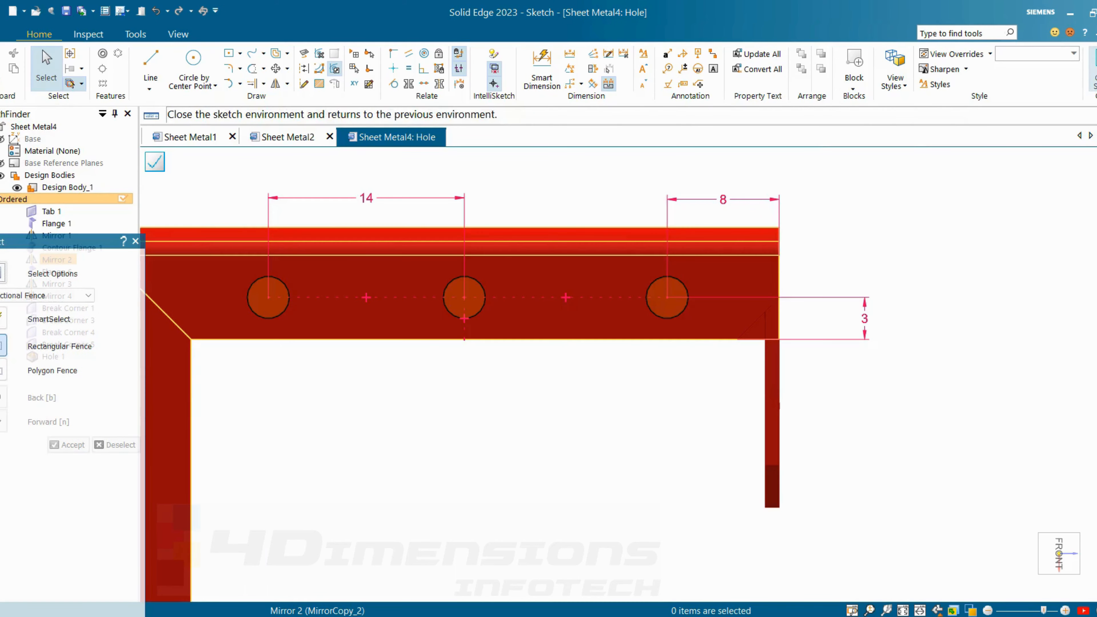
pyautogui.click(1094, 69)
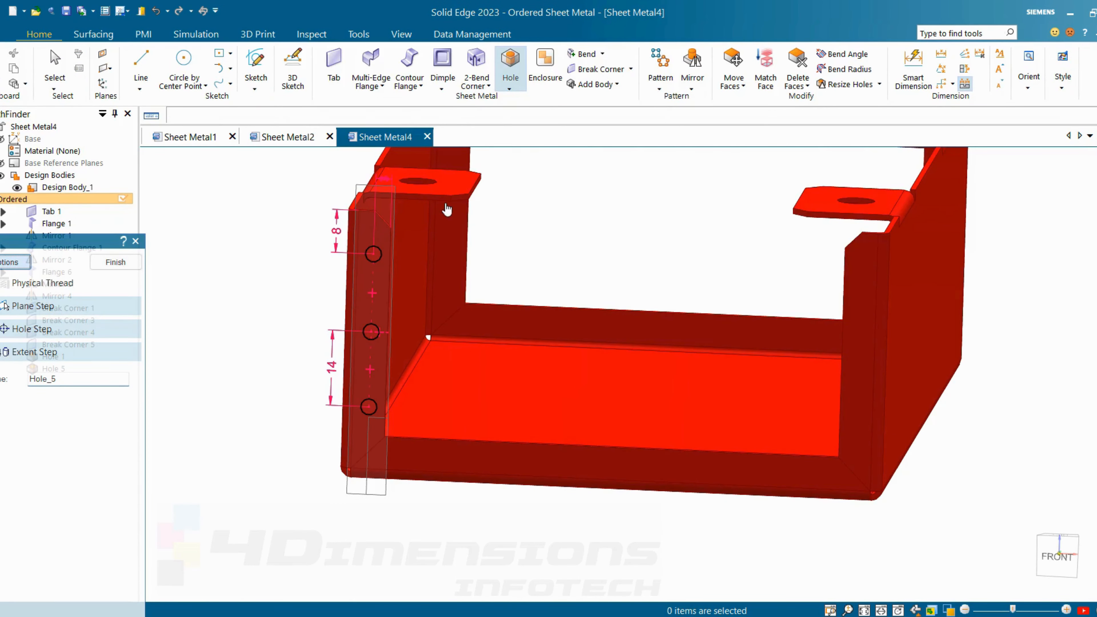
# - Set the upright holes' drill size to 1.8 mm and finish the Hole feature
pyautogui.click(580, 115)
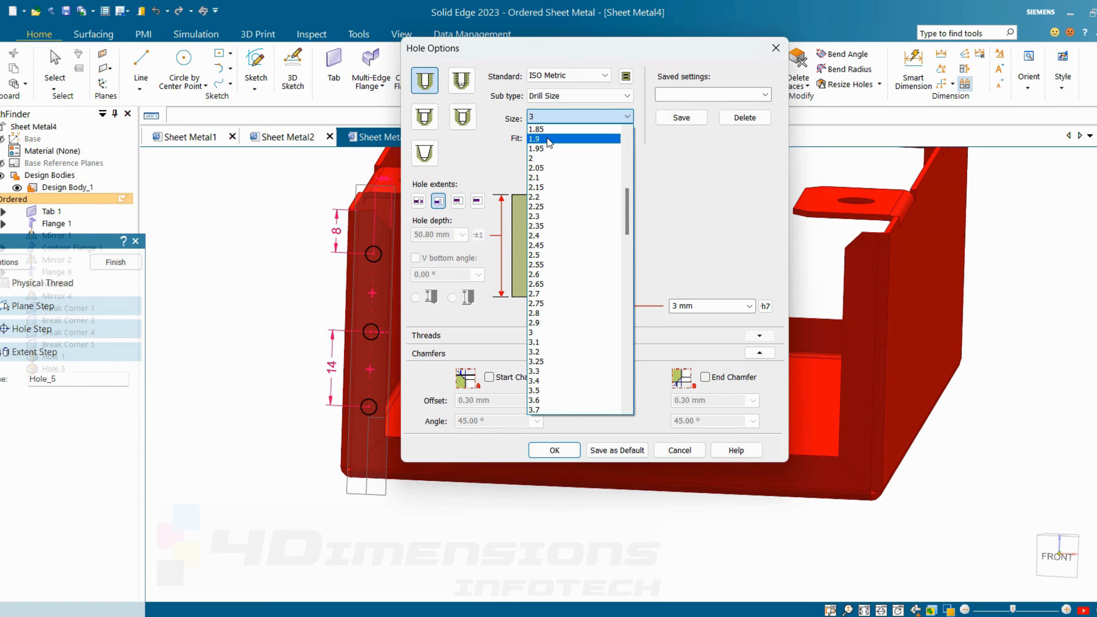
pyautogui.scroll(3, 547, 186)
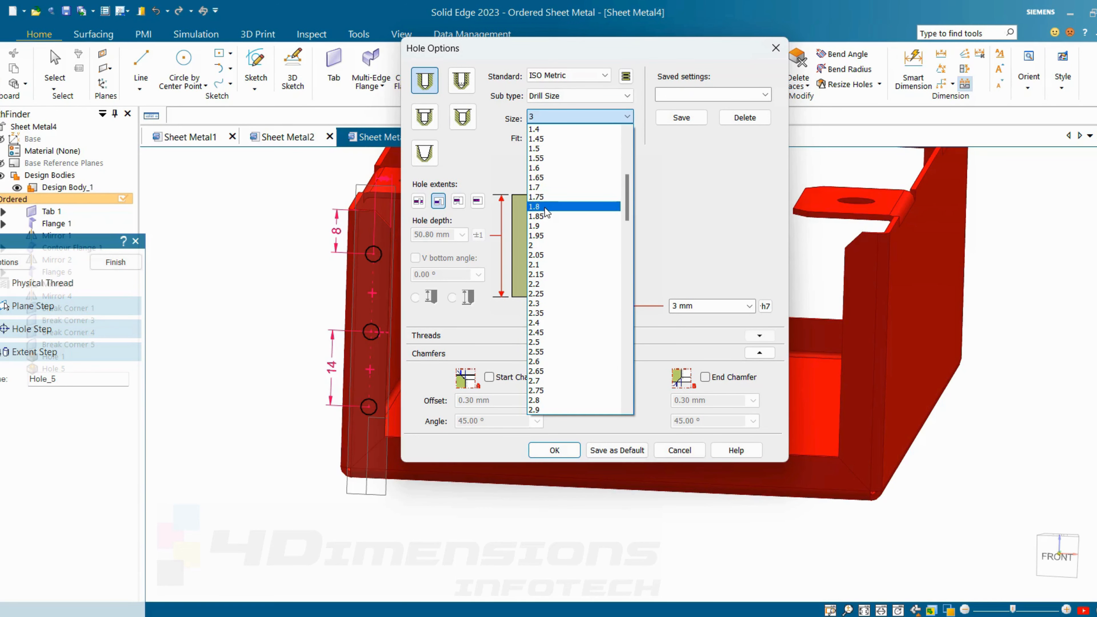
pyautogui.click(538, 207)
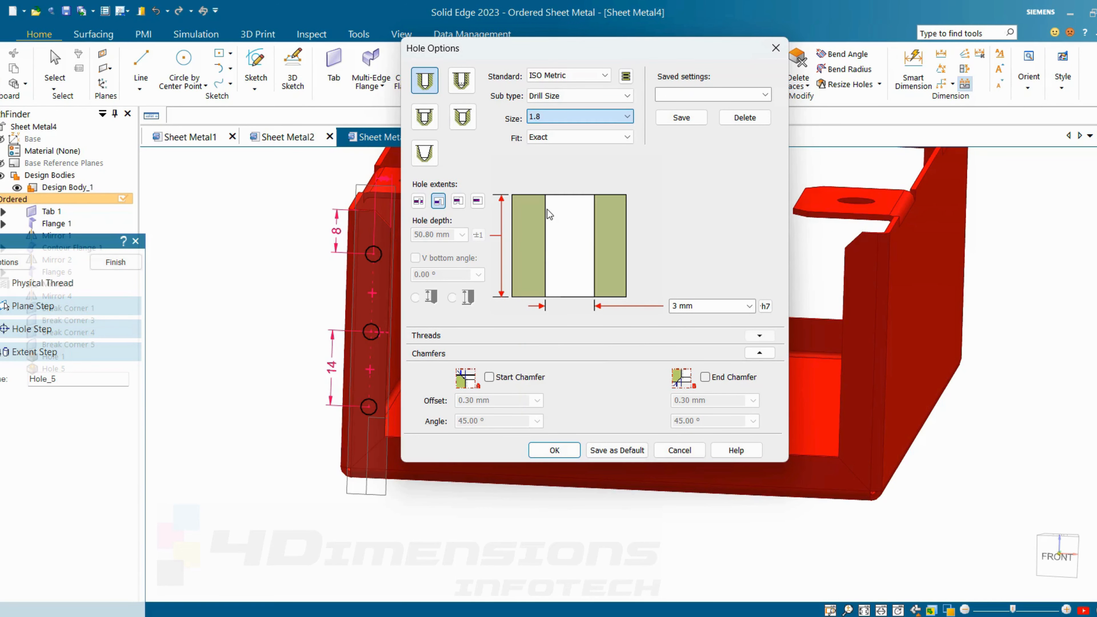
pyautogui.click(556, 450)
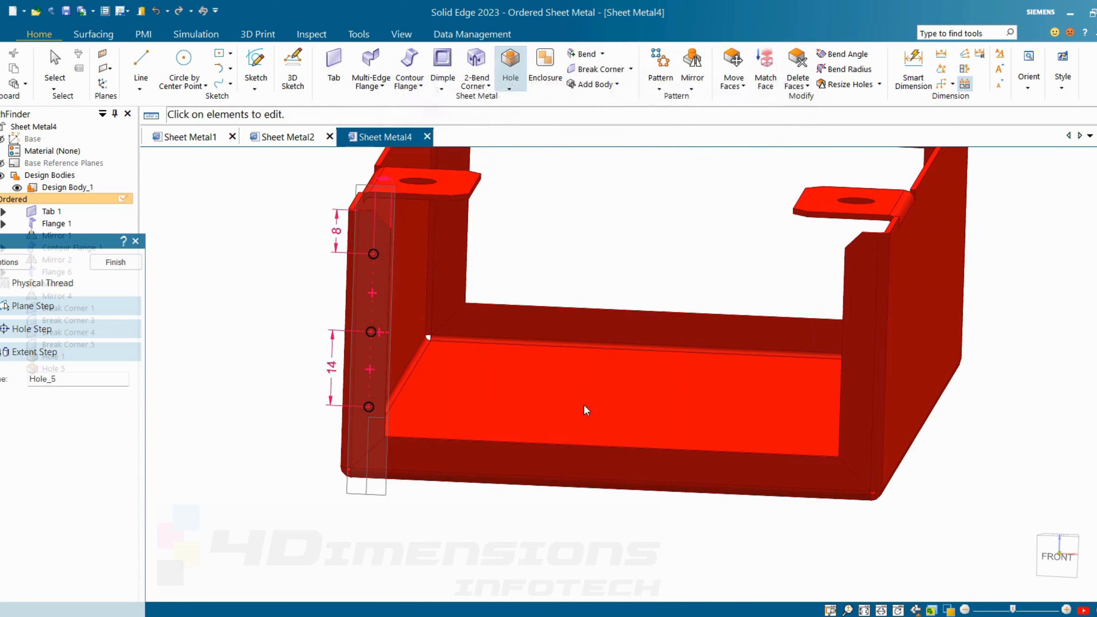
pyautogui.click(15, 263)
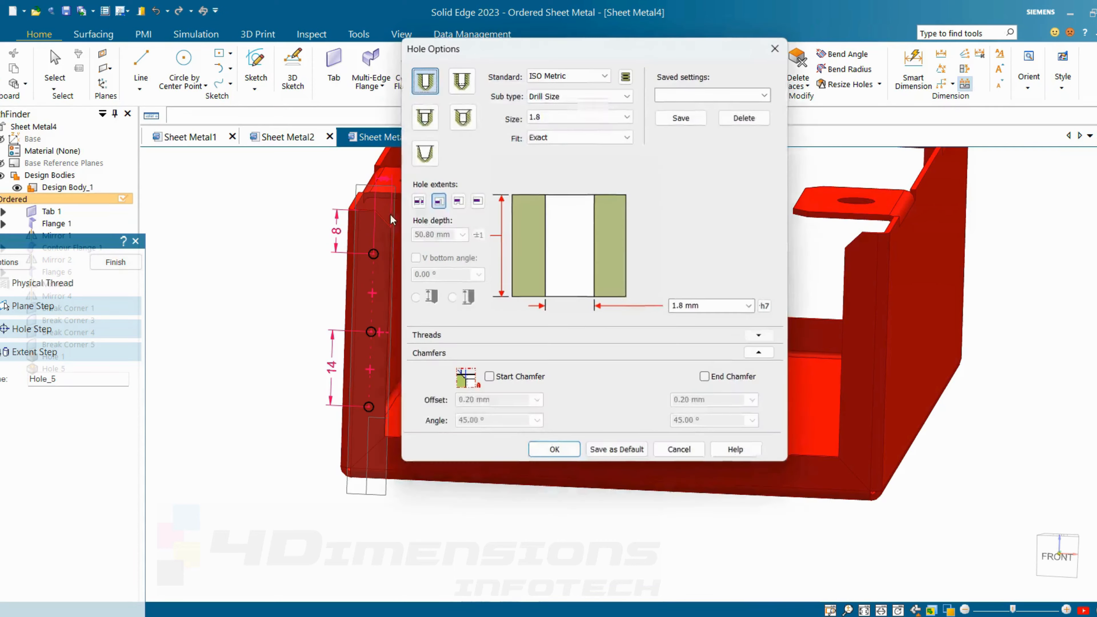
pyautogui.click(556, 450)
pyautogui.moveTo(650, 293); pyautogui.dragTo(588, 205, button='middle')
pyautogui.scroll(2, 576, 231)
pyautogui.scroll(-4, 576, 231)
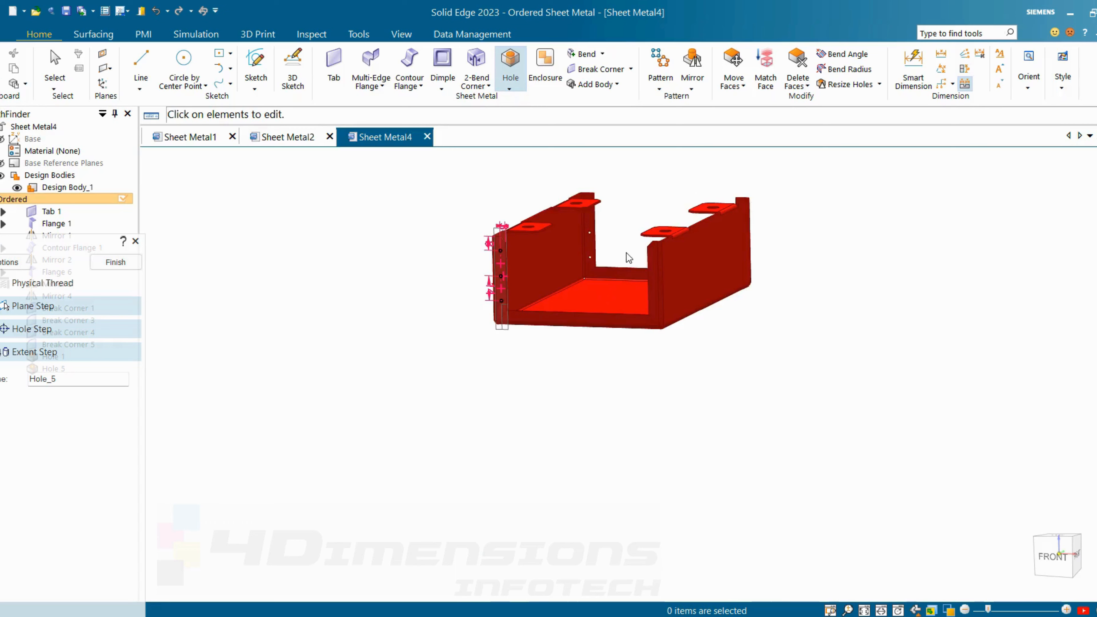
pyautogui.click(104, 262)
pyautogui.press('Escape')
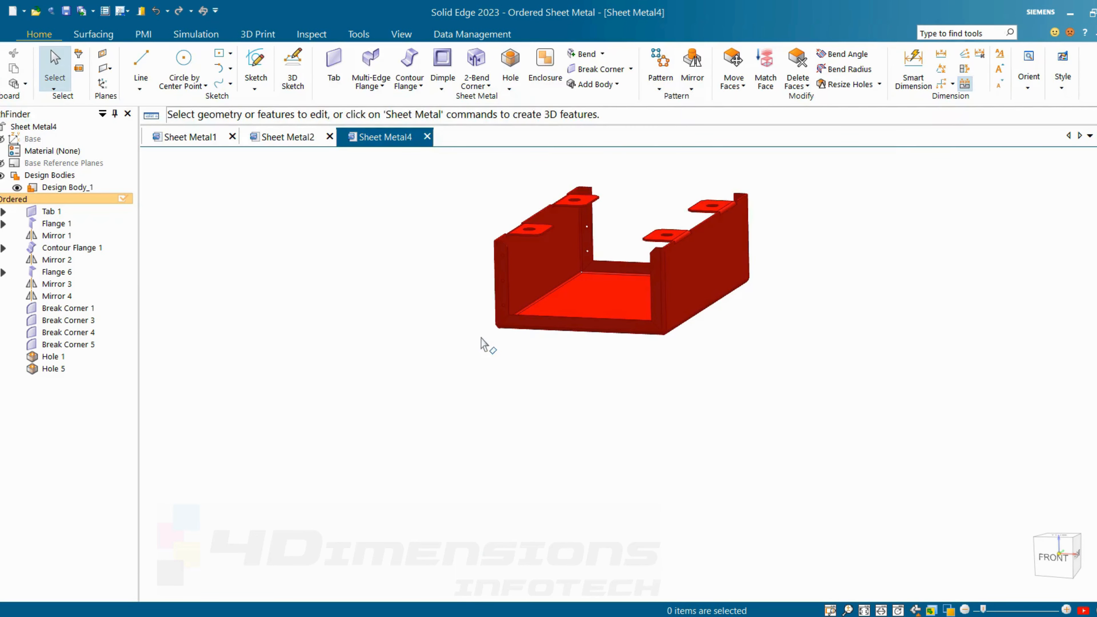
# - Show the base reference planes and mirror the upright holes feature about the channel's lengthwise vertical centre plane
pyautogui.scroll(2, 482, 338)
pyautogui.moveTo(481, 338); pyautogui.dragTo(525, 288, button='middle')
pyautogui.scroll(1, 506, 316)
pyautogui.scroll(-2, 511, 301)
pyautogui.click(54, 370)
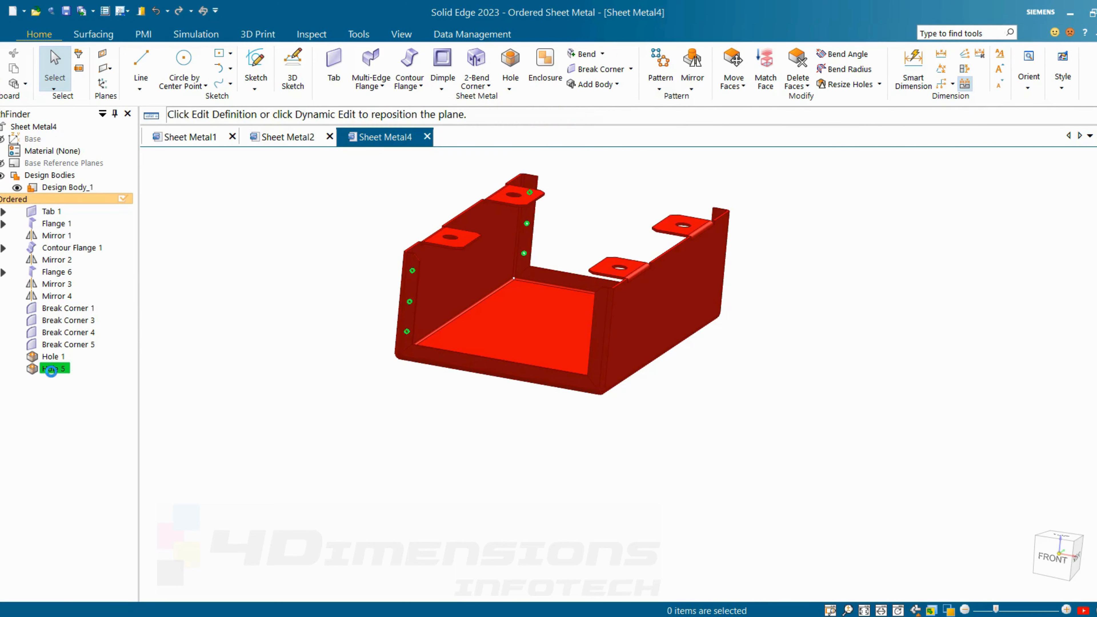
pyautogui.click(2, 164)
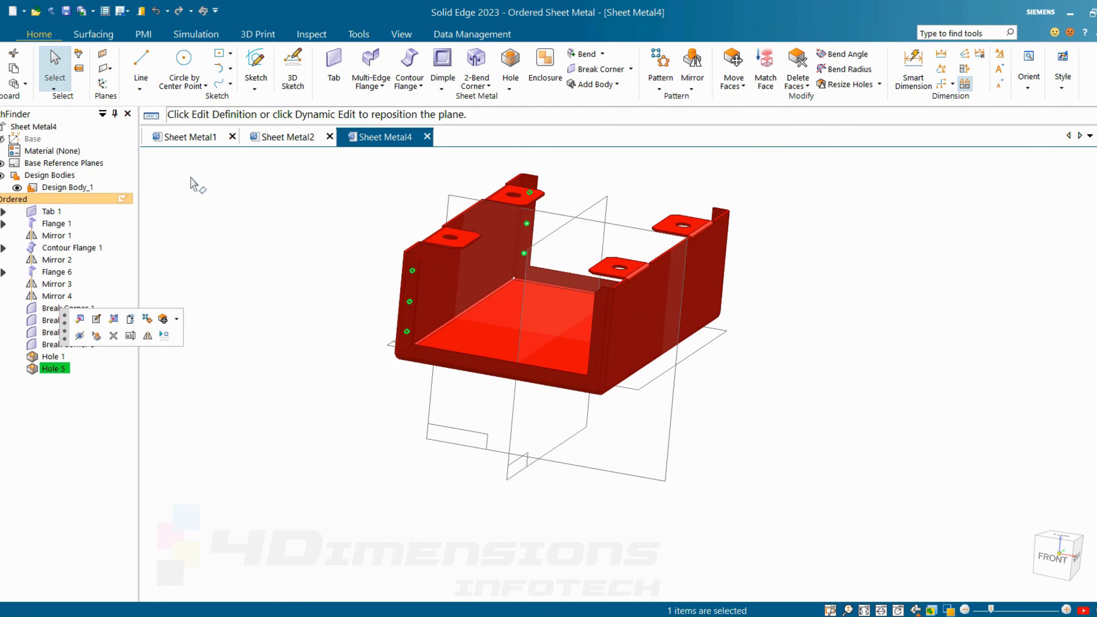
pyautogui.click(146, 338)
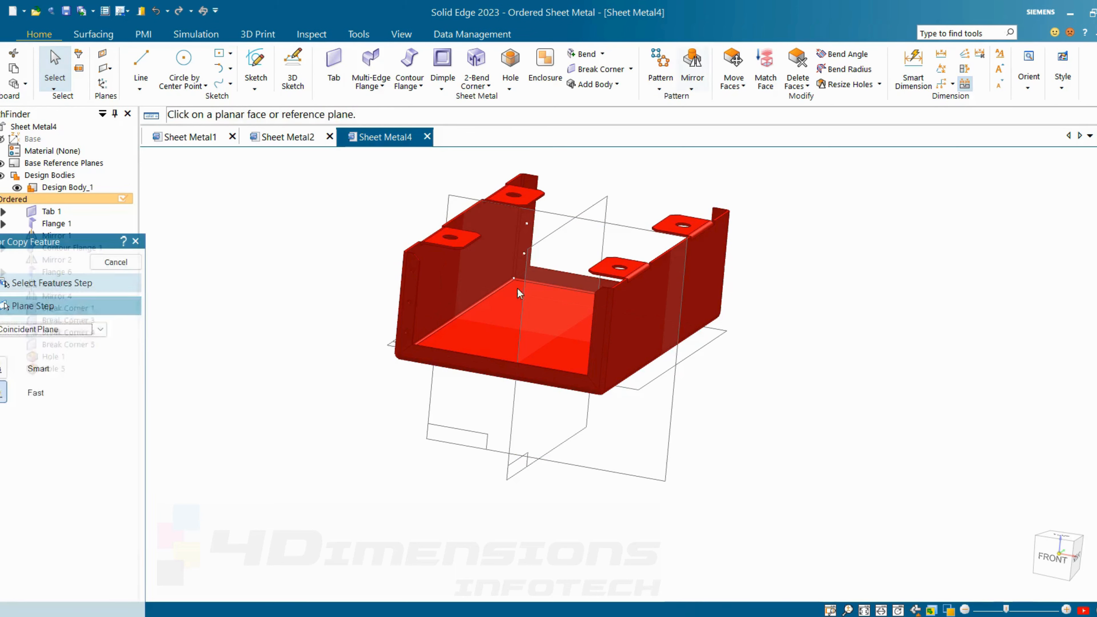
pyautogui.click(520, 292)
pyautogui.click(116, 264)
# - Start a Slot feature on the left side flange's inner face and draw a short horizontal path line below the front partial flange
pyautogui.scroll(3, 564, 264)
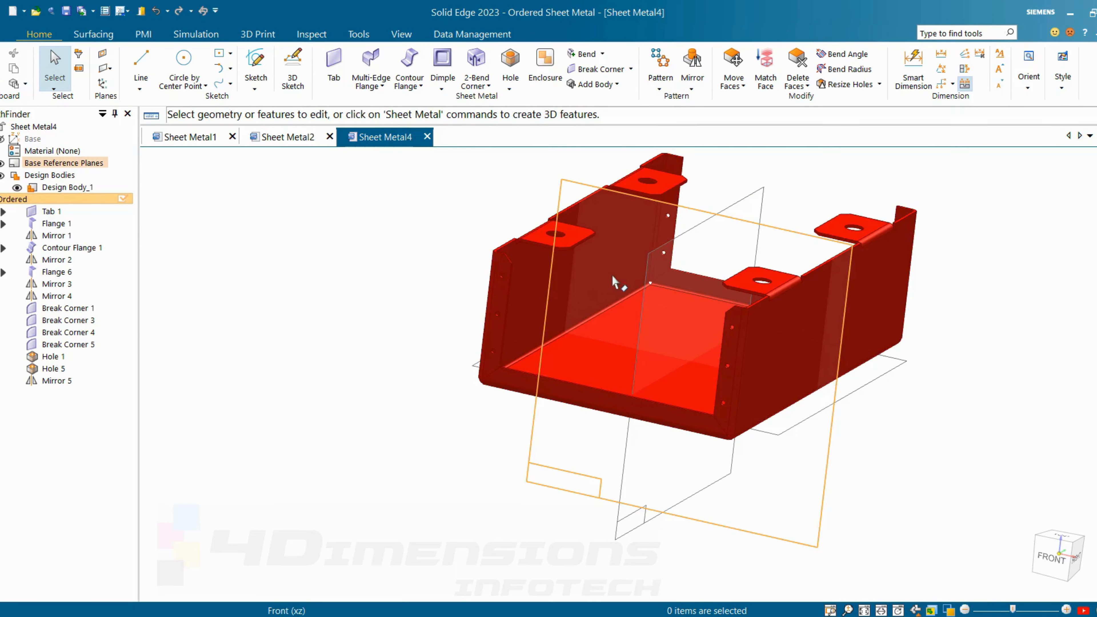
pyautogui.scroll(-3, 610, 336)
pyautogui.scroll(4, 610, 337)
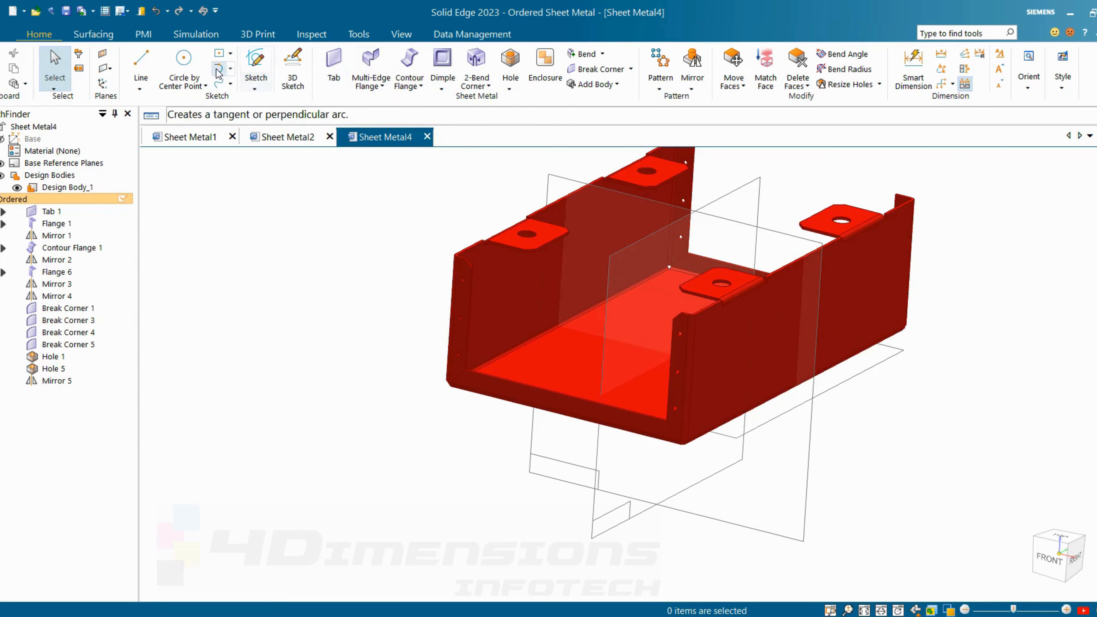
pyautogui.click(256, 63)
pyautogui.click(510, 89)
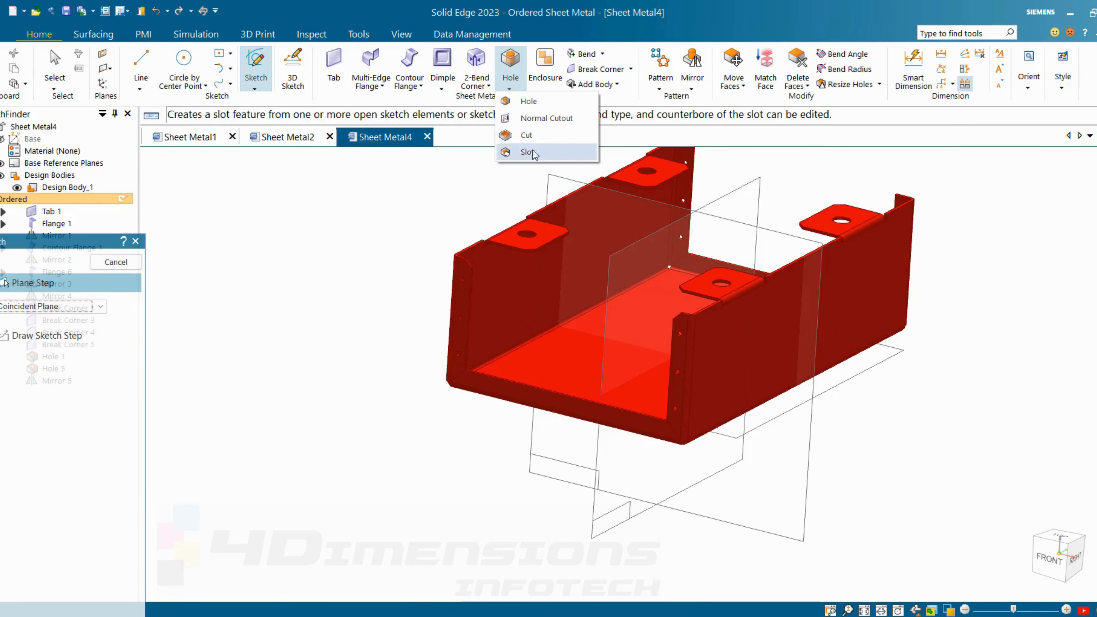
pyautogui.click(522, 151)
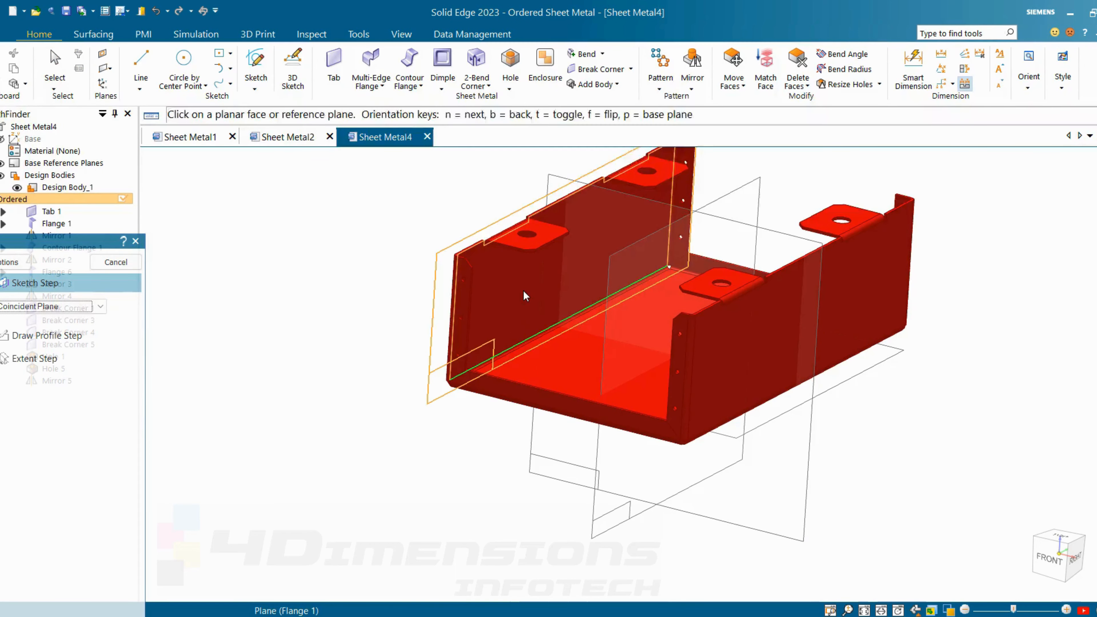
pyautogui.click(523, 290)
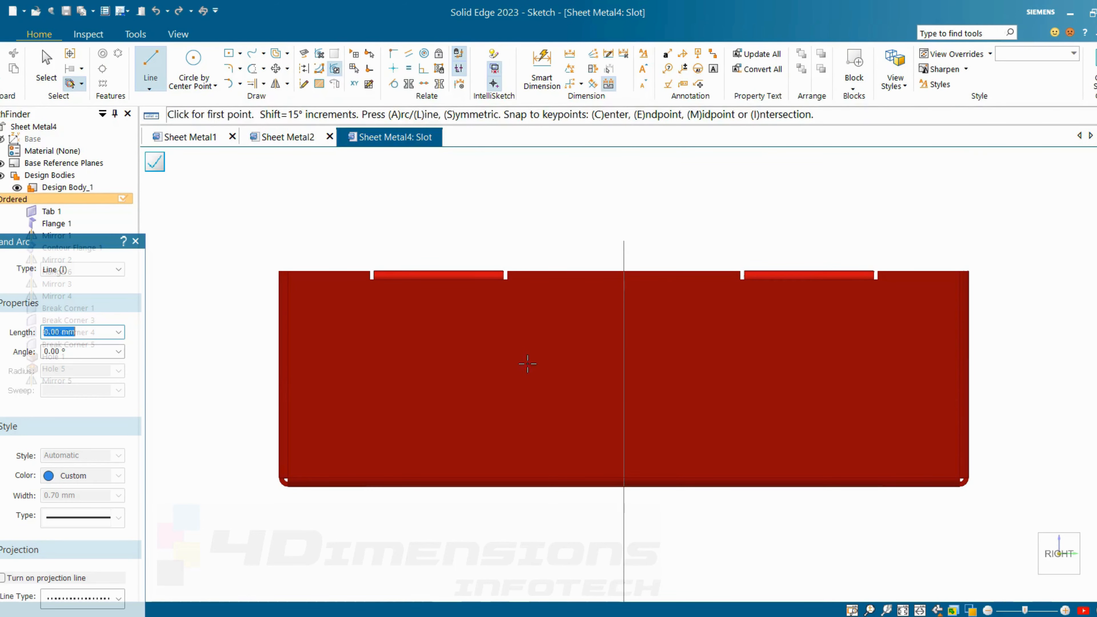
pyautogui.click(420, 366)
pyautogui.click(502, 367)
pyautogui.press('Escape')
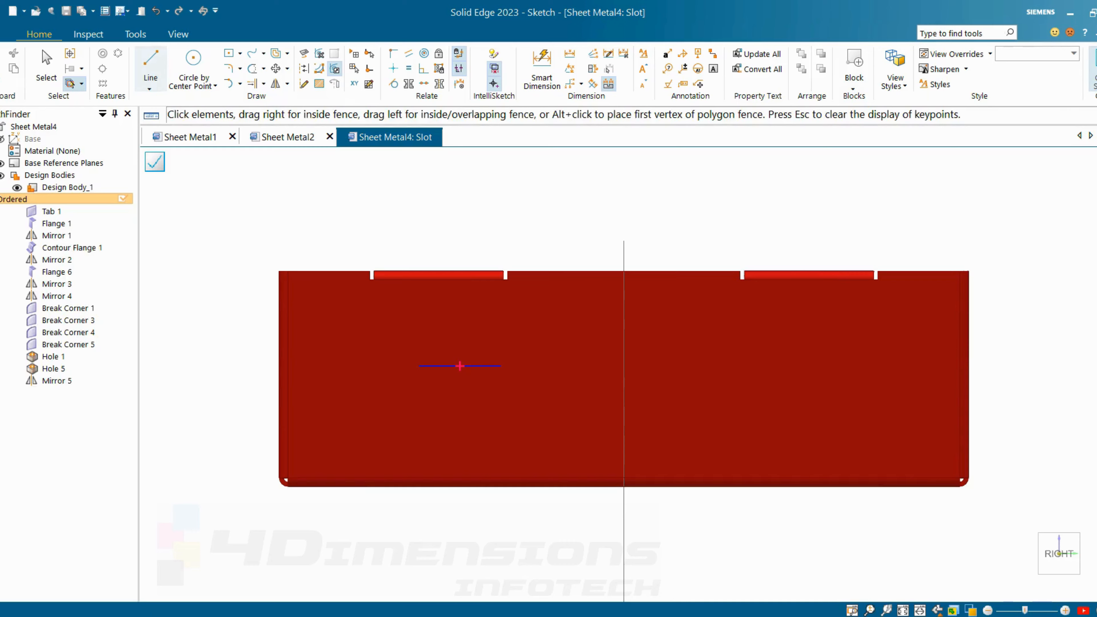
# - Accept the slot path, set the slot width with arc ends, and cut the slot through the left side flange
pyautogui.click(1092, 69)
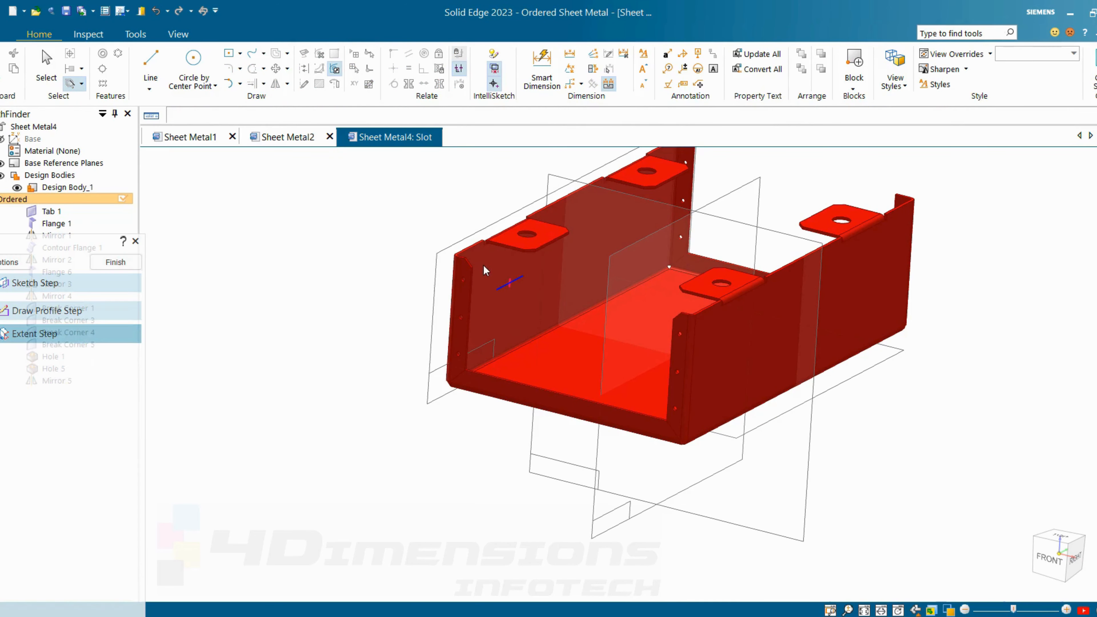
pyautogui.click(7, 262)
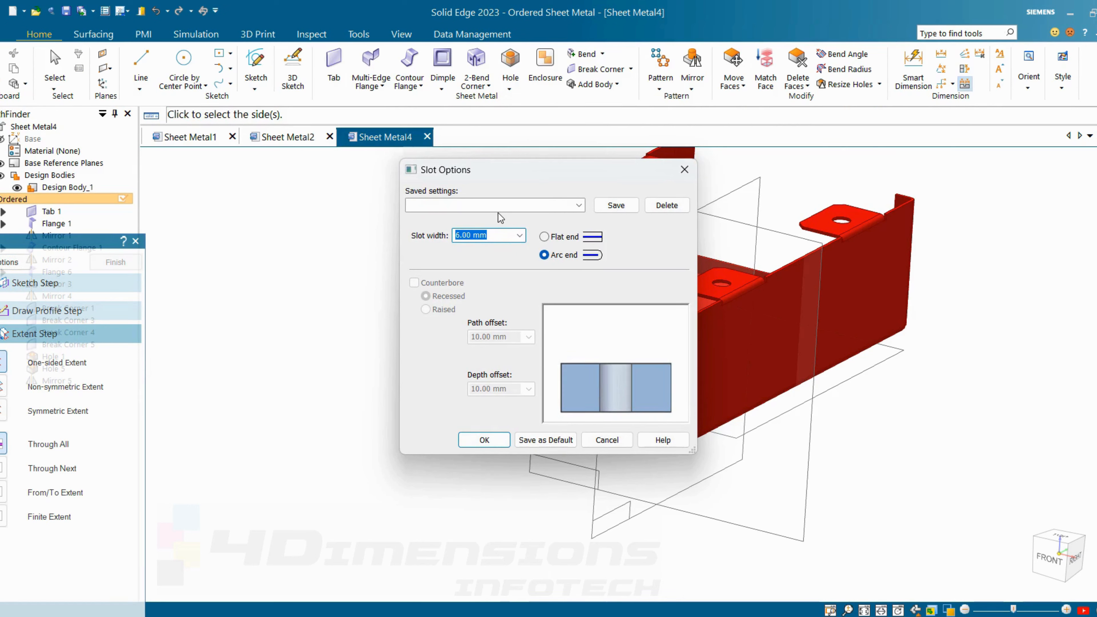
pyautogui.write('8')
pyautogui.press('Return')
pyautogui.click(117, 263)
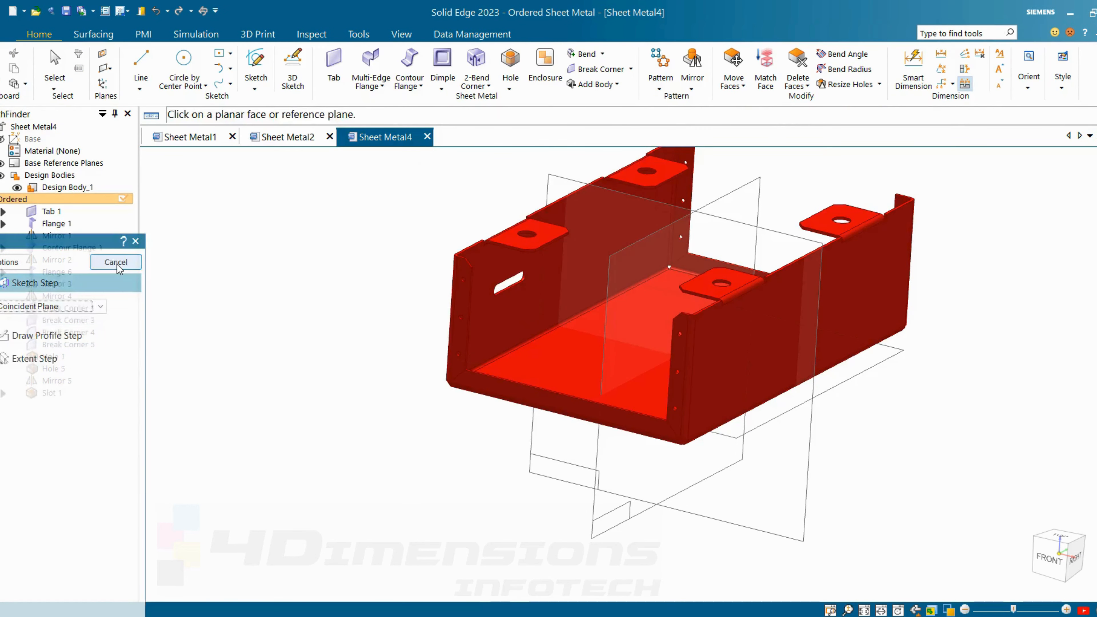
pyautogui.click(118, 264)
# - Mirror the slot about the channel's crosswise vertical centre plane to the rear of the left side flange
pyautogui.moveTo(350, 256); pyautogui.dragTo(317, 290, button='middle')
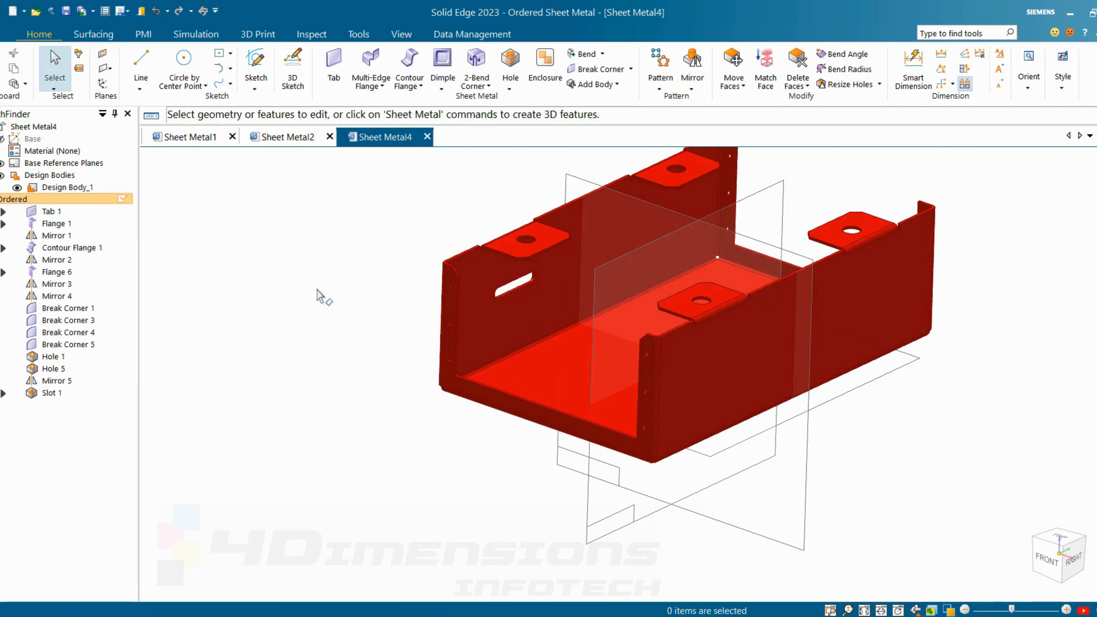
pyautogui.click(58, 394)
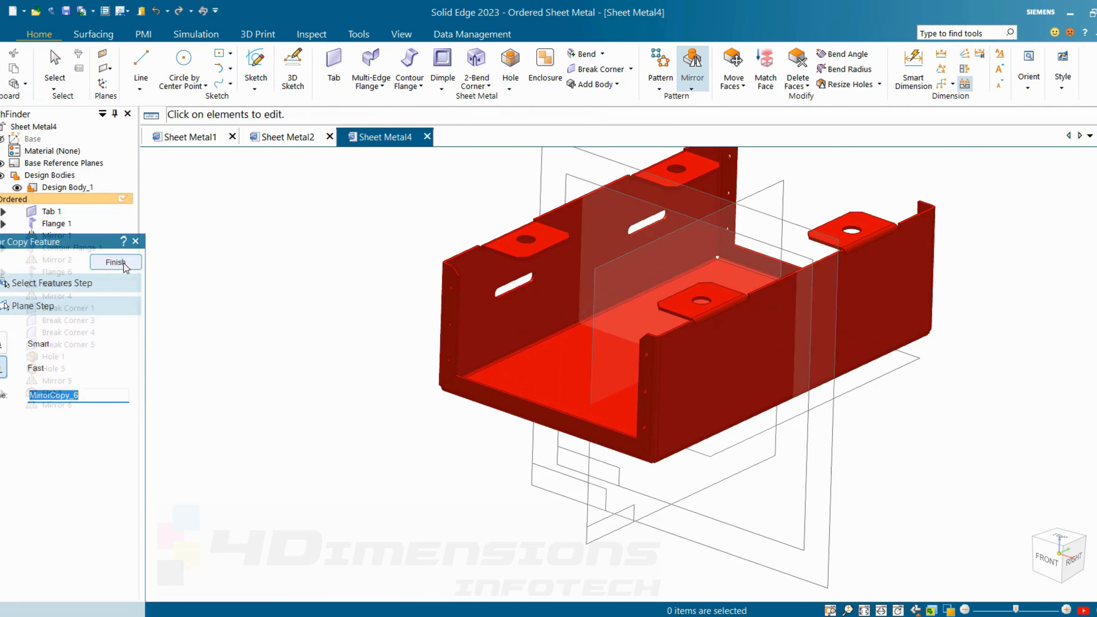
pyautogui.click(123, 264)
pyautogui.press('Escape')
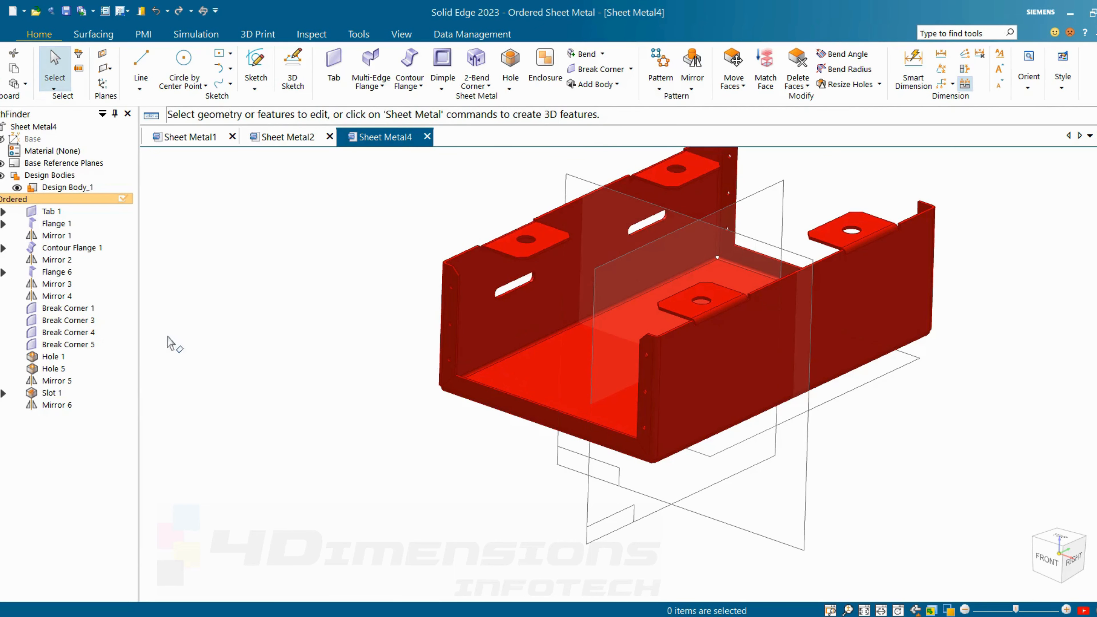
# - Mirror the slot and its mirrored copy about the lengthwise vertical centre plane onto the right side flange
pyautogui.click(51, 397)
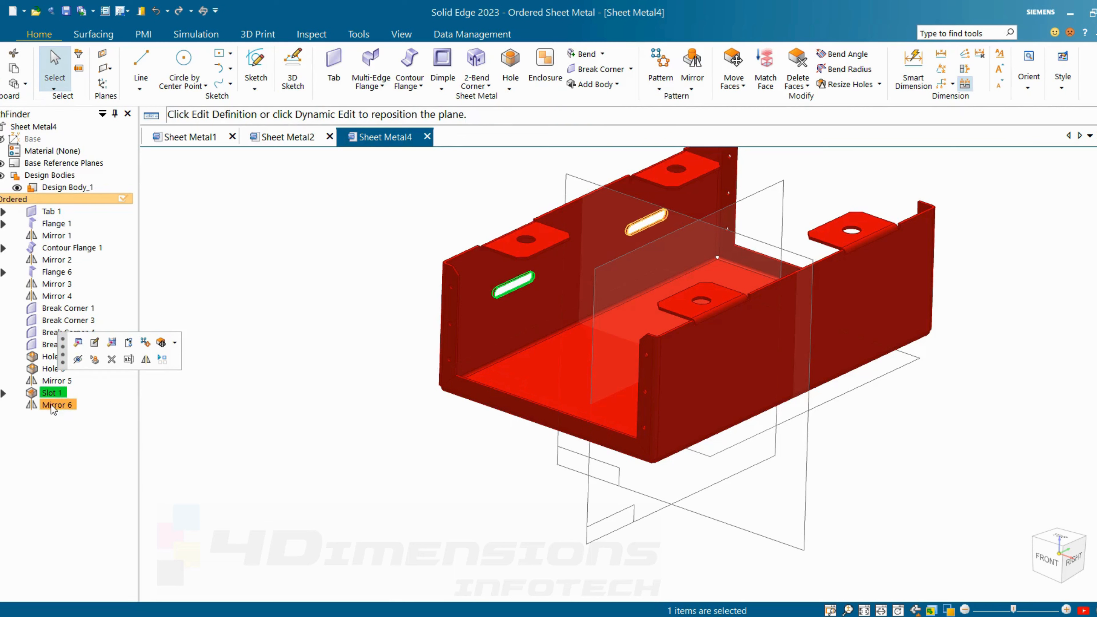
pyautogui.keyDown('ctrl'); pyautogui.click(54, 405); pyautogui.keyUp('ctrl')
pyautogui.click(137, 377)
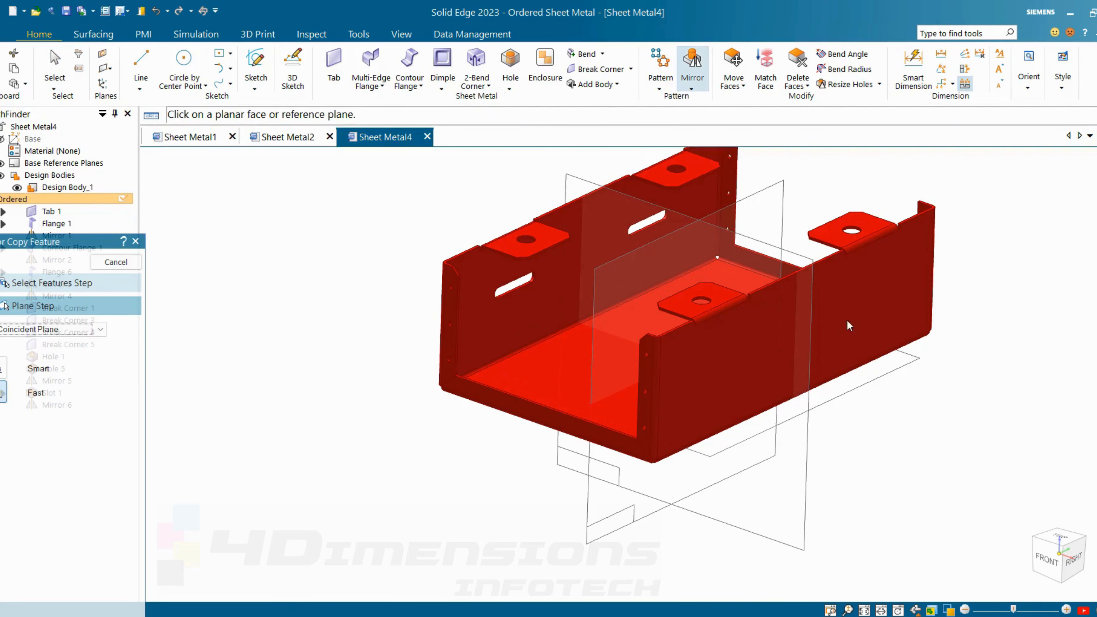
pyautogui.click(764, 192)
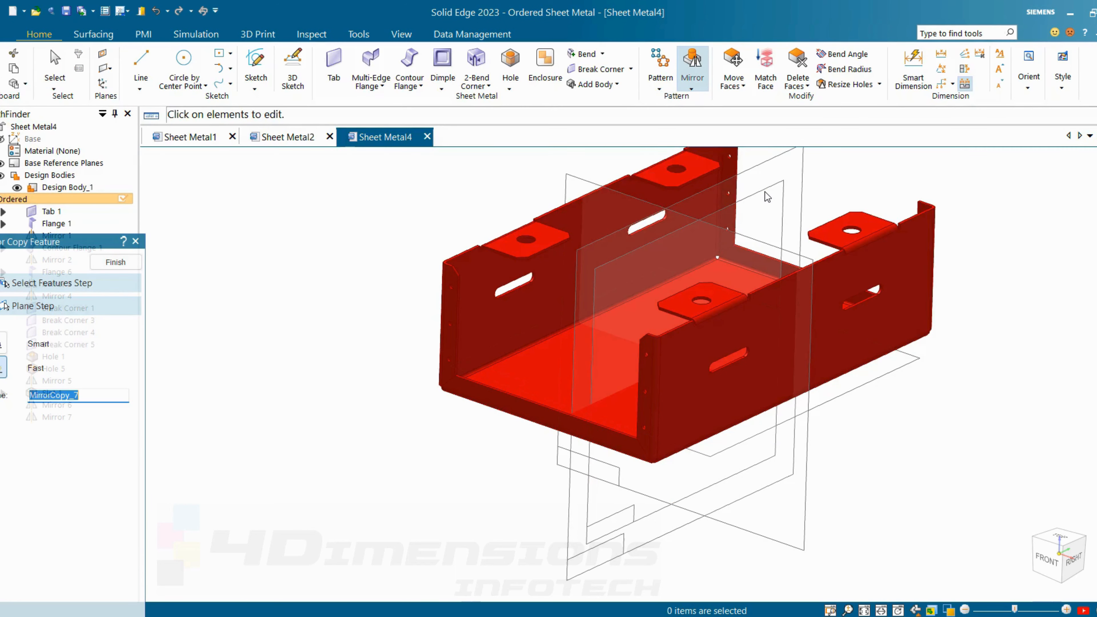
pyautogui.click(115, 262)
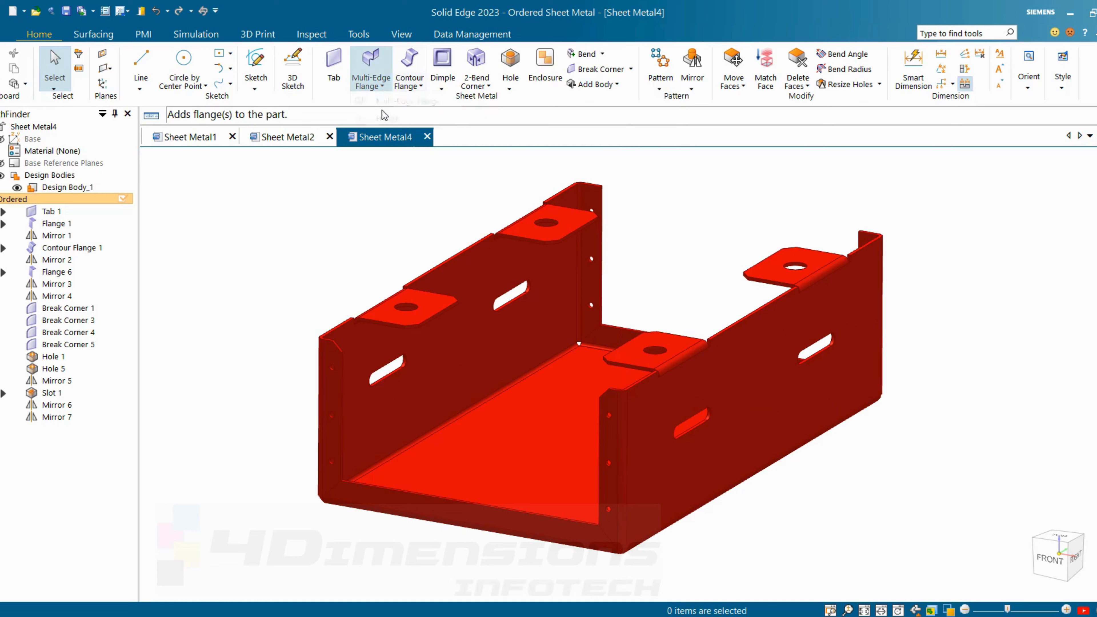
# - Start a Hem on the left side flange's upper edge between the partial flanges and set its profile to Open
pyautogui.click(416, 84)
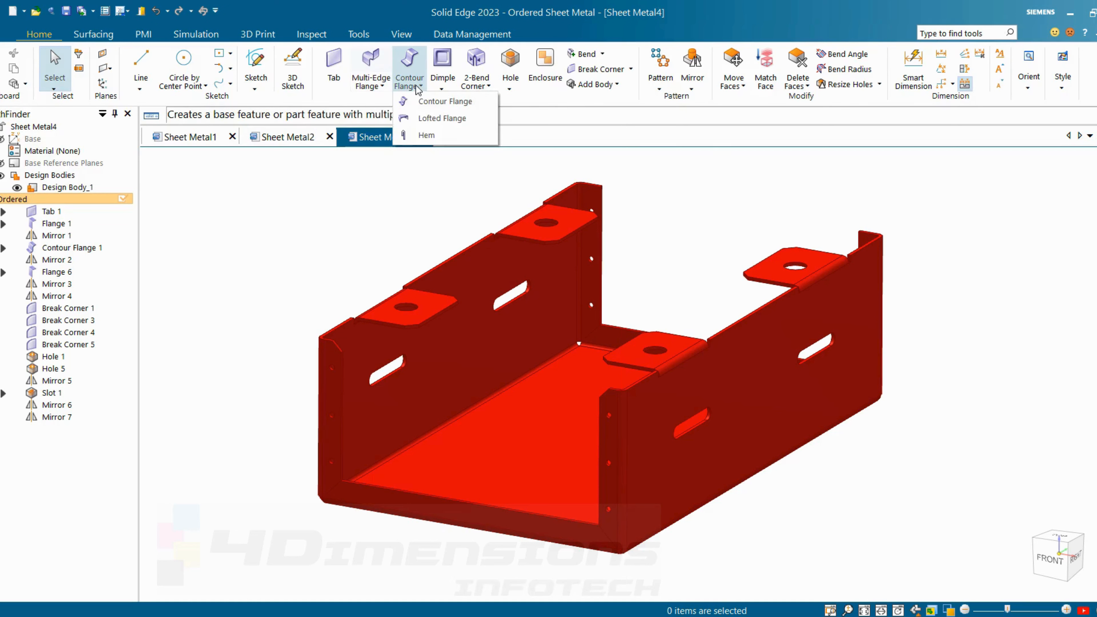
pyautogui.click(423, 142)
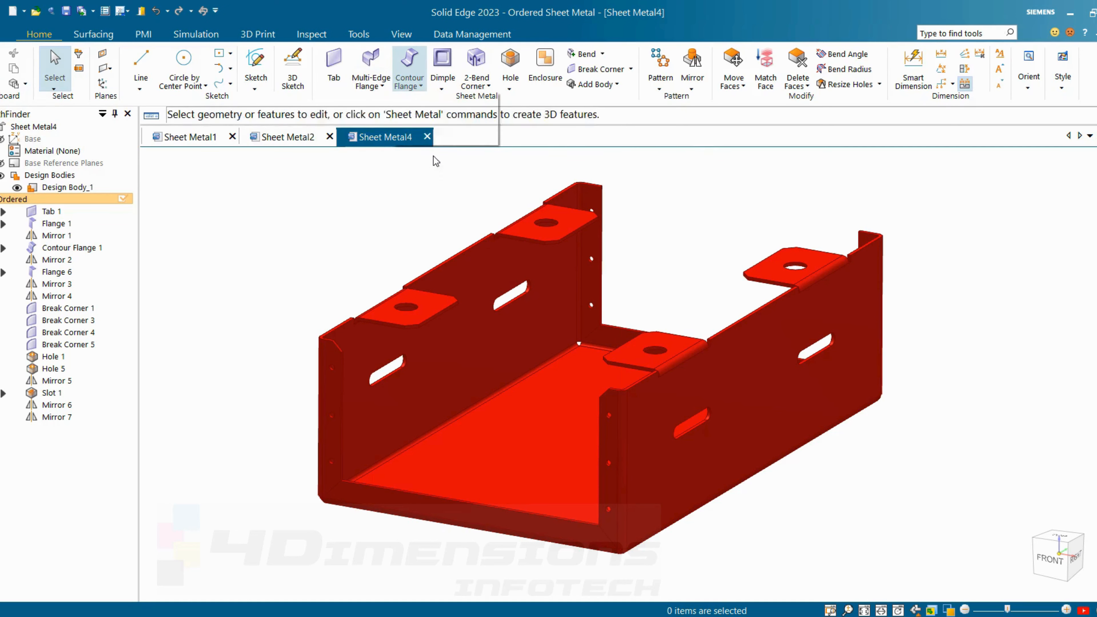
pyautogui.click(445, 258)
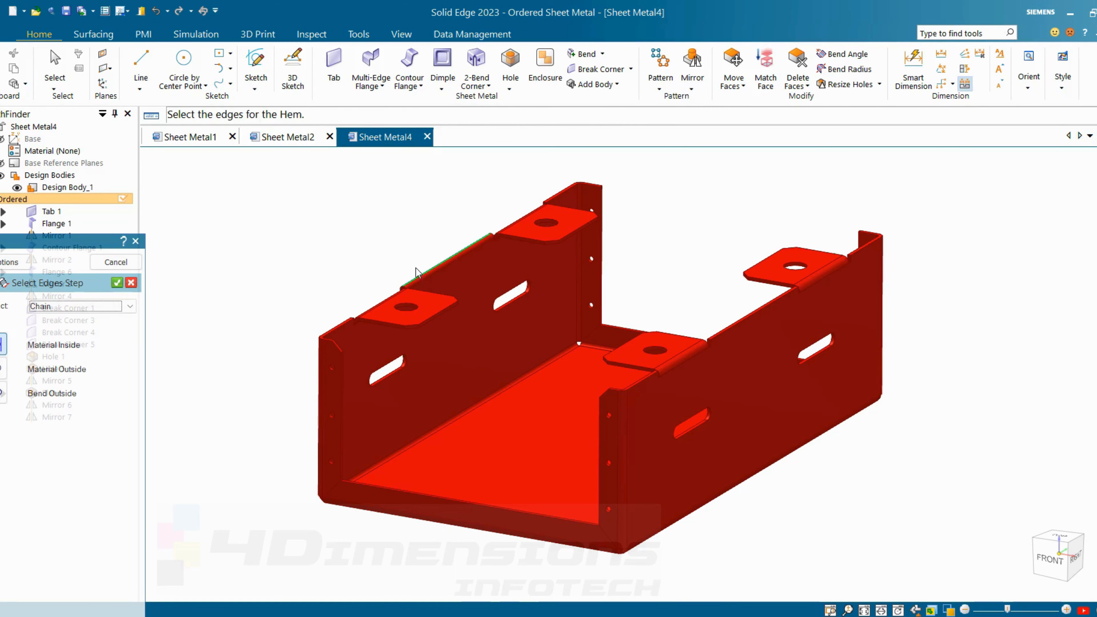
pyautogui.moveTo(747, 309); pyautogui.dragTo(468, 289, button='middle')
pyautogui.scroll(5, 471, 291)
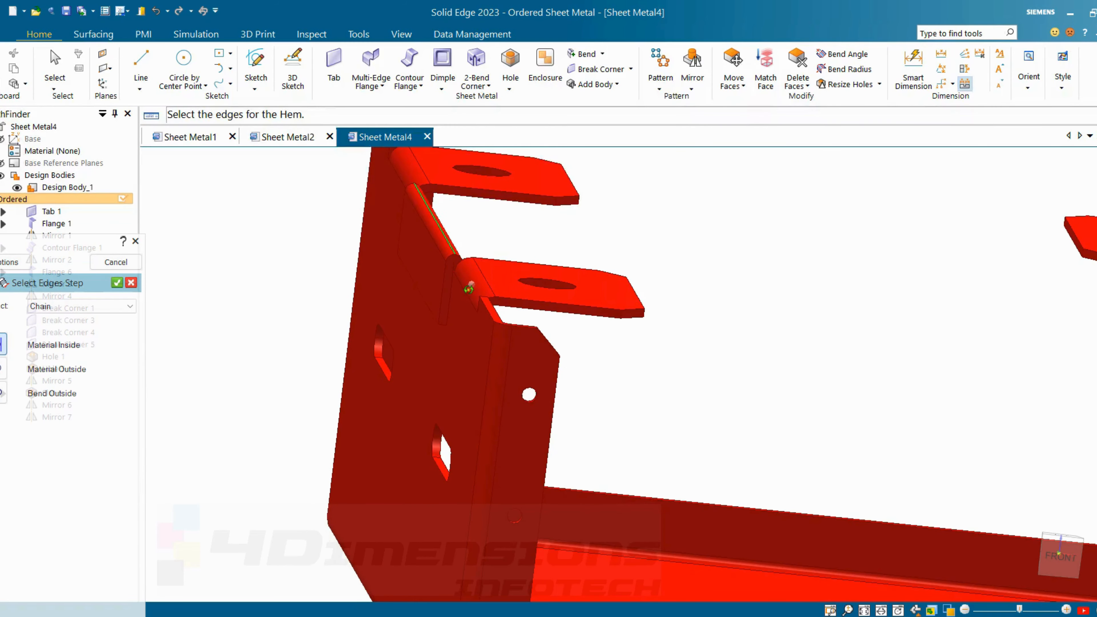
pyautogui.click(7, 263)
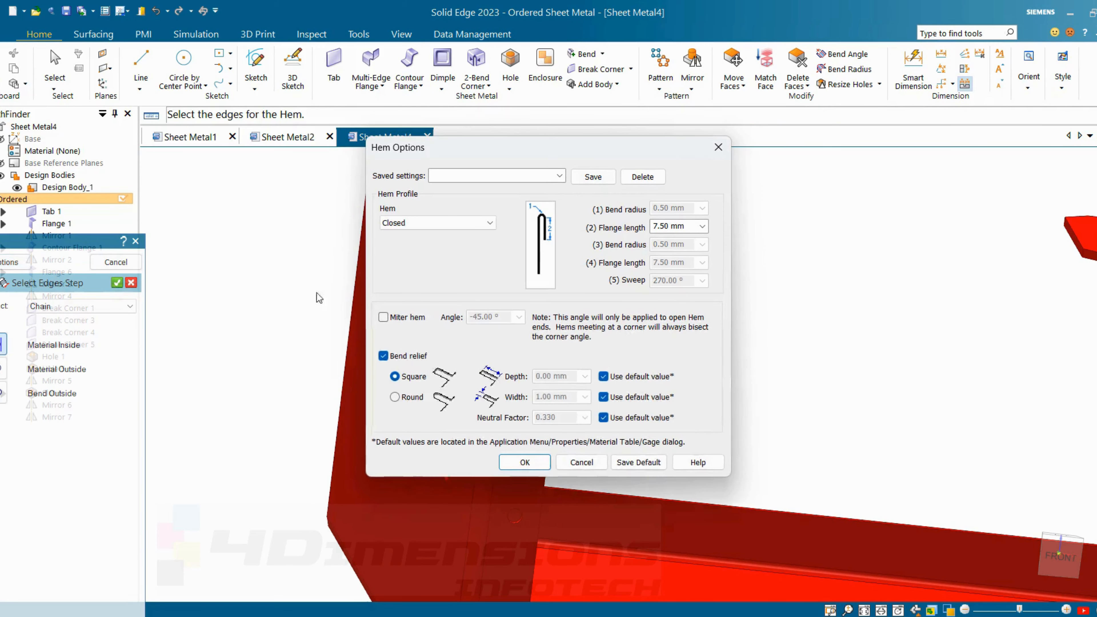
pyautogui.click(427, 222)
pyautogui.click(405, 246)
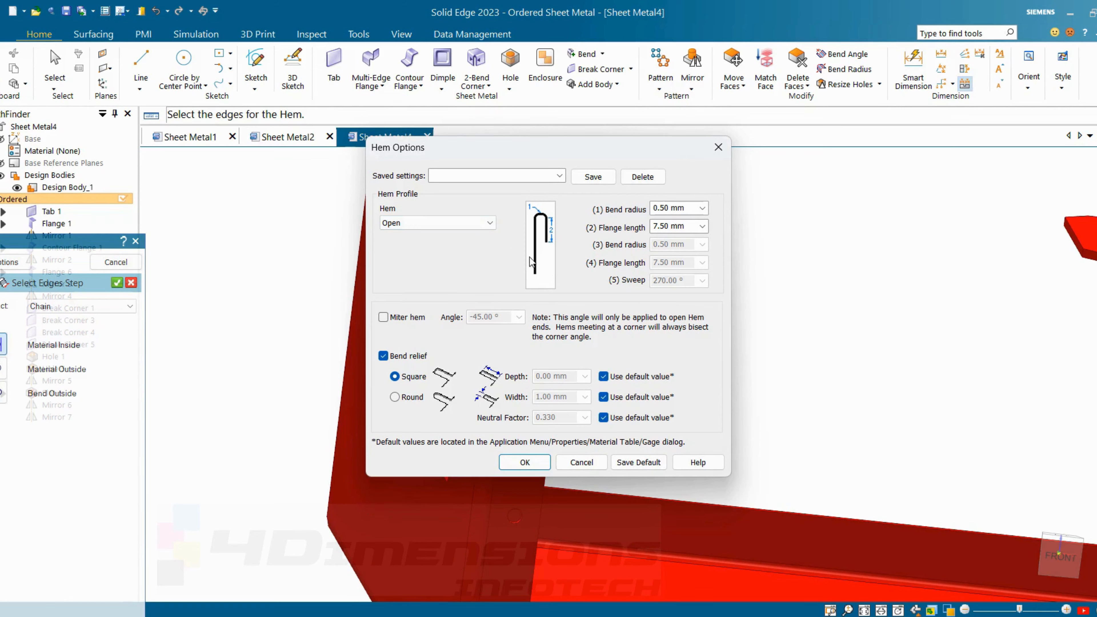
pyautogui.click(527, 460)
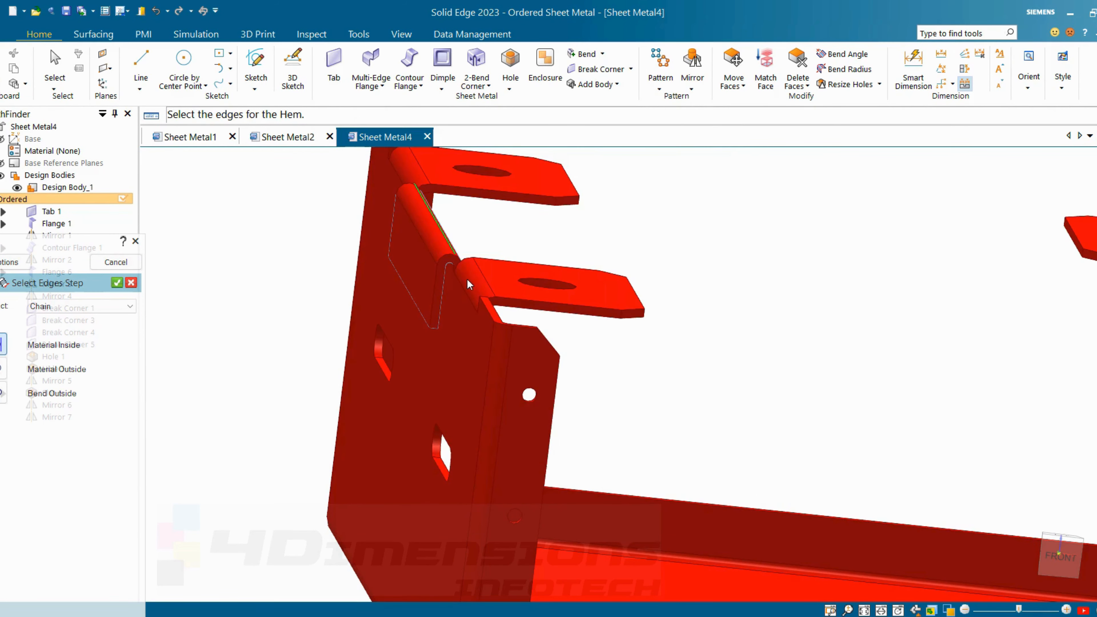
# - Accept the open hem's options and selected edge, and finish the Hem feature on the left side flange
pyautogui.scroll(3, 467, 279)
pyautogui.moveTo(459, 289); pyautogui.dragTo(448, 283, button='middle')
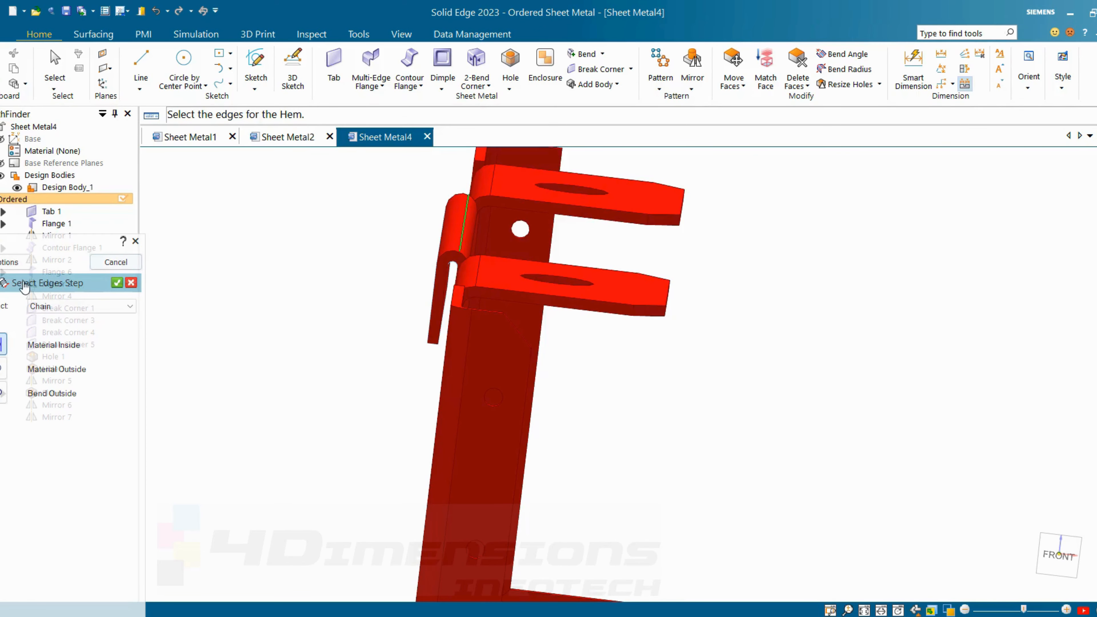
pyautogui.click(13, 263)
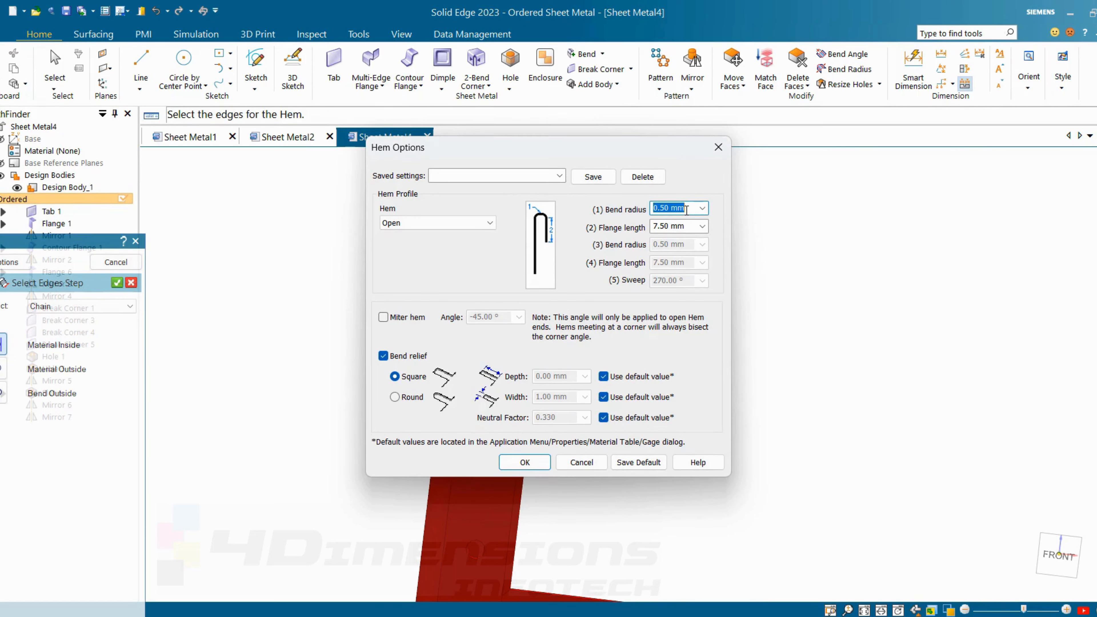
pyautogui.press('Return')
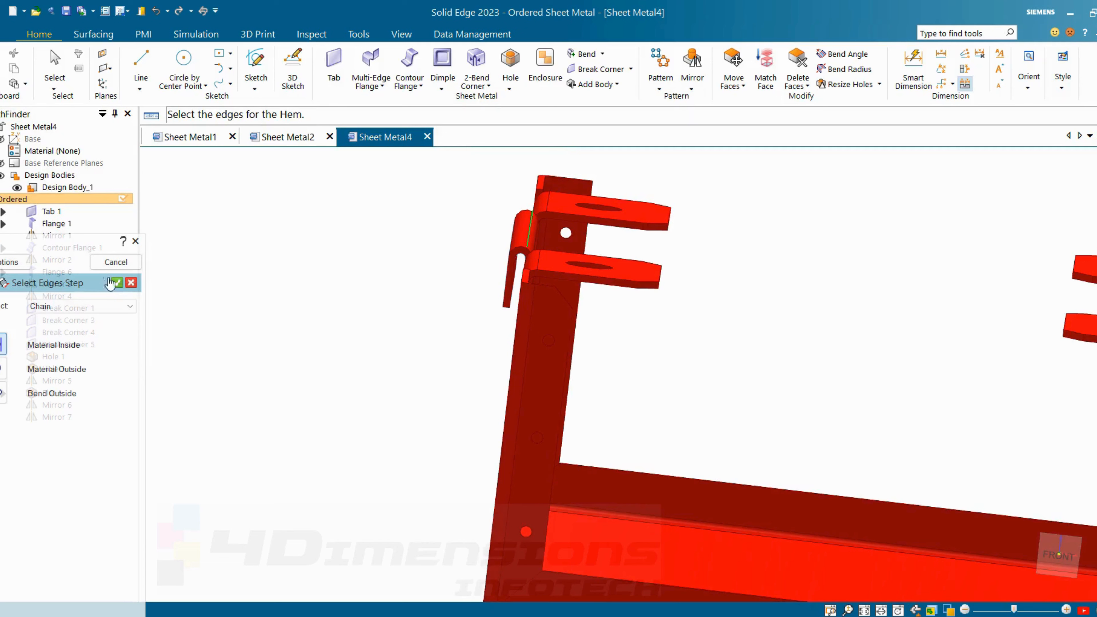
pyautogui.click(117, 283)
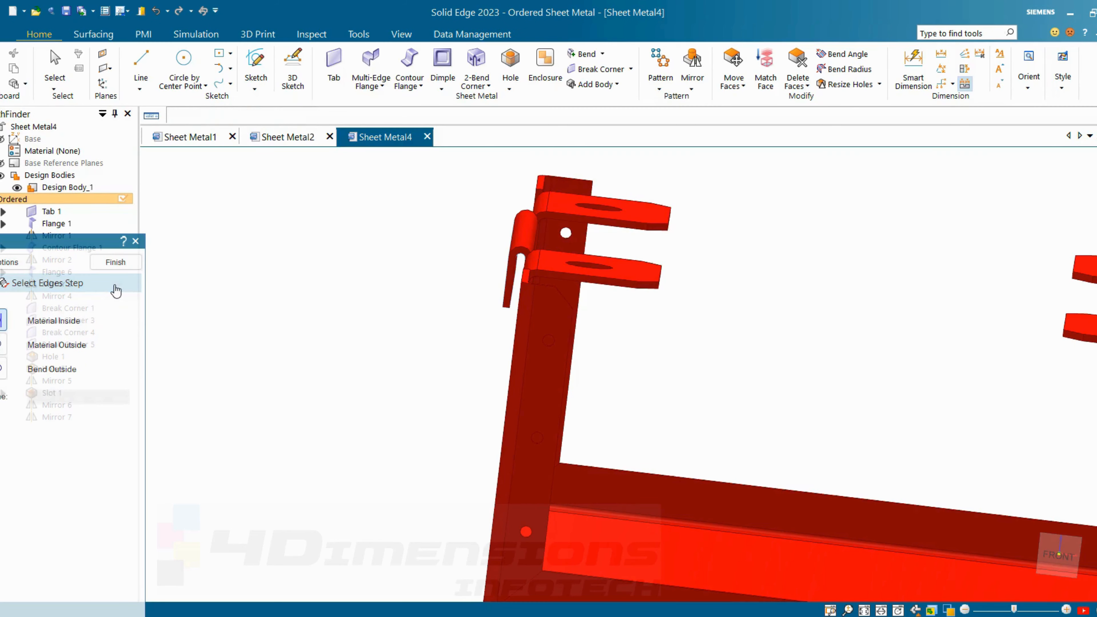
pyautogui.click(115, 261)
# - Start a second Hem on the right side flange's upper edge between its two partial flanges
pyautogui.scroll(-3, 362, 289)
pyautogui.moveTo(362, 289); pyautogui.dragTo(303, 324, button='middle')
pyautogui.scroll(-2, 885, 384)
pyautogui.scroll(4, 865, 381)
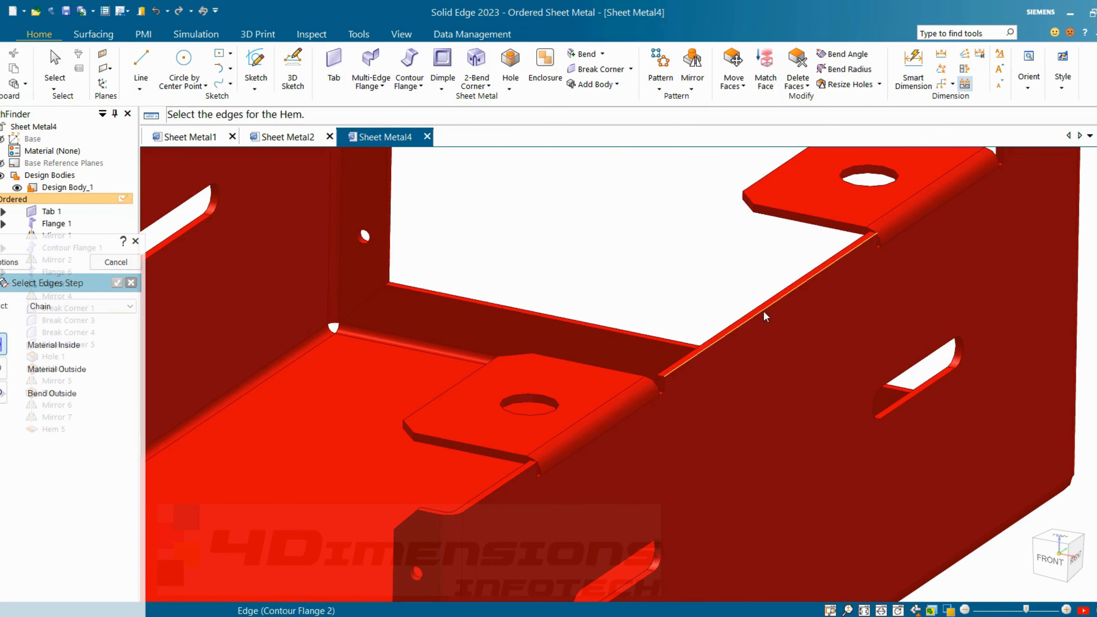
pyautogui.click(415, 87)
pyautogui.click(432, 135)
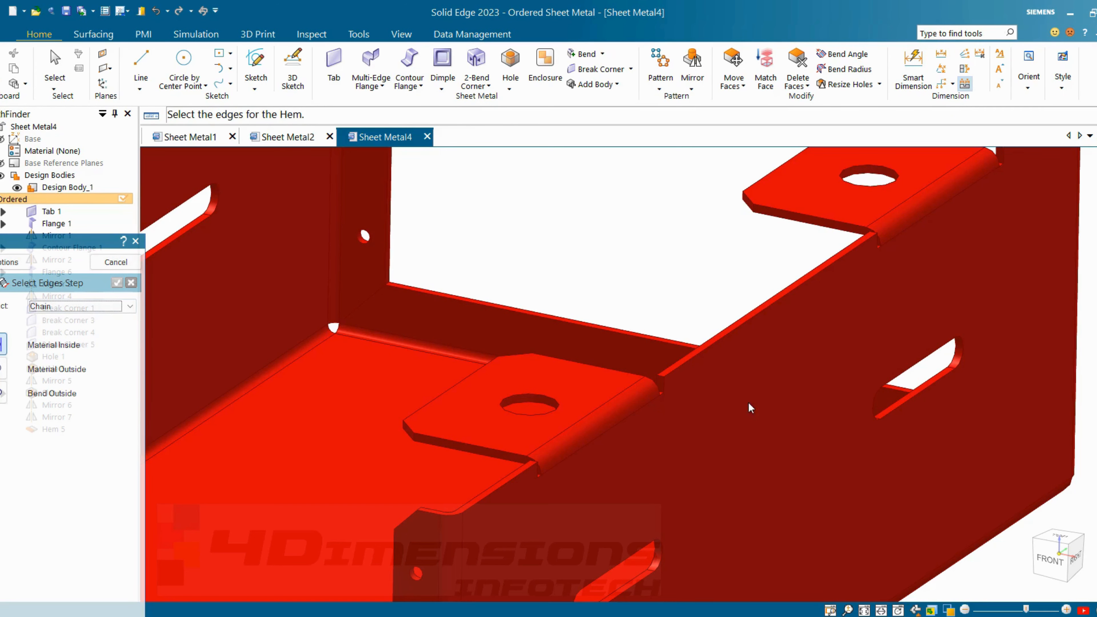
pyautogui.click(772, 312)
pyautogui.moveTo(772, 312); pyautogui.dragTo(804, 389, button='middle')
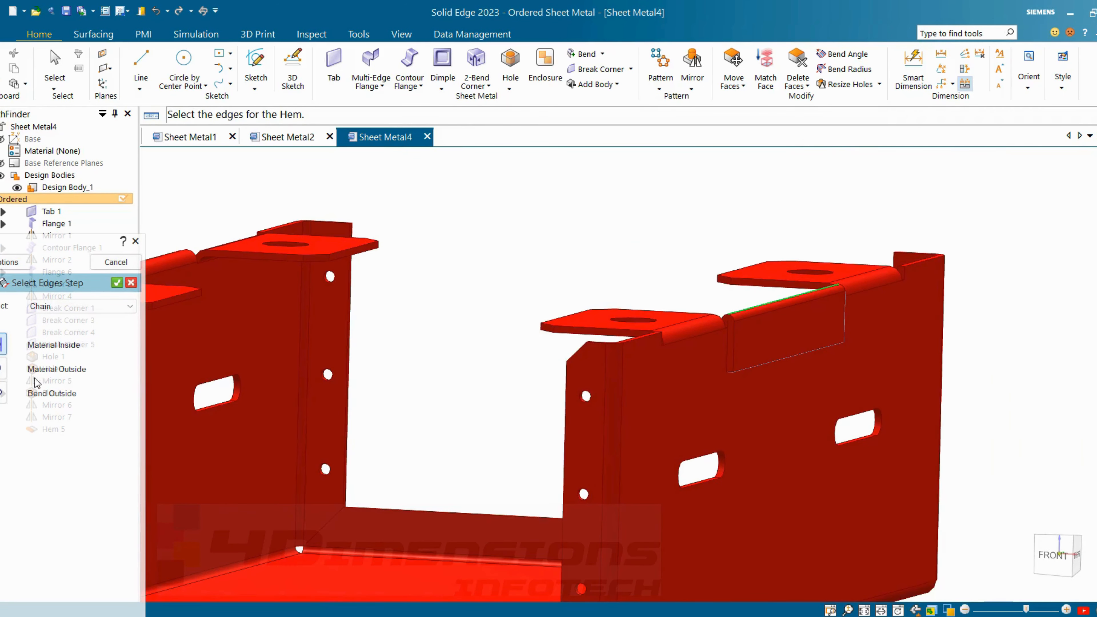
# - Set the second hem's profile to Closed Loop with a 2 mm bend radius, 3 mm flange length and Bend Outside
pyautogui.click(6, 265)
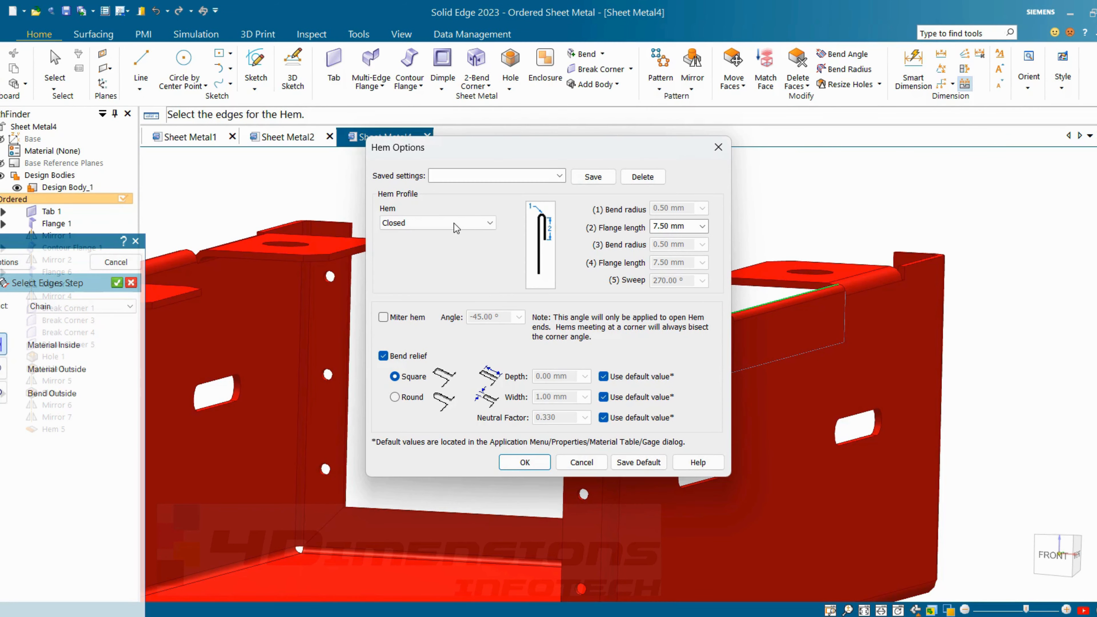
pyautogui.click(455, 224)
pyautogui.click(414, 275)
pyautogui.click(455, 223)
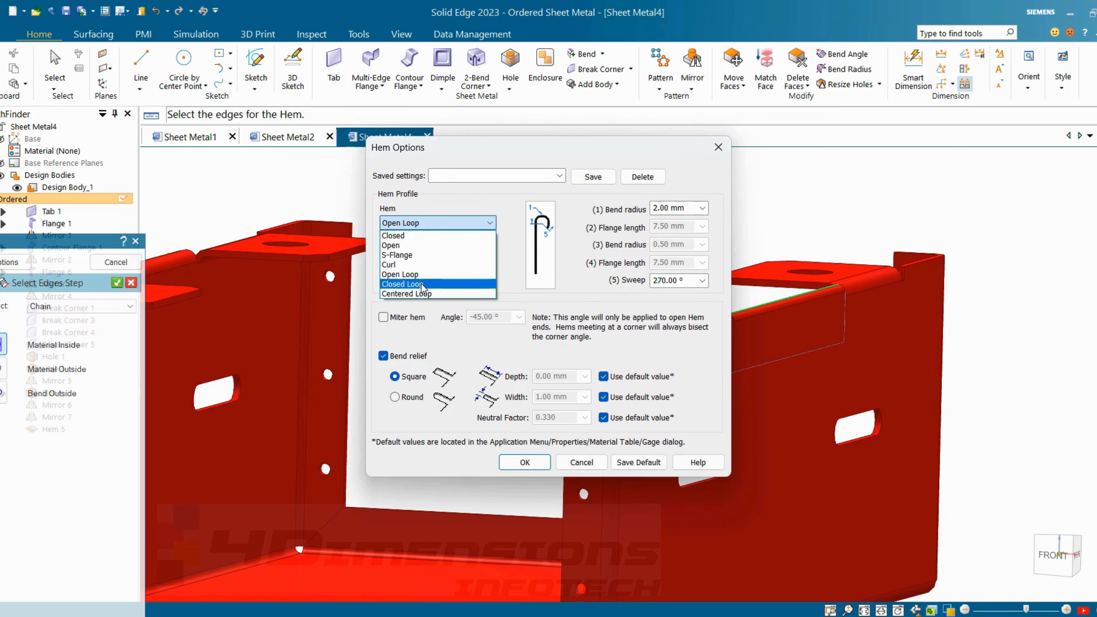
pyautogui.click(422, 284)
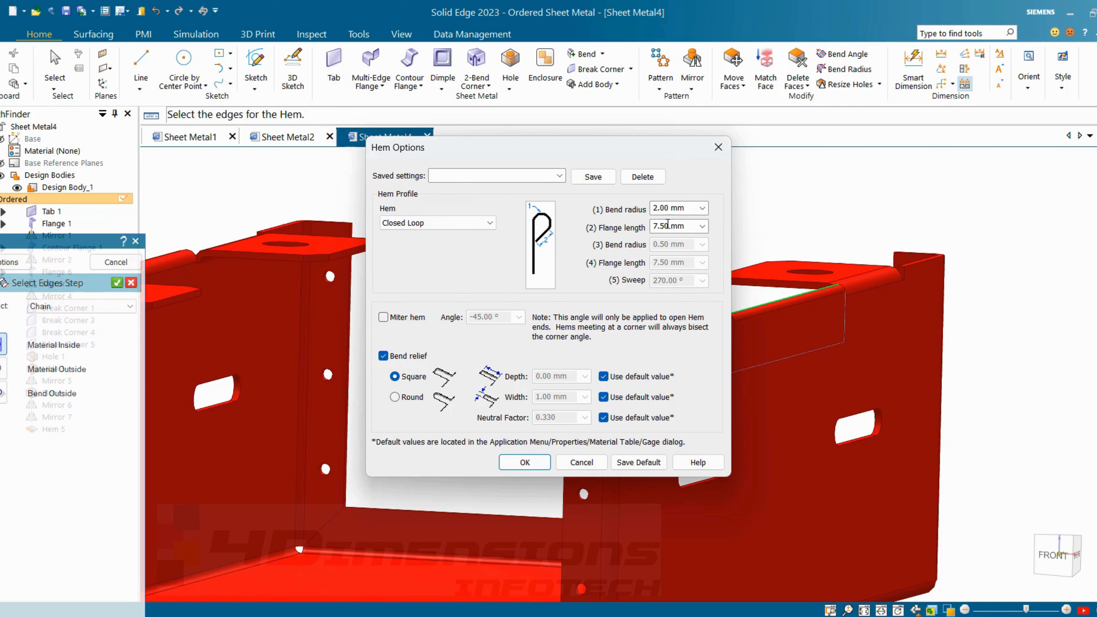
pyautogui.click(525, 462)
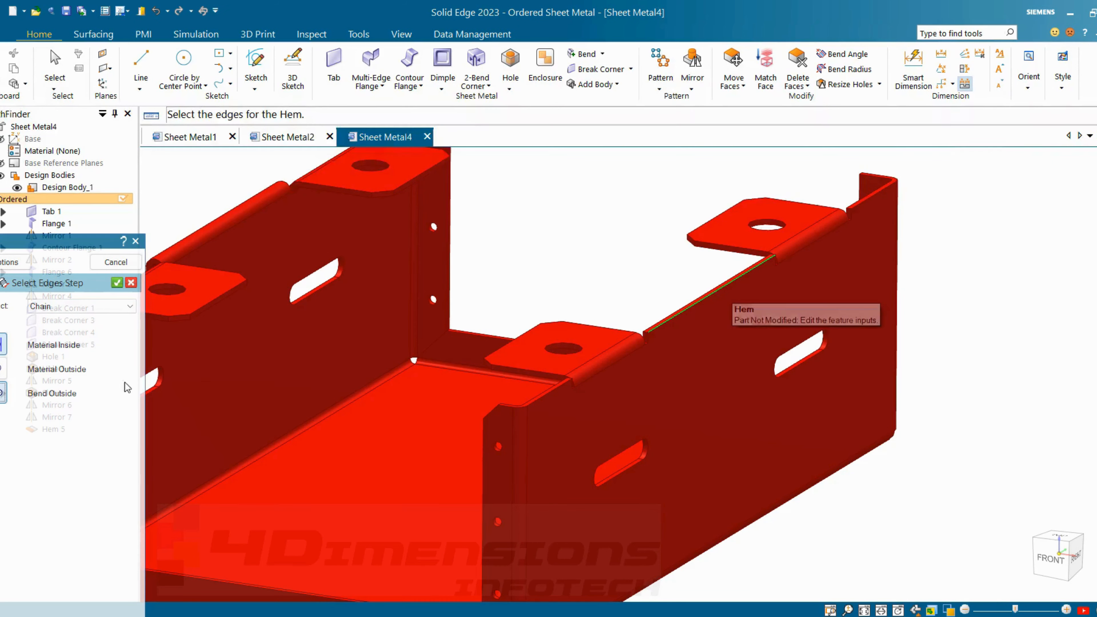
pyautogui.scroll(3, 710, 360)
pyautogui.scroll(-3, 709, 358)
pyautogui.moveTo(708, 349); pyautogui.dragTo(739, 331, button='middle')
pyautogui.scroll(-5, 713, 332)
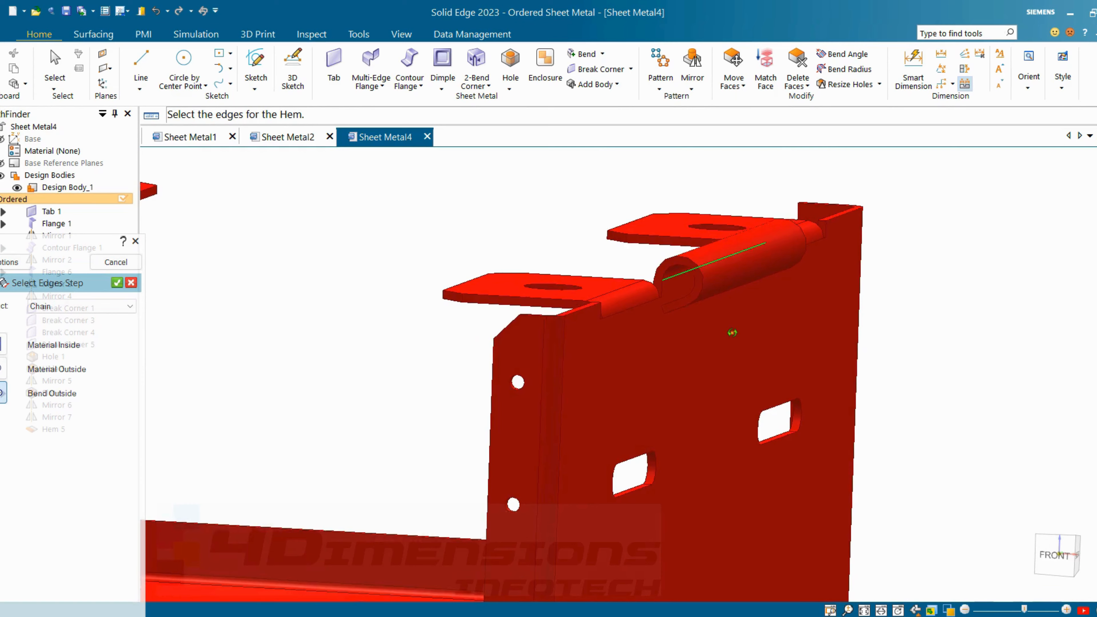
pyautogui.scroll(5, 686, 331)
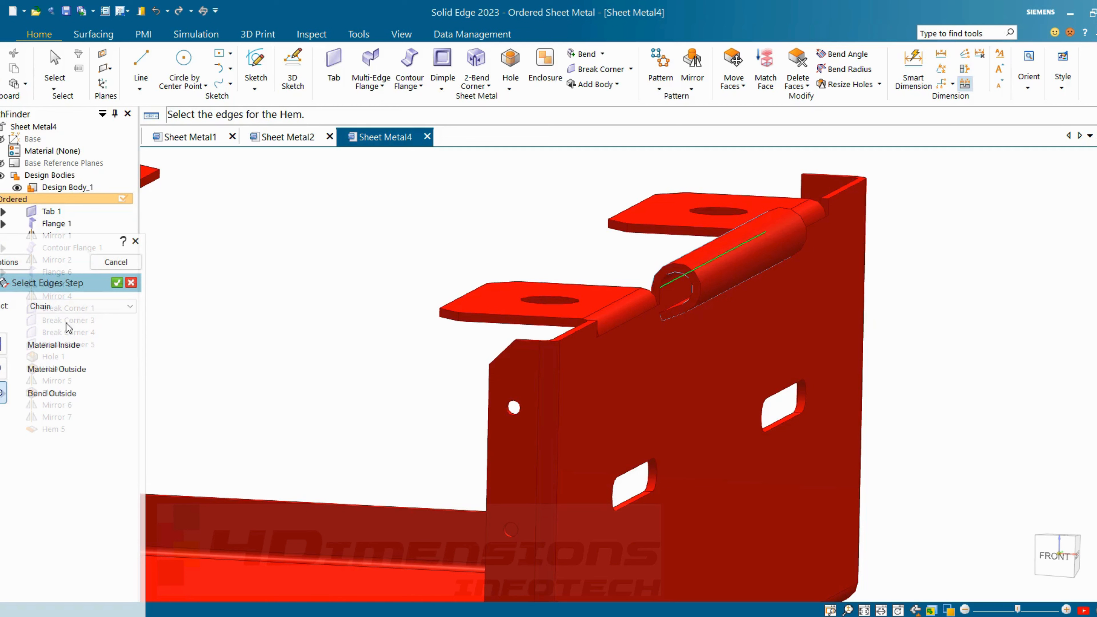
# - Set the closed-loop hem's bend radius to 0.2 mm and check the shape of its end
pyautogui.click(10, 262)
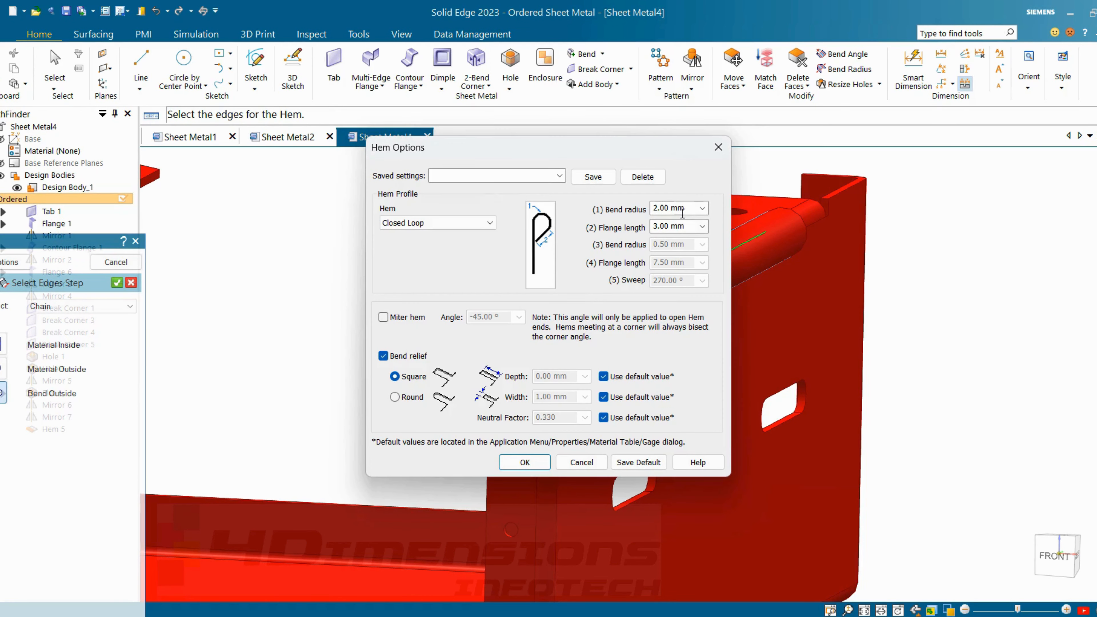
pyautogui.click(684, 210)
pyautogui.write('.5')
pyautogui.press('Return')
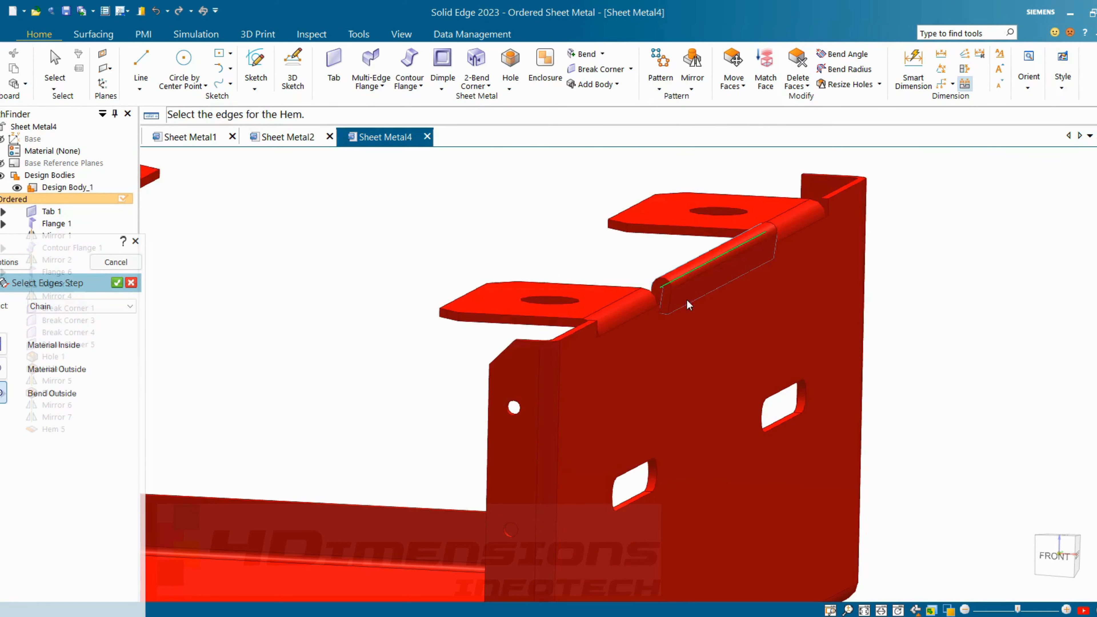
pyautogui.scroll(3, 652, 327)
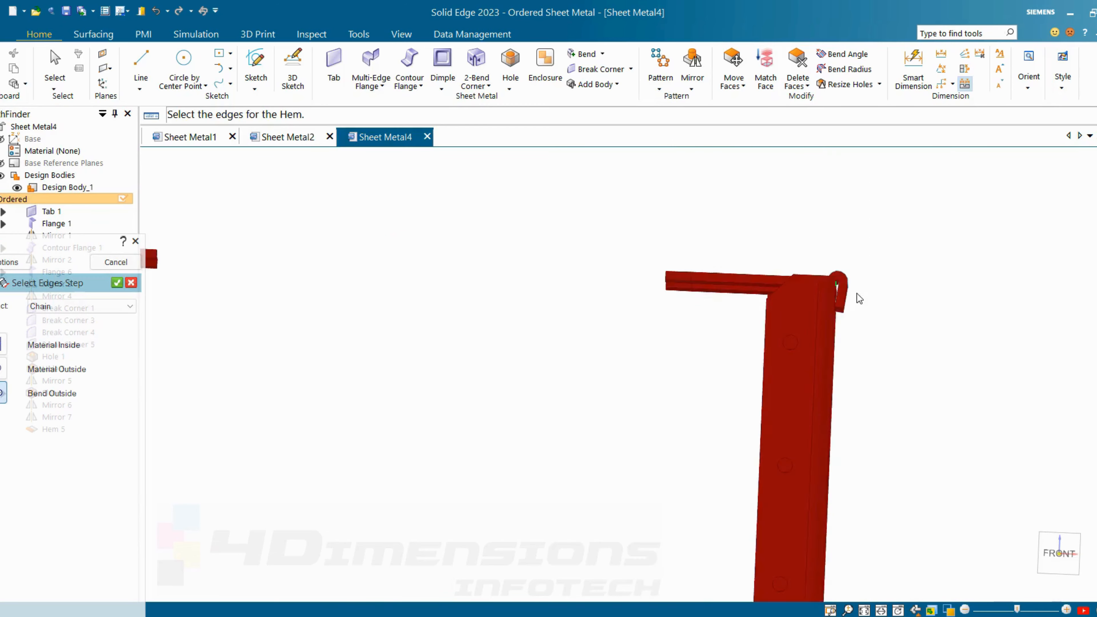
pyautogui.scroll(4, 860, 298)
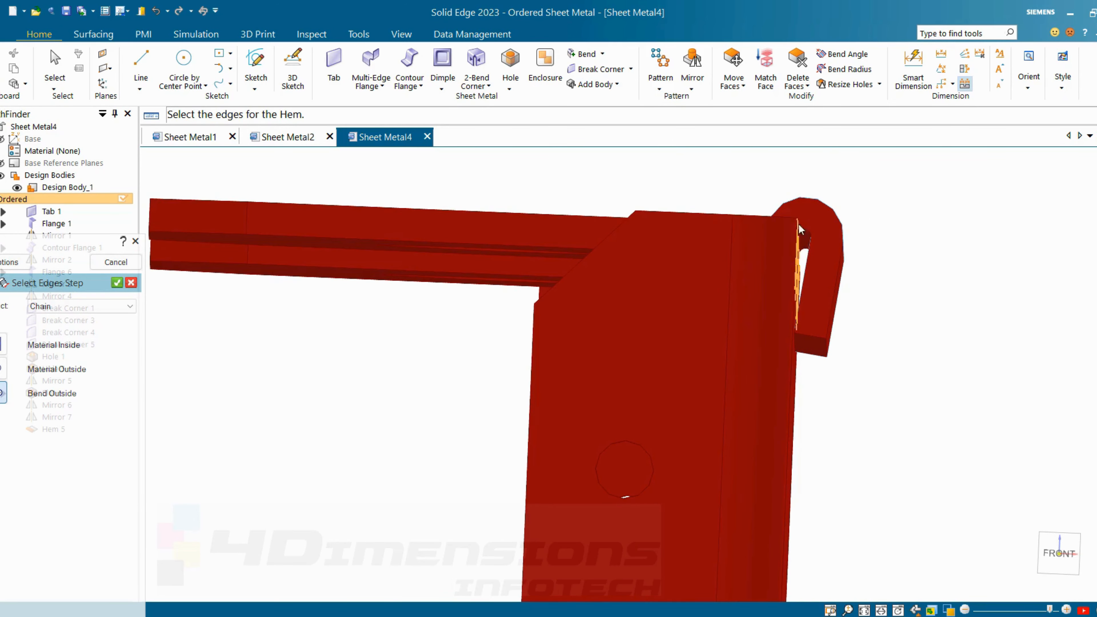
pyautogui.scroll(-1, 850, 354)
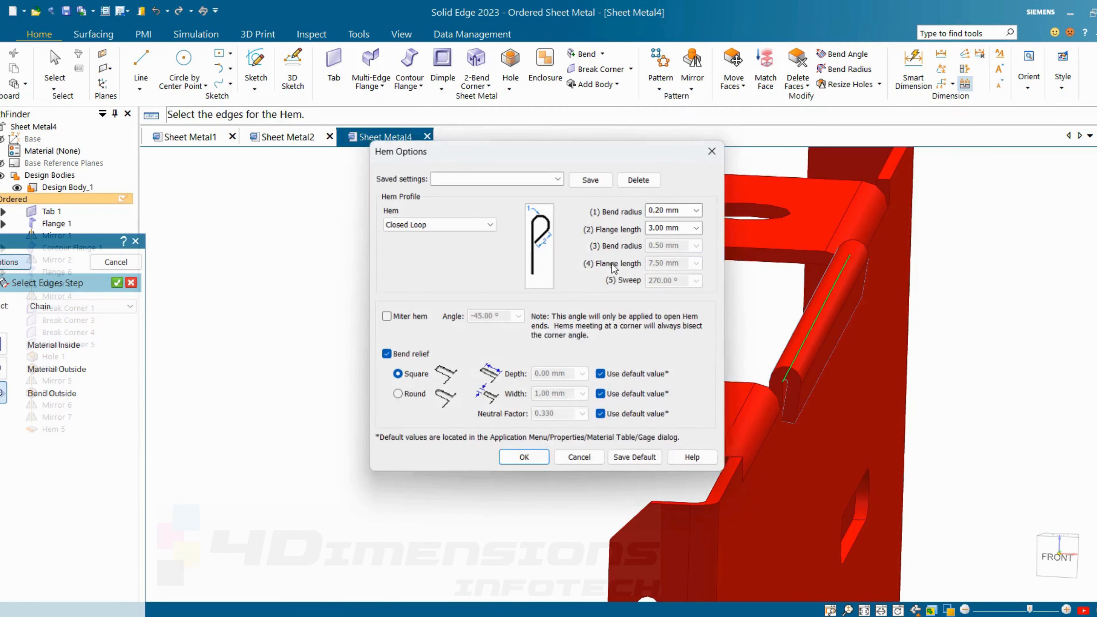
# - Set the closed-loop hem's bend radius to 0.5 mm, accept its options and finish the Hem feature
pyautogui.moveTo(689, 211); pyautogui.dragTo(610, 213)
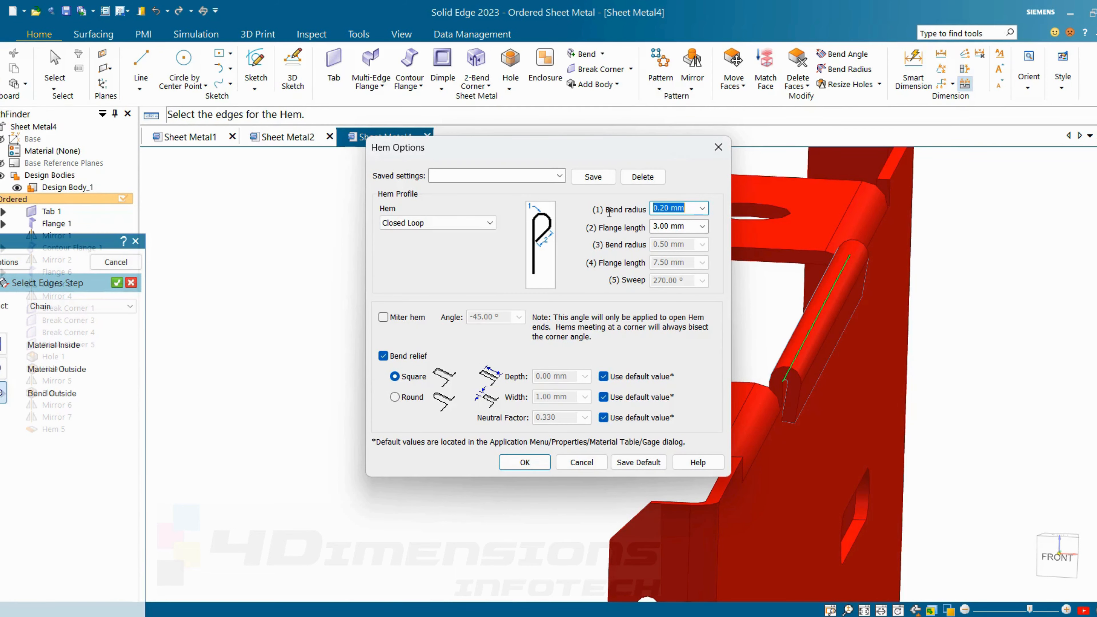
pyautogui.write('0.5')
pyautogui.press('Return')
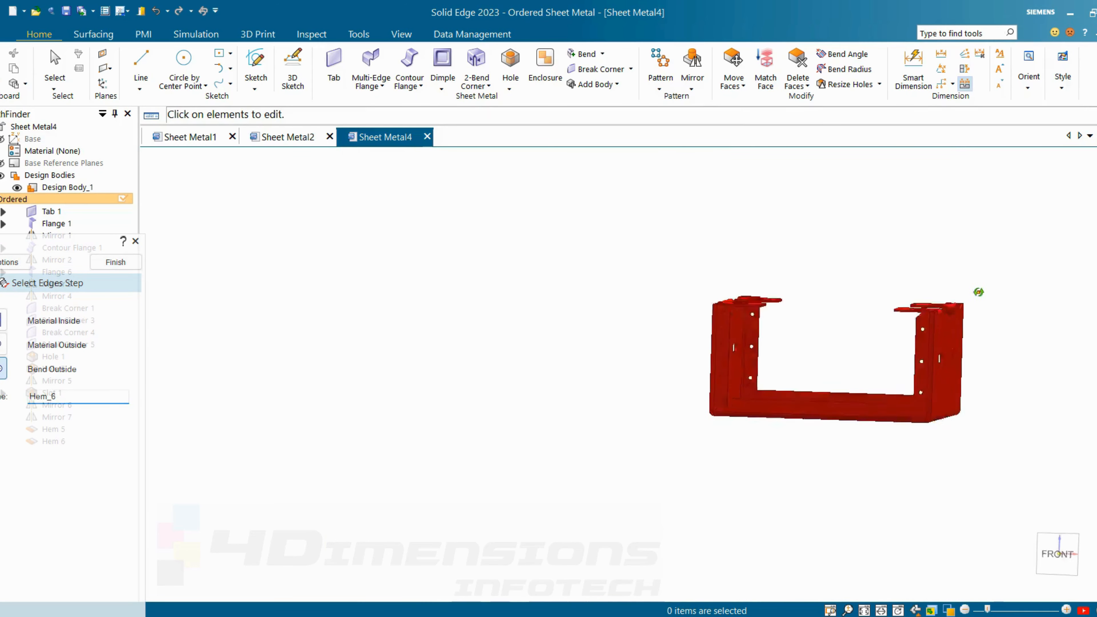
pyautogui.hotkey('ctrl', 'i')
# - Paint the whole sheet metal body with the Steel style using Part Painter
pyautogui.click(401, 33)
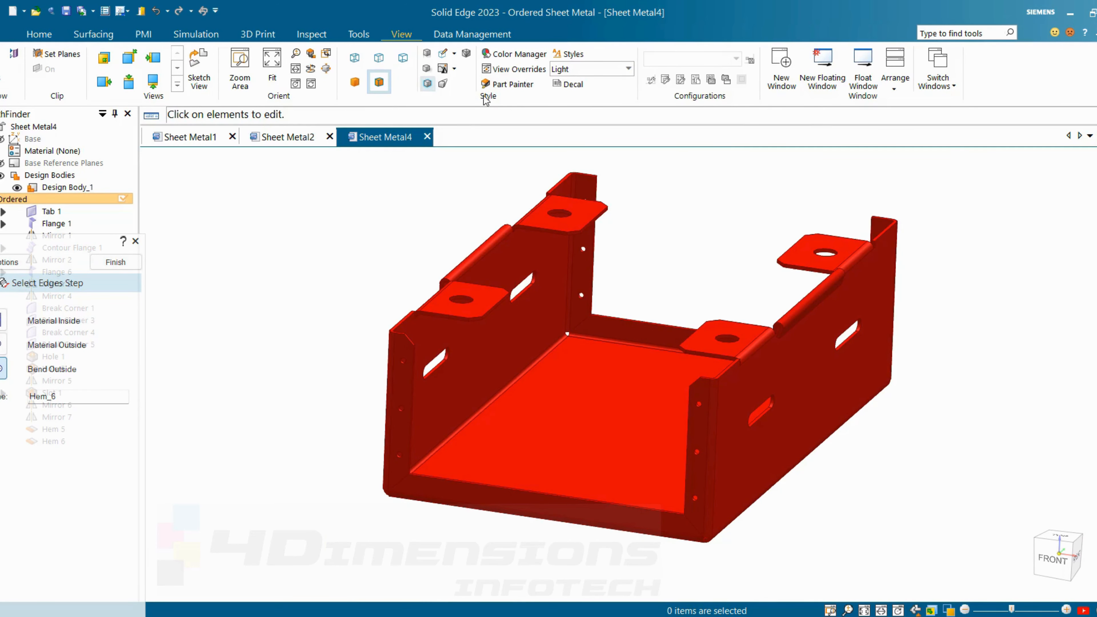
pyautogui.click(509, 84)
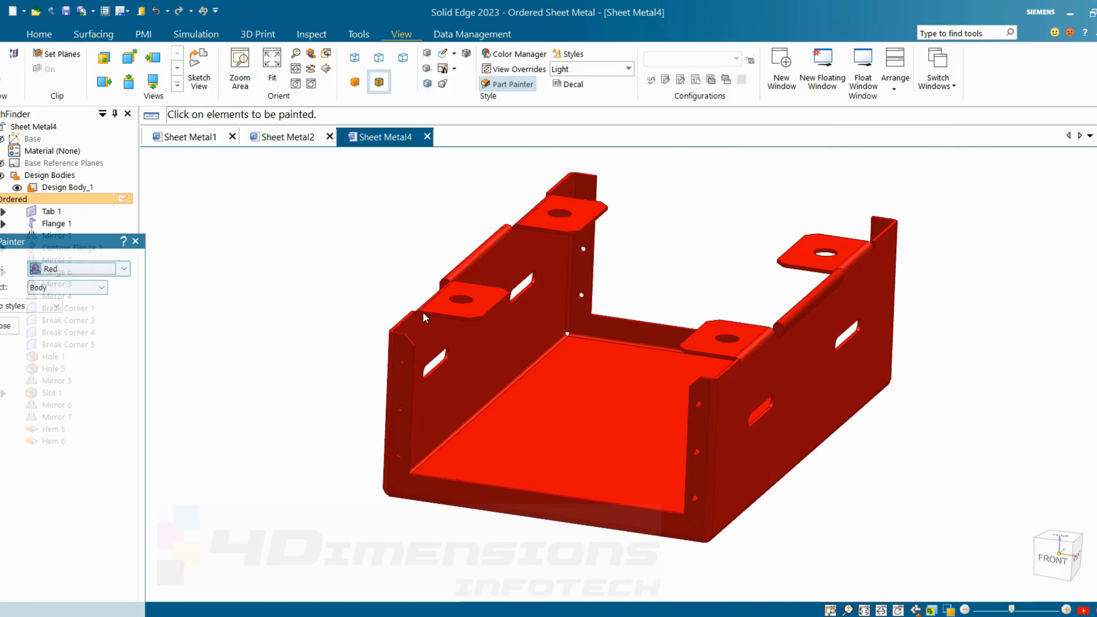
pyautogui.click(124, 268)
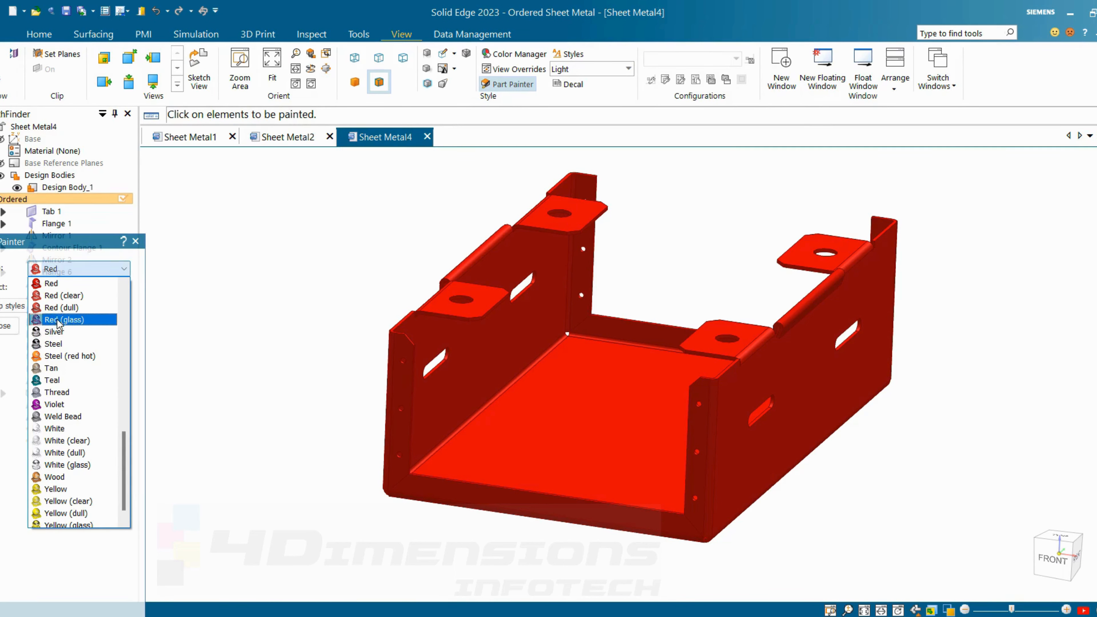
pyautogui.click(59, 347)
pyautogui.click(518, 371)
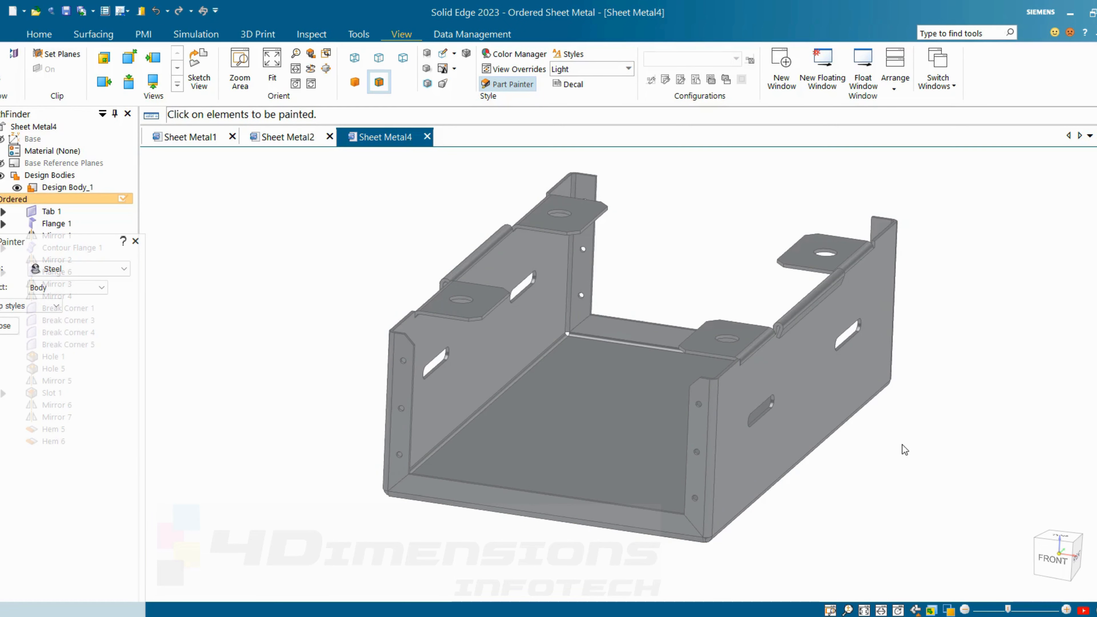
pyautogui.keyDown('shift'); pyautogui.moveTo(811, 428); pyautogui.dragTo(793, 422, button='middle'); pyautogui.keyUp('shift')
pyautogui.click(1, 327)
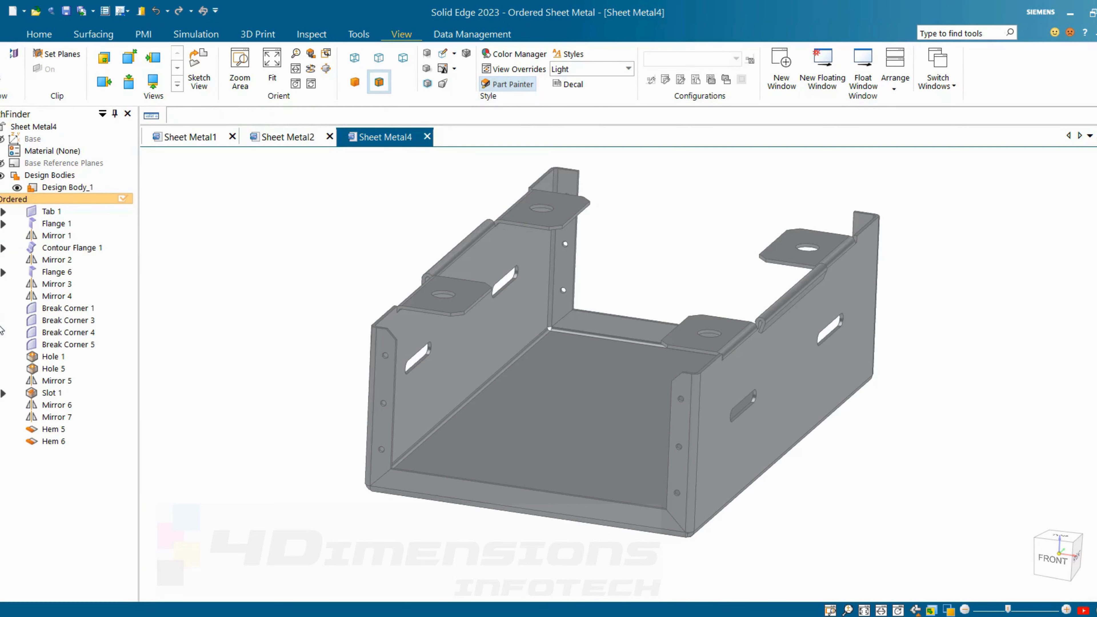
# - Create a flat pattern with the channel's inner base face oriented upward and the base's long side edge as the x-axis
pyautogui.scroll(-3, 342, 283)
pyautogui.moveTo(529, 303)
pyautogui.mouseDown(button='middle')
pyautogui.moveTo(539, 316)
pyautogui.moveTo(546, 216)
pyautogui.mouseUp(button='middle')
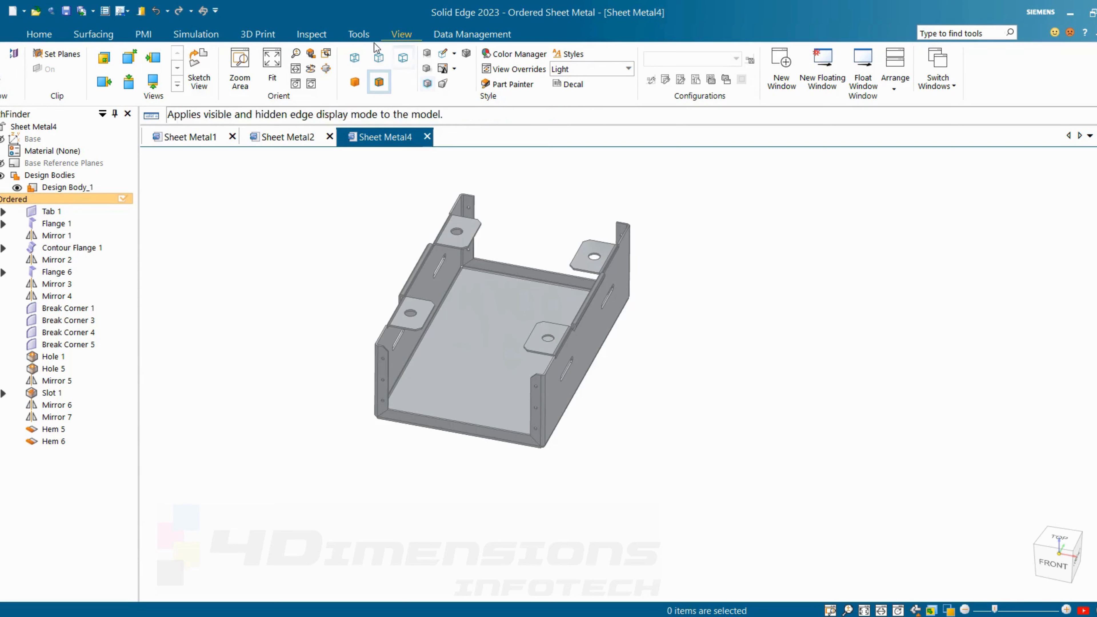
pyautogui.click(367, 36)
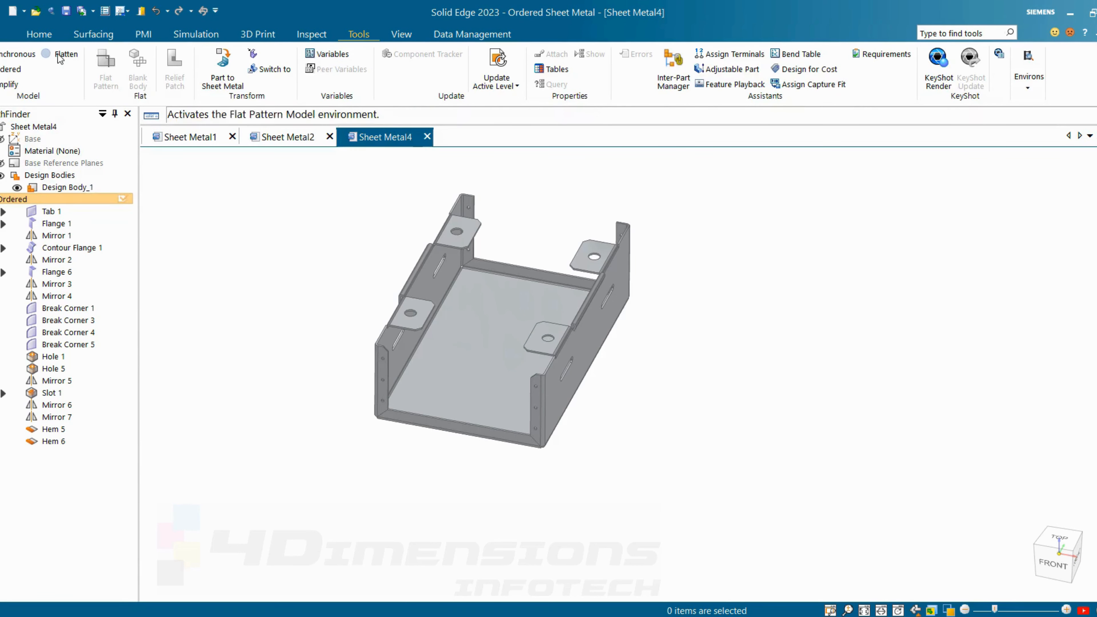
pyautogui.click(70, 55)
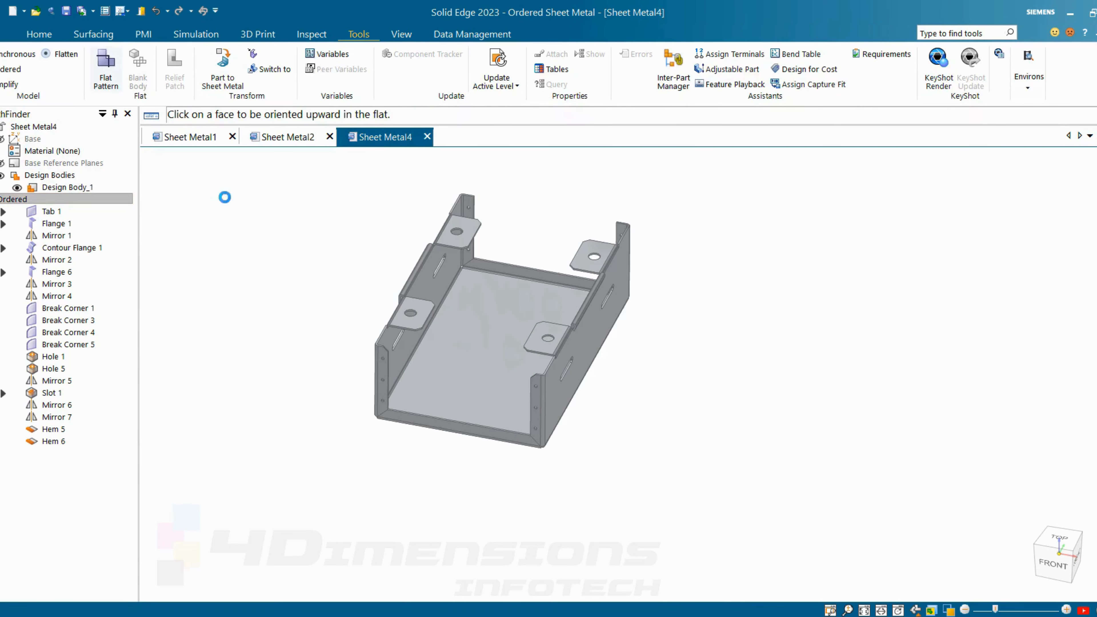
pyautogui.click(496, 312)
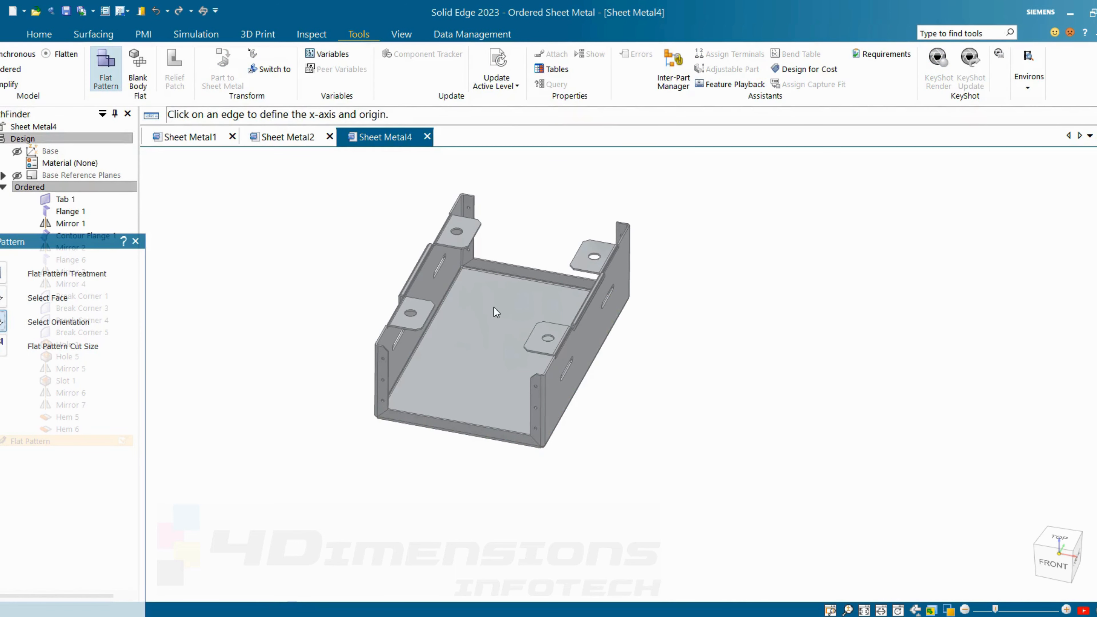
pyautogui.click(452, 290)
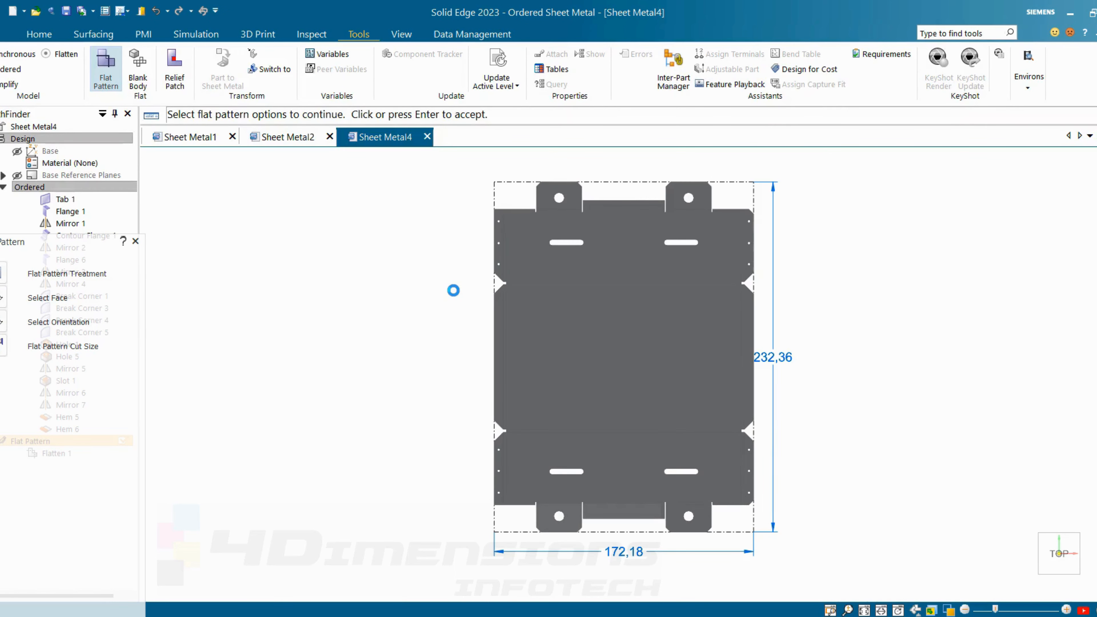
pyautogui.click(1011, 317)
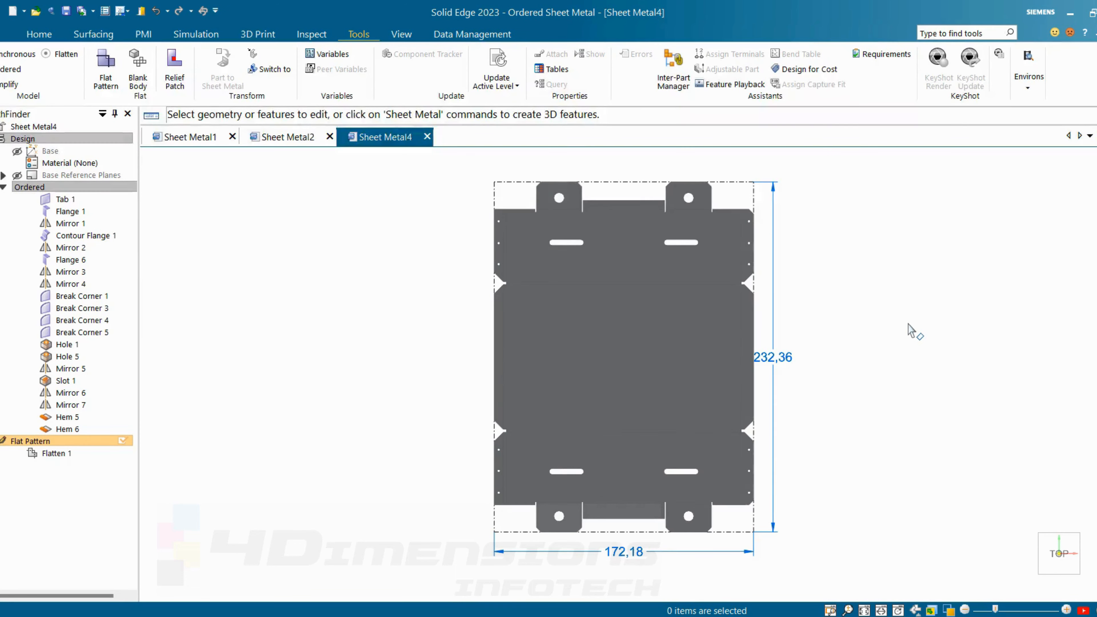
# - Inspect the flat pattern and its cut-size dimensions, and return to the folded ordered model
pyautogui.scroll(2, 933, 351)
pyautogui.scroll(-3, 928, 357)
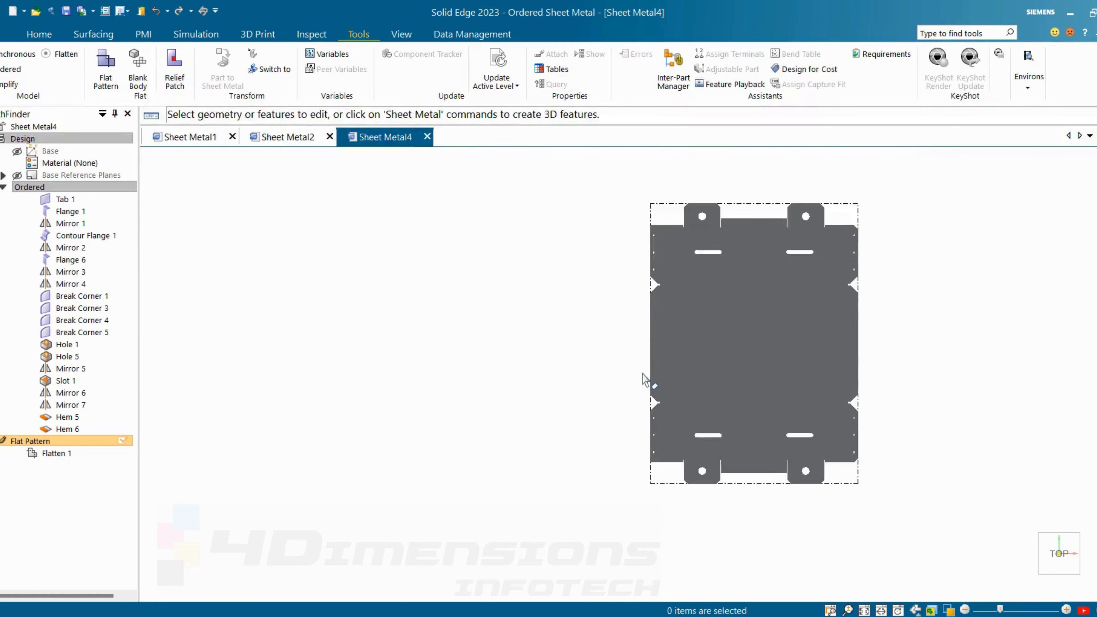
pyautogui.scroll(1, 643, 373)
pyautogui.scroll(-1, 494, 359)
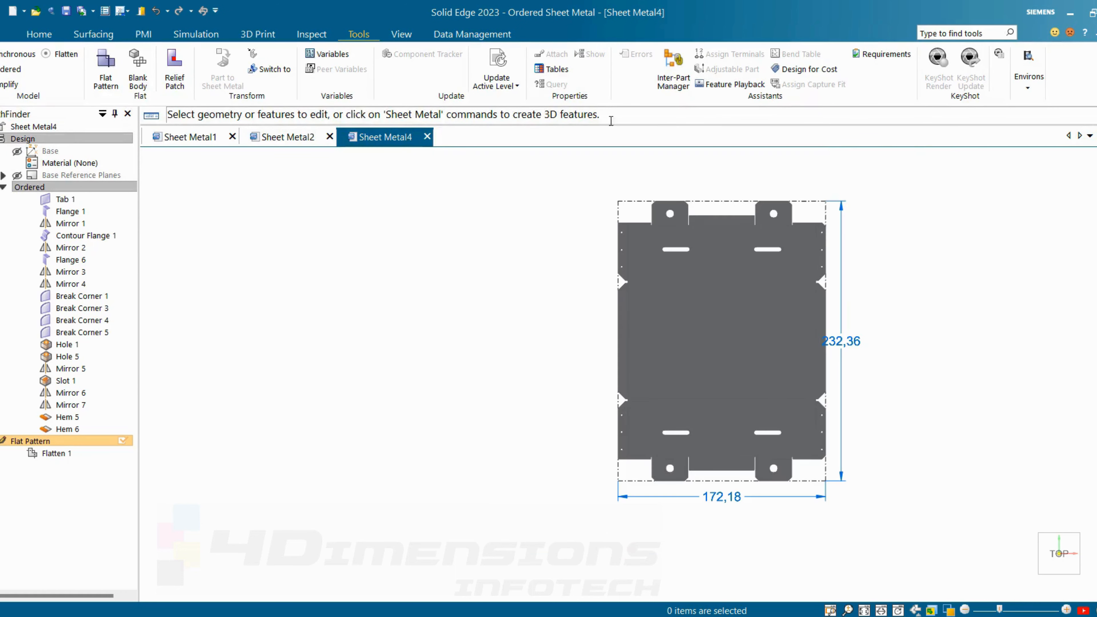
pyautogui.click(3, 74)
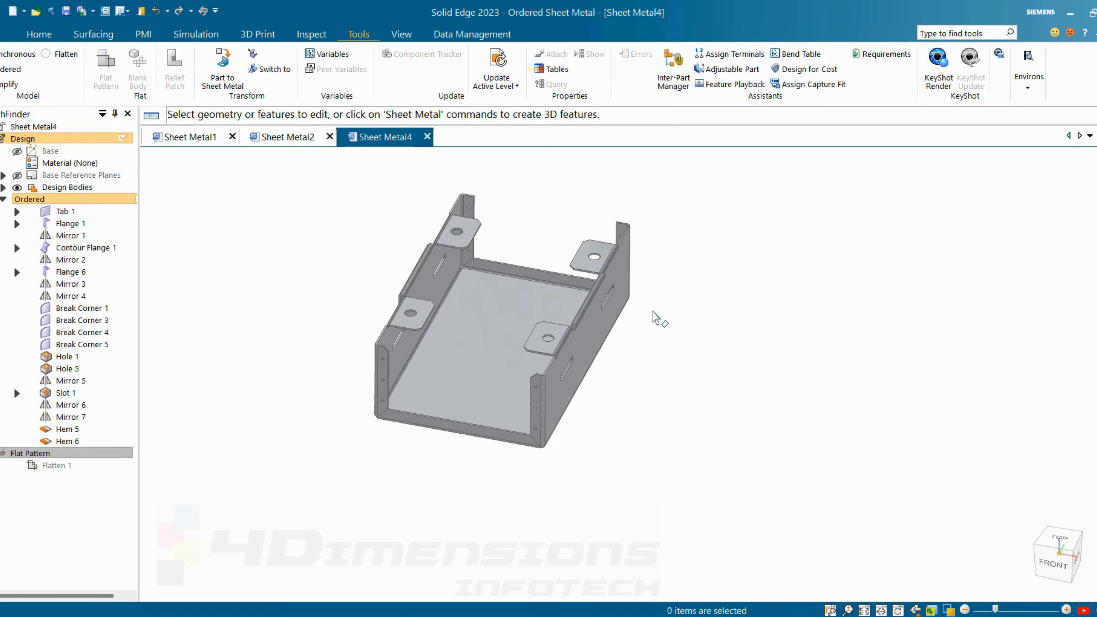
pyautogui.moveTo(679, 279); pyautogui.dragTo(677, 257, button='middle')
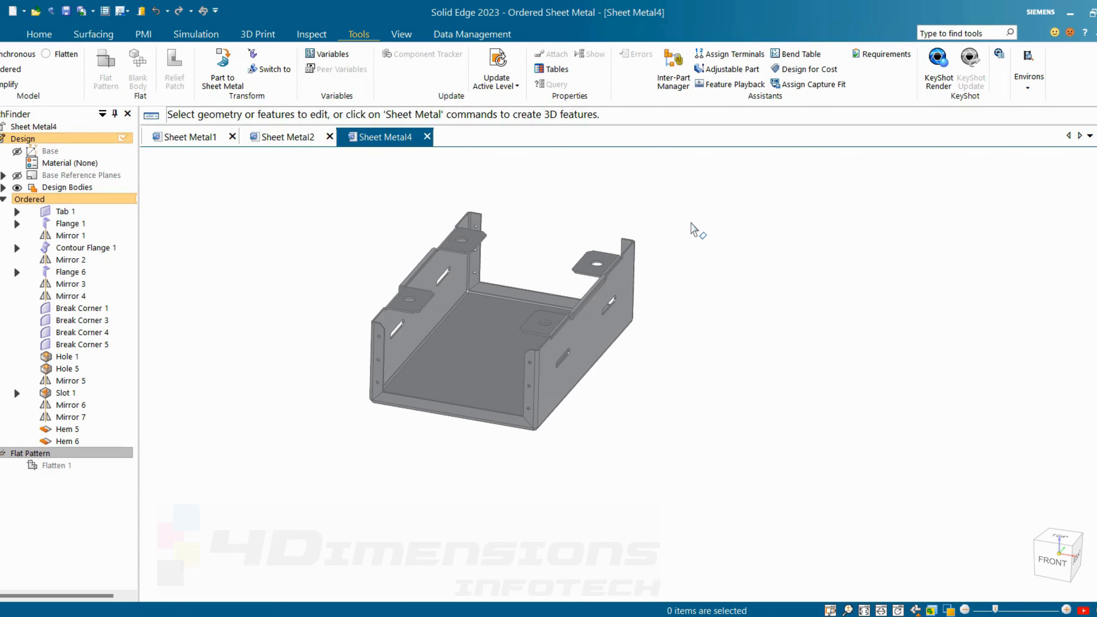